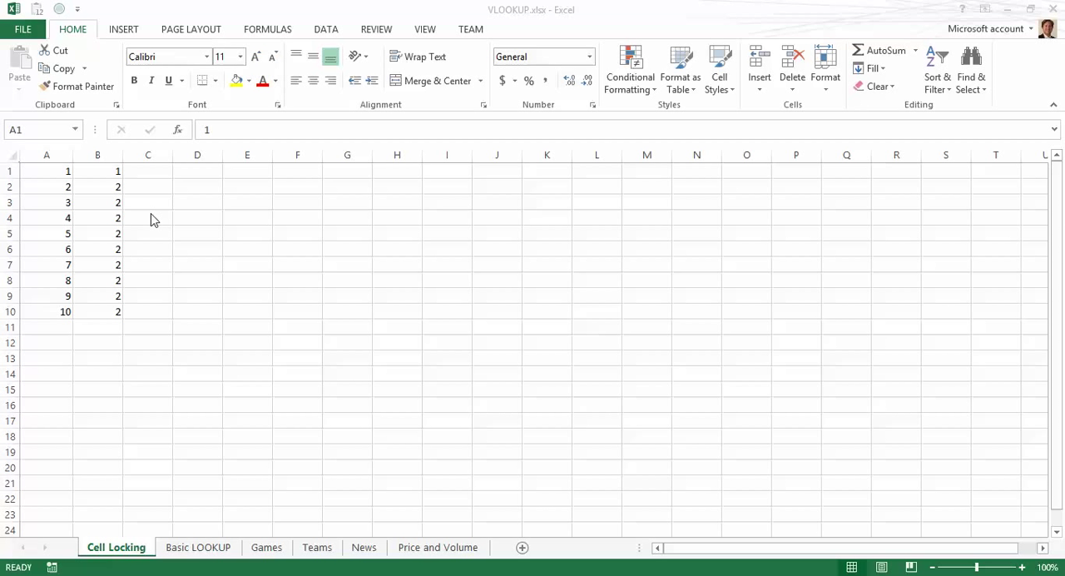
Step: Inspect the formulas in the cells of columns A and B
click(110, 211)
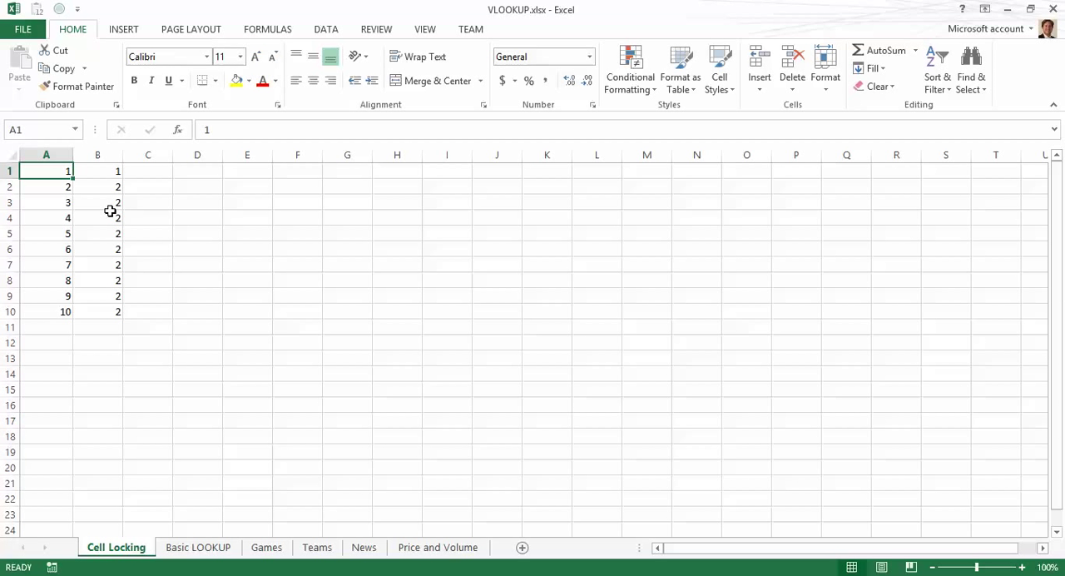
key(Down)
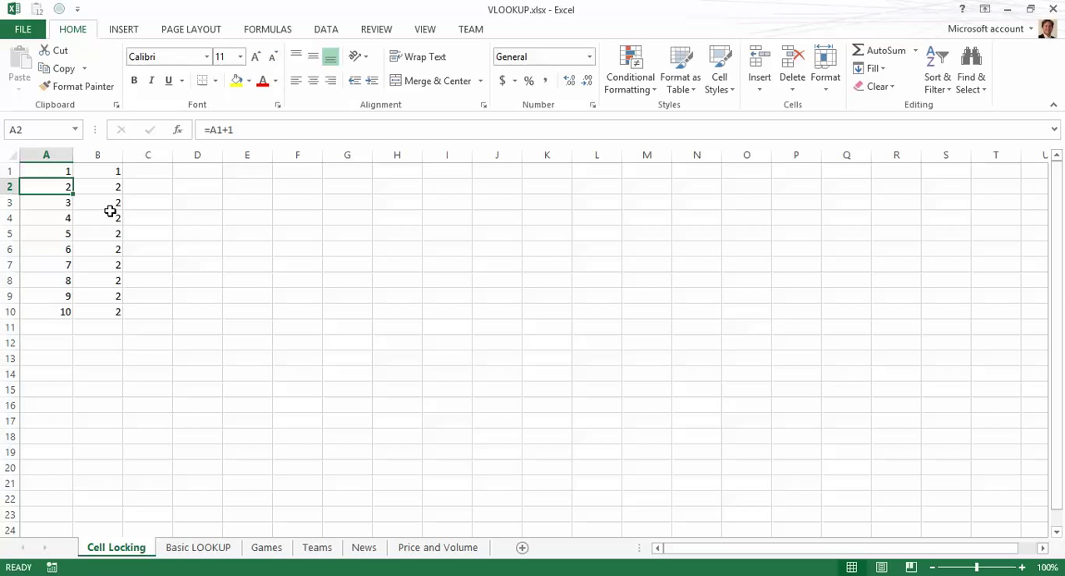
key(Down)
key(Down)
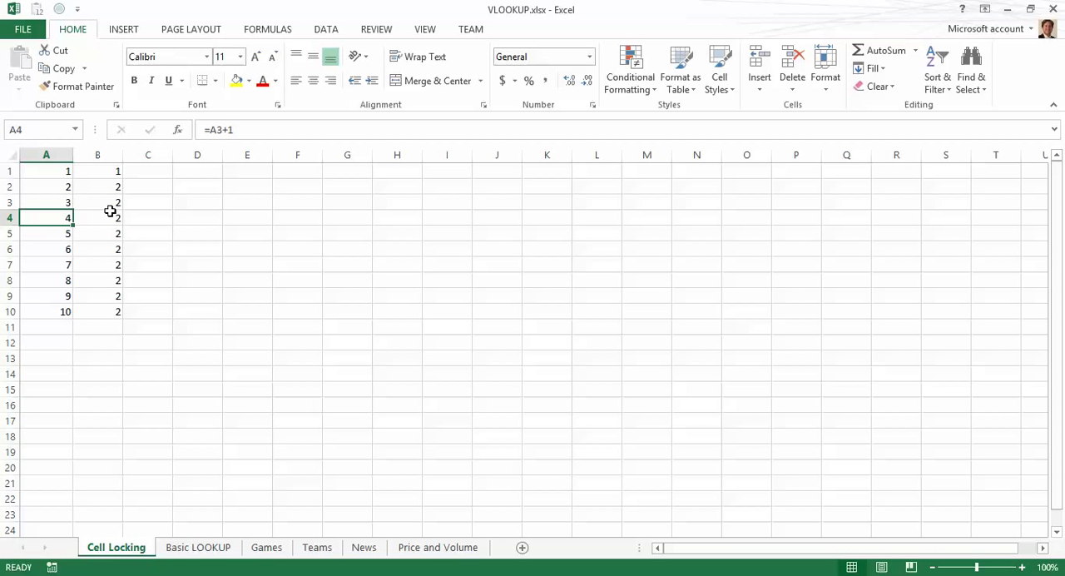
key(Right)
key(Up)
key(Up)
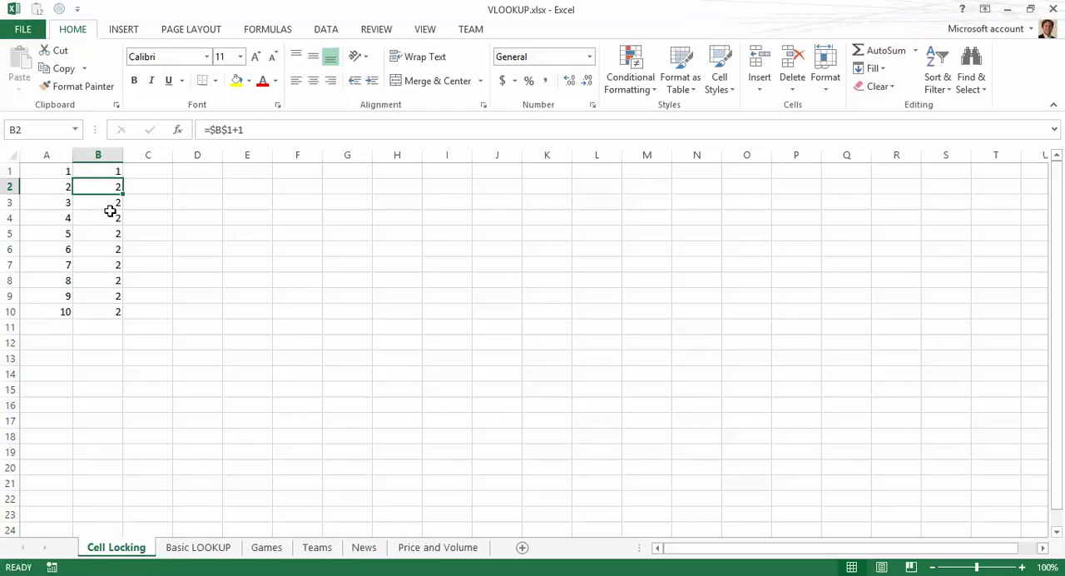
key(Down)
key(Down)
key(Left)
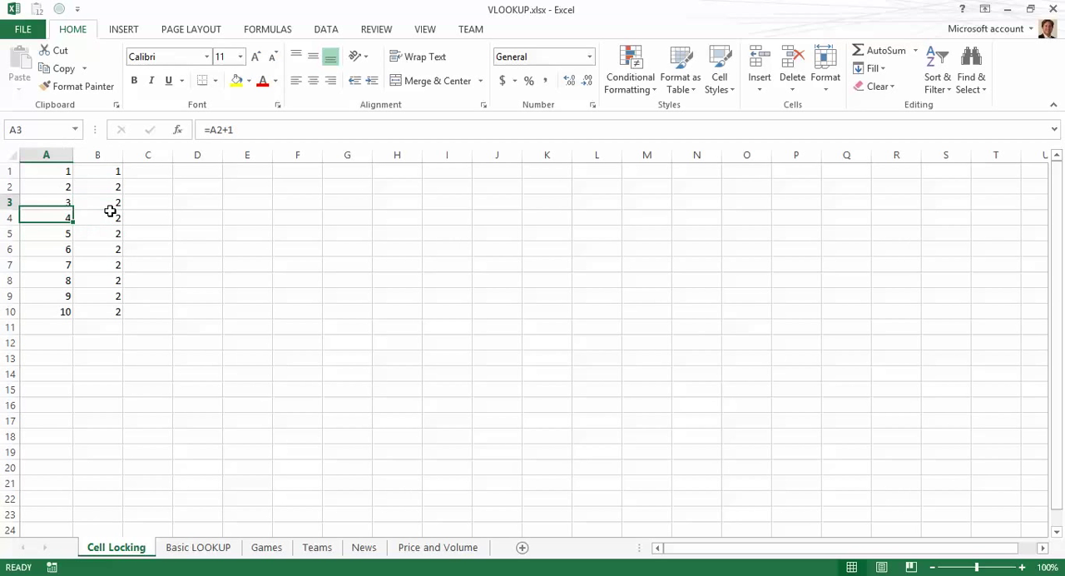
key(Up)
key(Up)
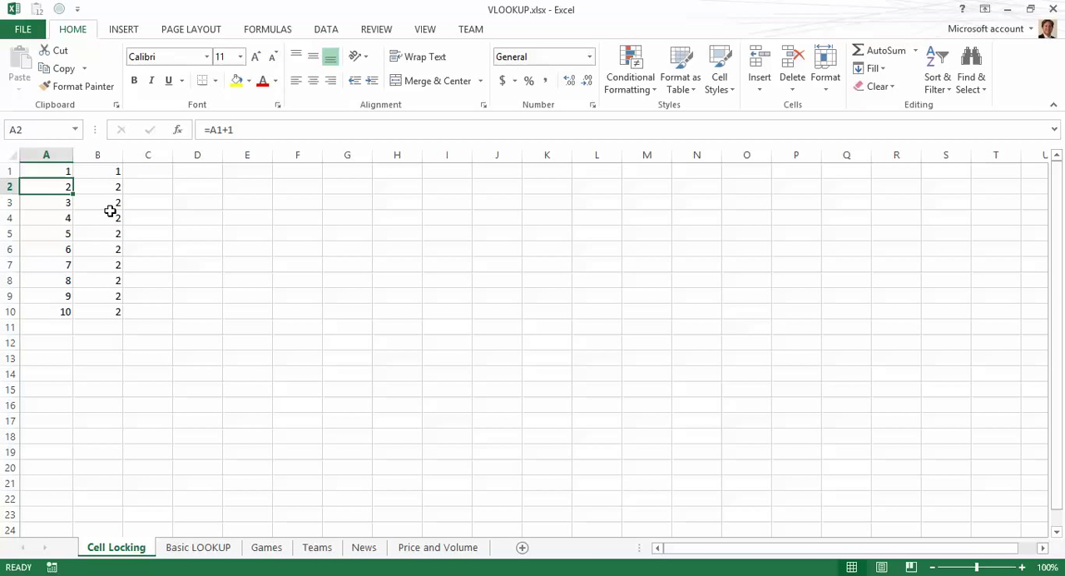
Step: Select the cells below row 1 in columns A and B and clear their contents
key(shift+Right)
key(shift+Down)
key(shift+Down)
key(shift+Down)
key(shift+Down)
key(shift+Down)
key(shift+Down)
key(shift+Down)
key(shift+Down)
key(shift+Down)
key(shift+Down)
key(shift+Down)
key(shift+Down)
key(shift+Down)
key(shift+Down)
key(shift+Down)
key(shift+Down)
key(shift+Down)
key(shift+Down)
key(shift+Down)
key(shift+Down)
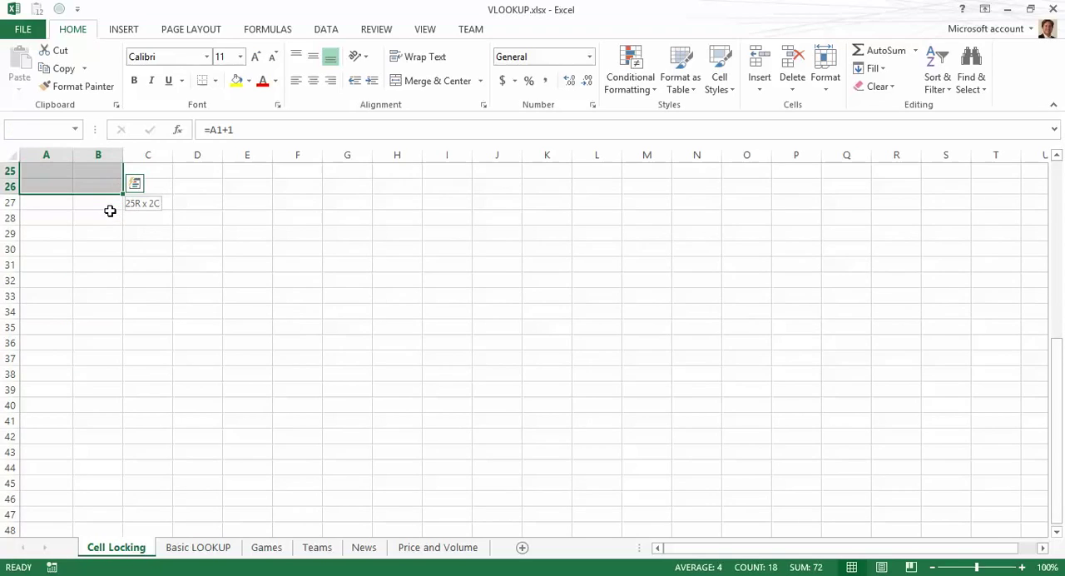
key(Delete)
Step: Enter the formula =A1+1 in cell A2
key(Up)
key(Down)
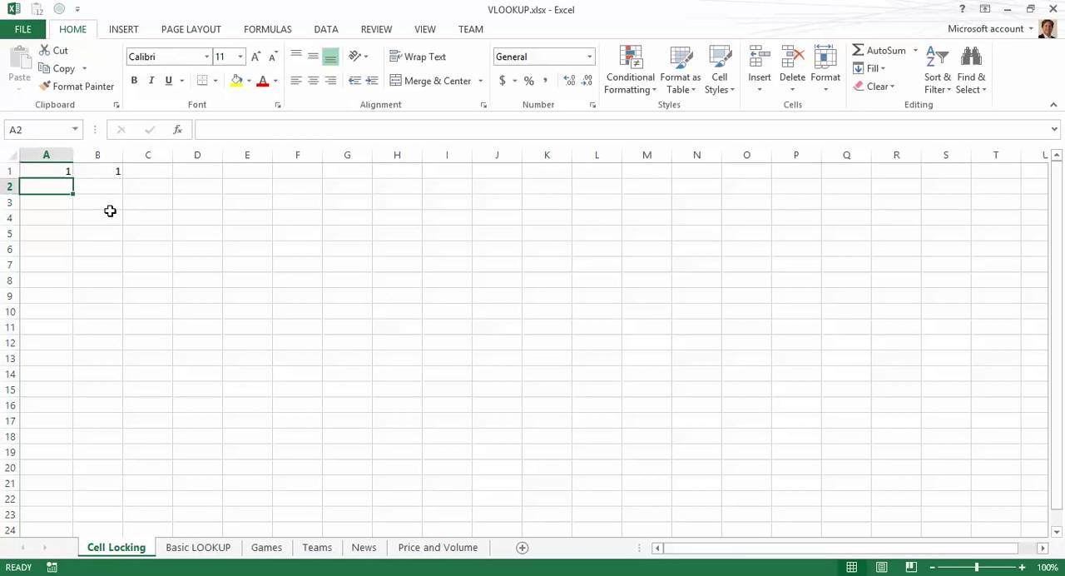
text(=)
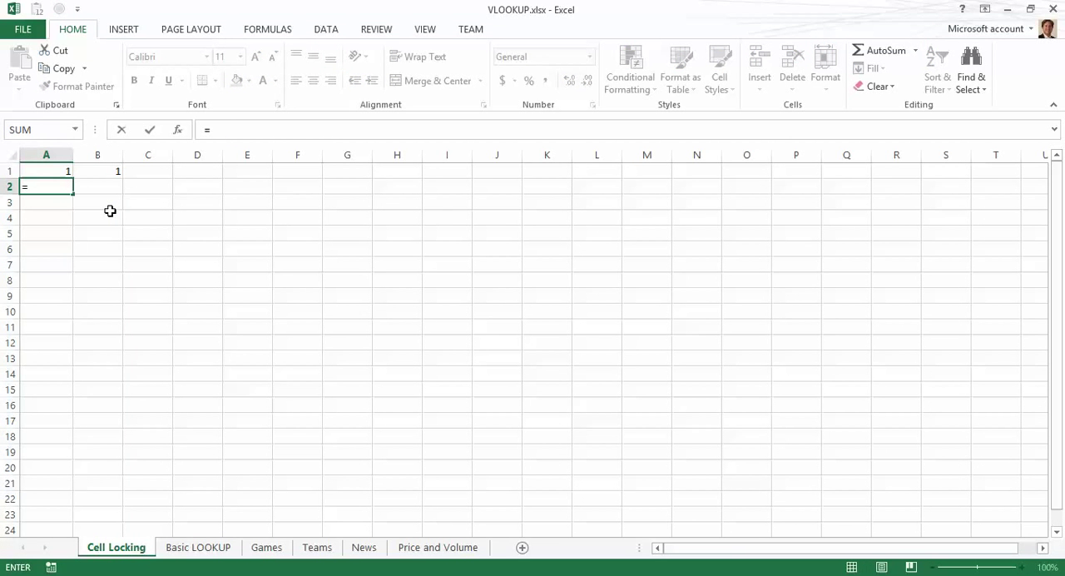
key(Up)
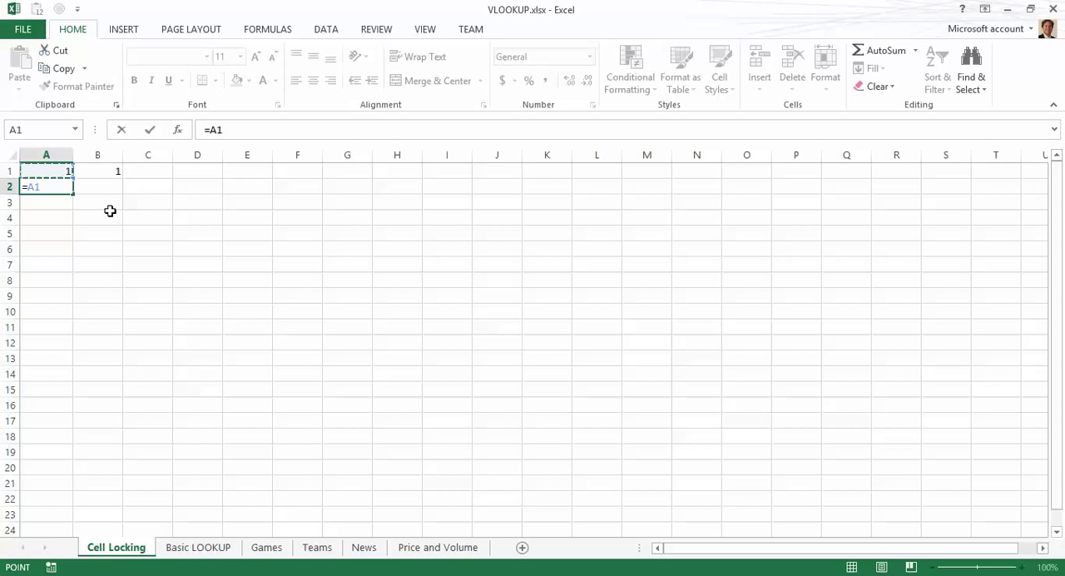
text(+1)
key(Return)
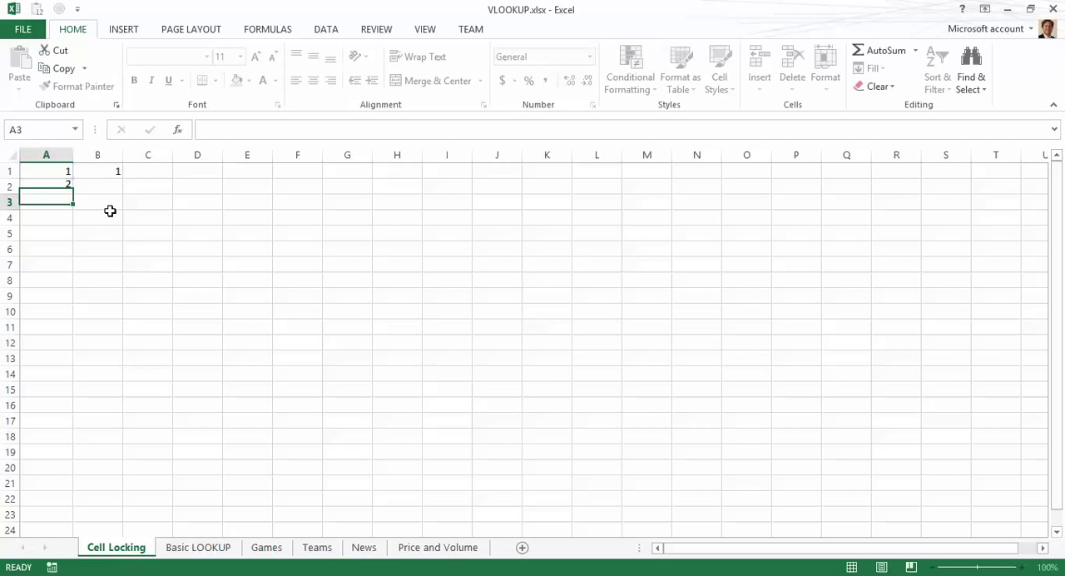
Step: Fill A2's formula down to A10 and inspect the copied formulas in column A
key(Up)
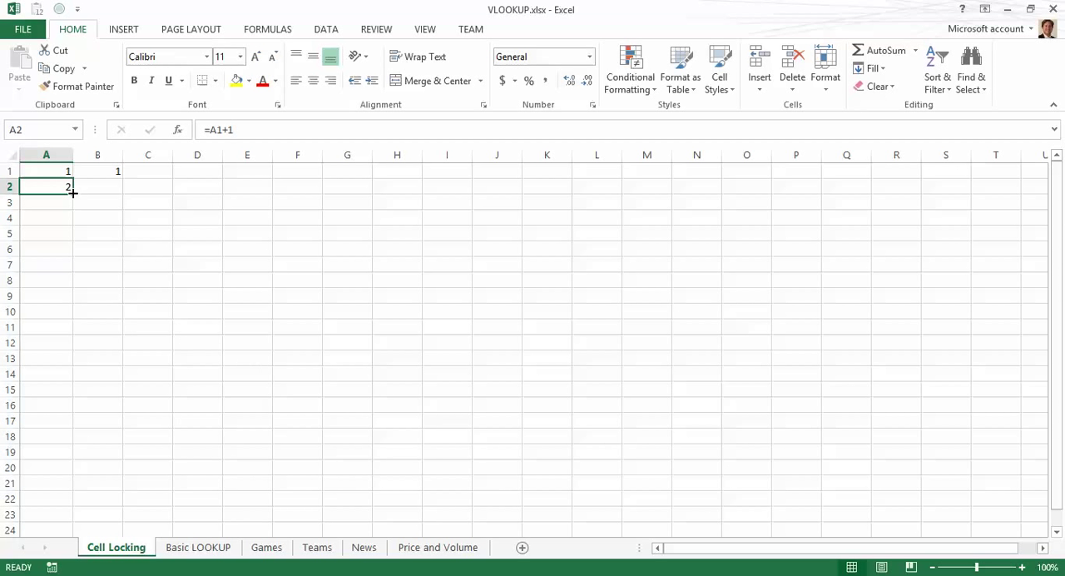
drag(72, 192, 71, 321)
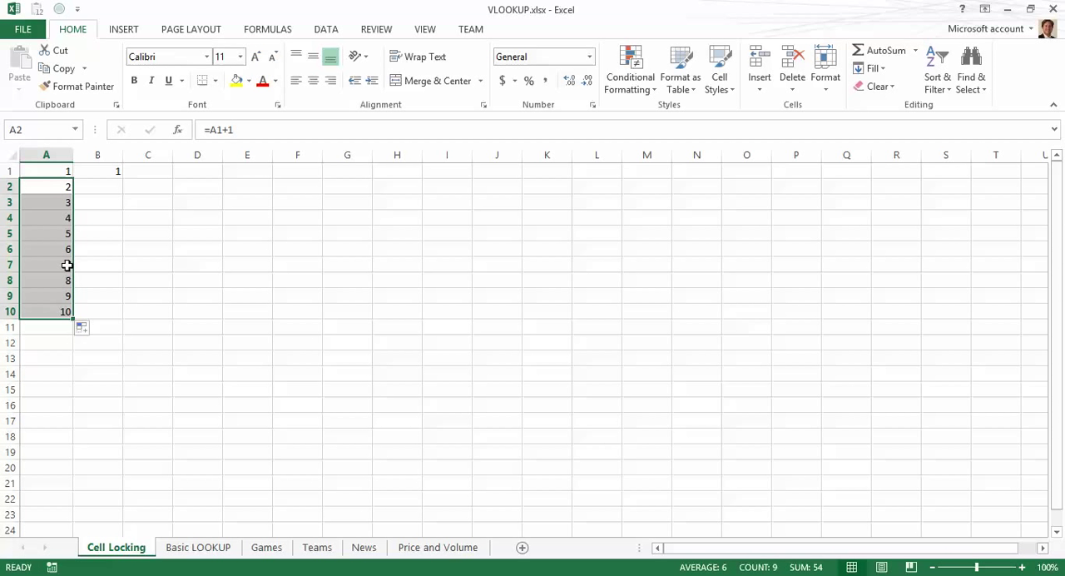
click(64, 205)
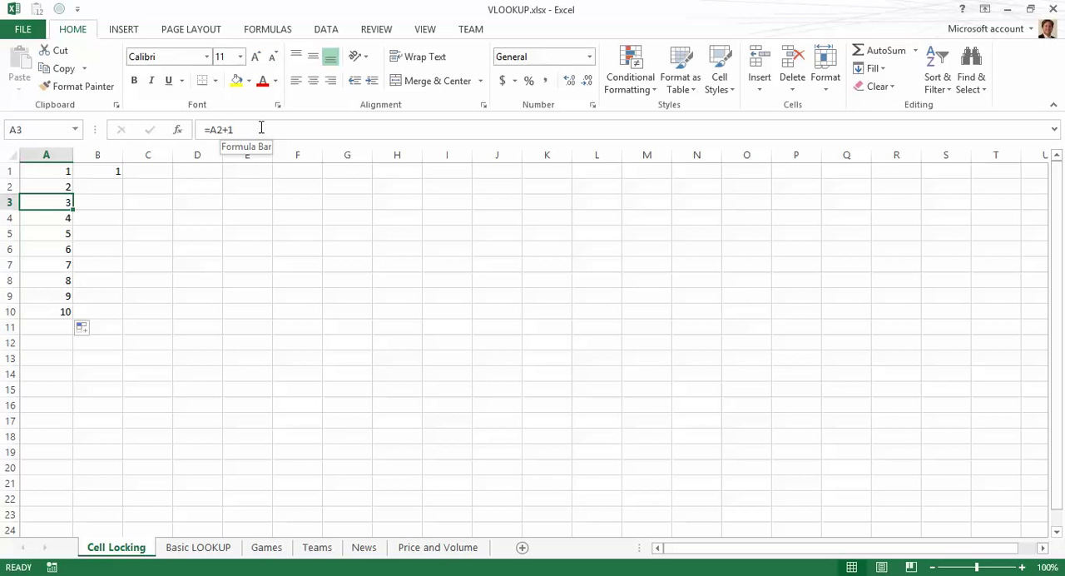
key(Up)
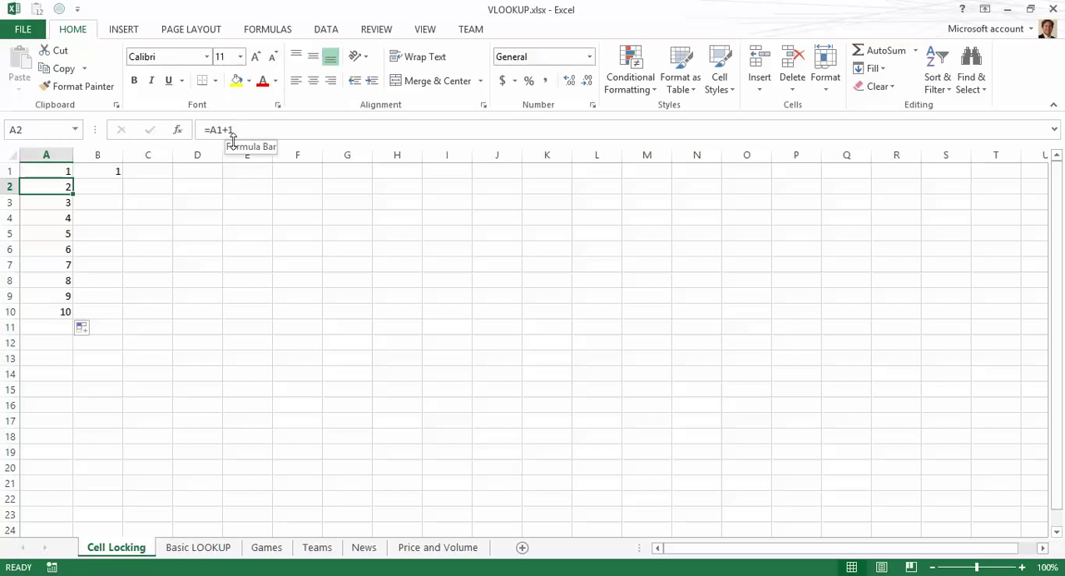
key(Down)
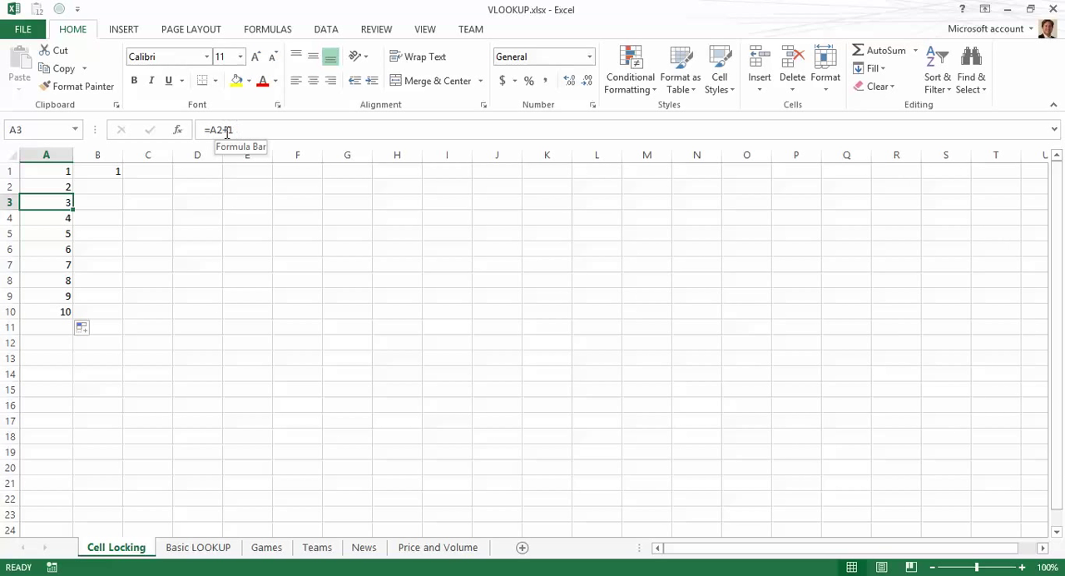
key(Down)
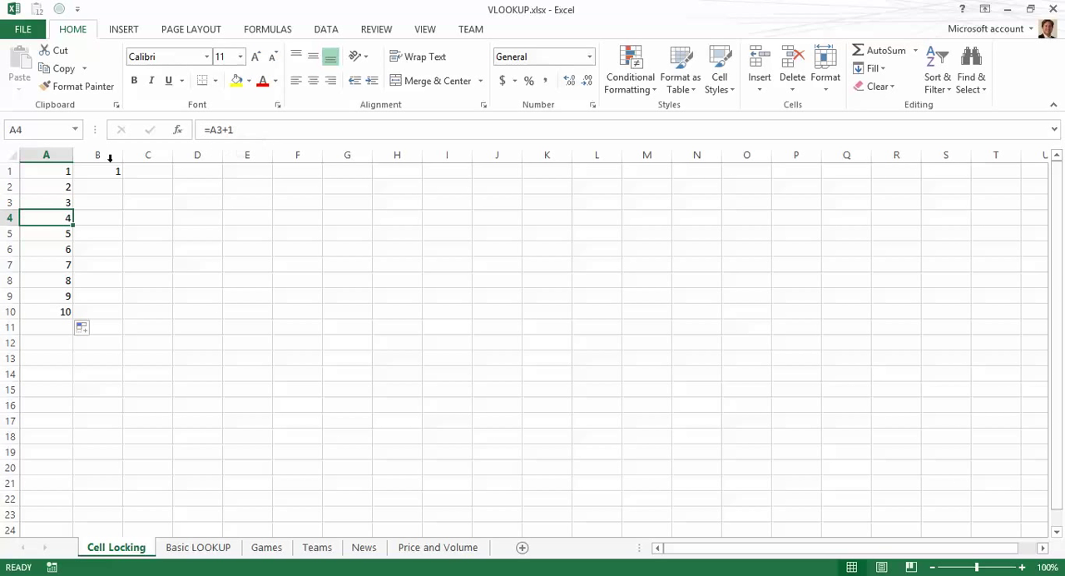
double_click(39, 234)
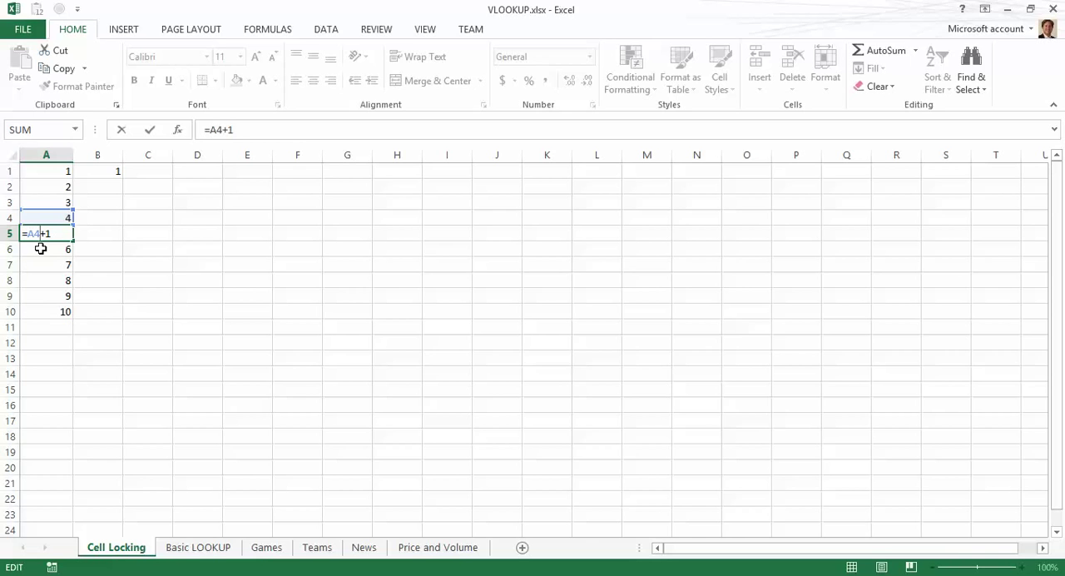
key(ctrl+Return)
Step: Enter the formula =A5+1 in cell B5
key(Right)
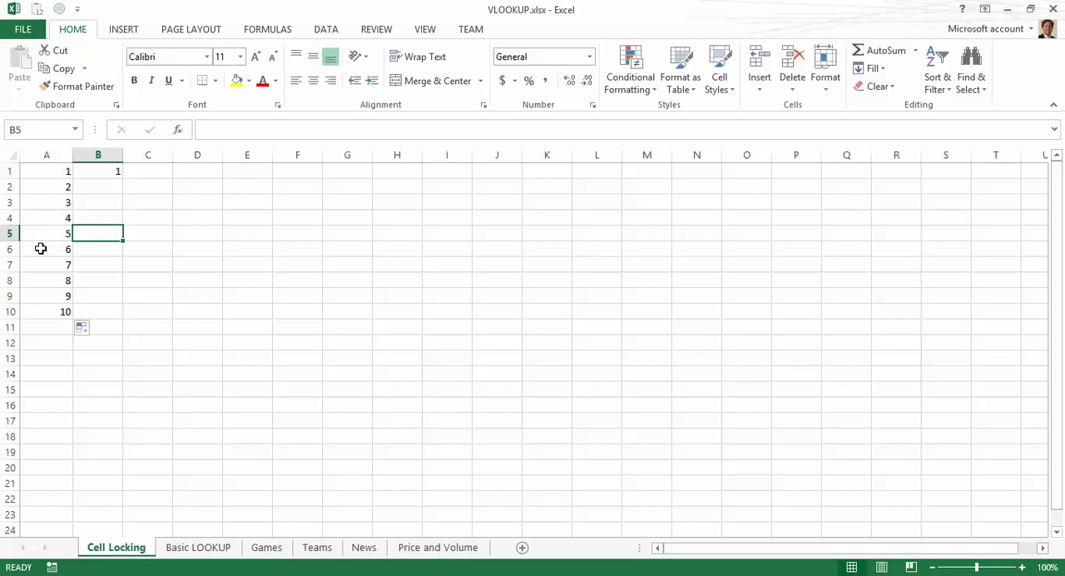
text(=)
key(Left)
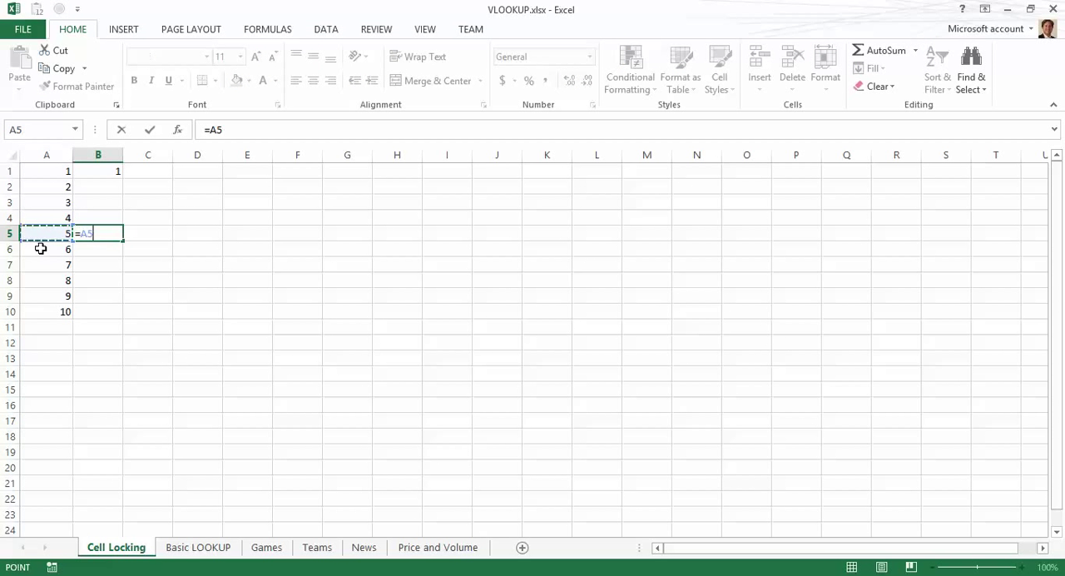
text(+1)
key(Return)
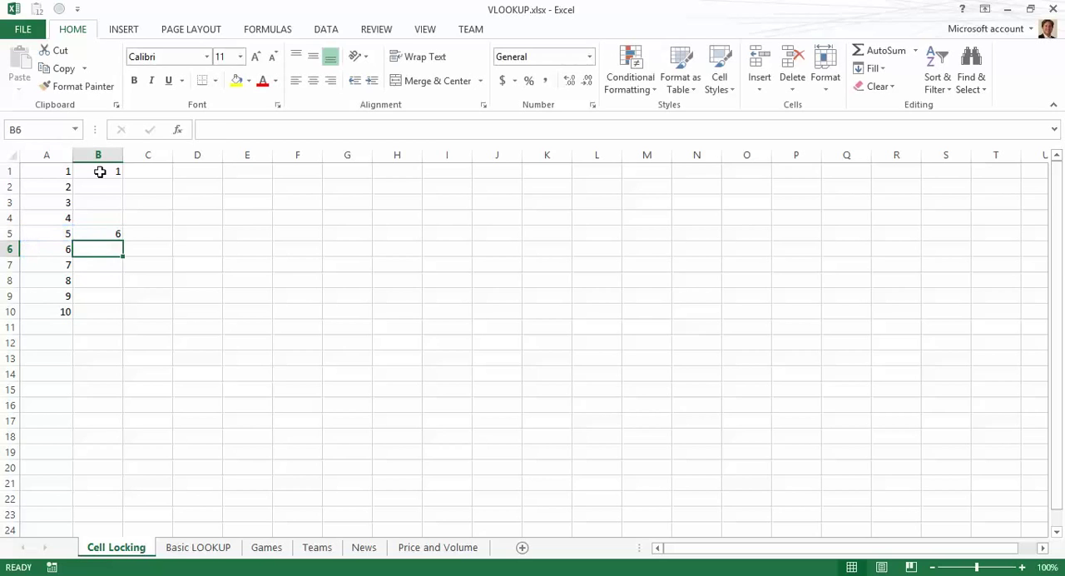
Step: Fill B5's formula across to J5 and inspect the copied formulas along row 5
click(108, 234)
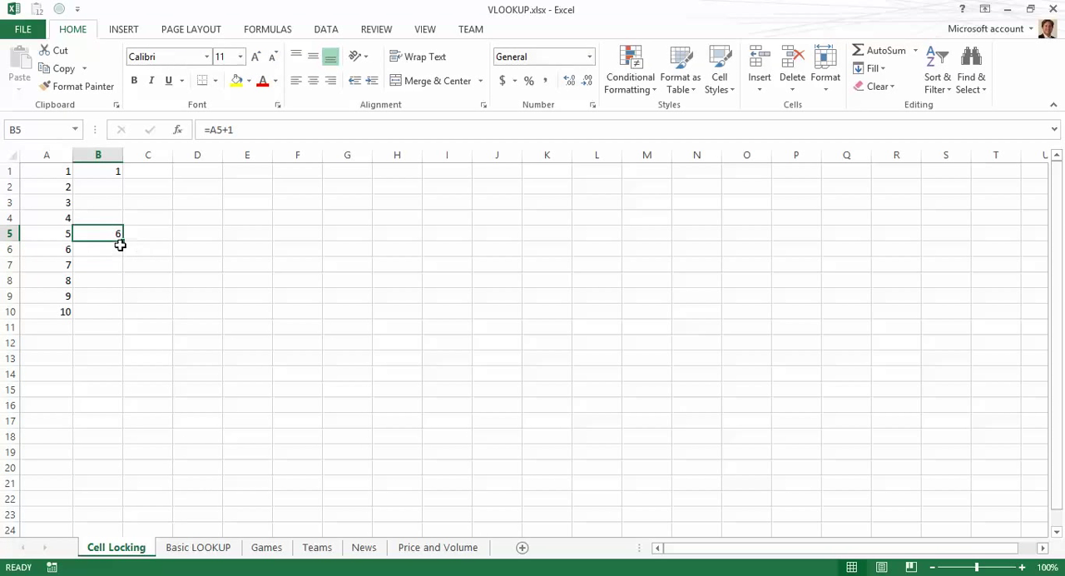
drag(122, 243, 534, 247)
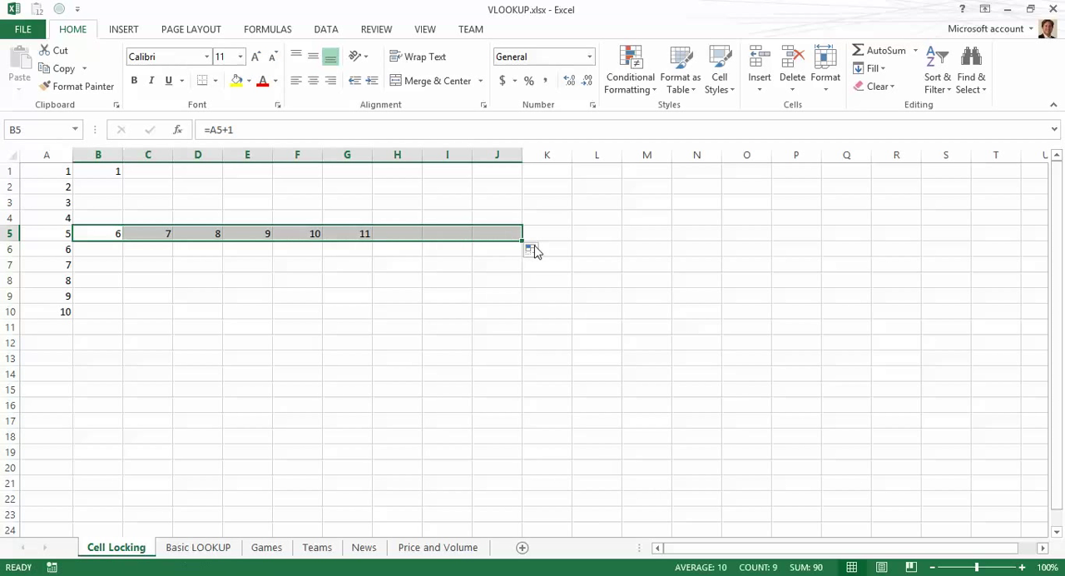
click(157, 235)
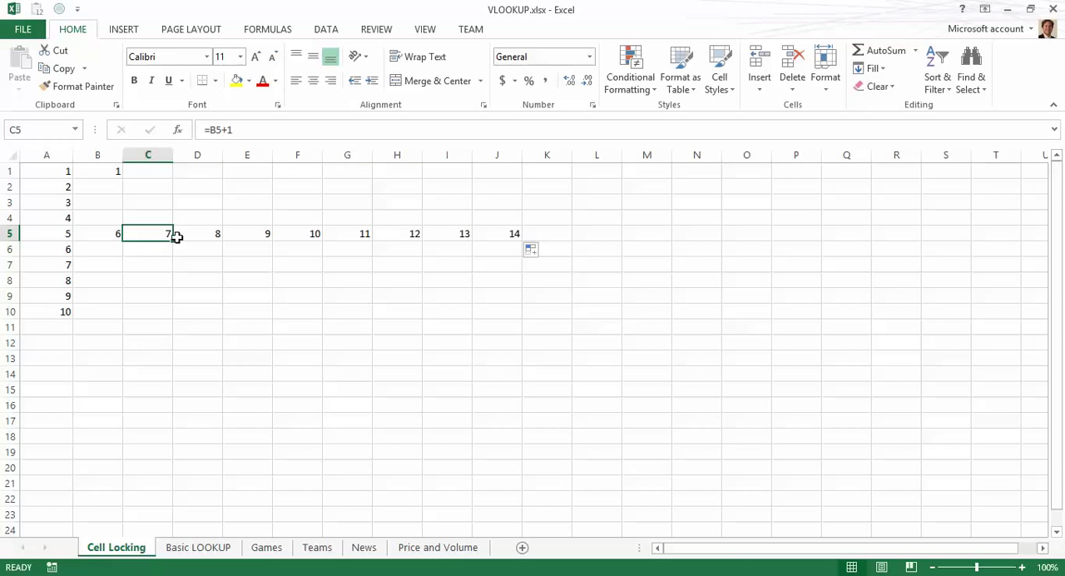
key(Right)
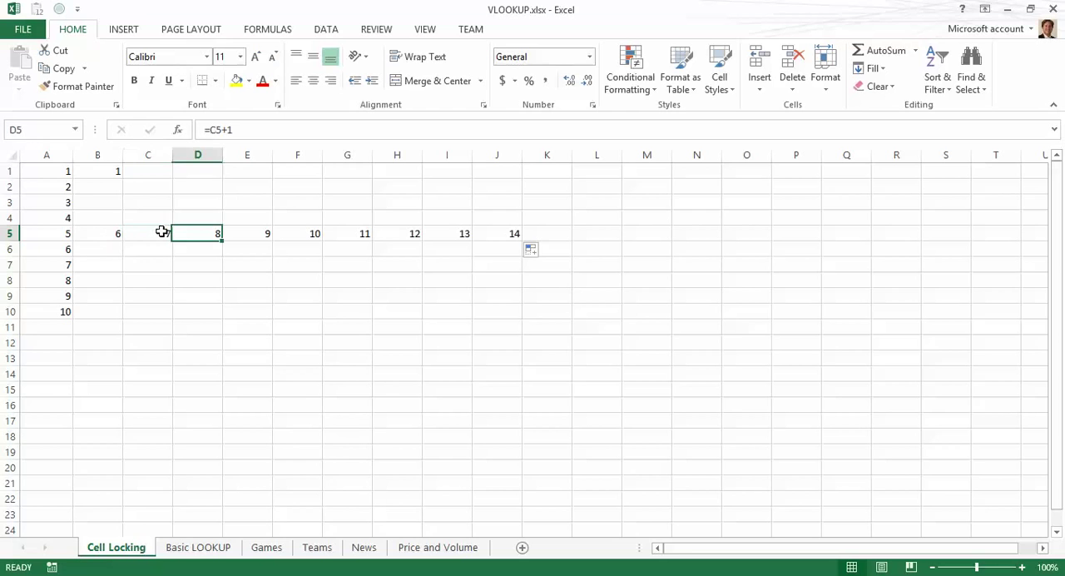
key(Right)
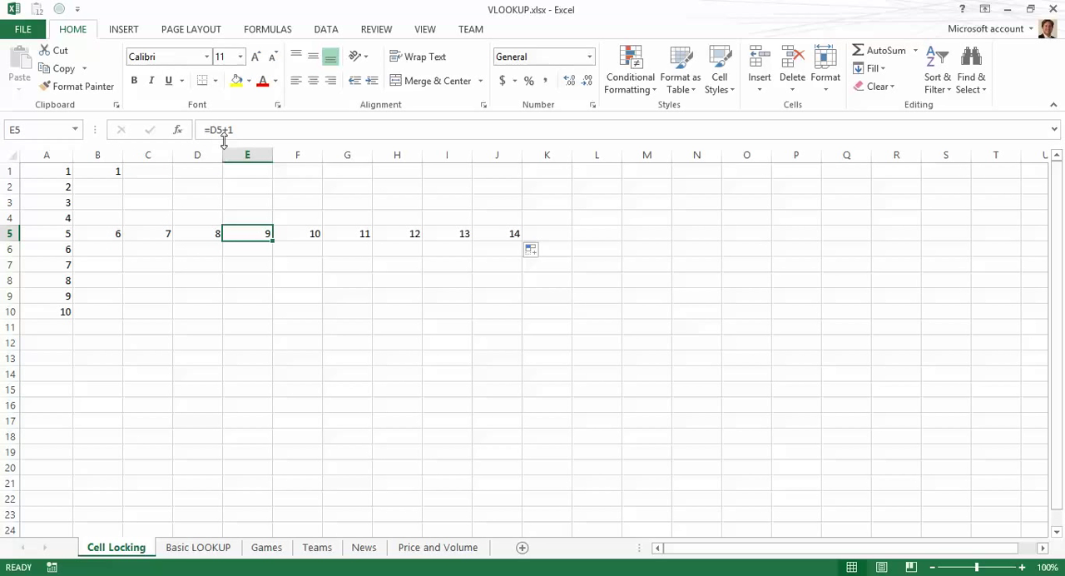
key(Right)
click(355, 234)
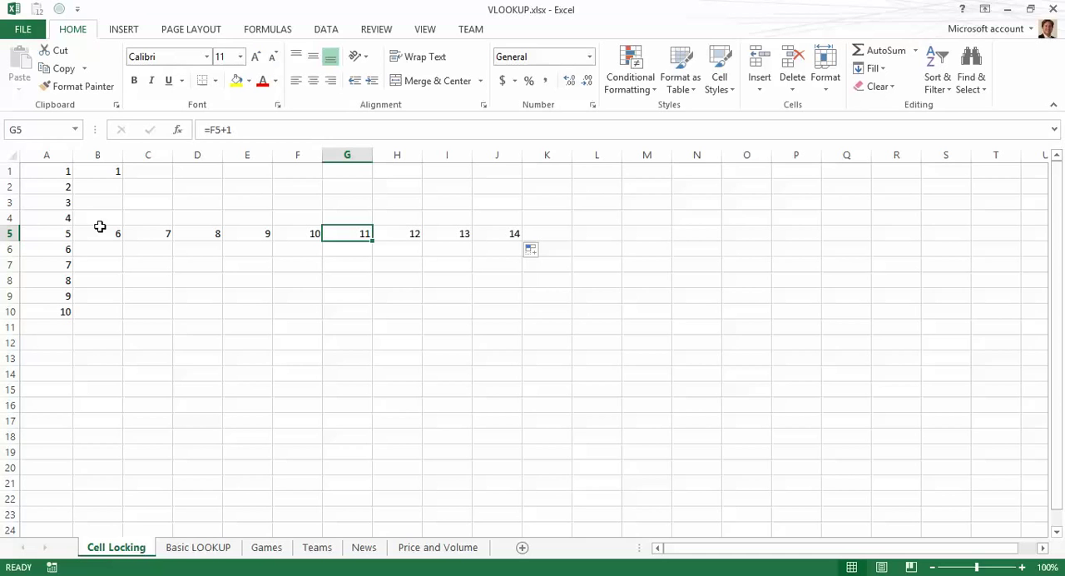
Step: Clear the formulas in row 5 from B5 to J5
key(Left)
key(Left)
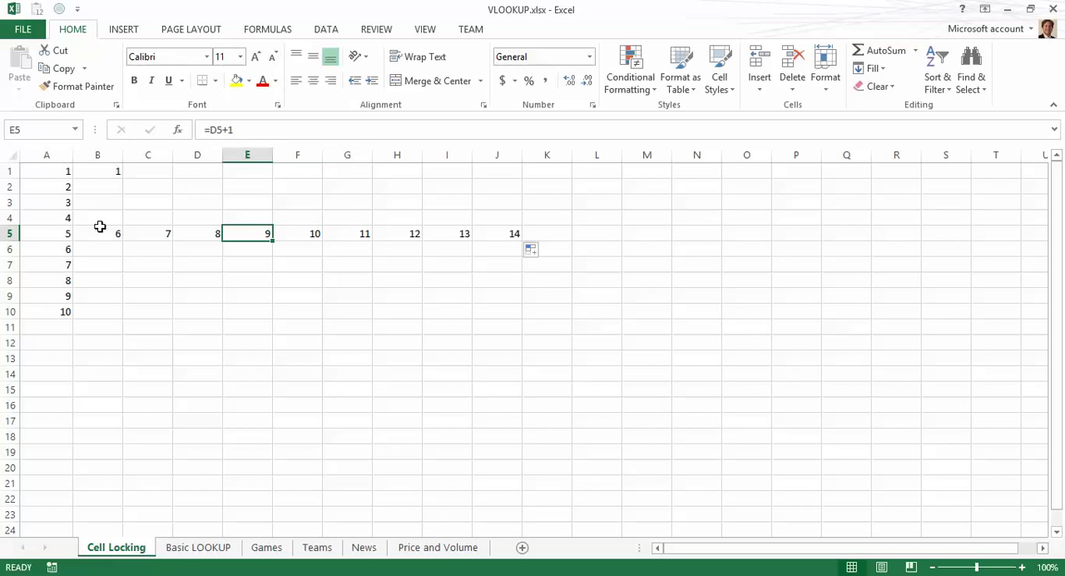
key(Left)
key(Left)
key(Left)
key(shift+Right)
key(shift+Right)
key(shift+Right)
key(shift+Right)
key(shift+Right)
key(shift+Right)
key(shift+Right)
key(shift+Right)
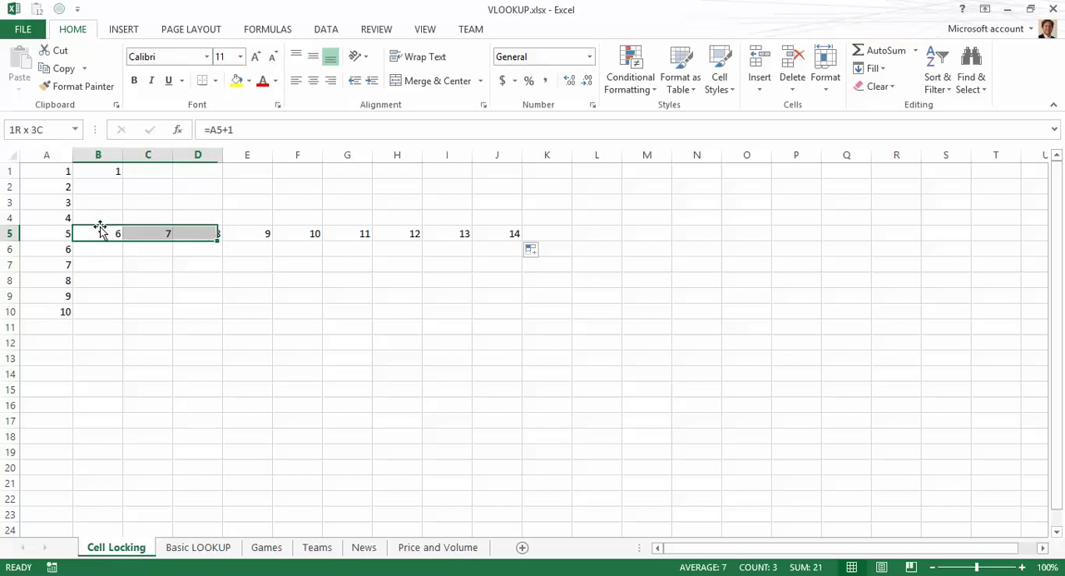
key(Delete)
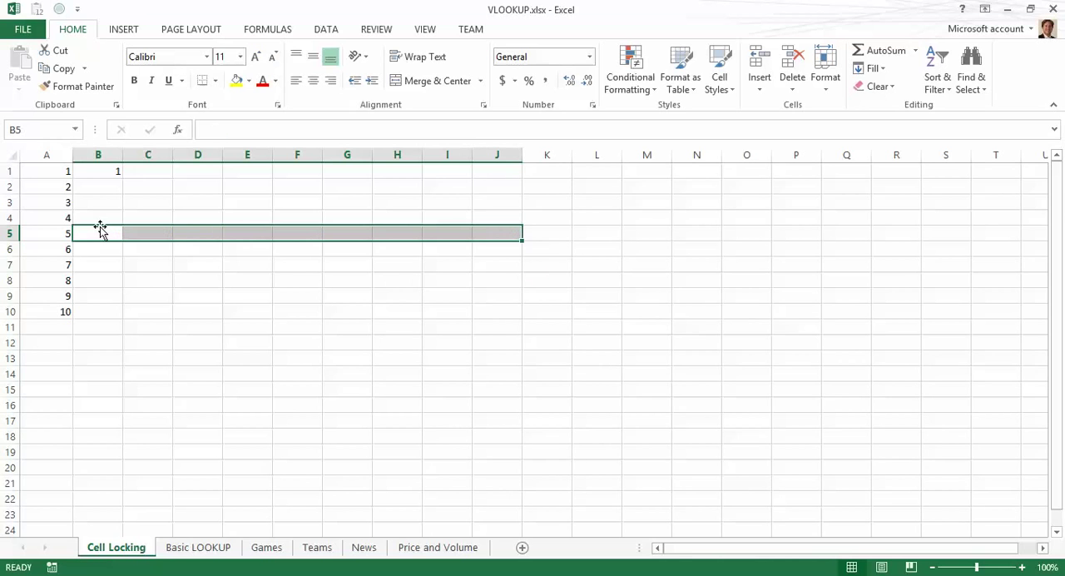
Step: Enter the formula =$B$1+1 in cell B2, making the reference to B1 absolute
key(Up)
key(Up)
key(Up)
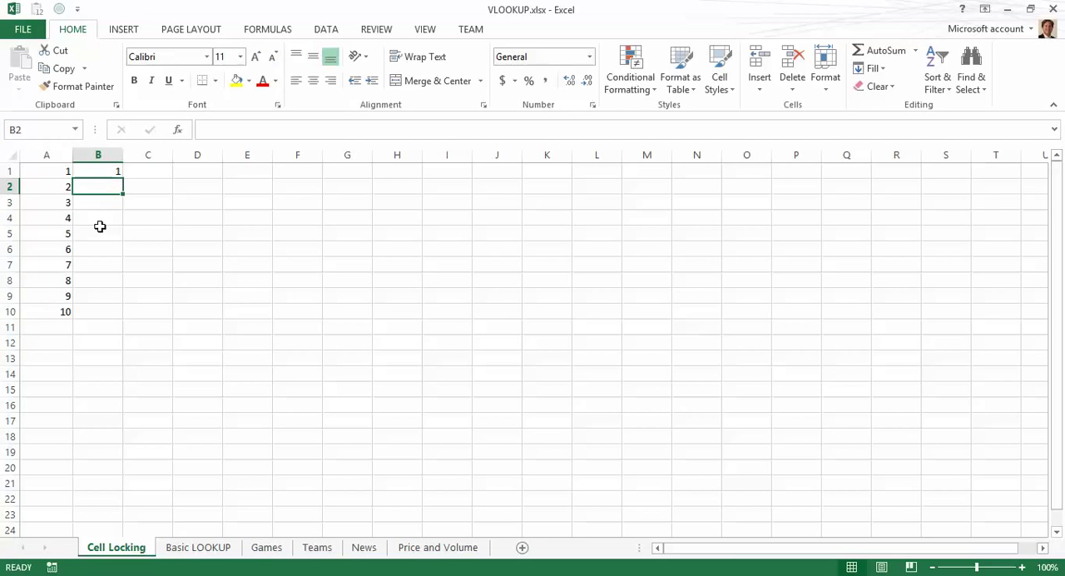
text(=)
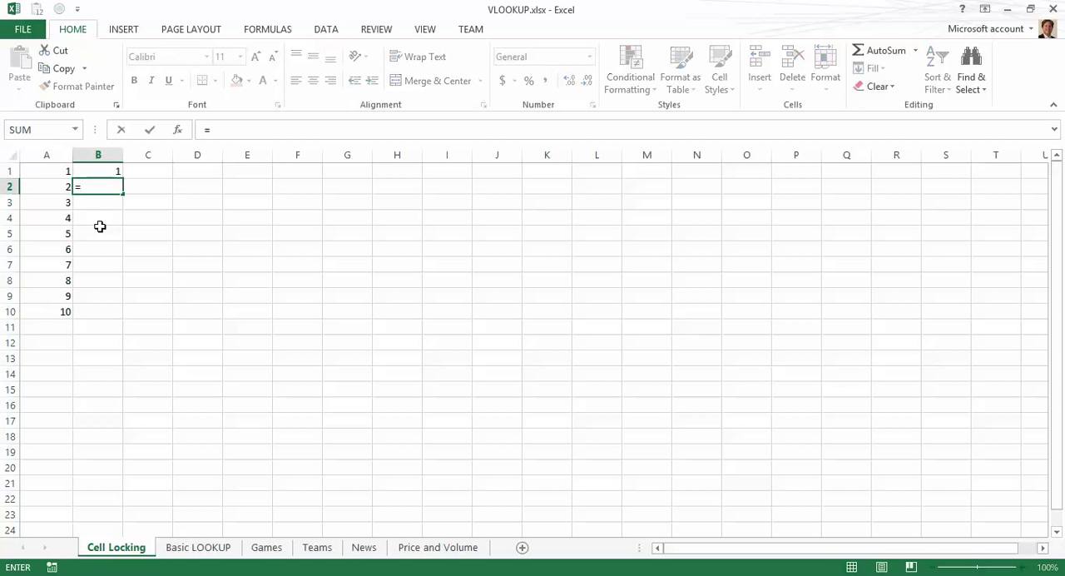
key(Up)
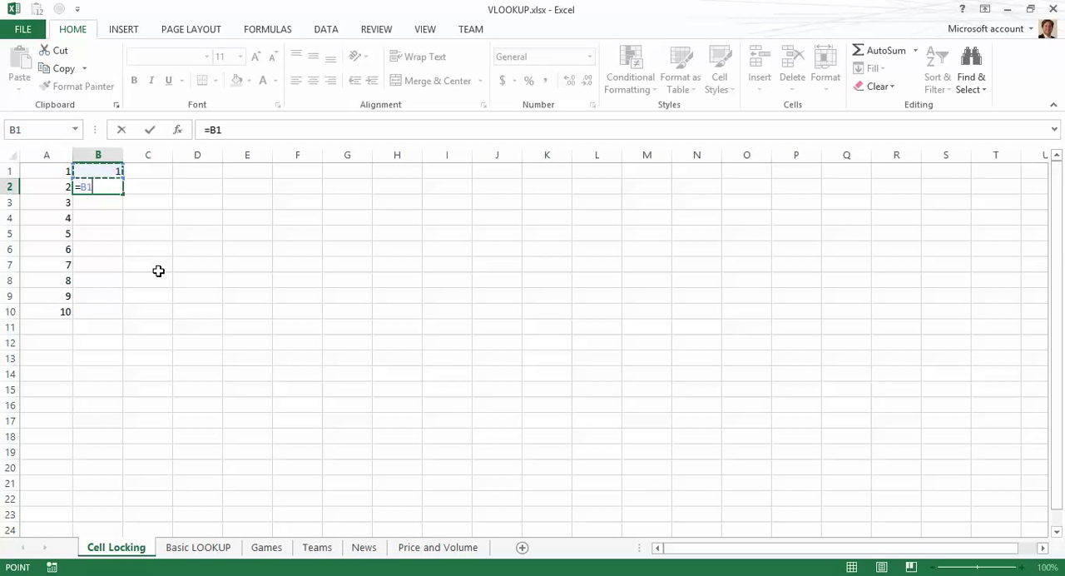
key(F4)
text(+1)
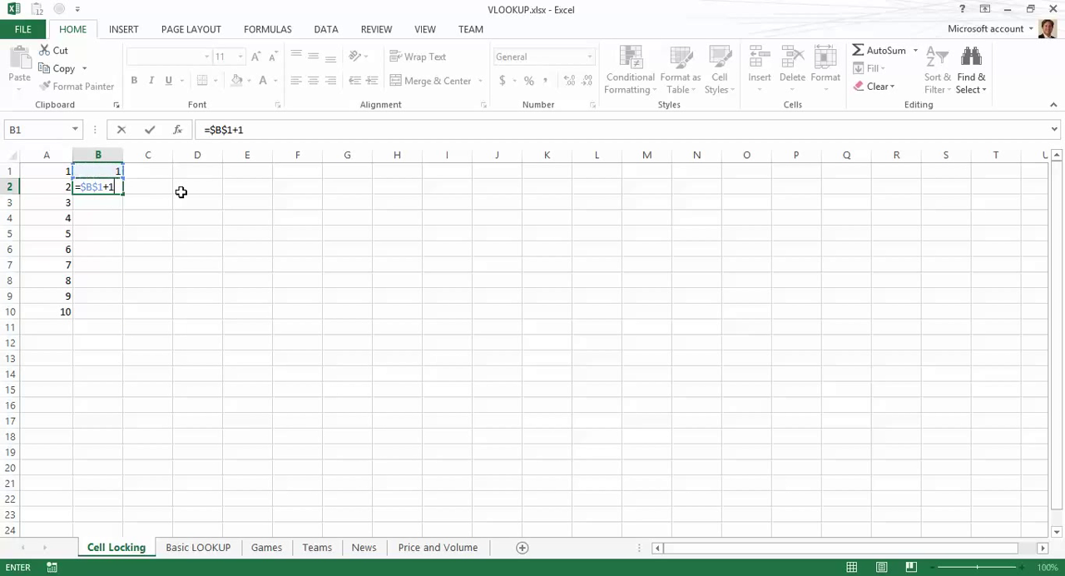
key(Return)
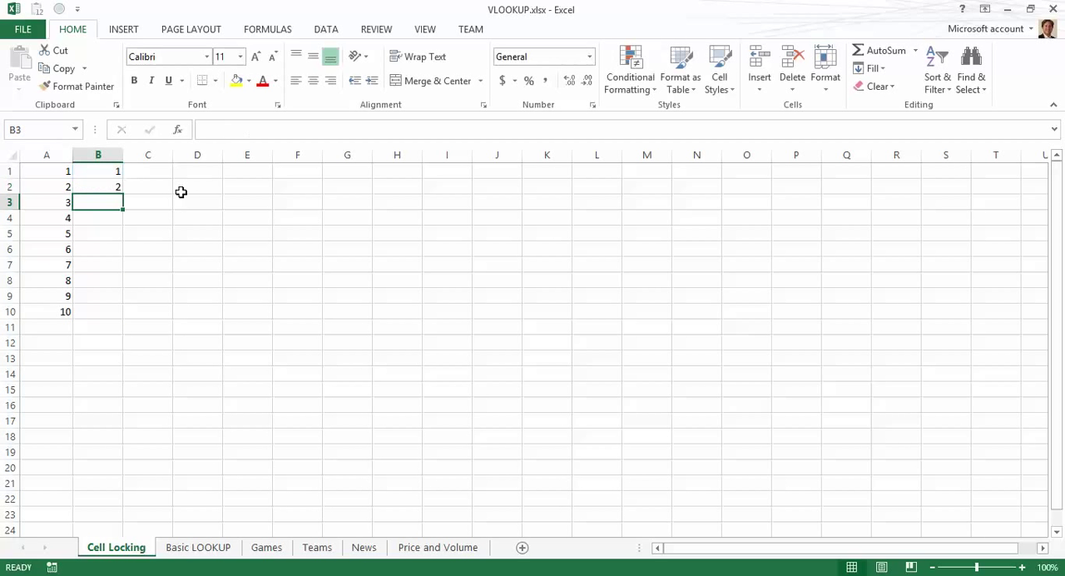
Step: Fill B2's absolute-reference formula down column B to row 10
click(47, 184)
click(96, 187)
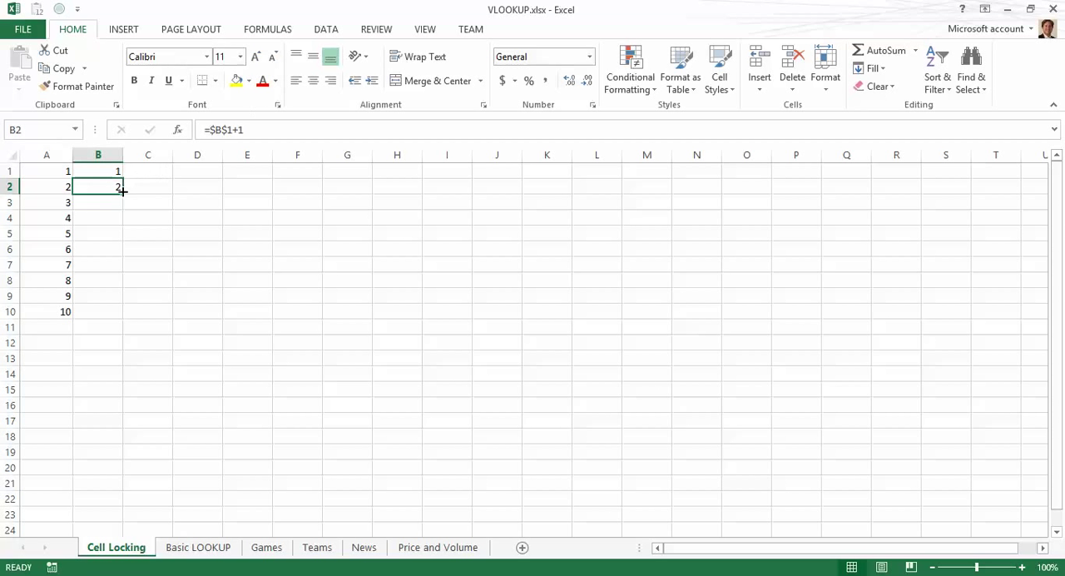
double_click(123, 192)
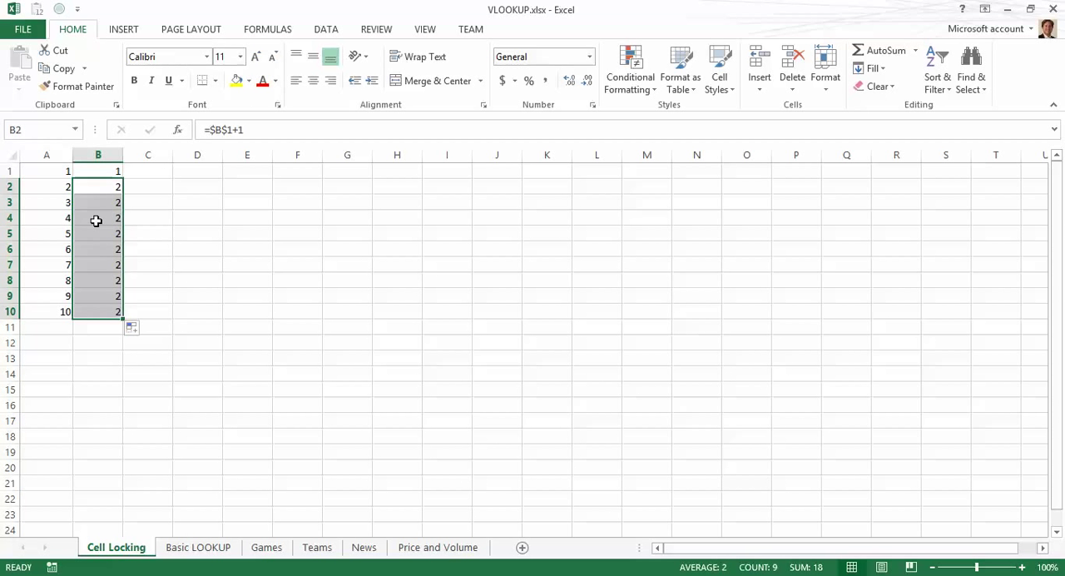
Step: Step through cells in columns A and B to compare the relative and locked formulas down the rows
click(96, 219)
key(Up)
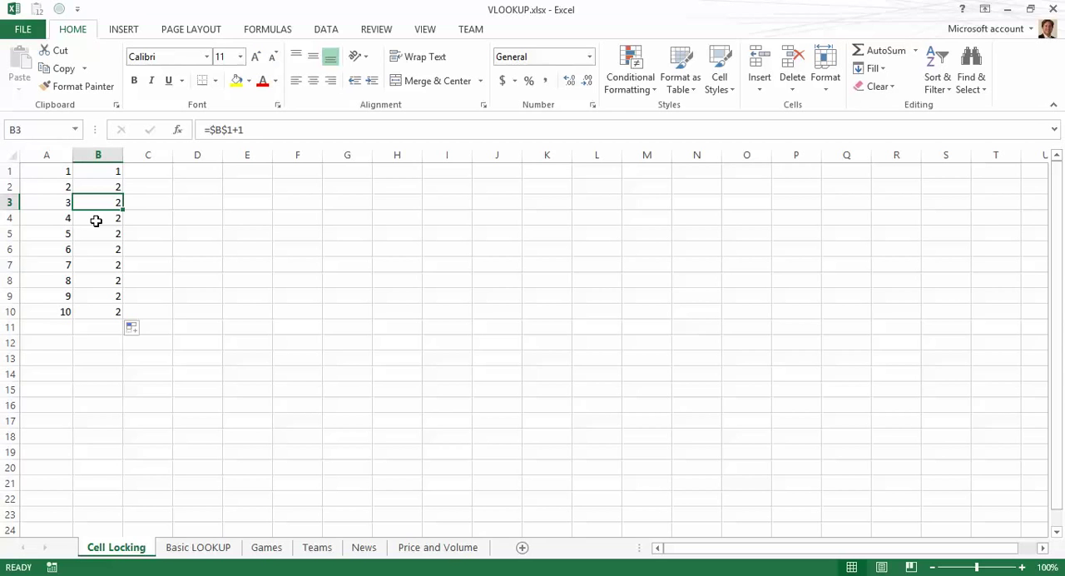
key(Up)
key(Down)
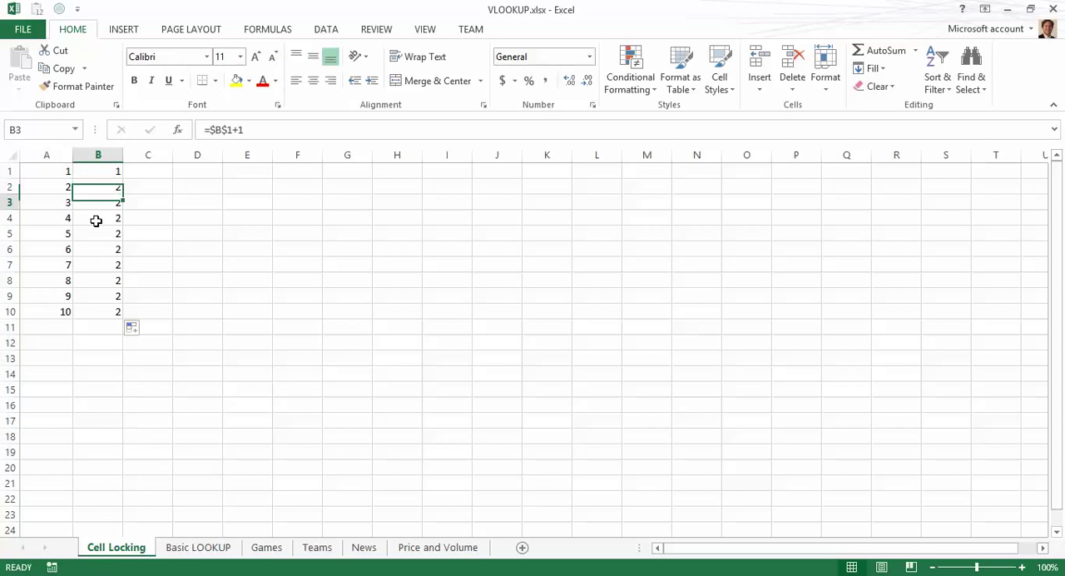
key(Left)
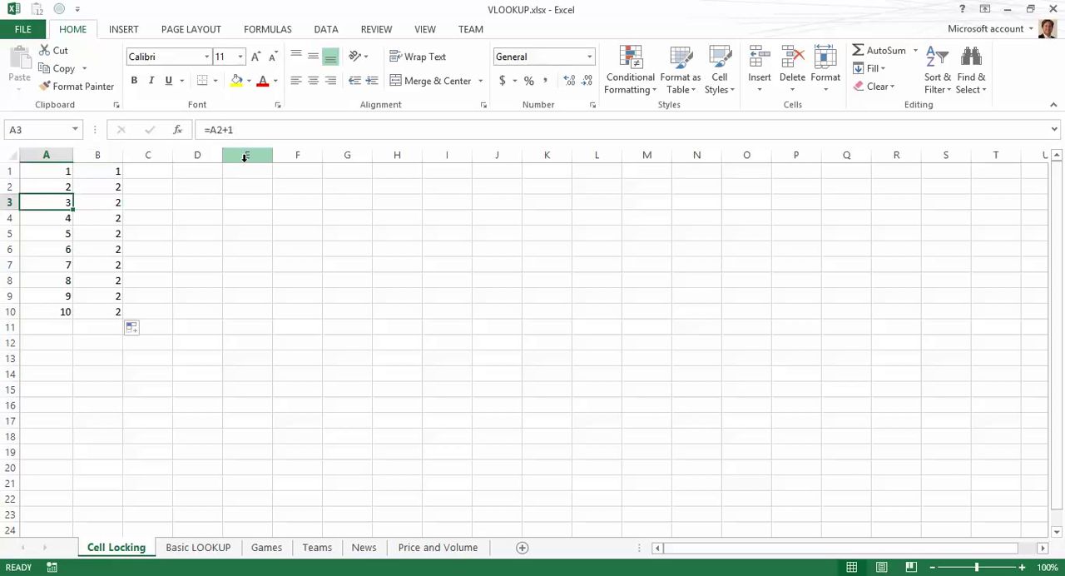
key(Down)
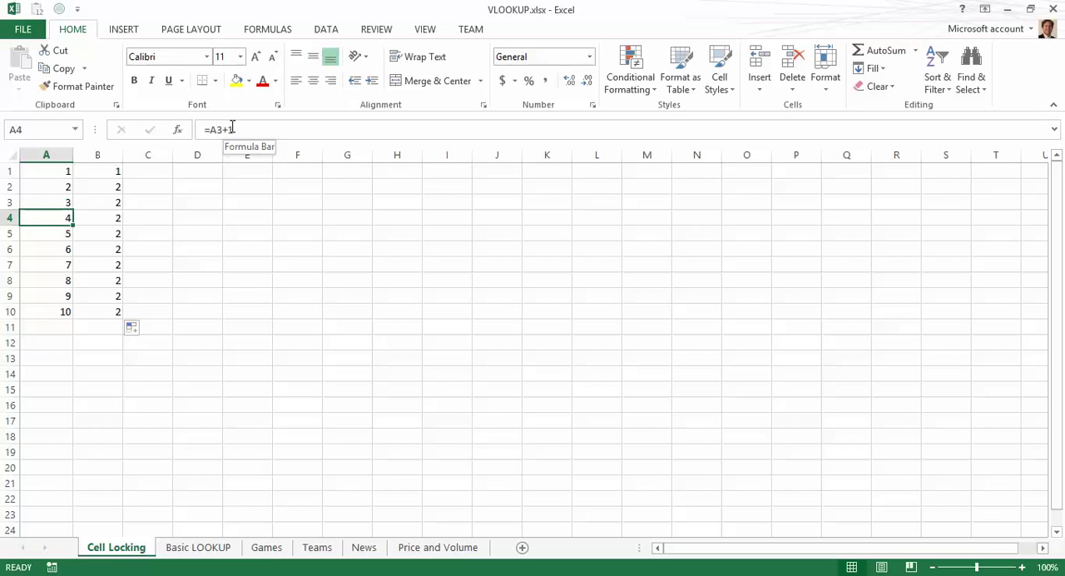
key(Down)
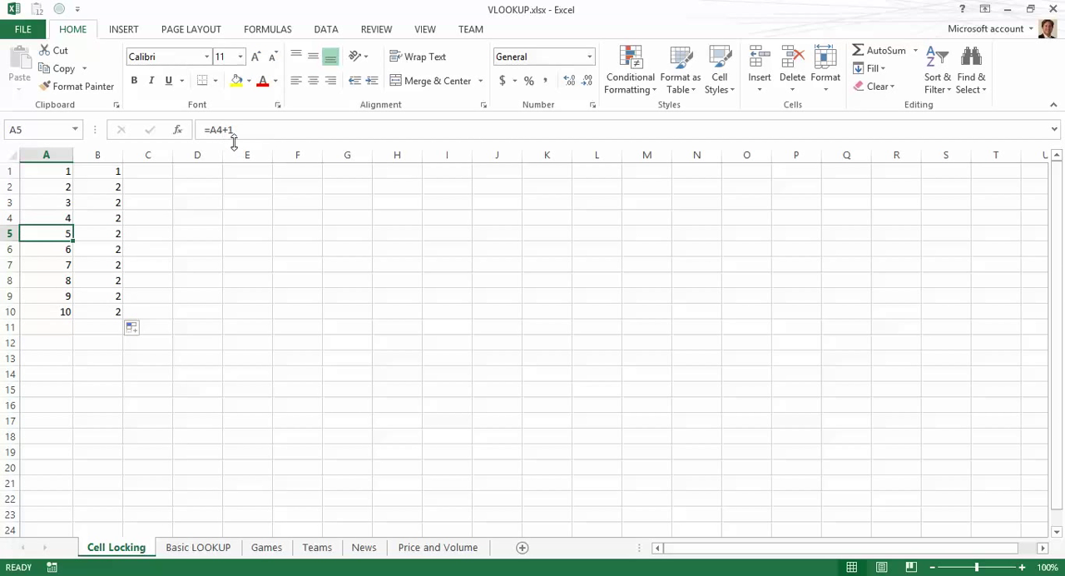
key(Down)
key(Right)
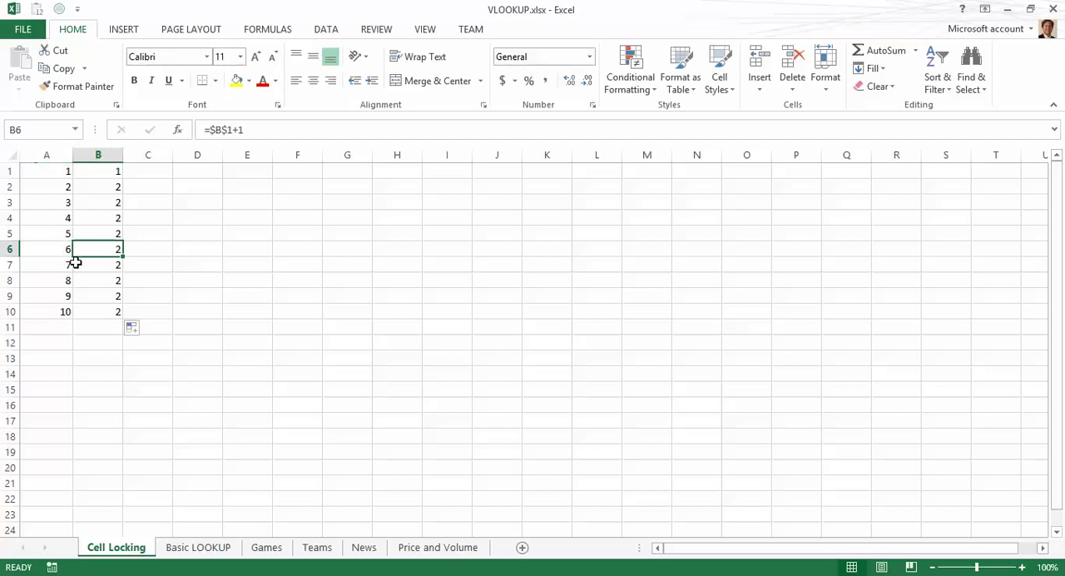
key(Up)
key(Up)
key(Up)
key(Up)
key(Up)
key(Down)
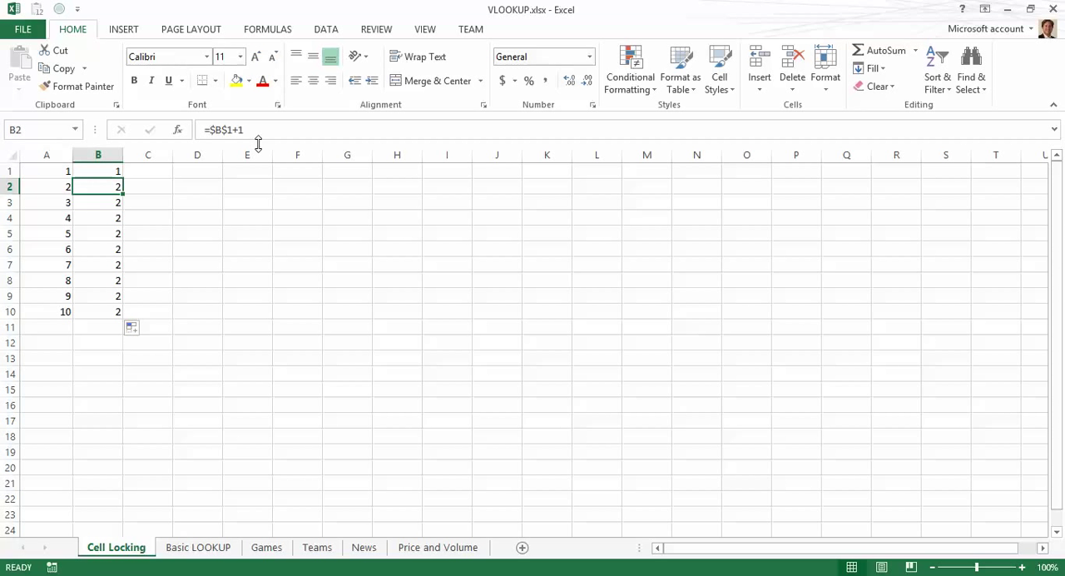
key(Down)
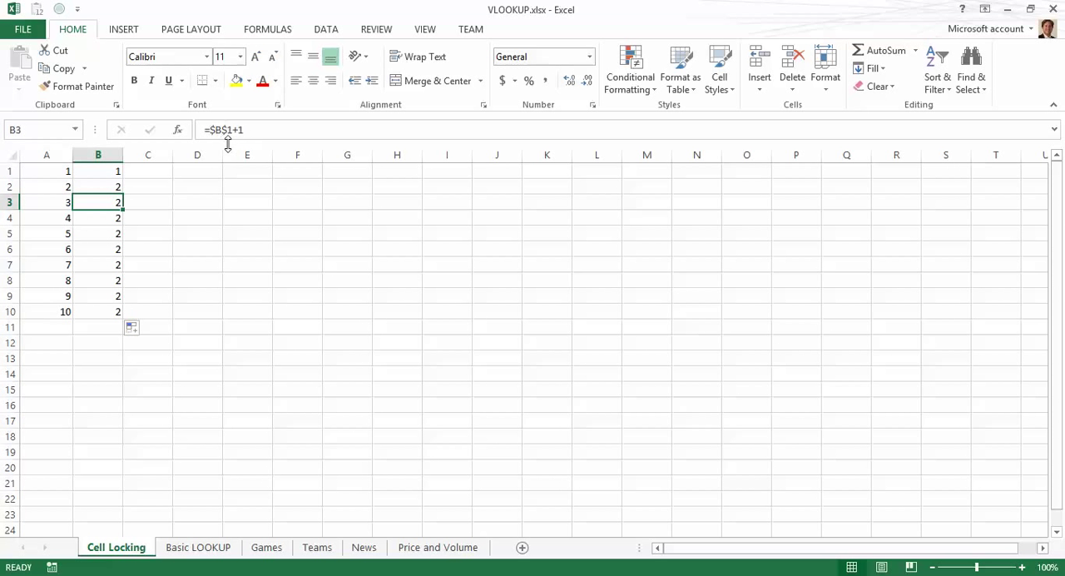
key(Down)
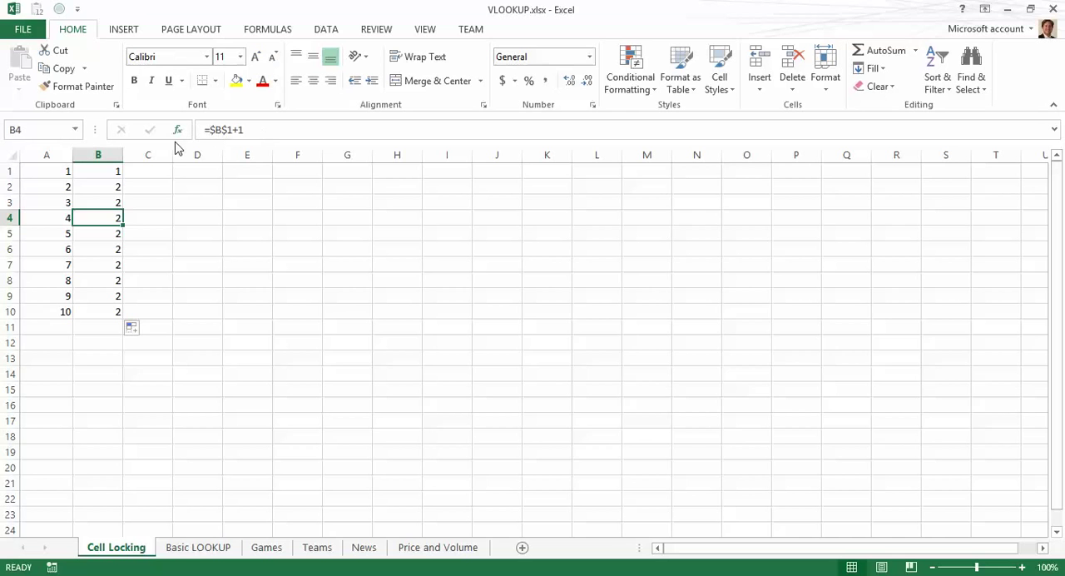
key(Down)
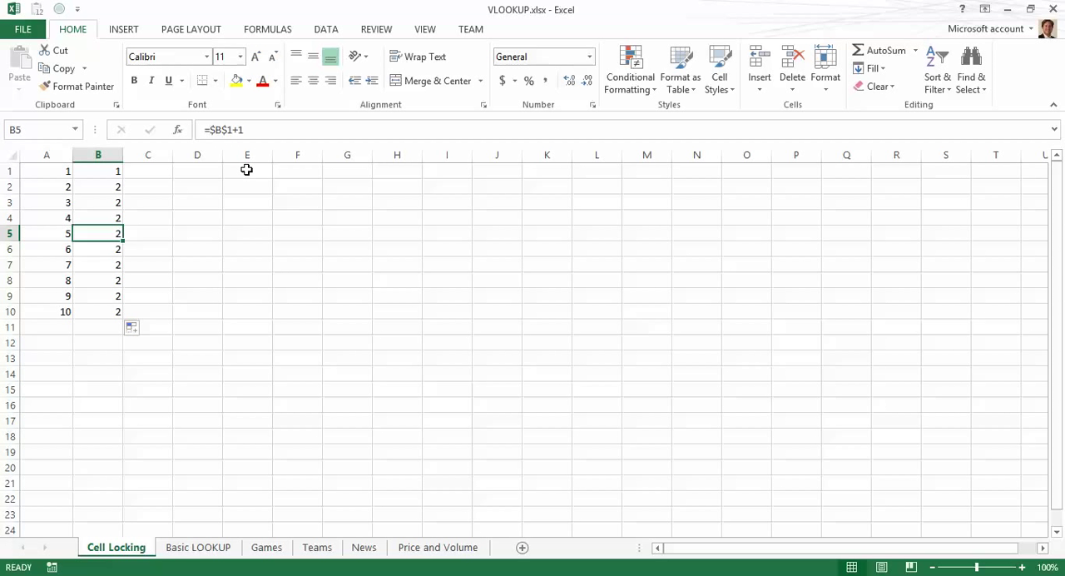
Step: Fill B2's formula across row 2 to G2 and inspect the copied formulas in C2 to E2
click(115, 184)
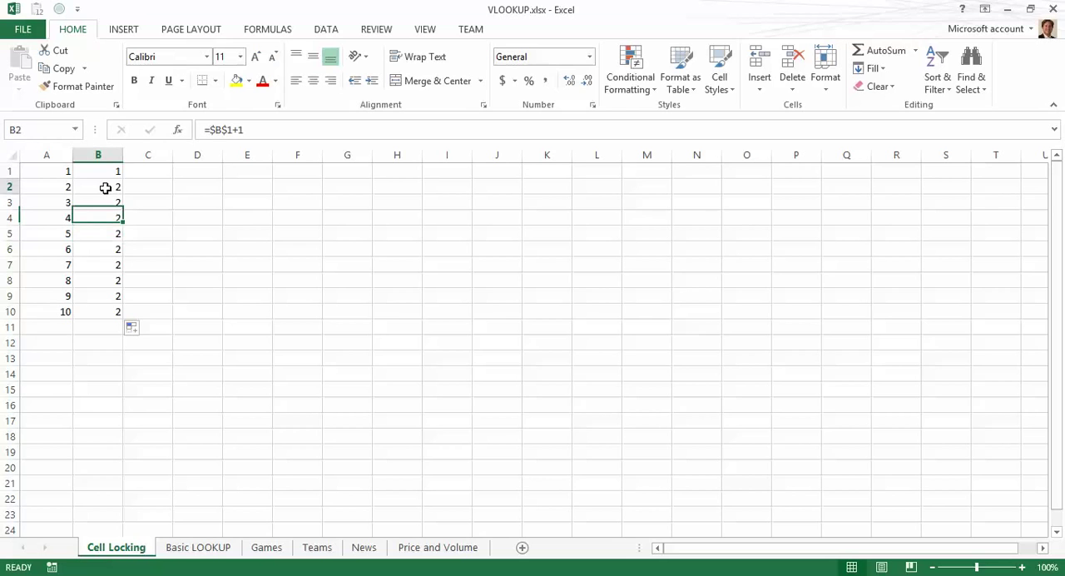
drag(123, 191, 329, 193)
click(155, 185)
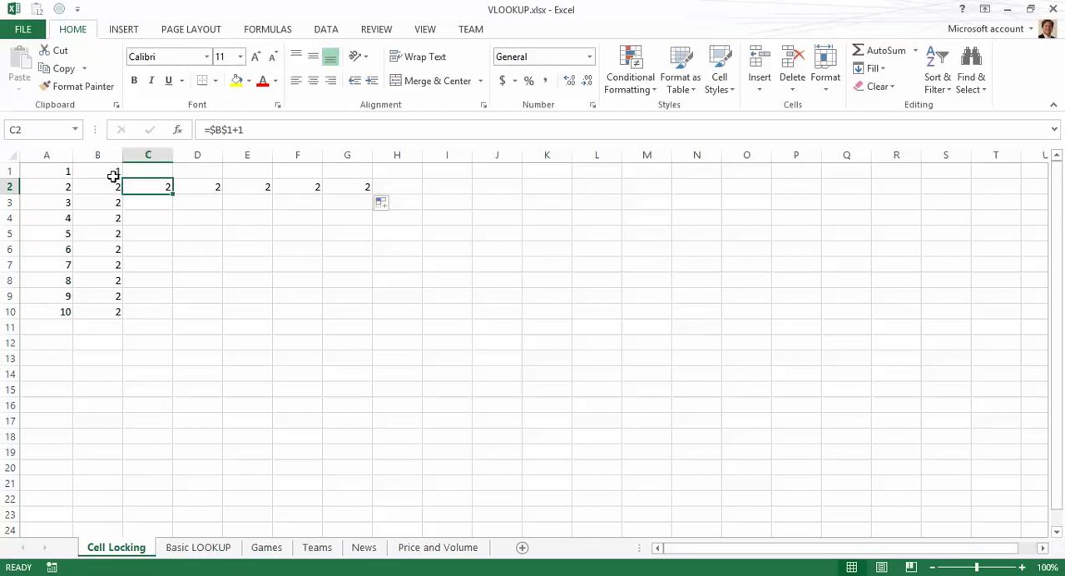
key(Right)
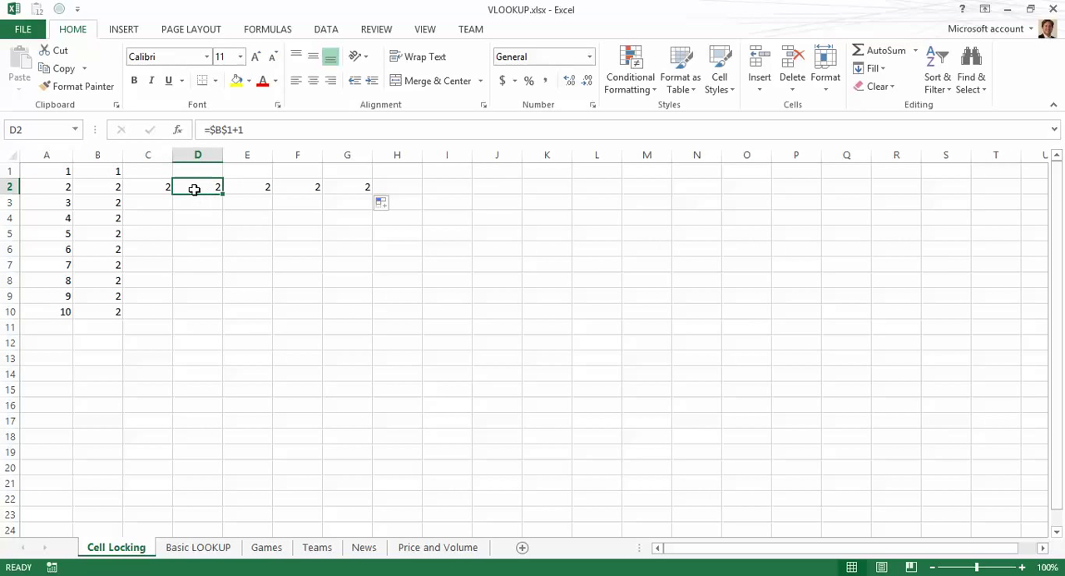
click(236, 187)
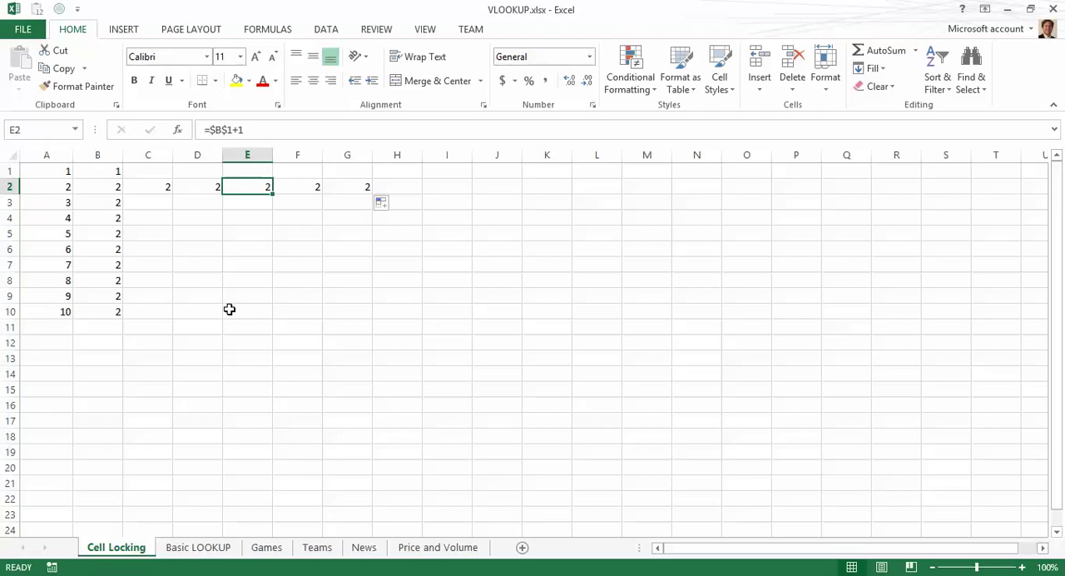
Step: Switch to the Basic LOOKUP sheet and look over the Name/Height table and the Name/Age table
key(ctrl+Page_Down)
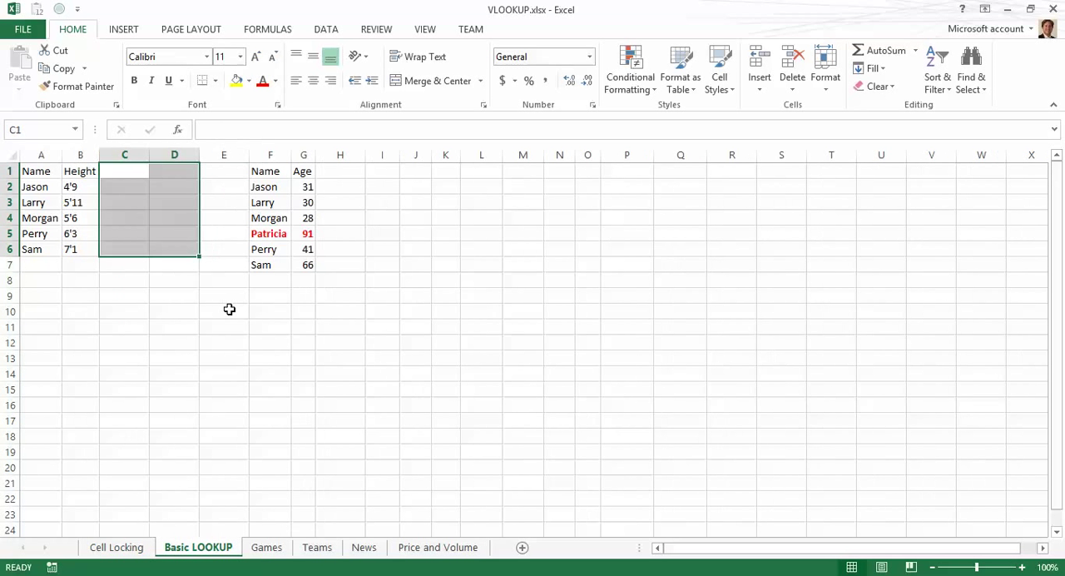
key(Left)
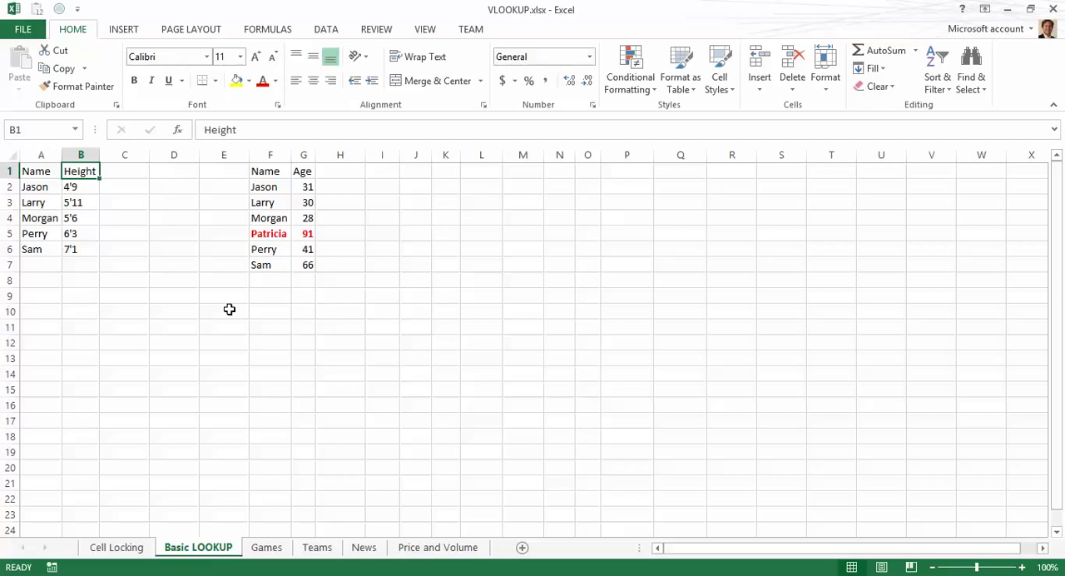
key(Right)
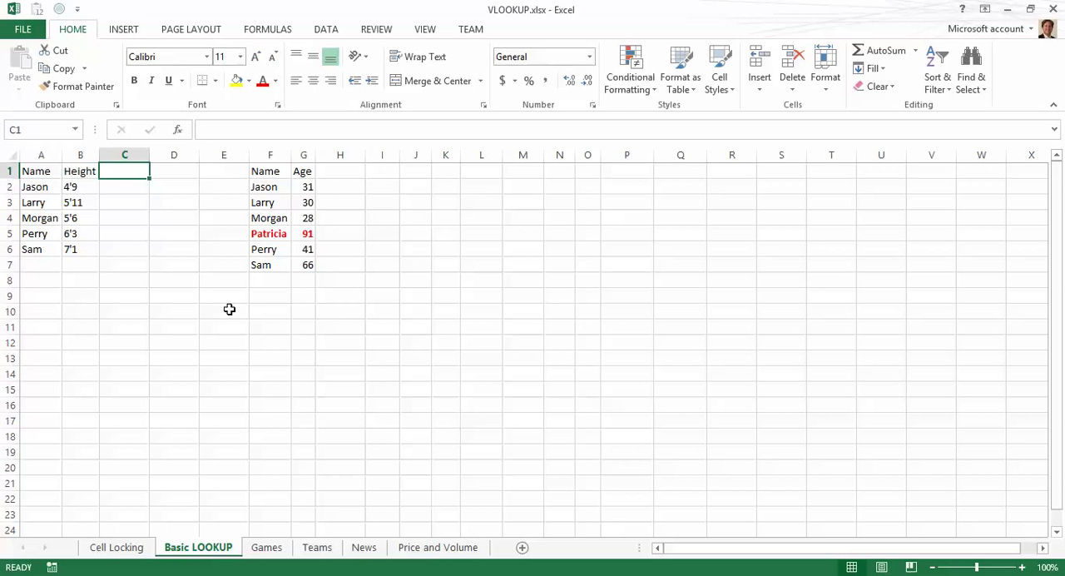
key(Down)
key(Down)
key(Down)
key(Down)
key(Down)
key(Right)
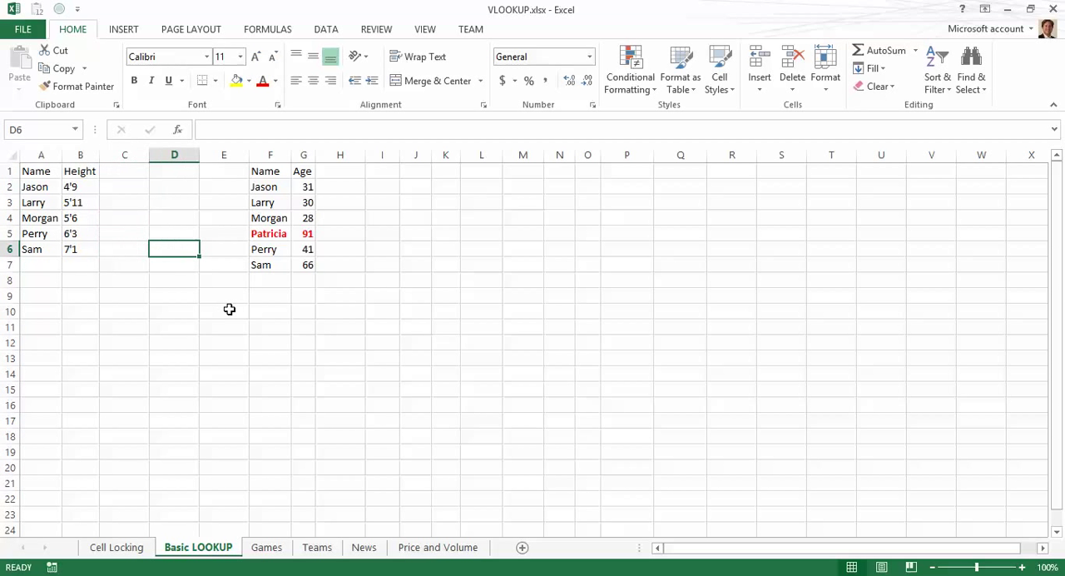
key(Left)
key(Left)
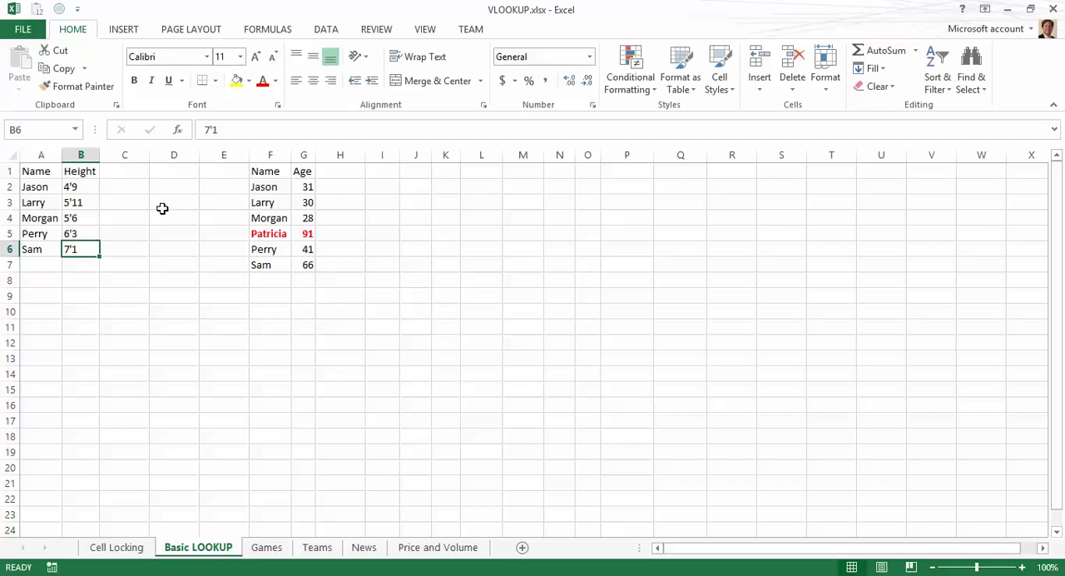
Step: Enter the column header Age in cell C1
click(109, 172)
double_click(110, 172)
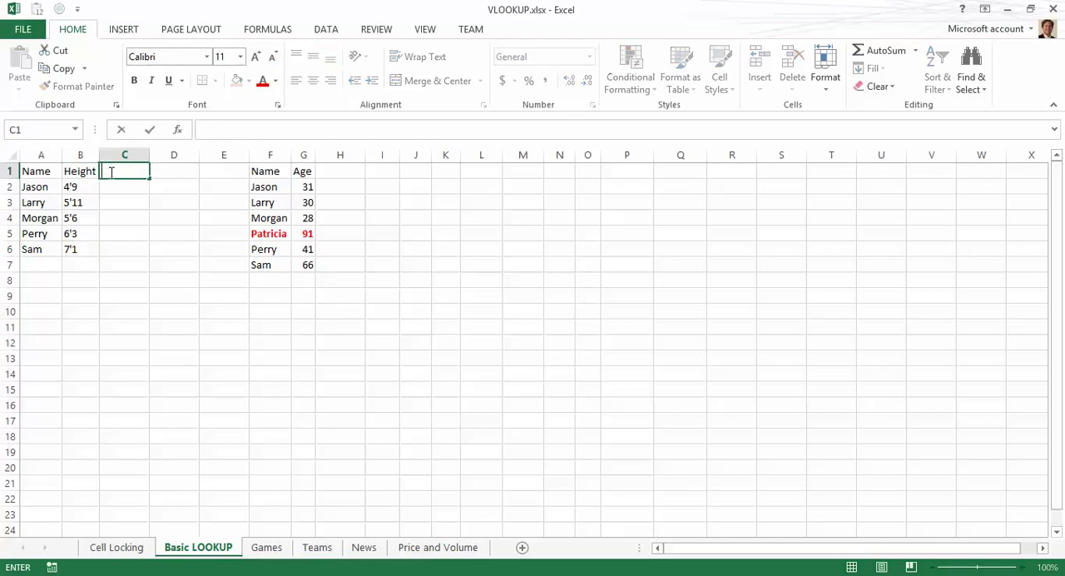
text(Age)
key(Return)
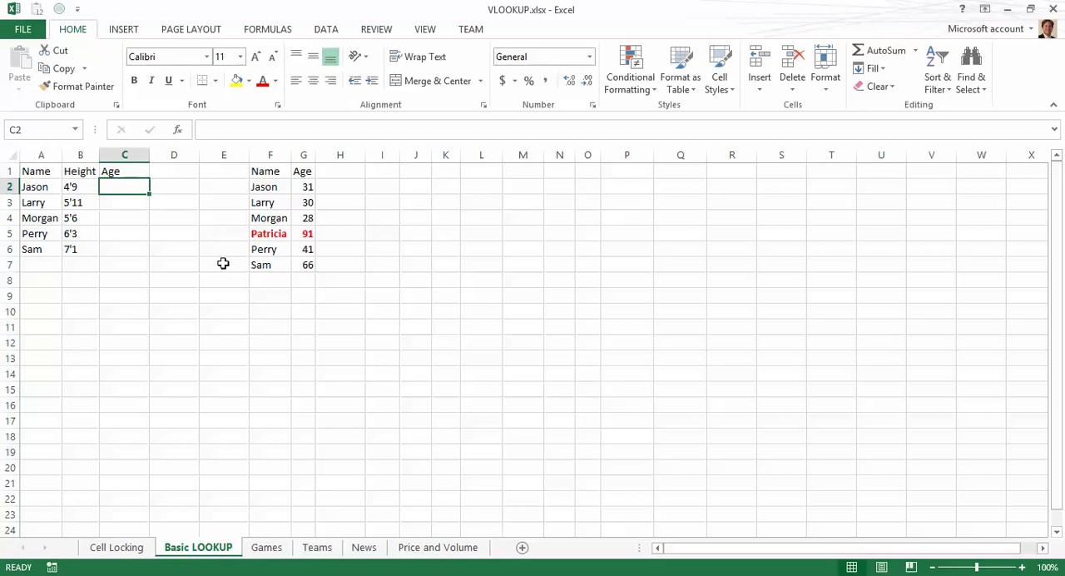
Step: Move between the Name columns of both tables to compare the two lists
key(Left)
key(Left)
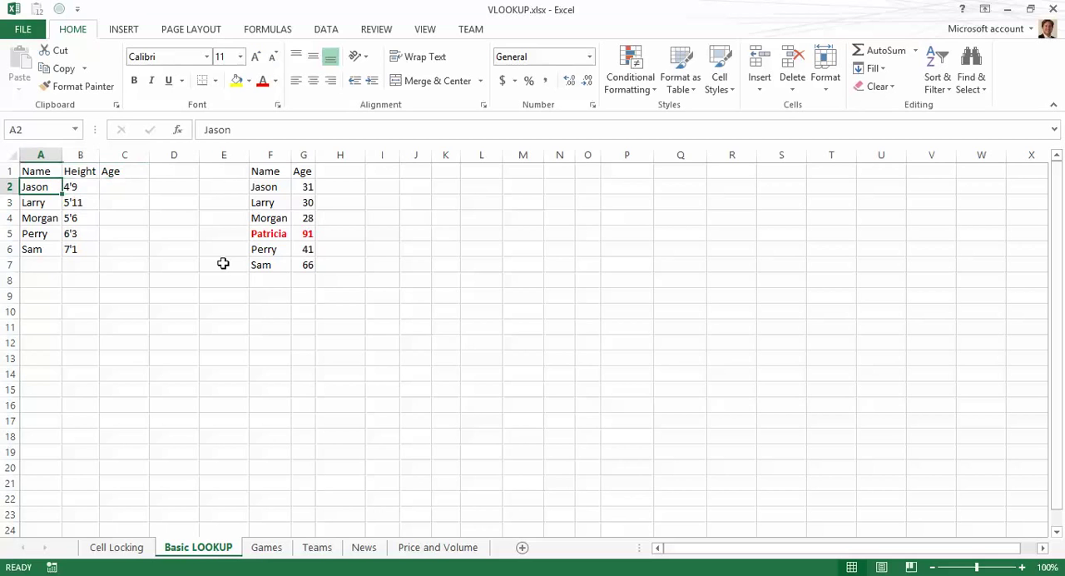
key(Right)
key(Right)
key(Right)
key(Right)
key(Right)
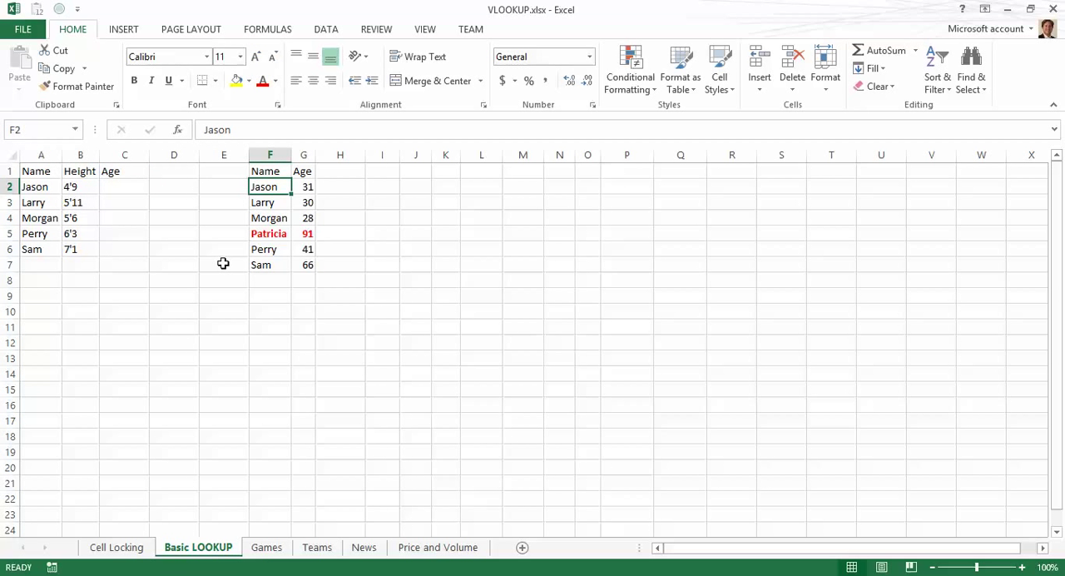
key(Up)
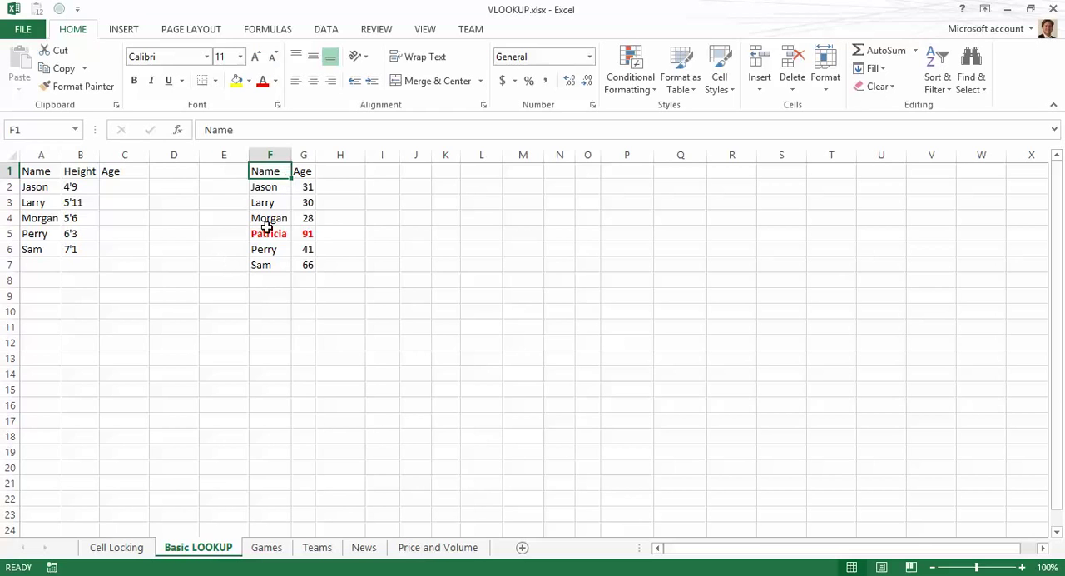
click(106, 185)
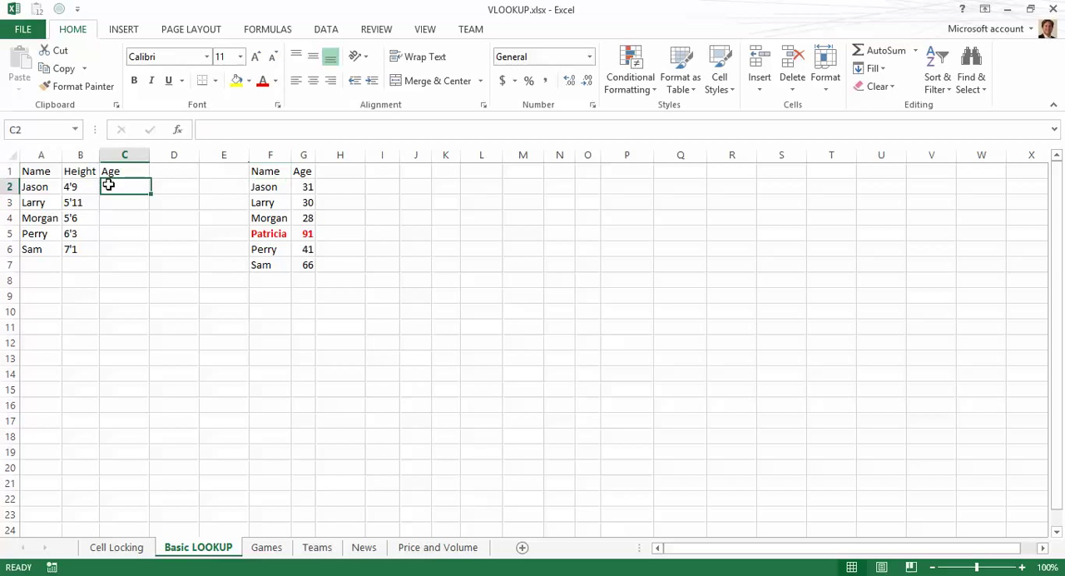
click(41, 186)
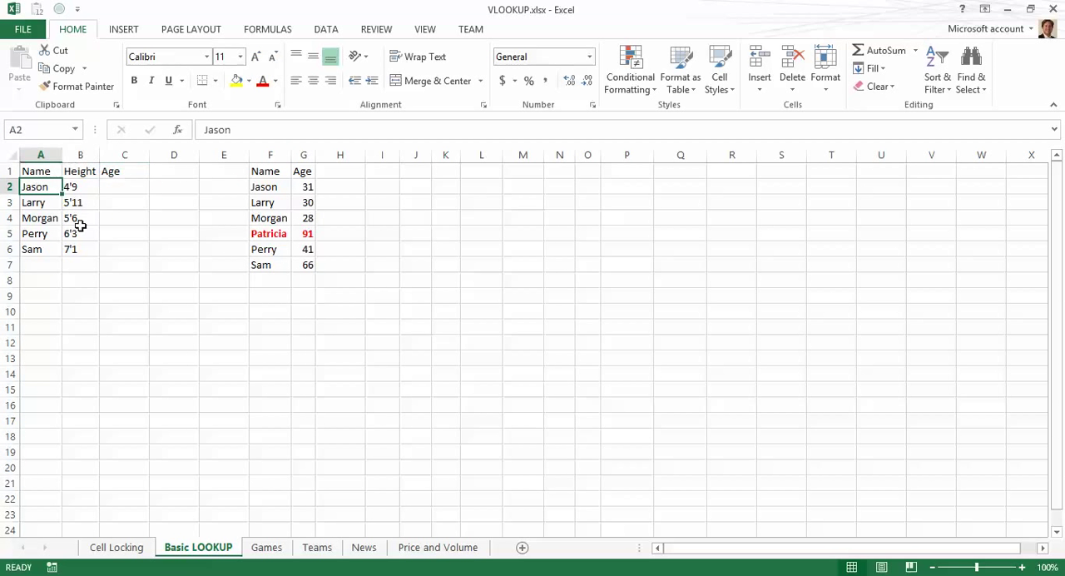
click(277, 191)
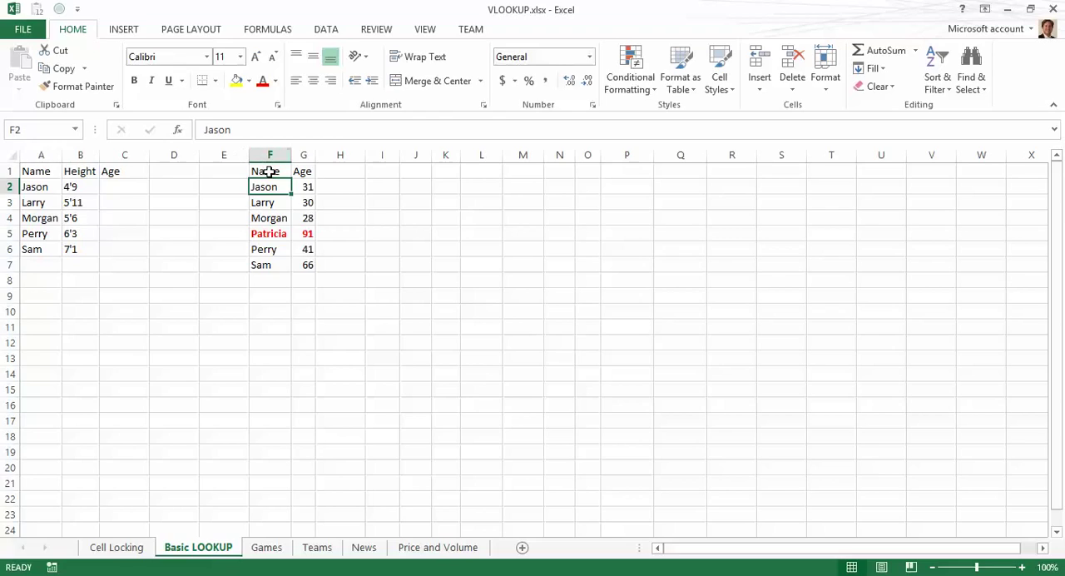
click(269, 171)
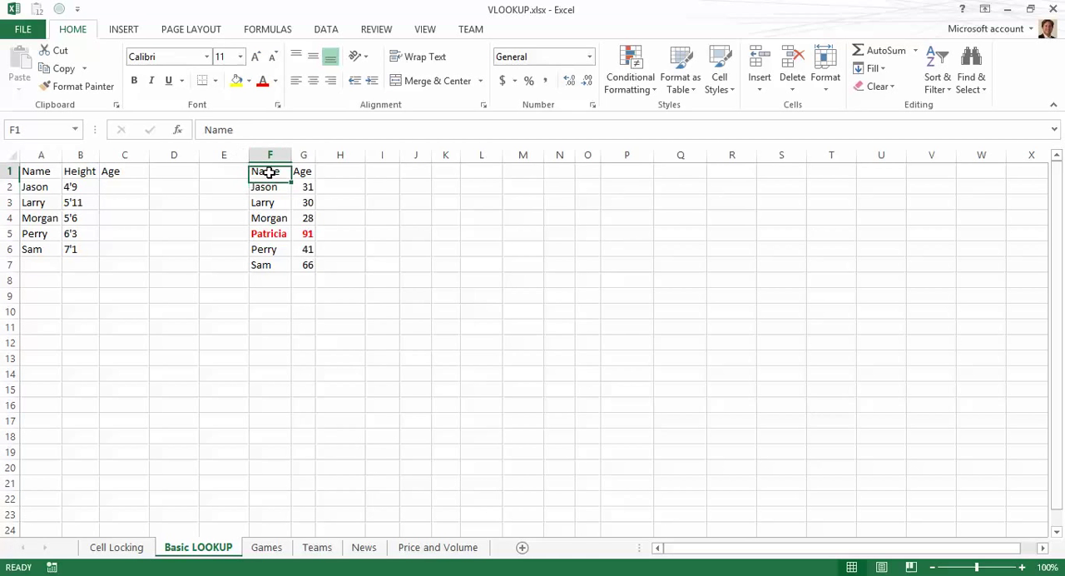
Step: Sort the Name/Age table by Name, values A to Z, with headers
click(335, 34)
click(372, 76)
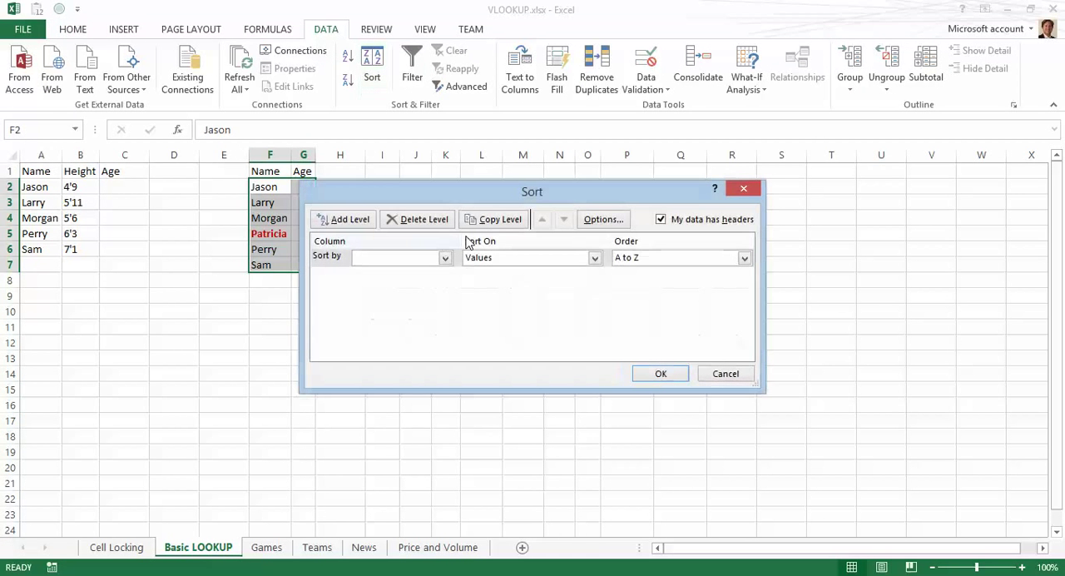
click(424, 259)
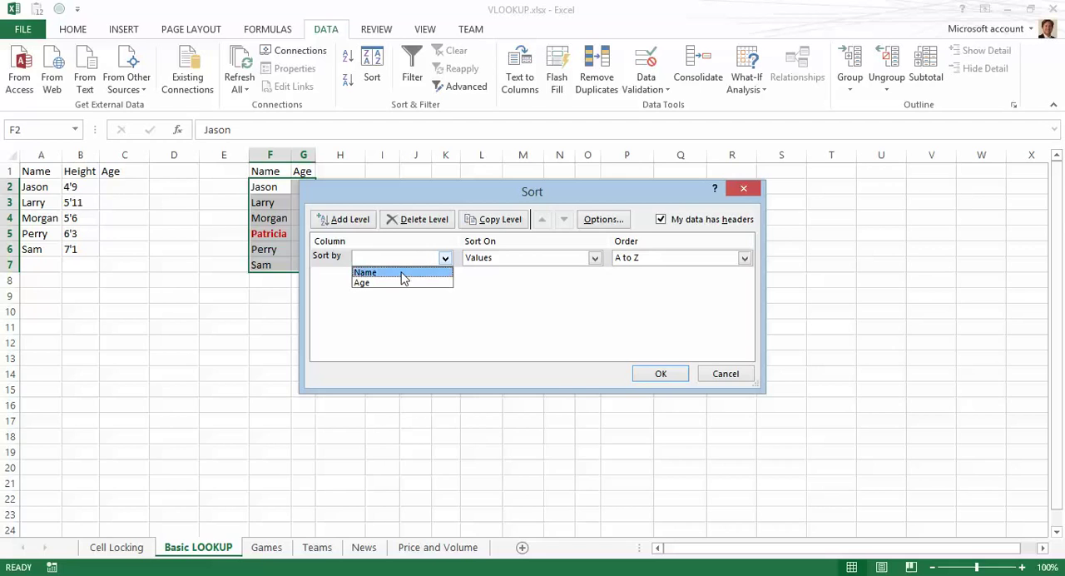
click(402, 274)
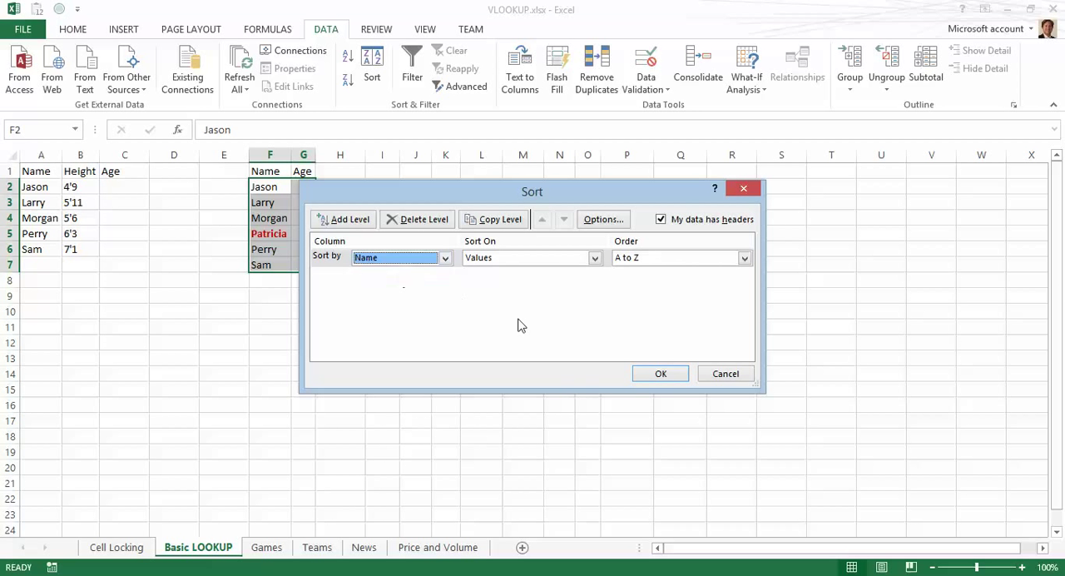
click(657, 373)
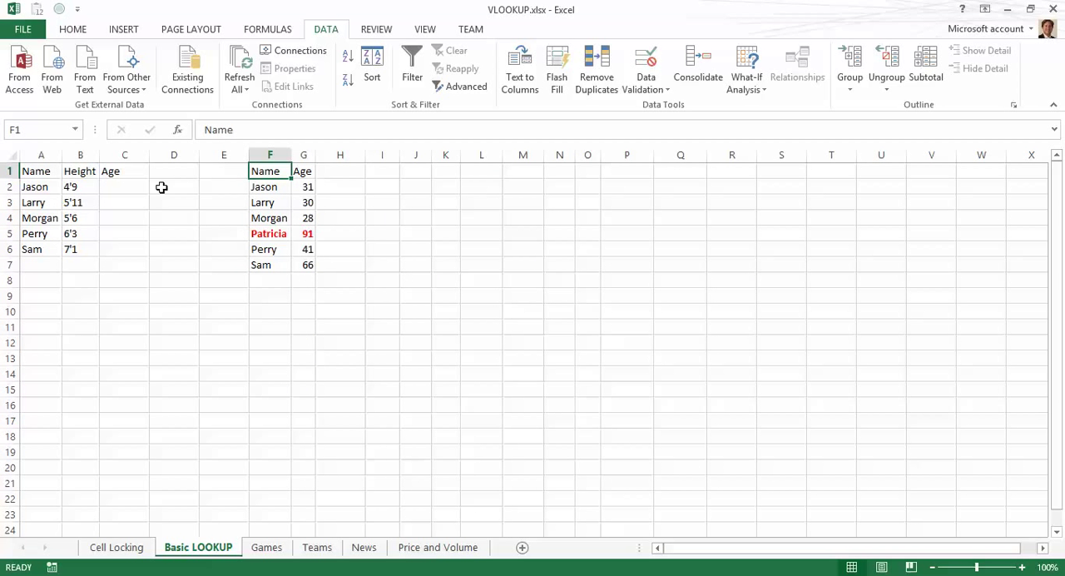
click(133, 186)
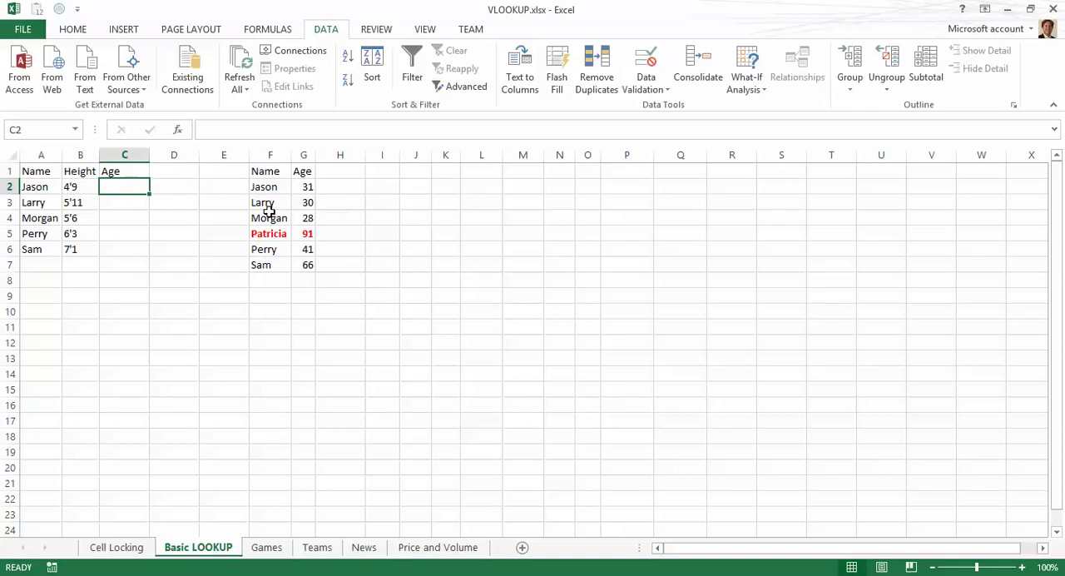
Step: In C2, start a LOOKUP formula using A2 as the lookup value and the absolute lookup vector $F$2:$F$7
text(=lookup()
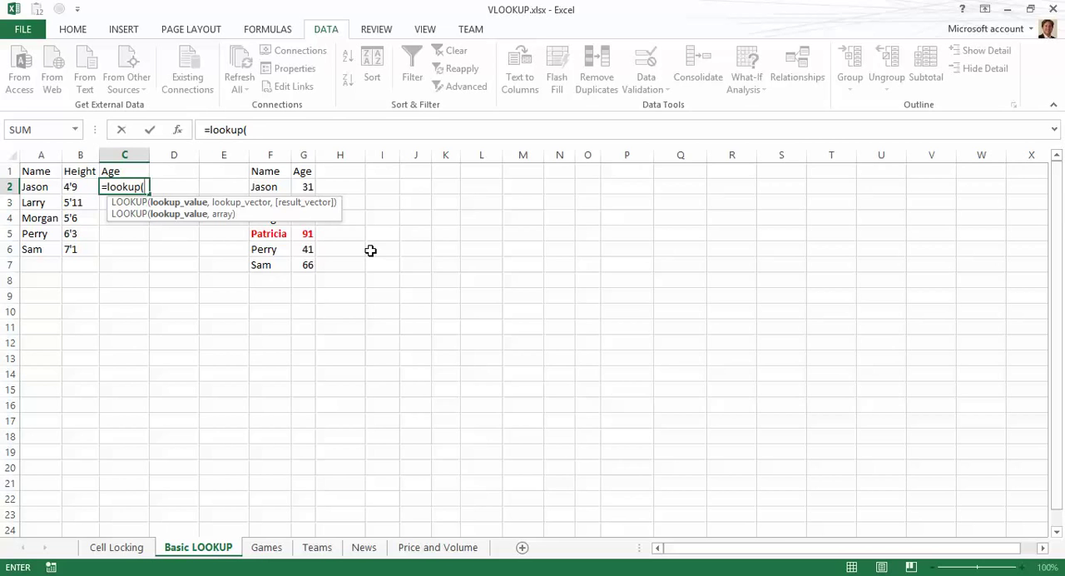
key(Left)
key(Left)
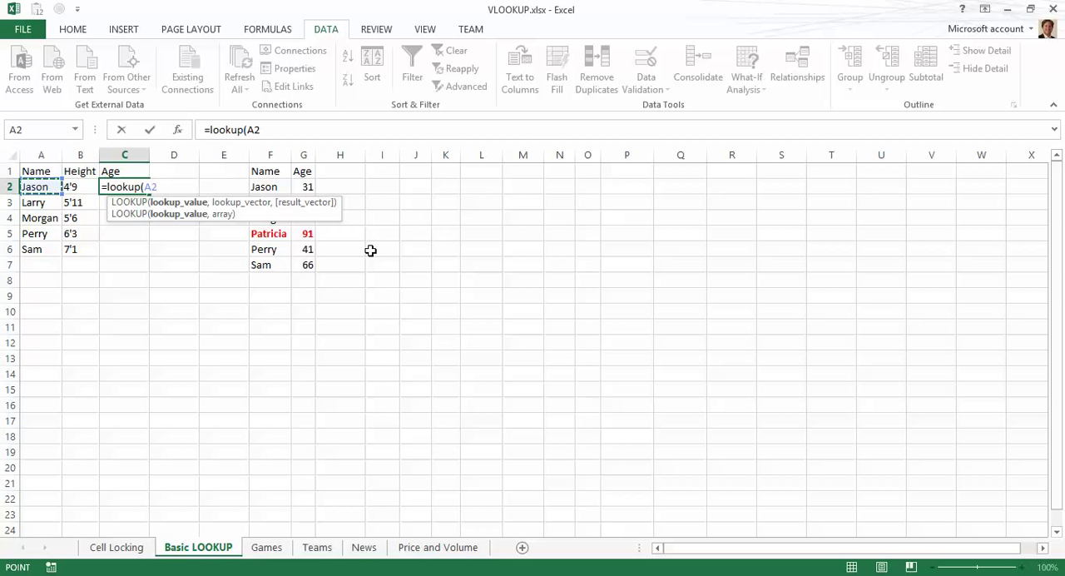
text(,)
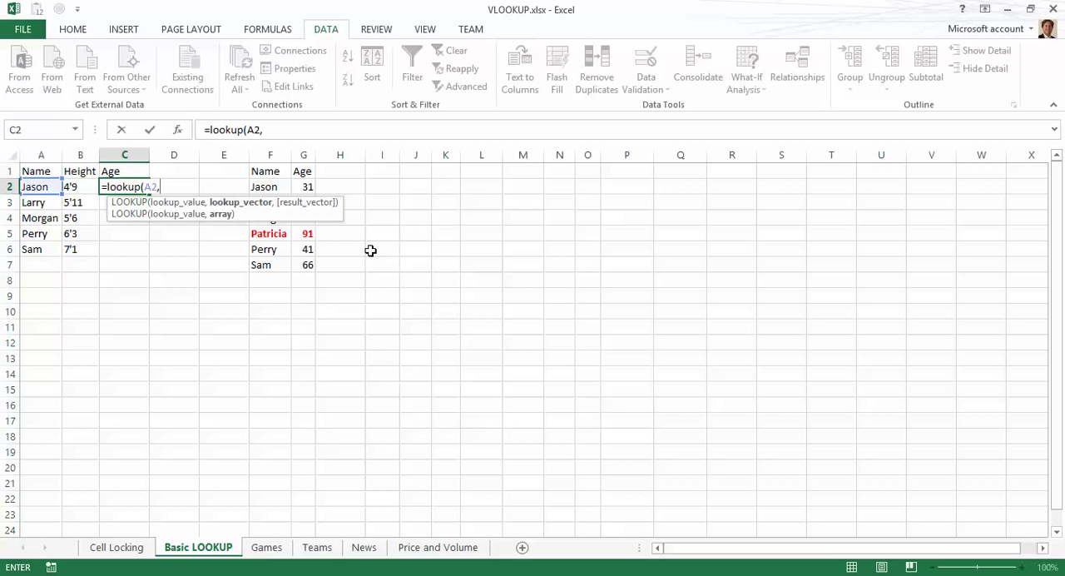
key(Right)
key(Right)
key(Right)
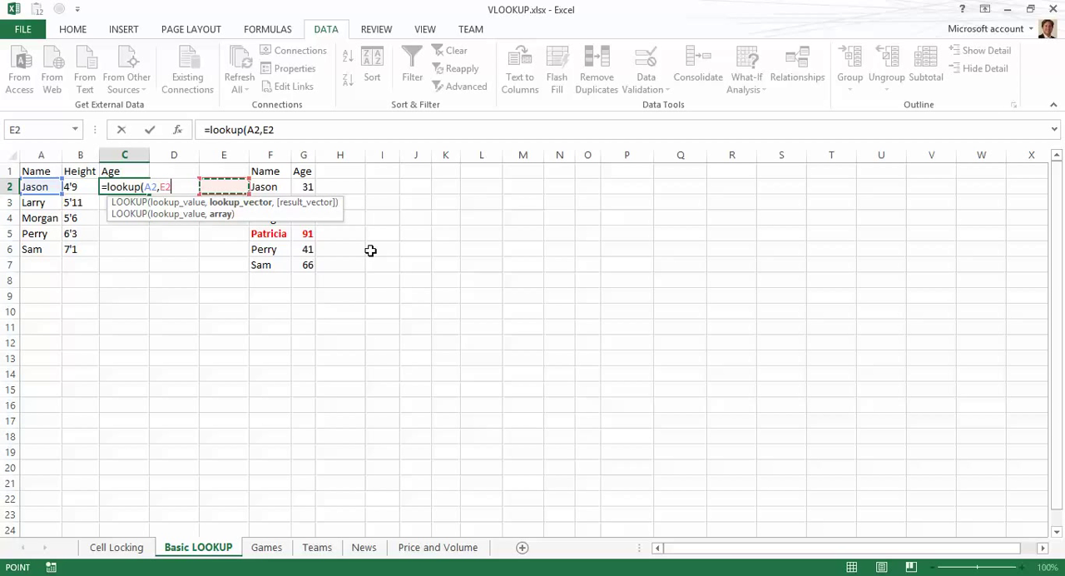
key(shift+Down)
key(shift+Down)
key(shift+Down)
key(shift+Down)
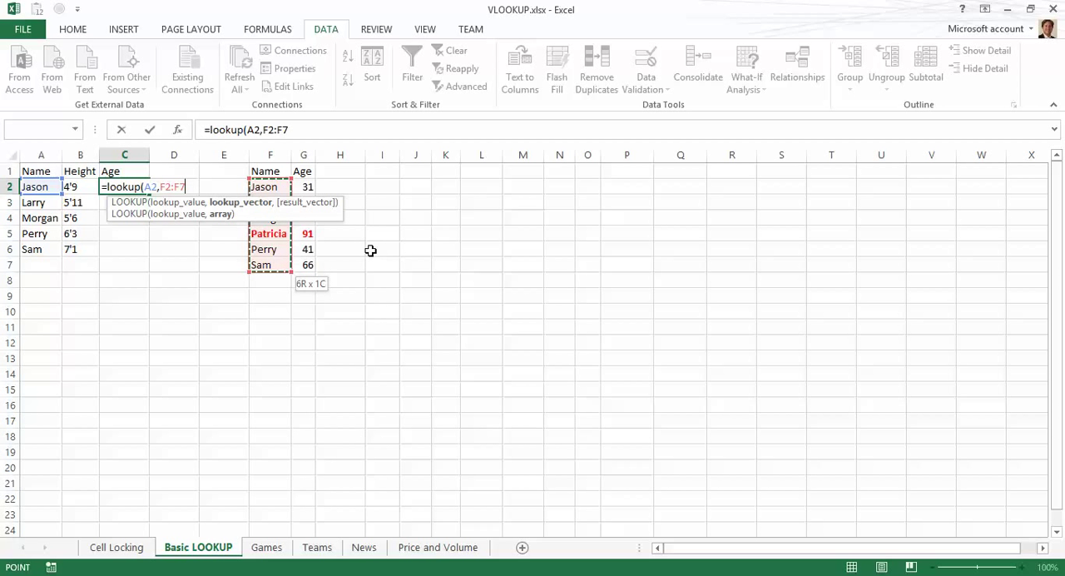
key(F4)
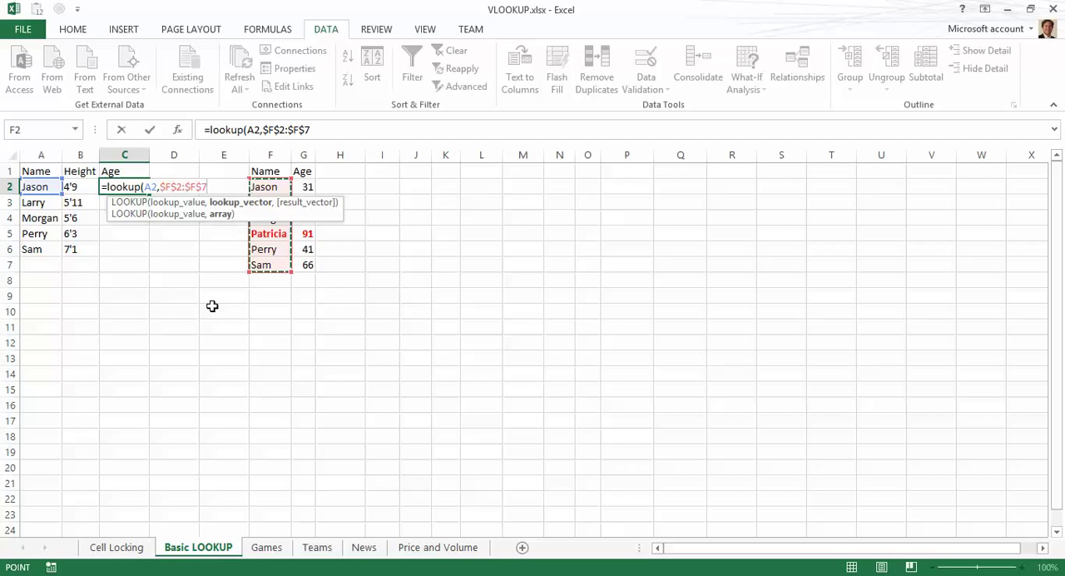
text(,)
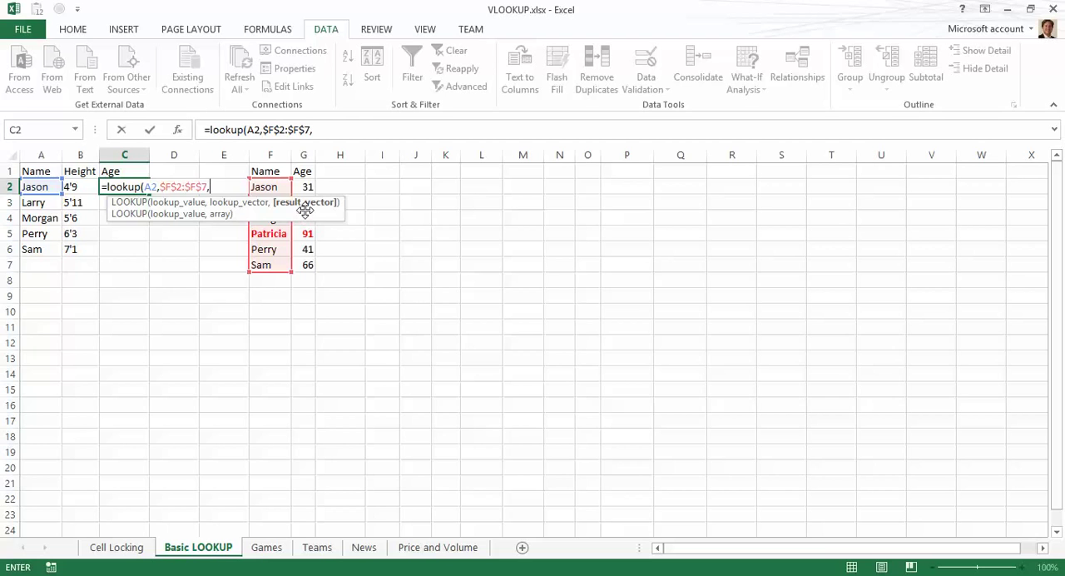
Step: Add the absolute result vector $G$2:$G$7 and close the LOOKUP formula in C2
key(Right)
key(Right)
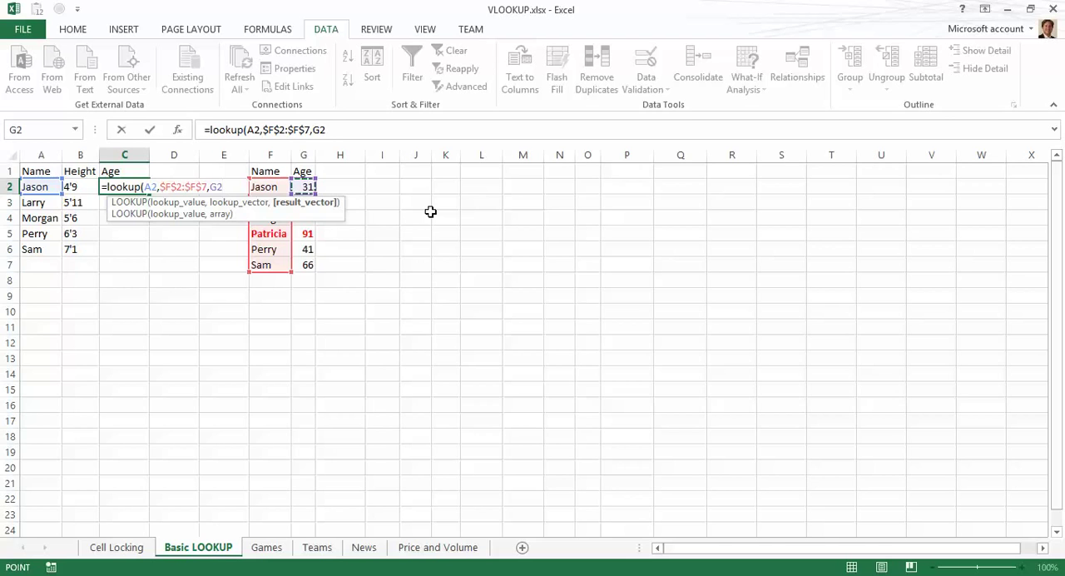
key(shift+Down)
key(shift+Down)
key(shift+Down)
key(shift+Down)
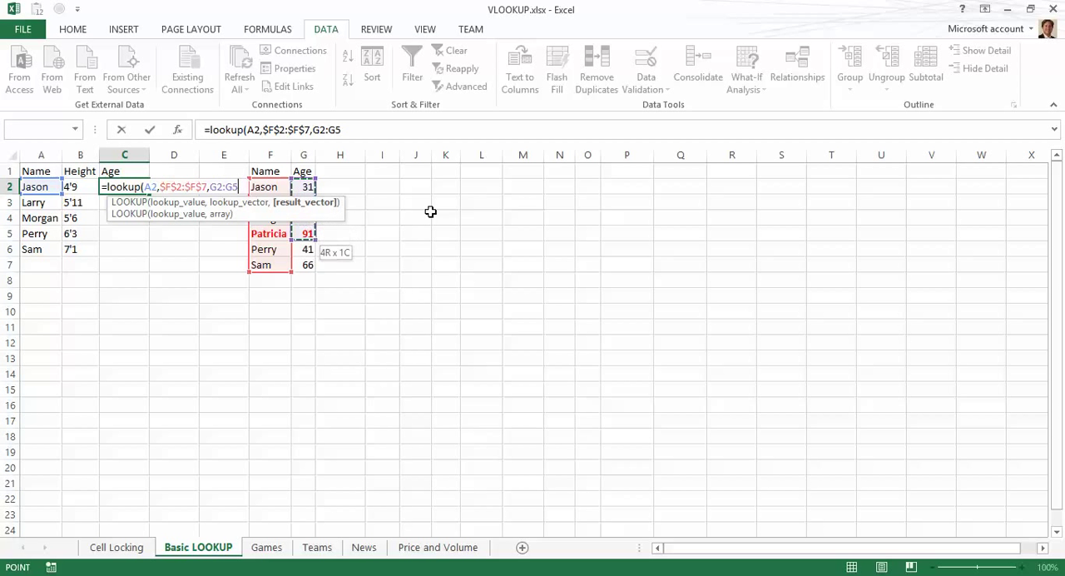
key(shift+Down)
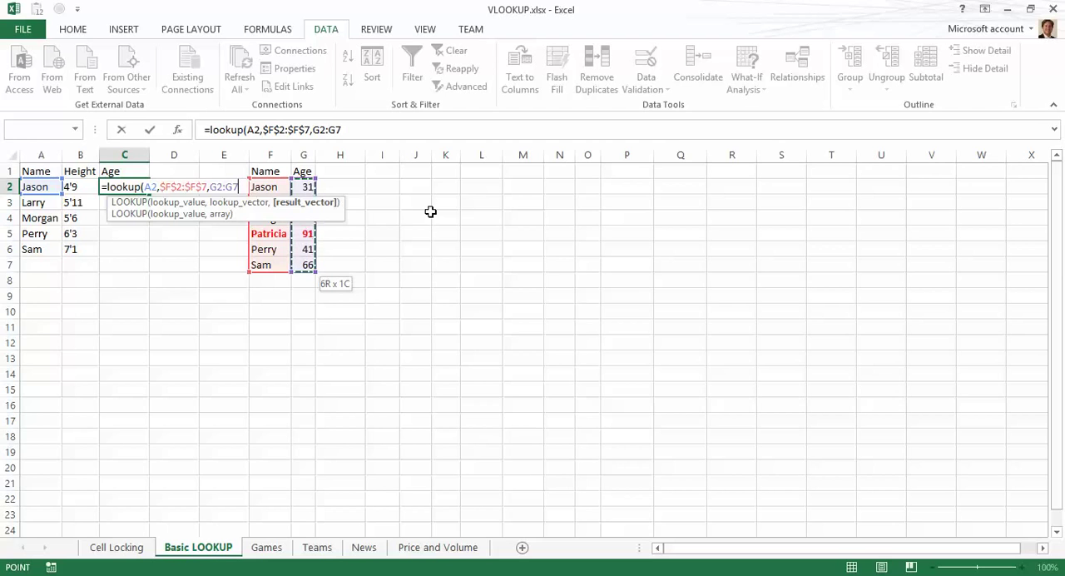
key(F4)
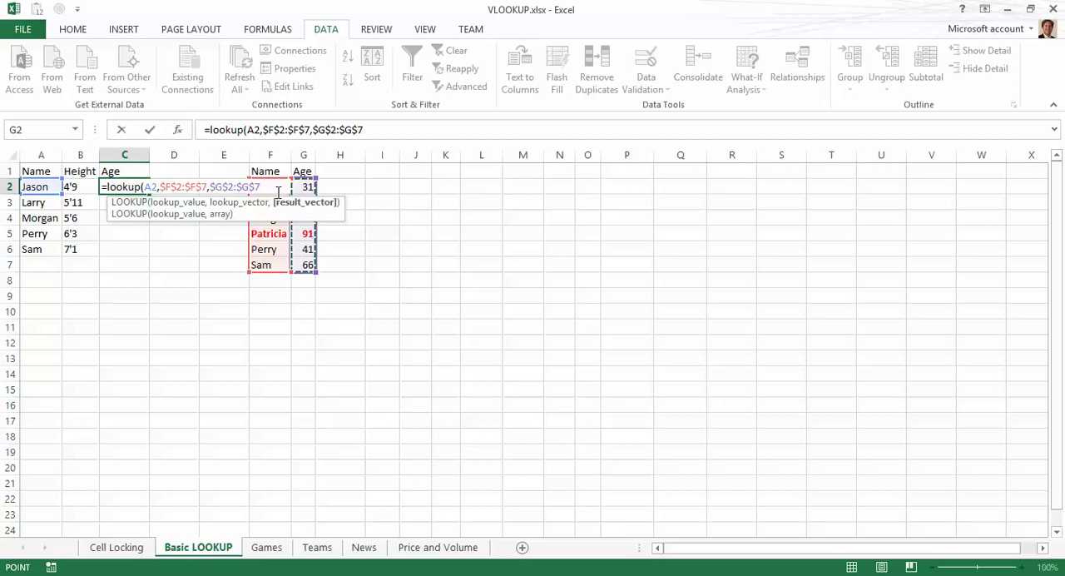
text())
key(Return)
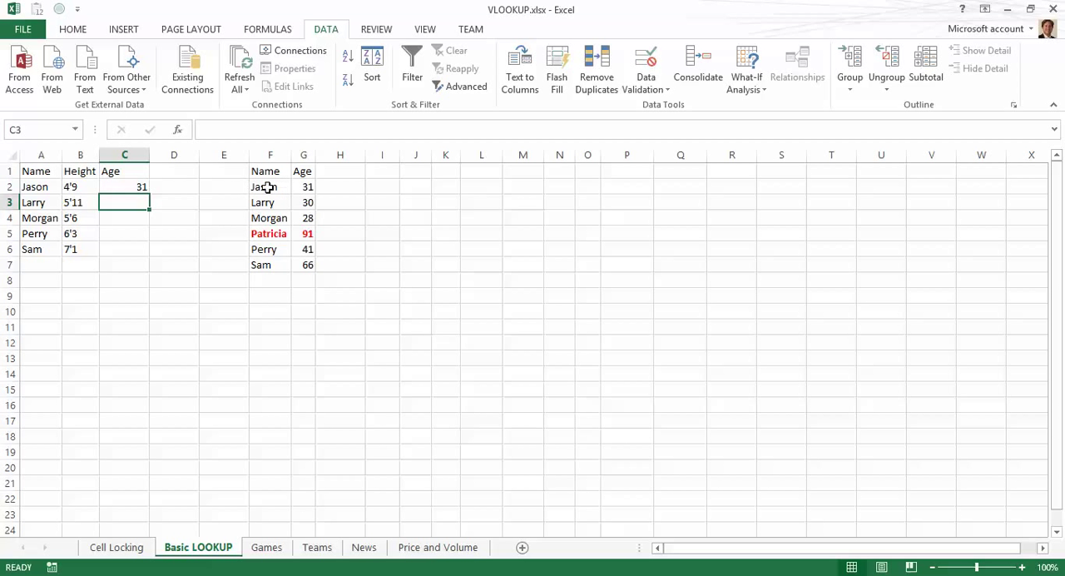
Step: Fill the C2 age formula down through C6 and inspect the copied formula in the Perry row
click(140, 185)
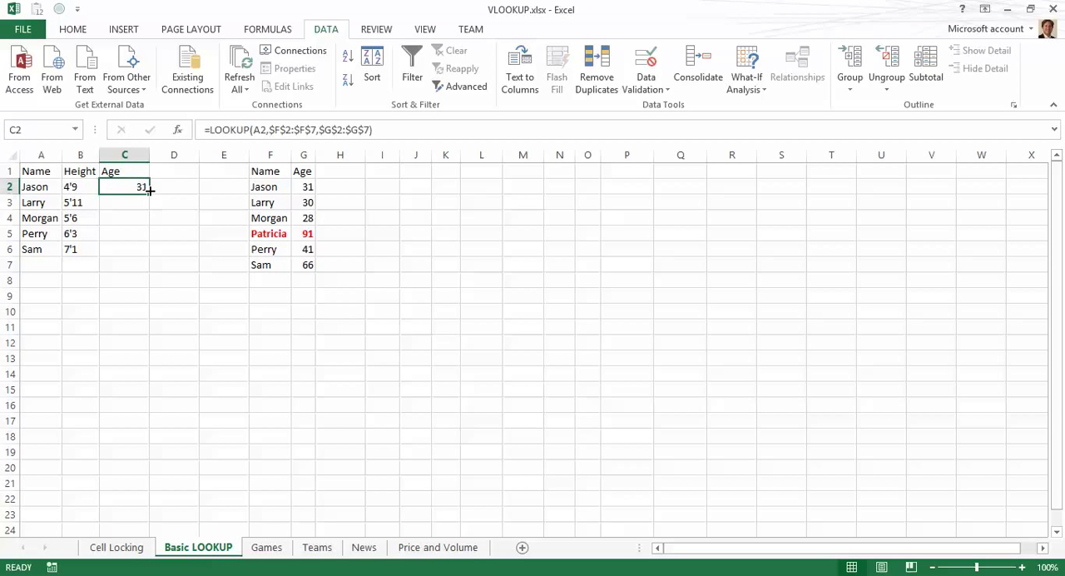
double_click(150, 194)
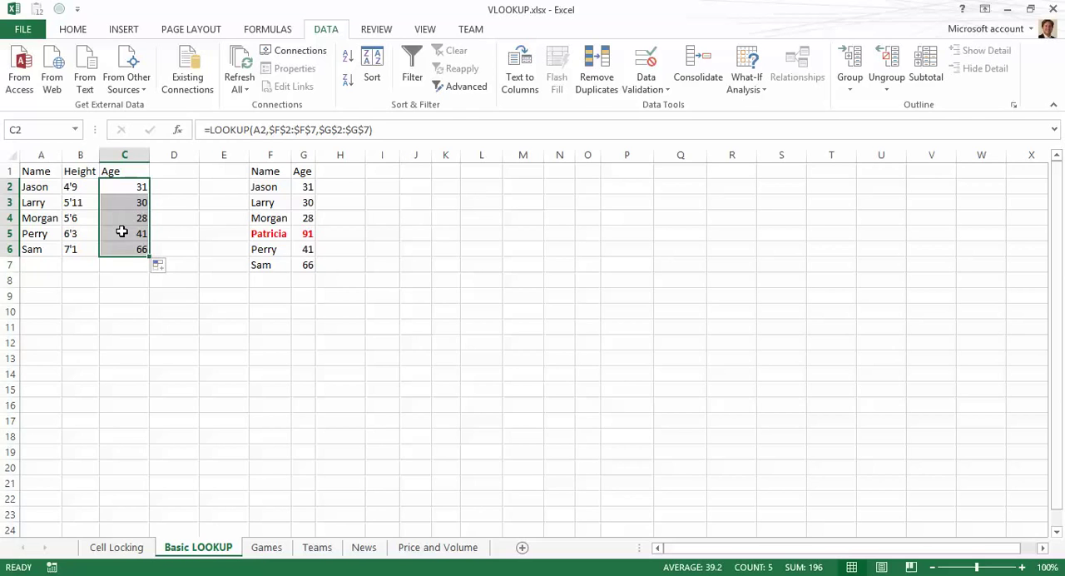
click(124, 233)
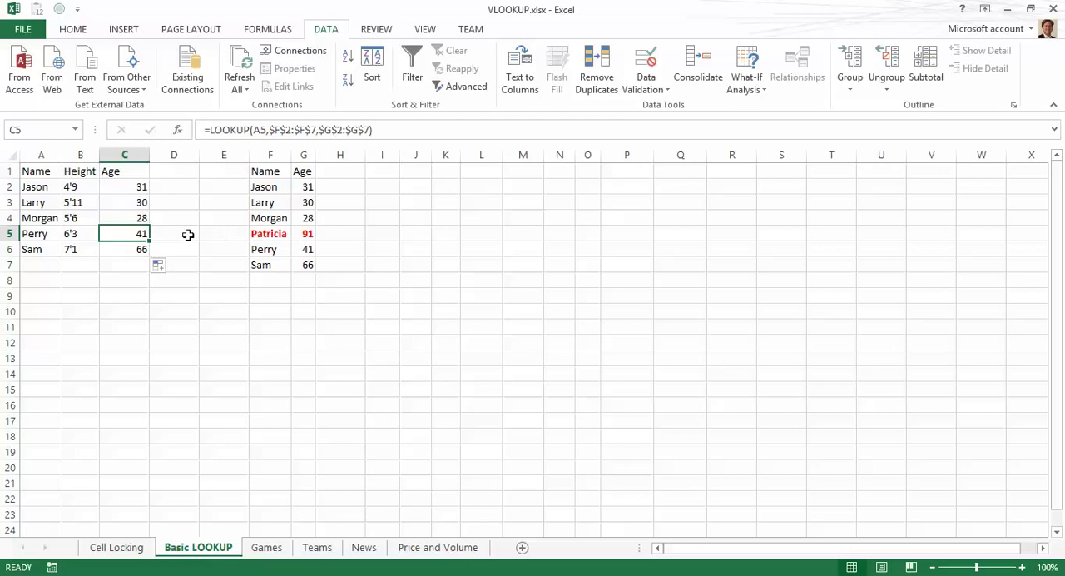
click(305, 249)
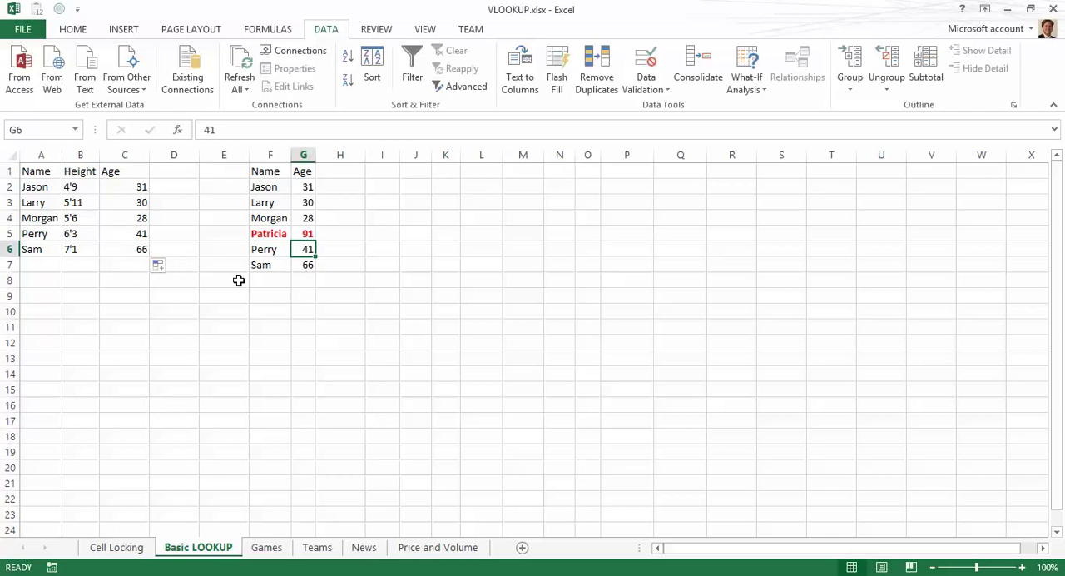
Step: Enter the column header Height in cell H1
click(346, 168)
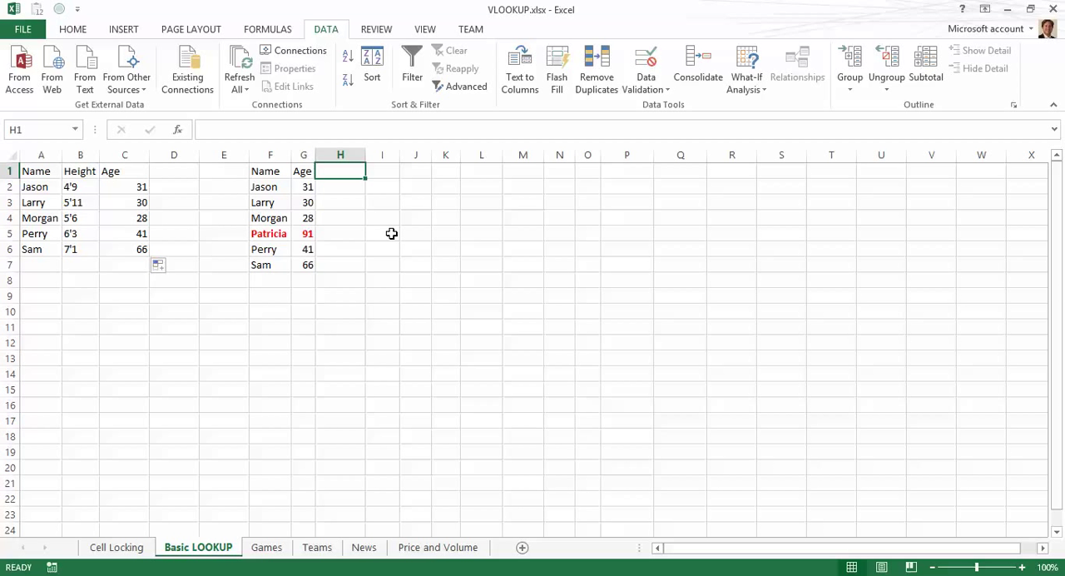
text(Height)
key(Return)
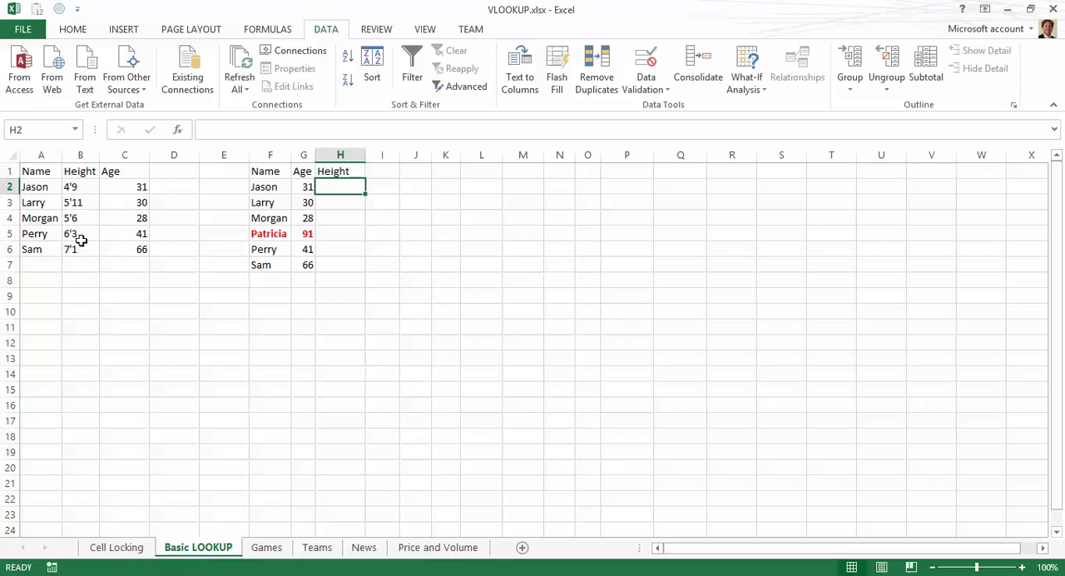
click(42, 172)
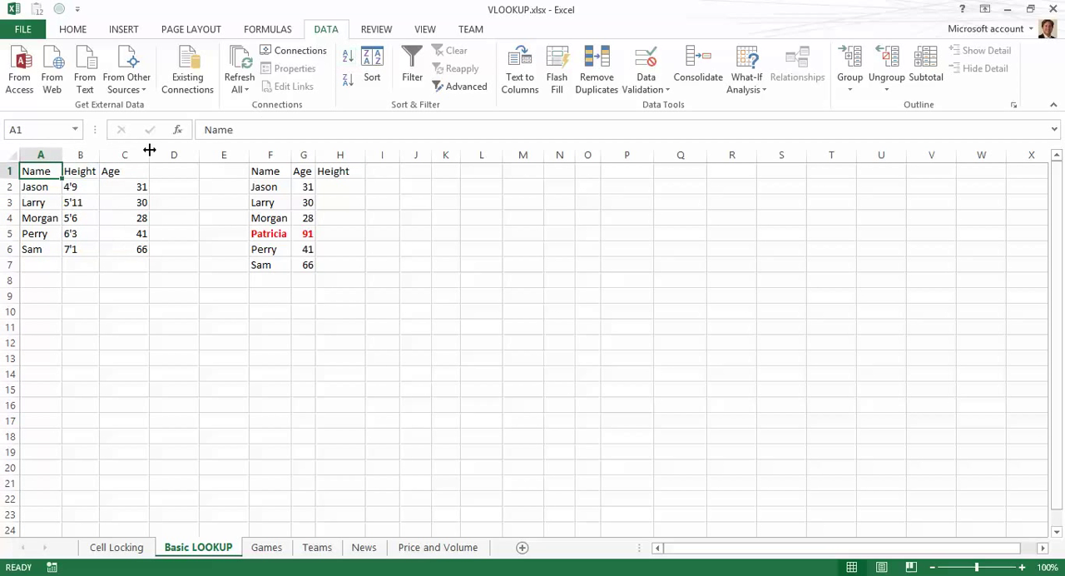
Step: In H2, start a LOOKUP formula with F2 as lookup value and the absolute lookup vector $A$2:$A$6
click(347, 184)
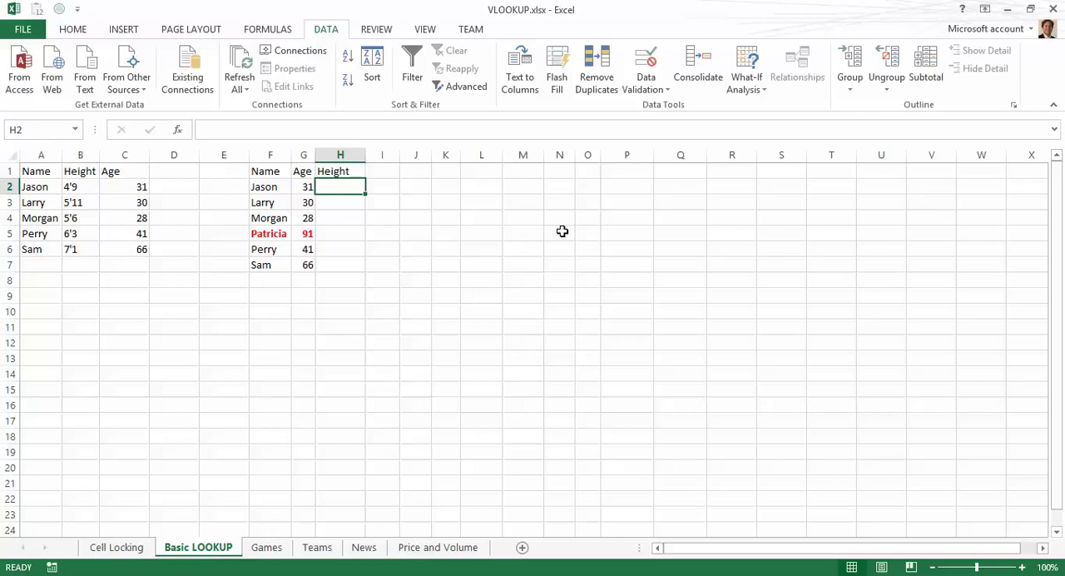
text(=lo)
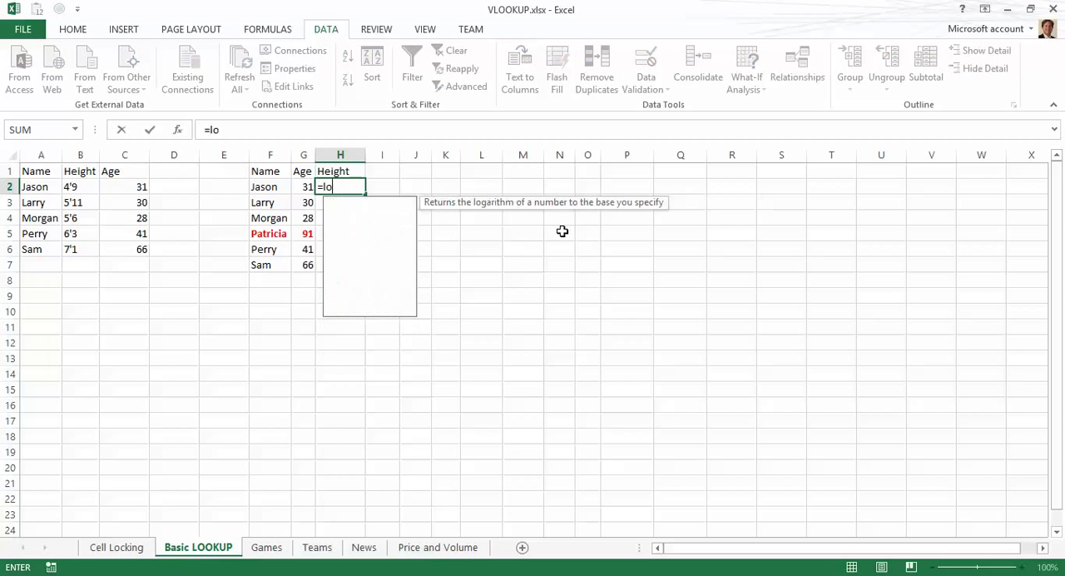
text(okup()
key(Left)
key(Left)
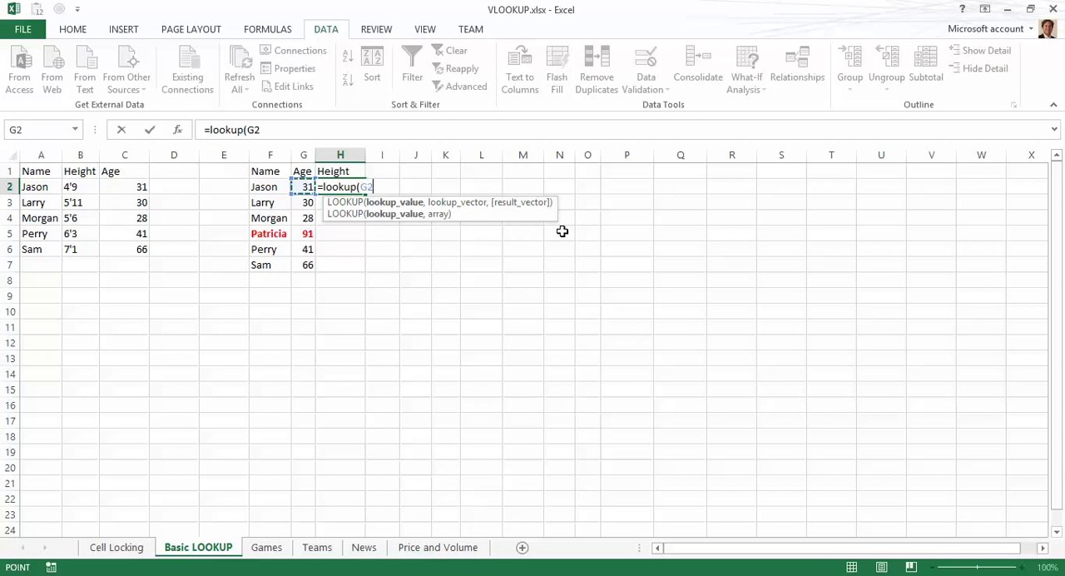
text(,)
key(Left)
key(Left)
key(Left)
key(Left)
key(Left)
key(Left)
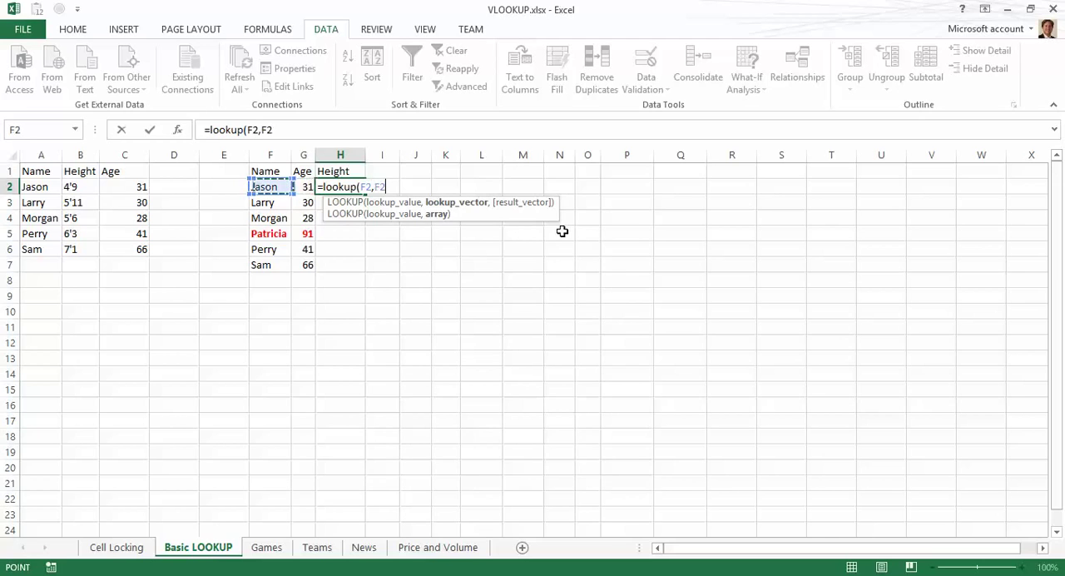
key(Left)
key(shift+Down)
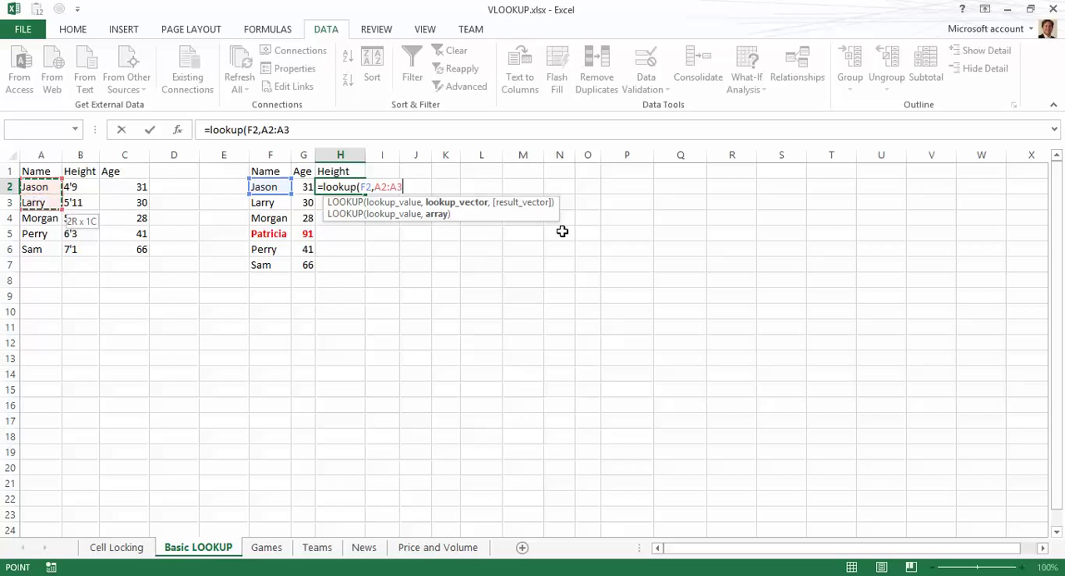
key(shift+Down)
key(shift+Down)
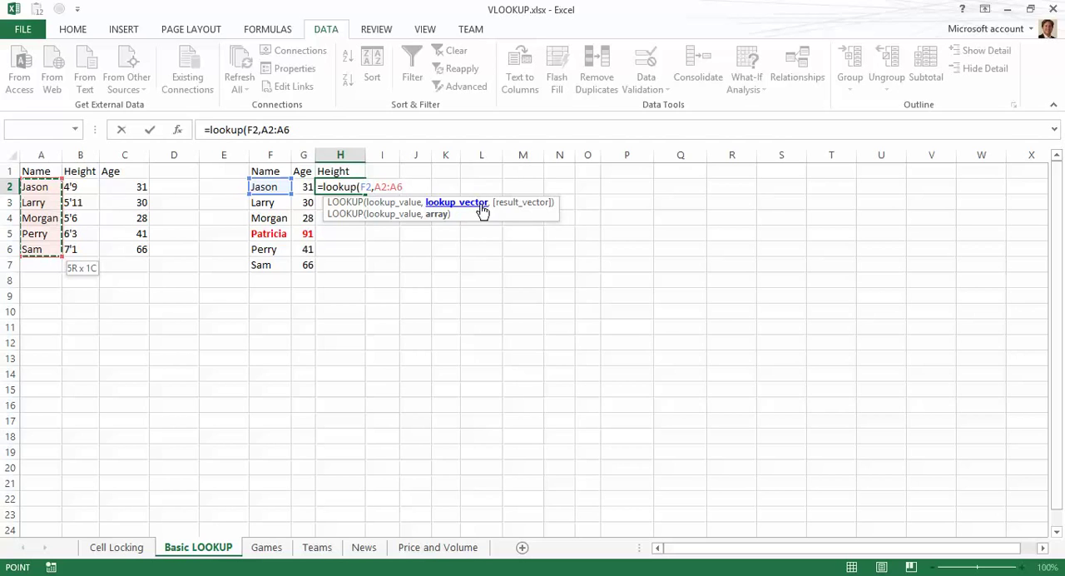
key(F4)
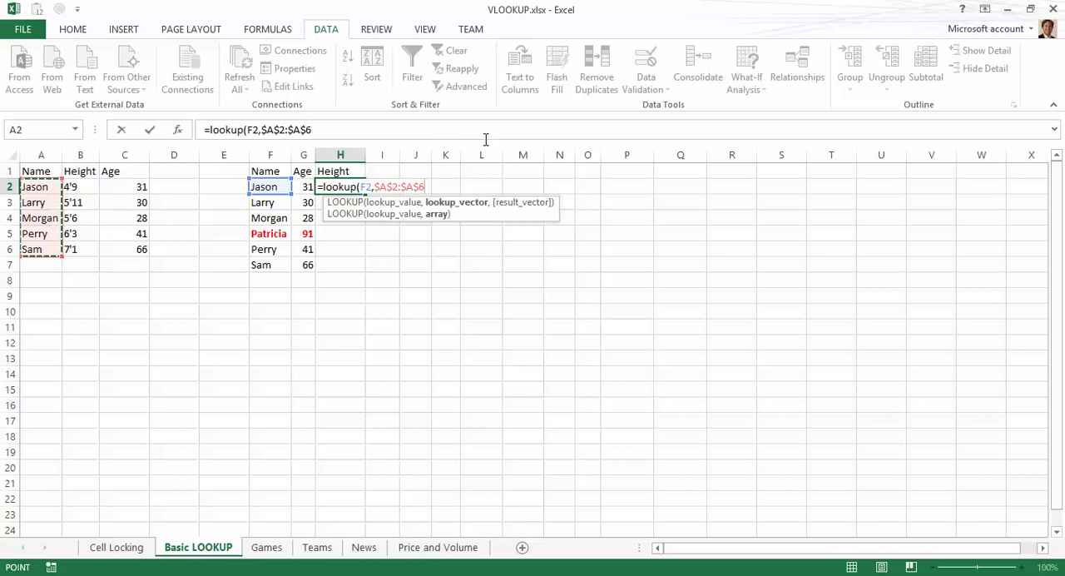
text(,)
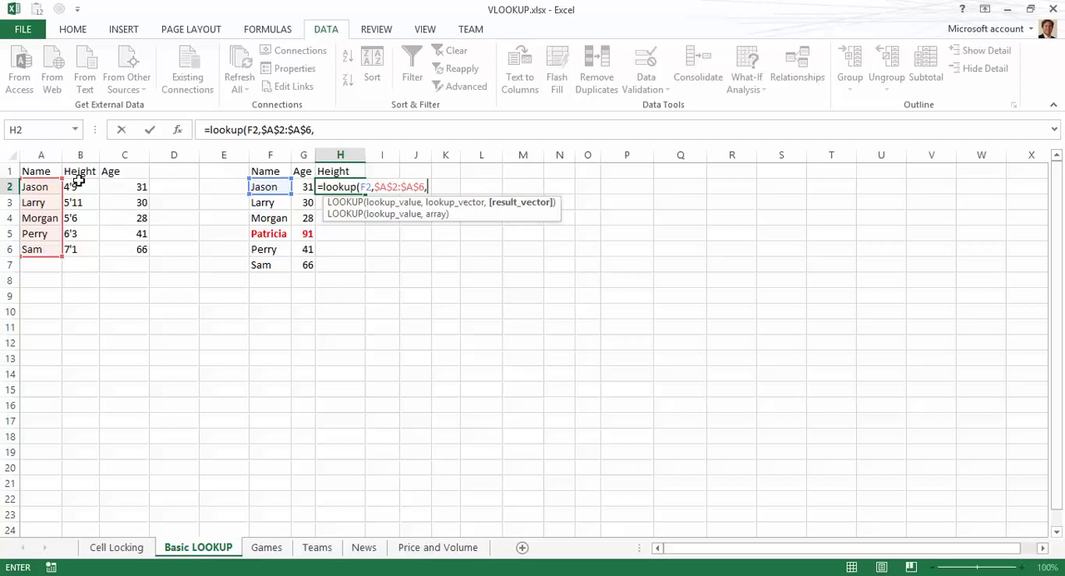
Step: Add the absolute result vector $B$2:$B$6 and finish the Height LOOKUP formula in H2
drag(76, 186, 83, 249)
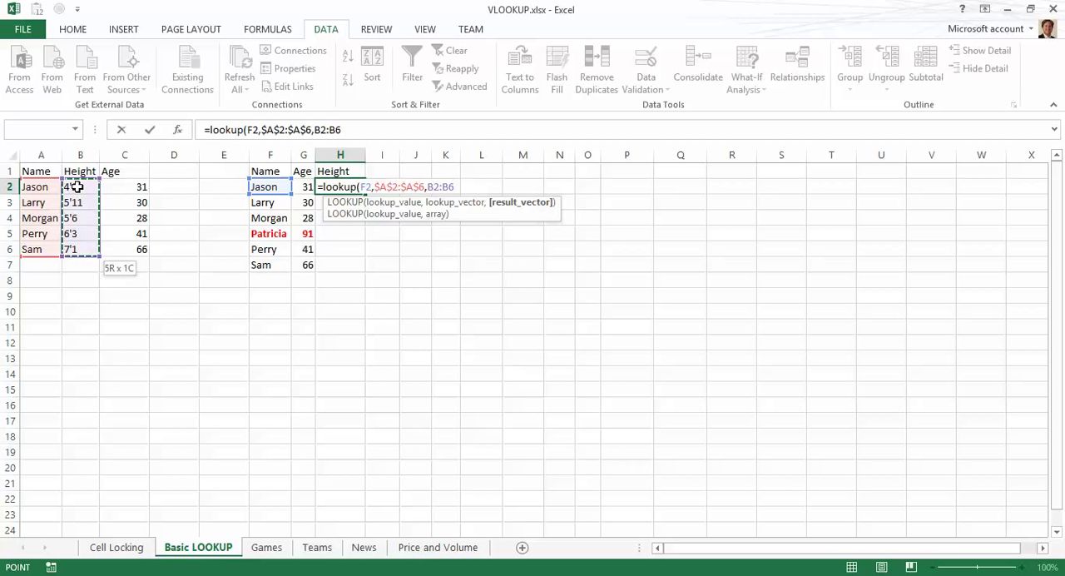
key(F4)
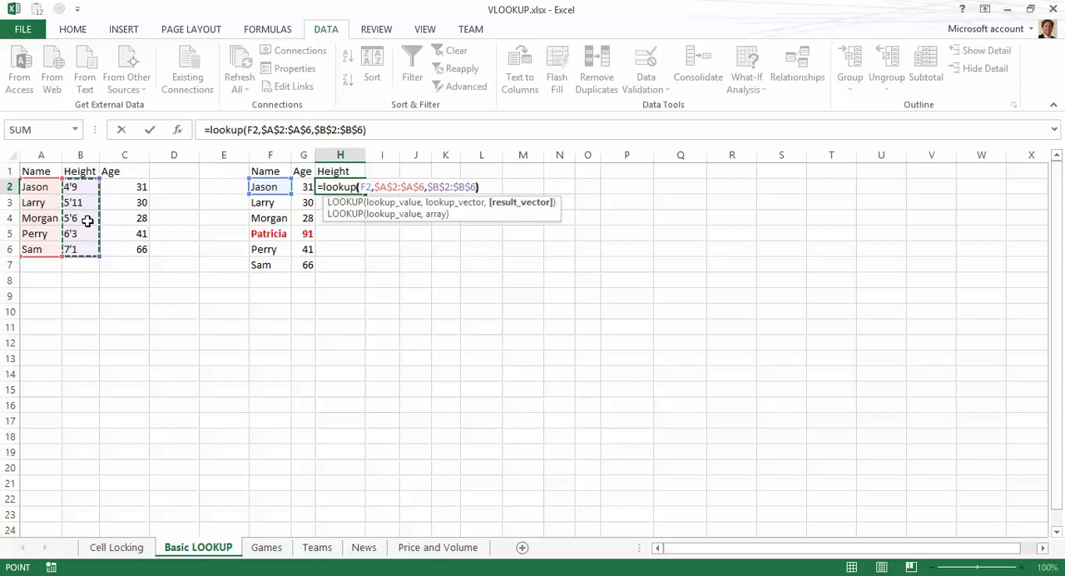
text())
key(Return)
key(Up)
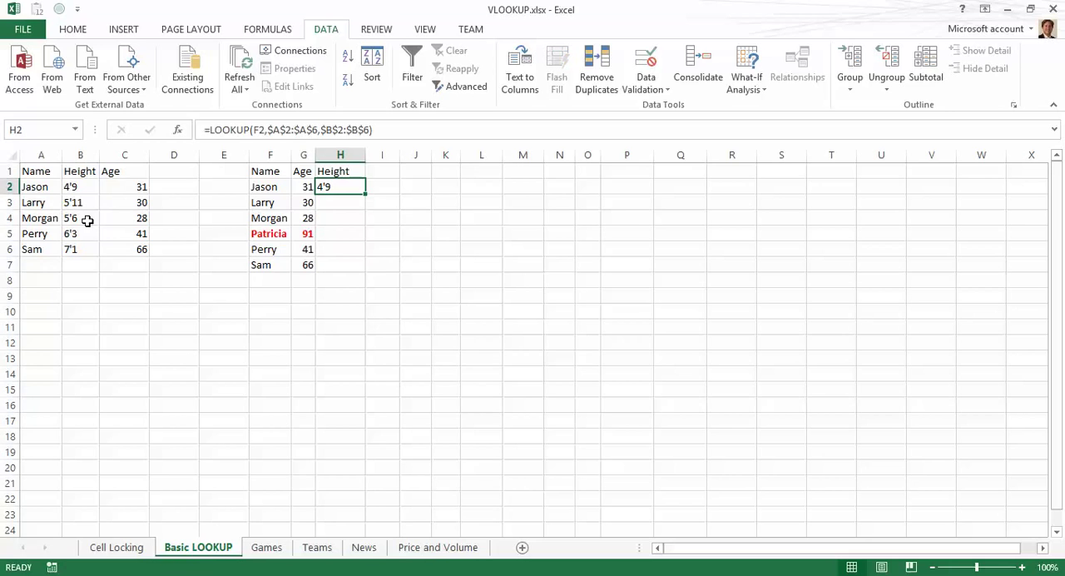
Step: Copy the H2 height formula and paste it into H3, H4 and H5
key(ctrl+c)
key(Down)
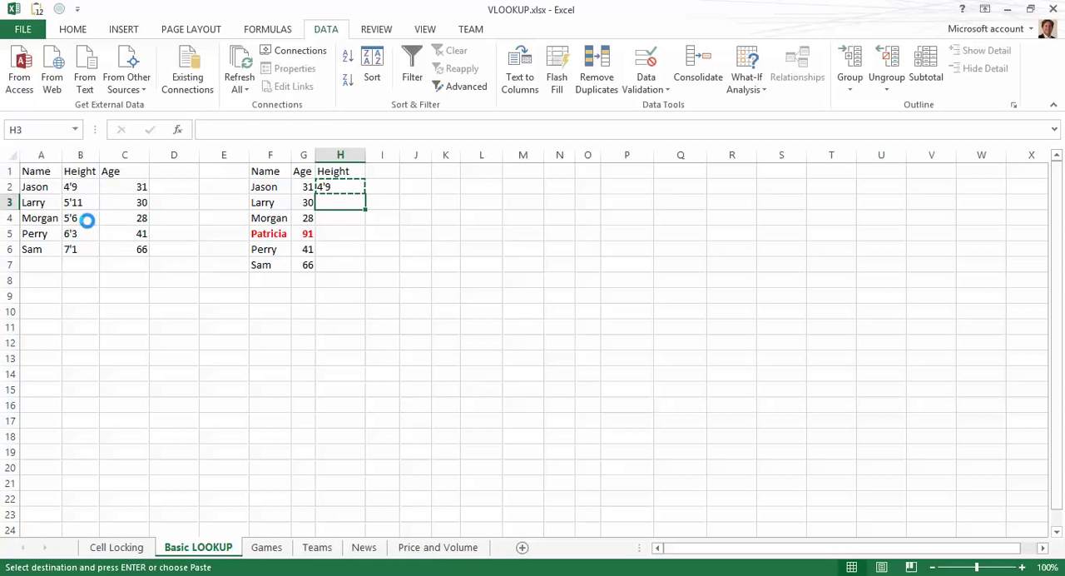
key(ctrl+v)
key(Down)
key(ctrl+v)
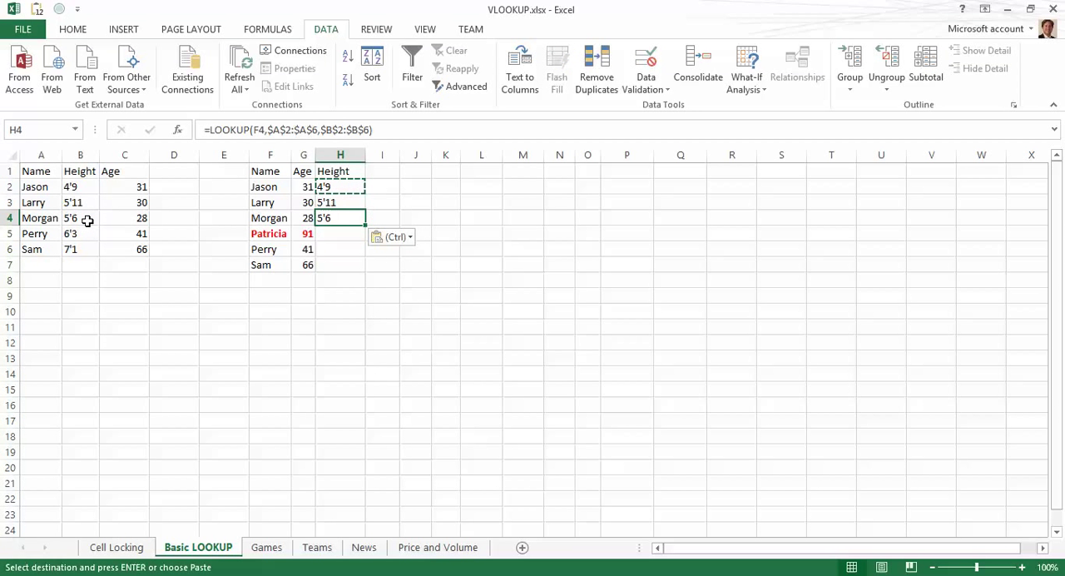
key(Down)
key(ctrl+v)
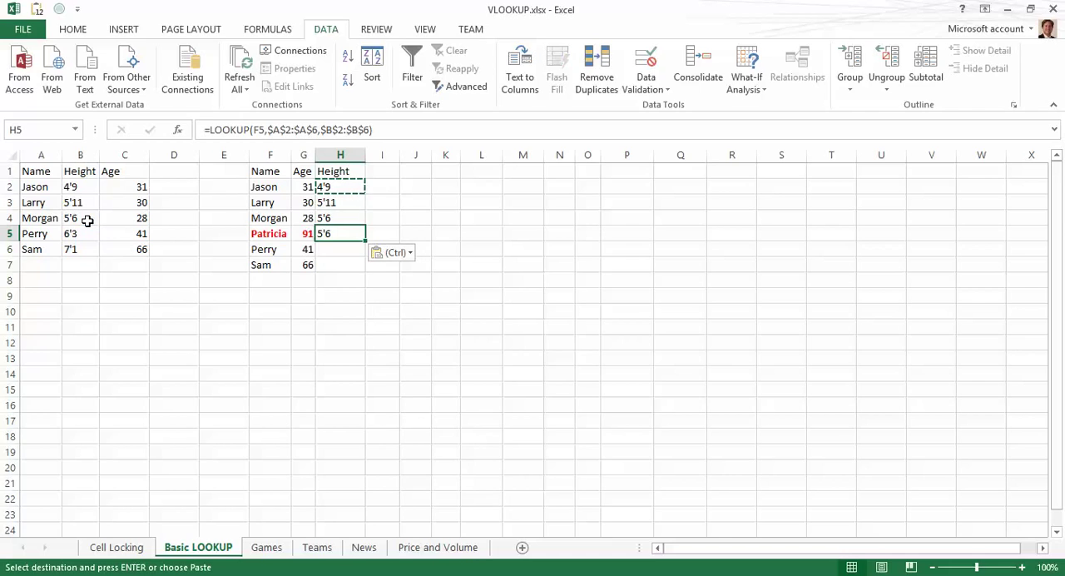
Step: Select the Patricia row across F5:H5 to inspect its lookup result
key(Left)
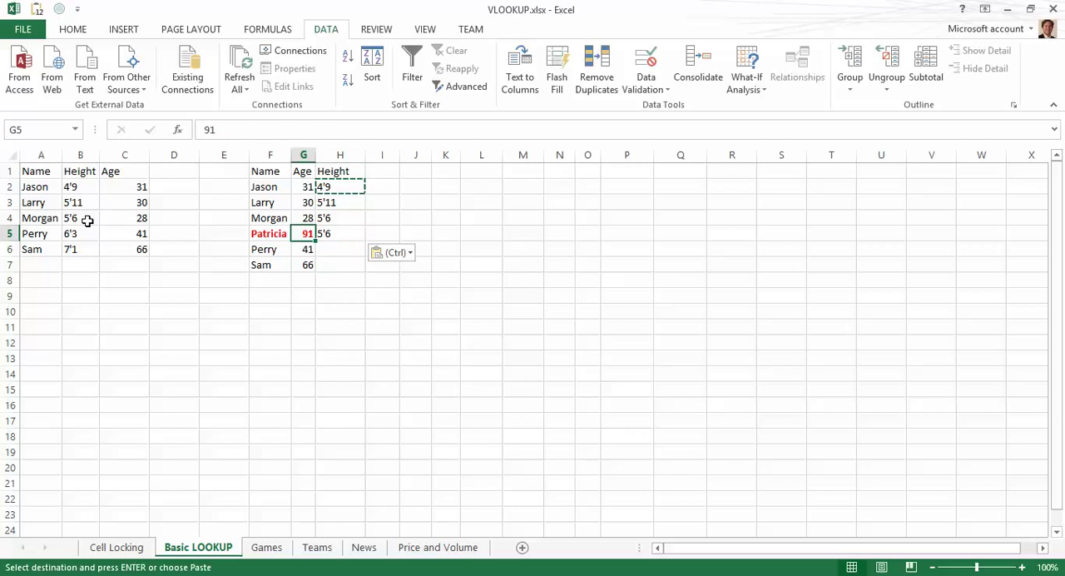
key(Left)
key(shift+Right)
key(shift+Right)
key(Escape)
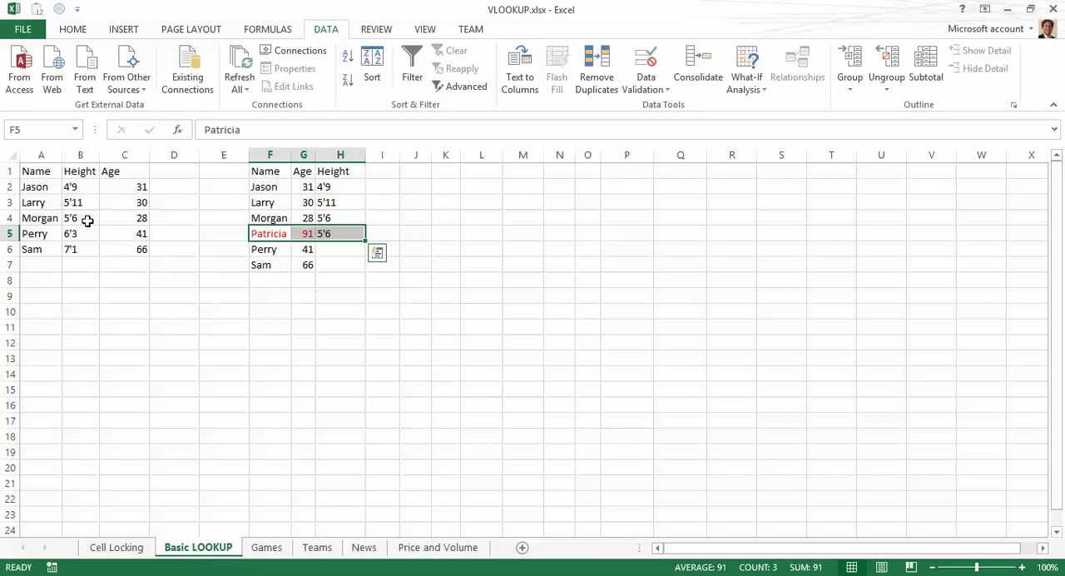
Step: Make the Patricia row F5:H5 bold
key(ctrl+b)
click(73, 29)
click(262, 80)
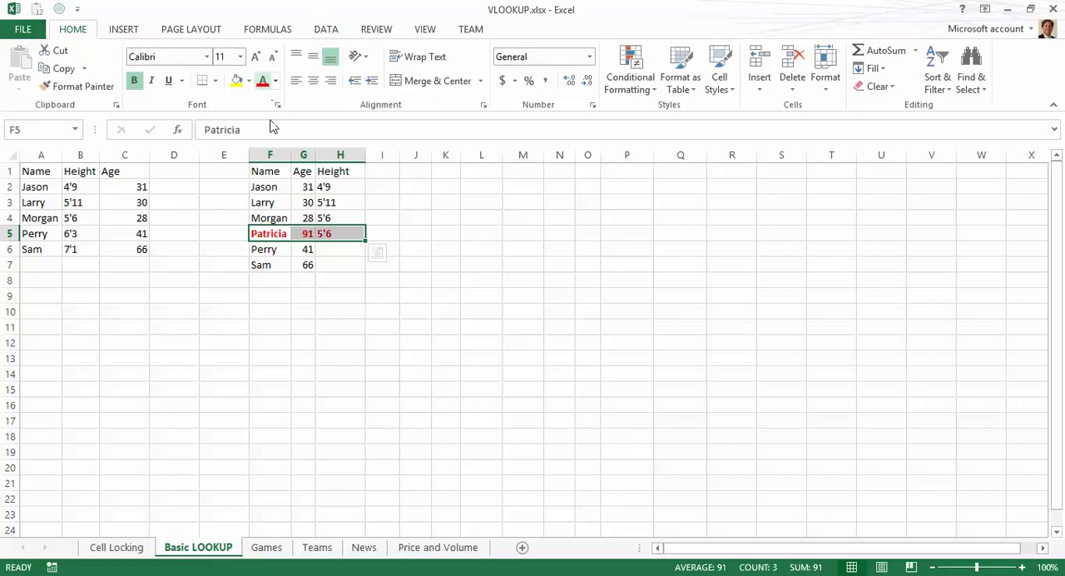
Step: Inspect the names, heights and ages in the source table A1:C6
click(47, 215)
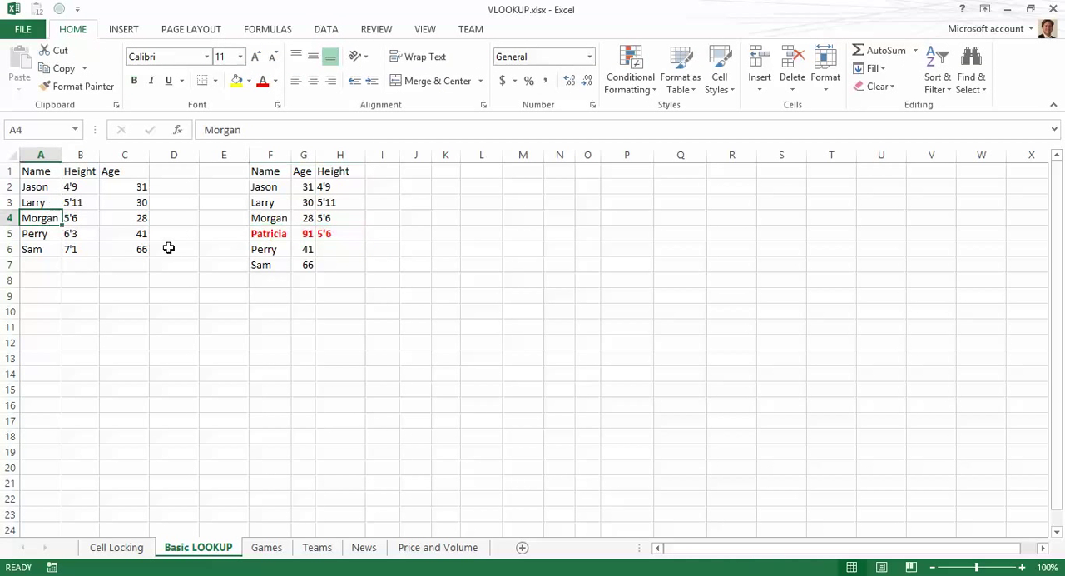
key(Down)
key(Down)
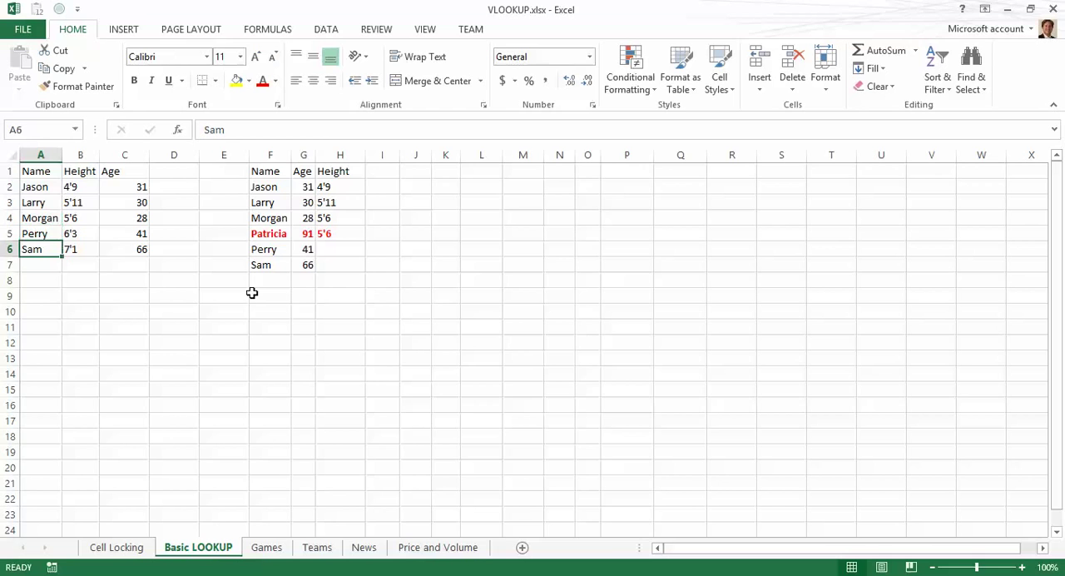
key(Right)
key(Up)
key(Left)
key(Up)
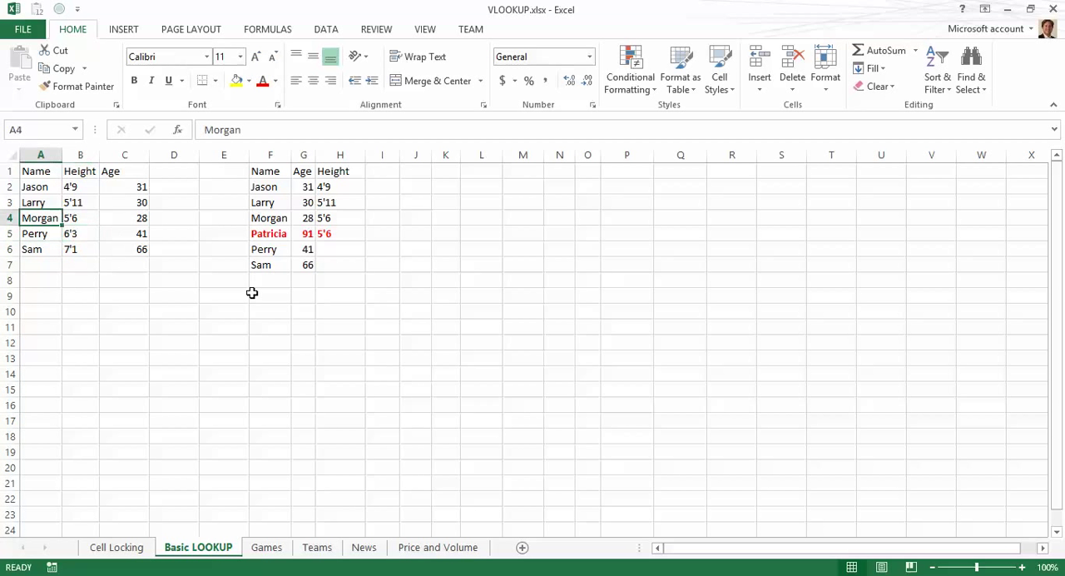
key(Right)
key(Left)
key(Right)
key(Right)
Step: Inspect the H5 height formula and compare it with Perry's row in the source table
key(Right)
key(Right)
key(Right)
key(Down)
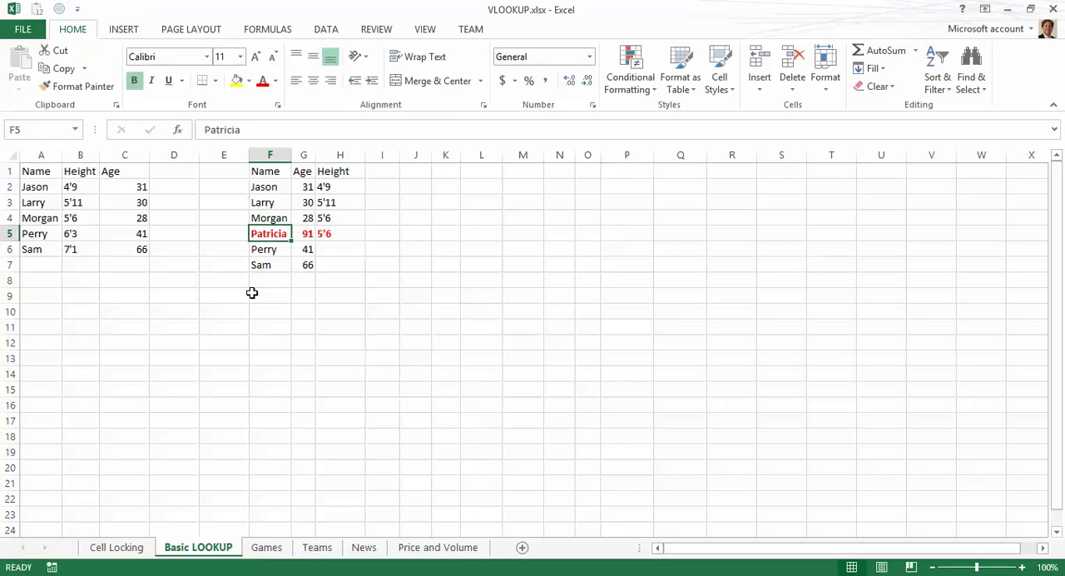
key(Right)
key(Right)
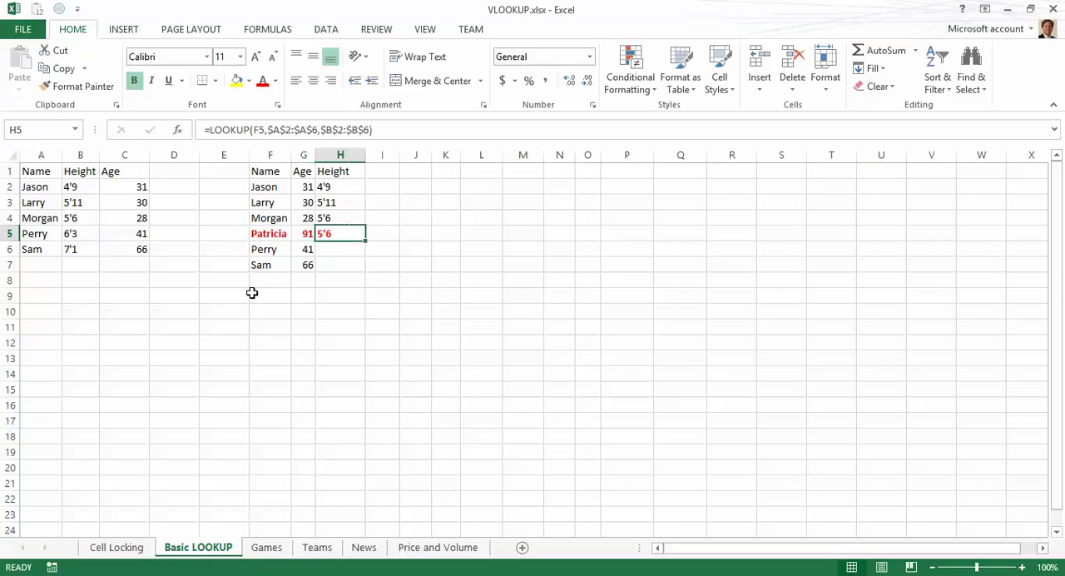
key(Left)
key(Left)
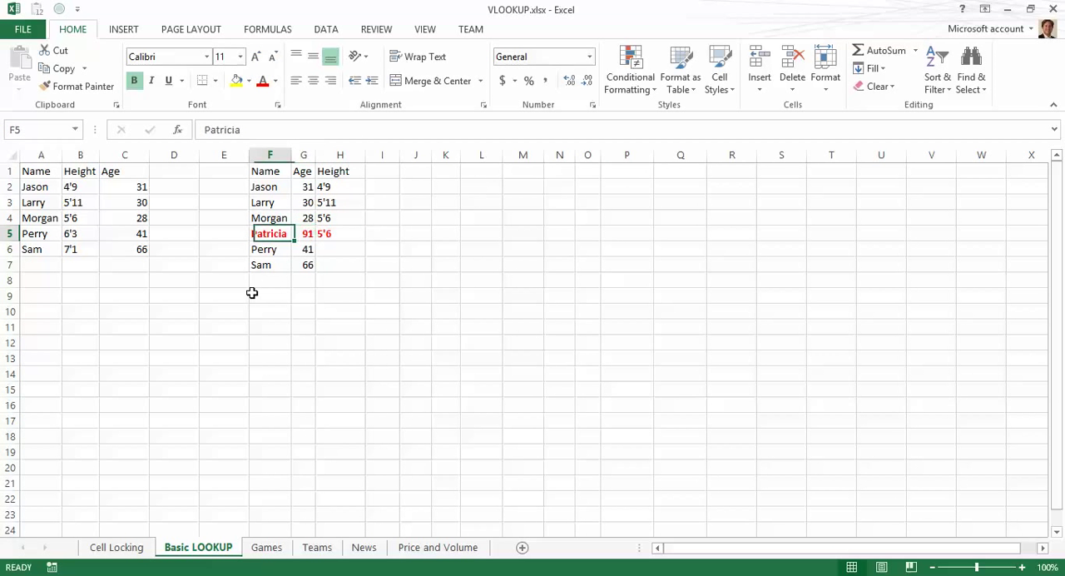
key(Up)
key(Down)
key(Left)
key(Left)
key(Left)
key(Left)
key(Left)
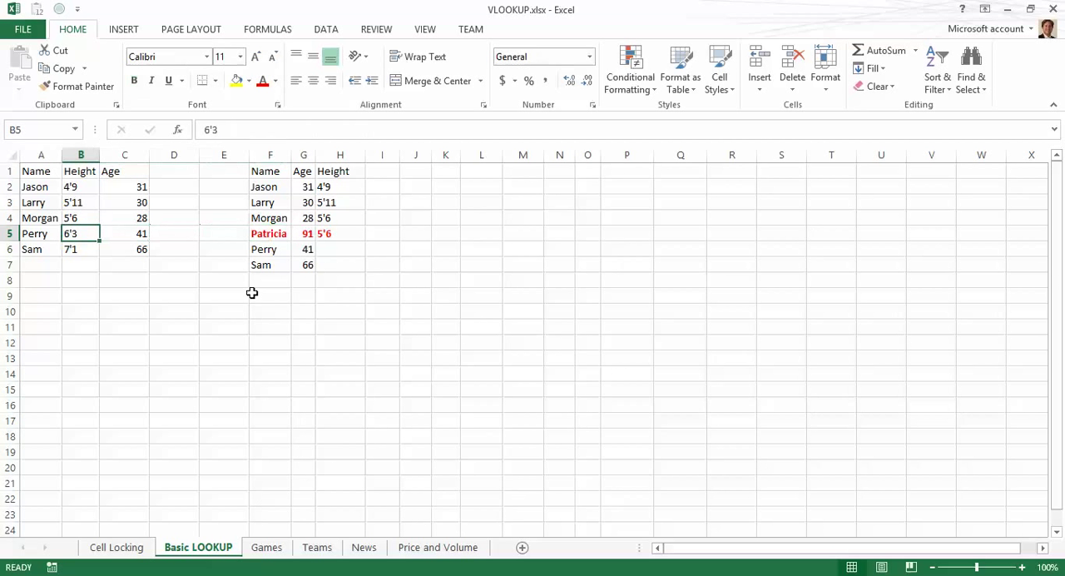
key(Up)
key(Down)
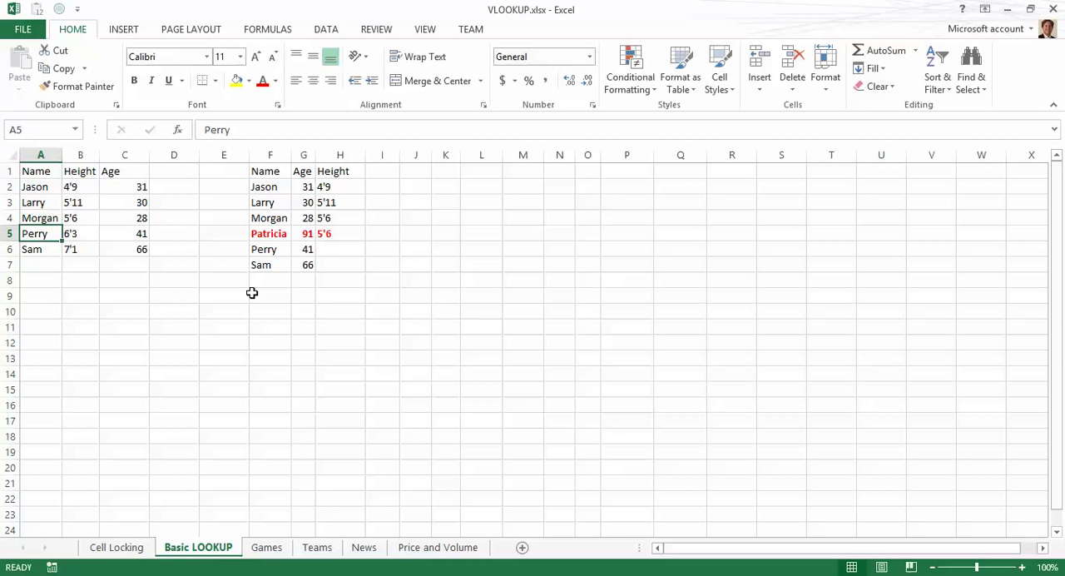
key(Right)
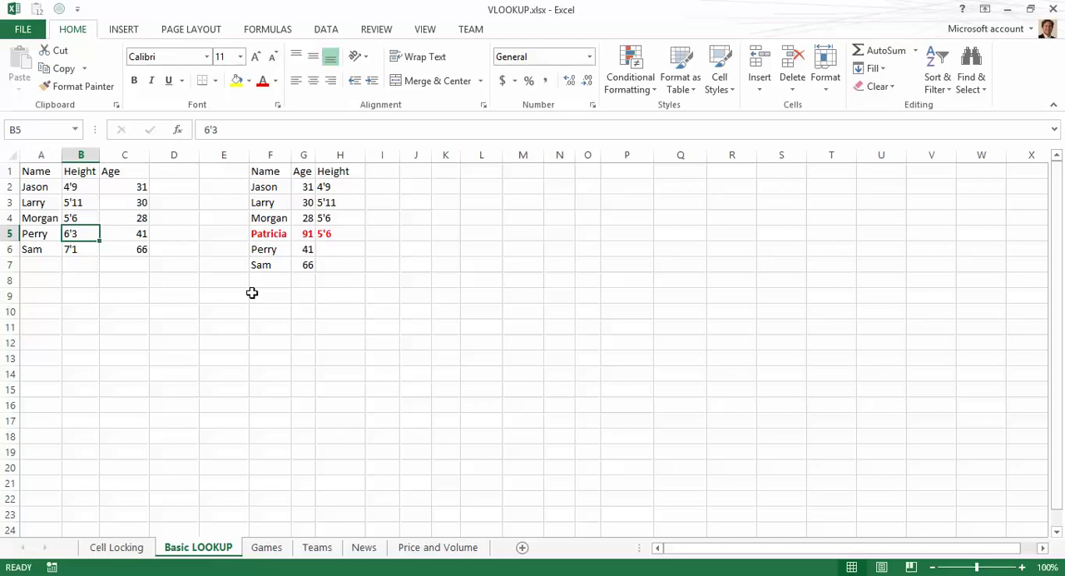
Step: Copy the H4 height formula and paste it into H6 and H7
key(Right)
key(Right)
key(Right)
key(Right)
key(Right)
key(Right)
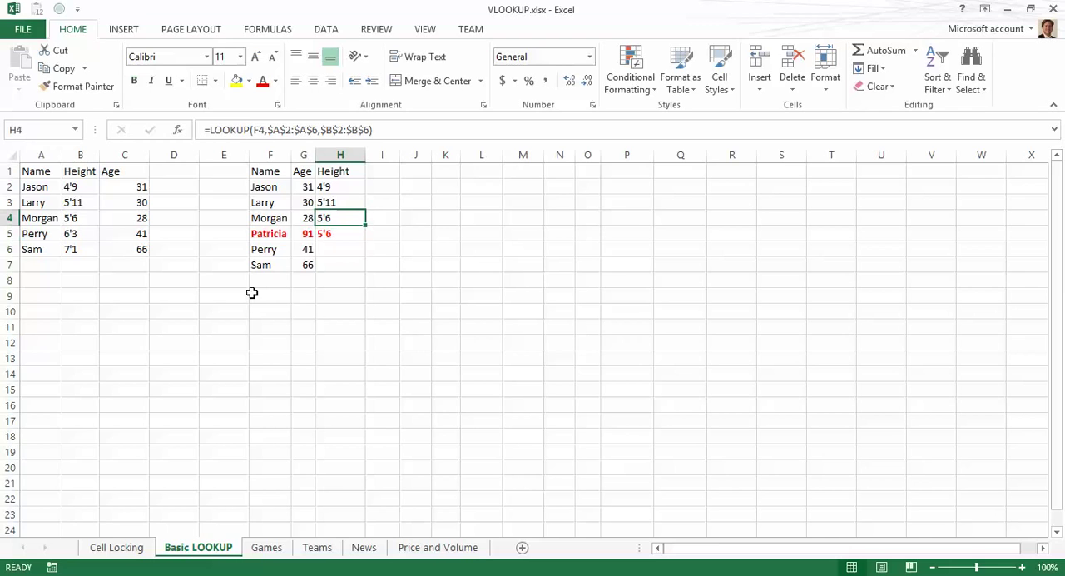
key(ctrl+c)
key(Down)
key(Down)
key(ctrl+v)
key(Down)
key(ctrl+v)
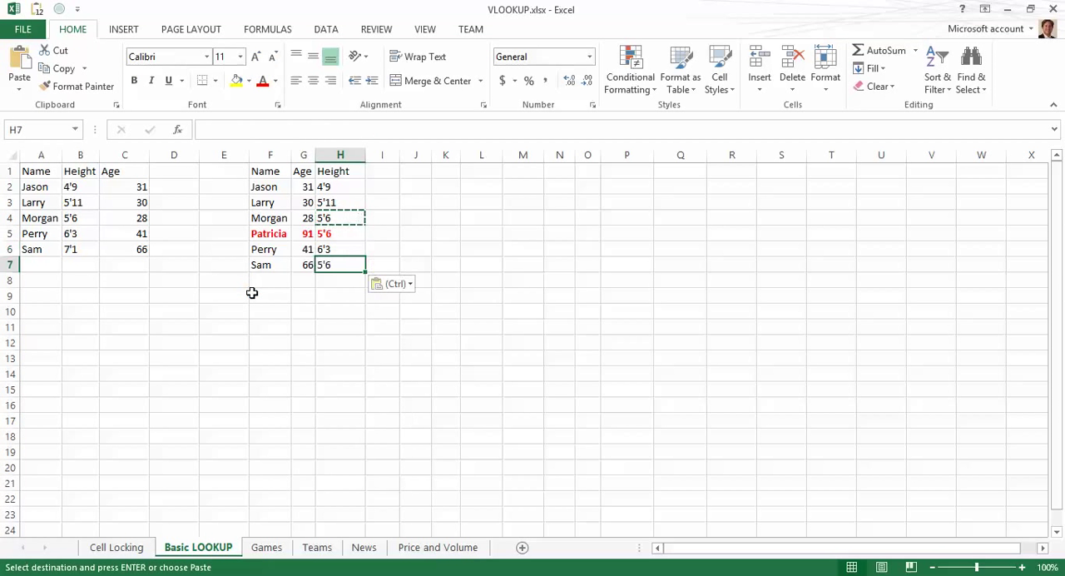
key(Up)
key(Up)
key(Escape)
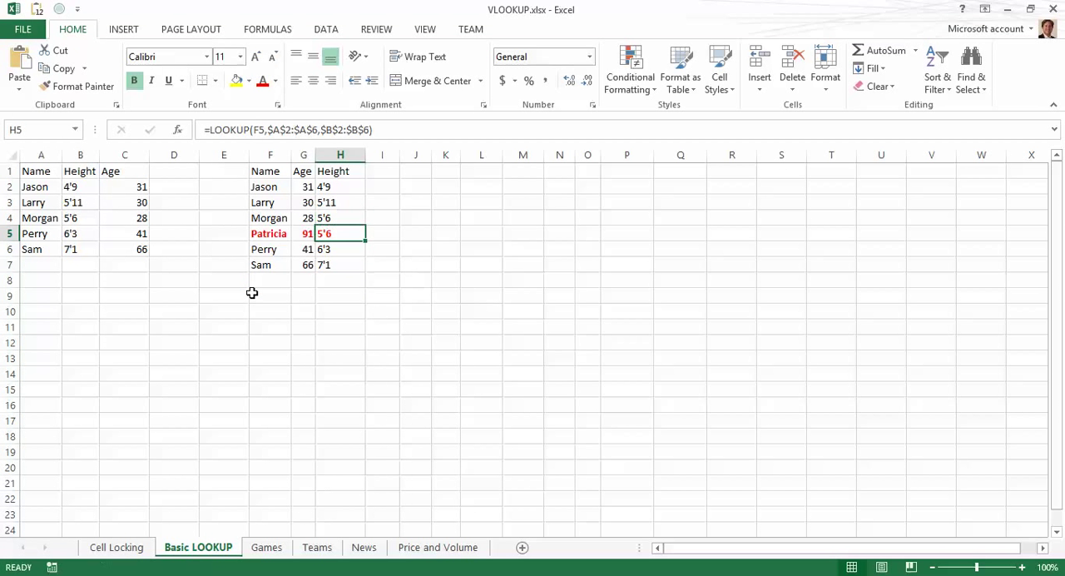
Step: Inspect the pasted height formulas and the Patricia row against the source table
key(Up)
key(Up)
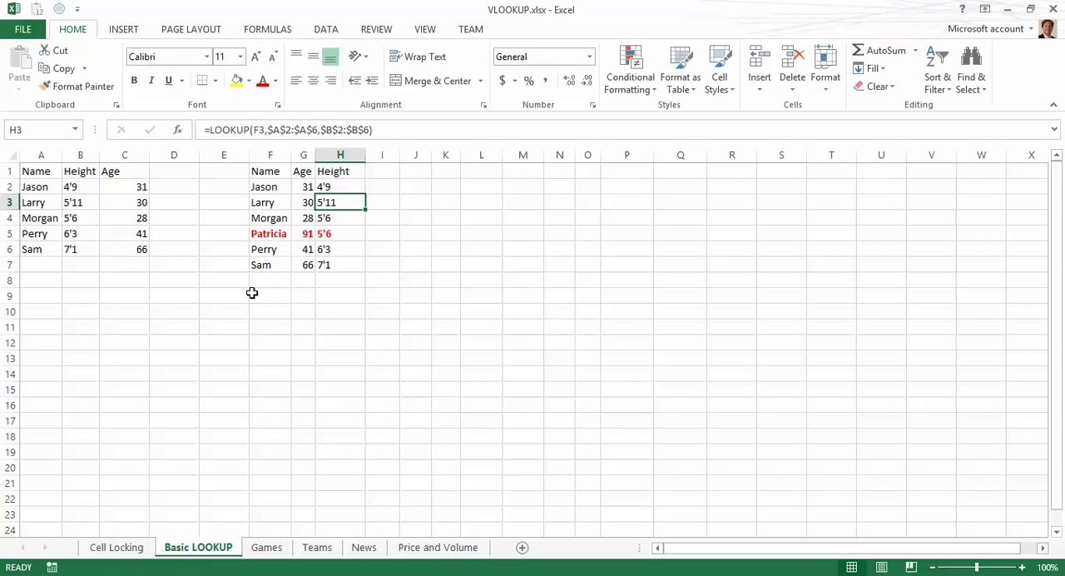
key(Down)
key(Down)
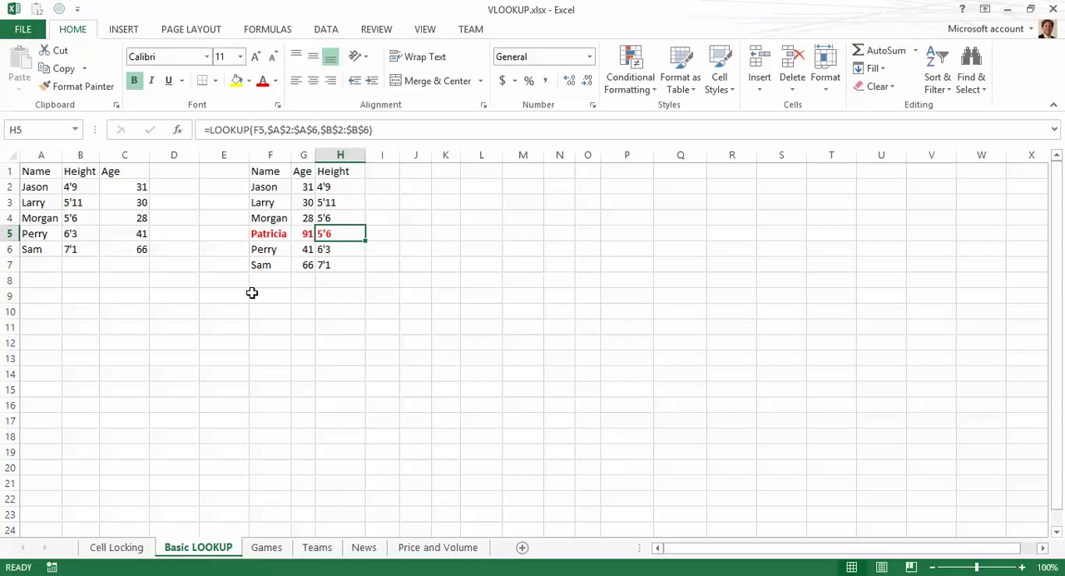
key(Left)
key(Right)
key(Left)
key(Left)
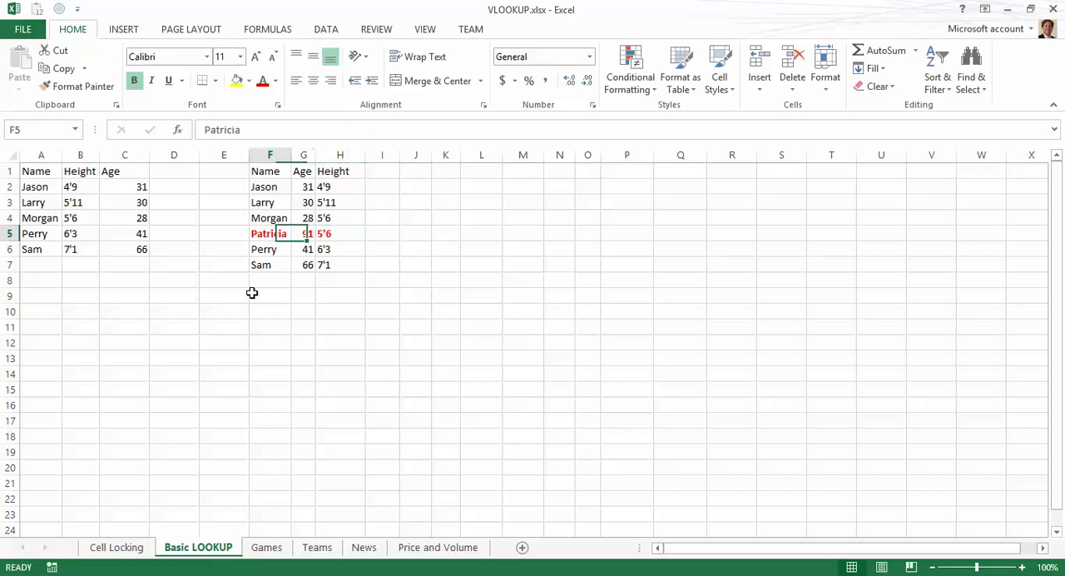
key(Right)
key(Right)
key(Left)
key(Left)
key(Right)
key(Right)
key(Left)
key(Left)
key(Left)
key(Left)
key(Left)
key(Left)
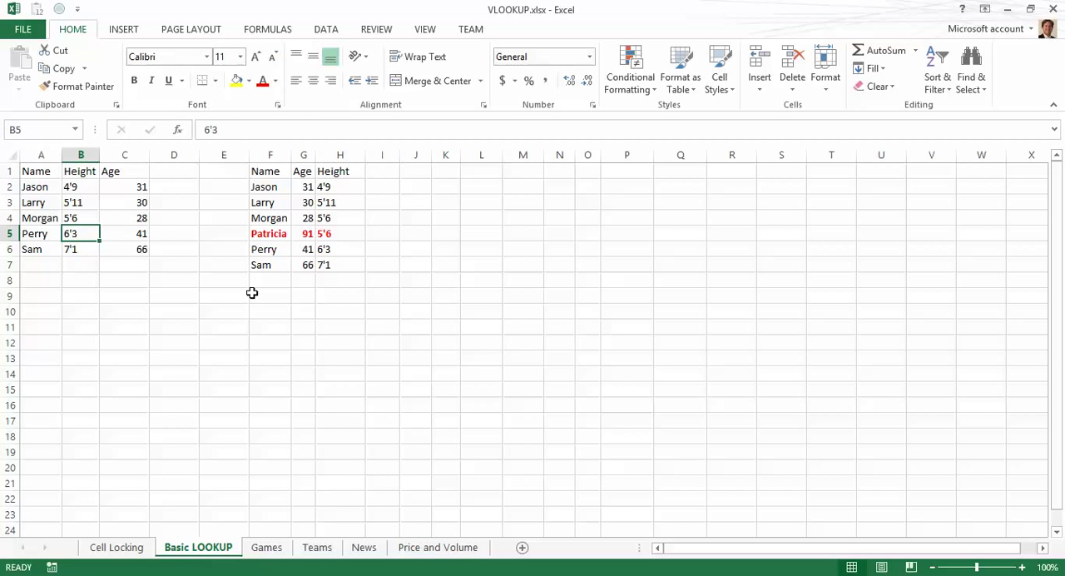
Step: Select the source table and autofit its column widths
key(ctrl+a)
key(alt+h)
key(o)
key(i)
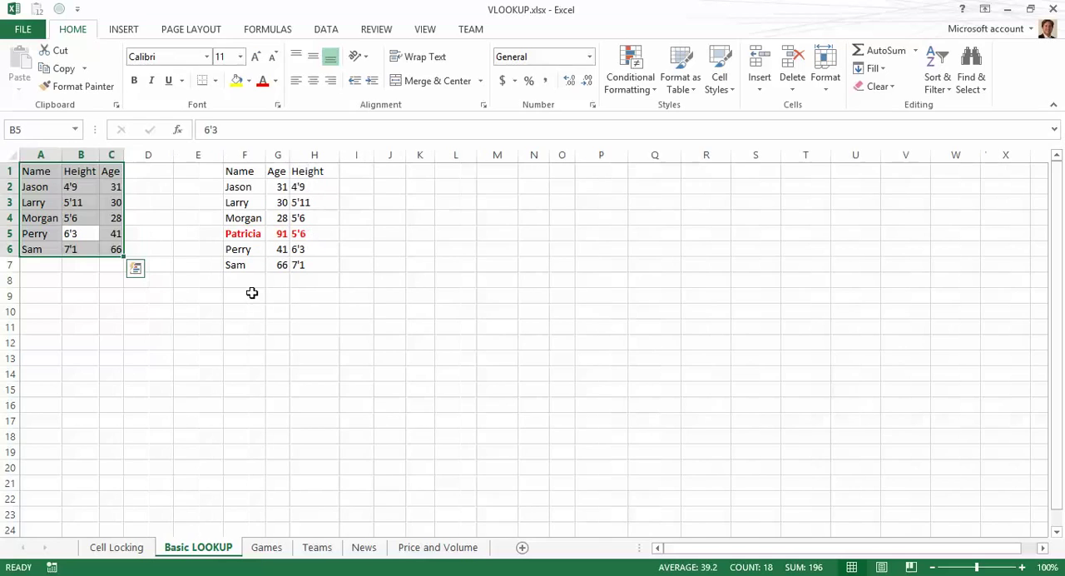
Step: Enter the header Age2 in D1
key(Right)
key(Right)
key(Right)
key(Right)
key(Right)
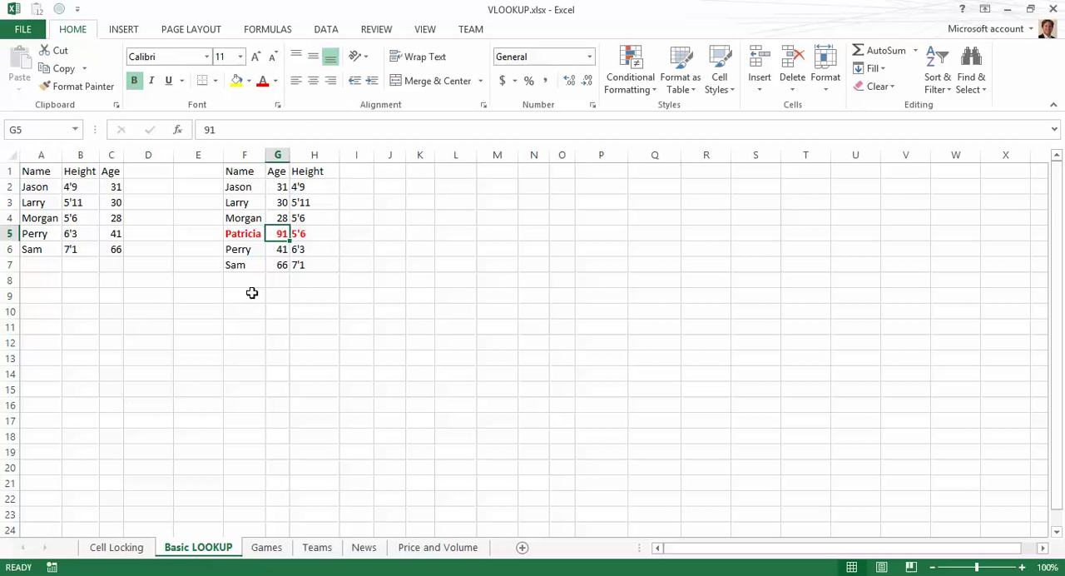
key(Up)
key(Up)
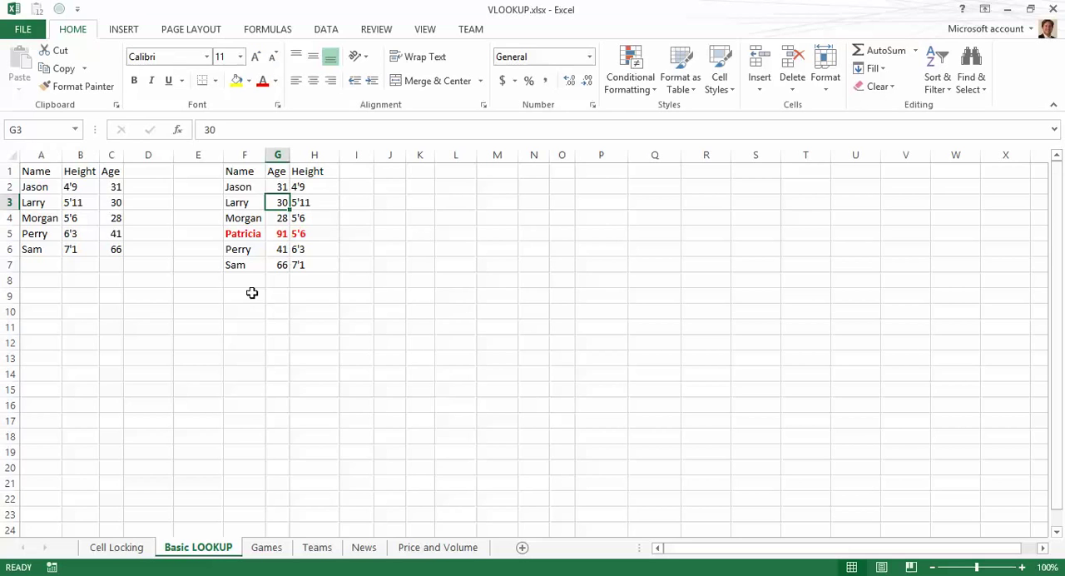
key(Left)
key(Left)
key(Left)
key(Up)
key(Up)
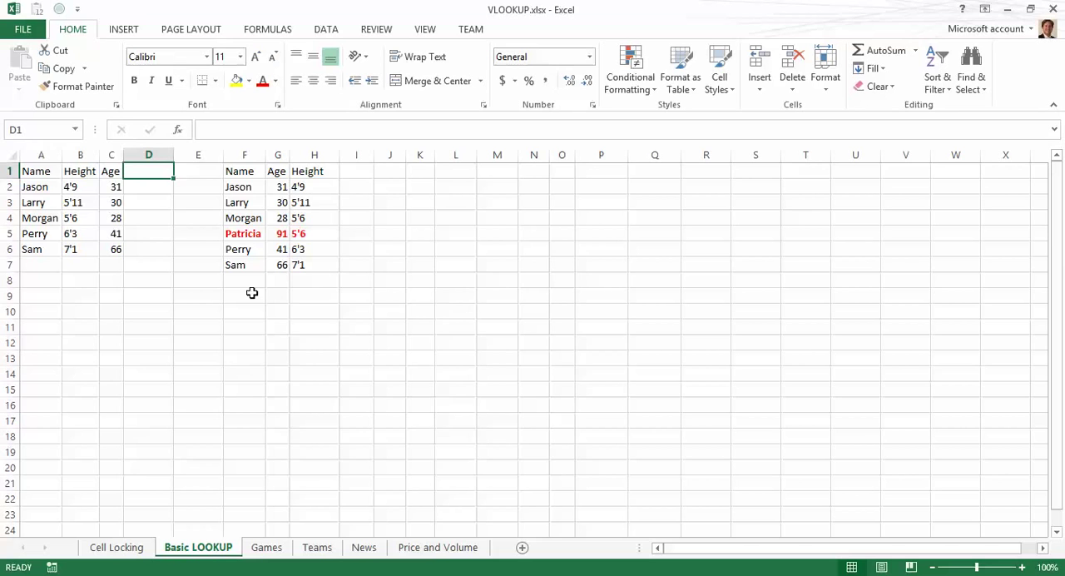
text(Age2)
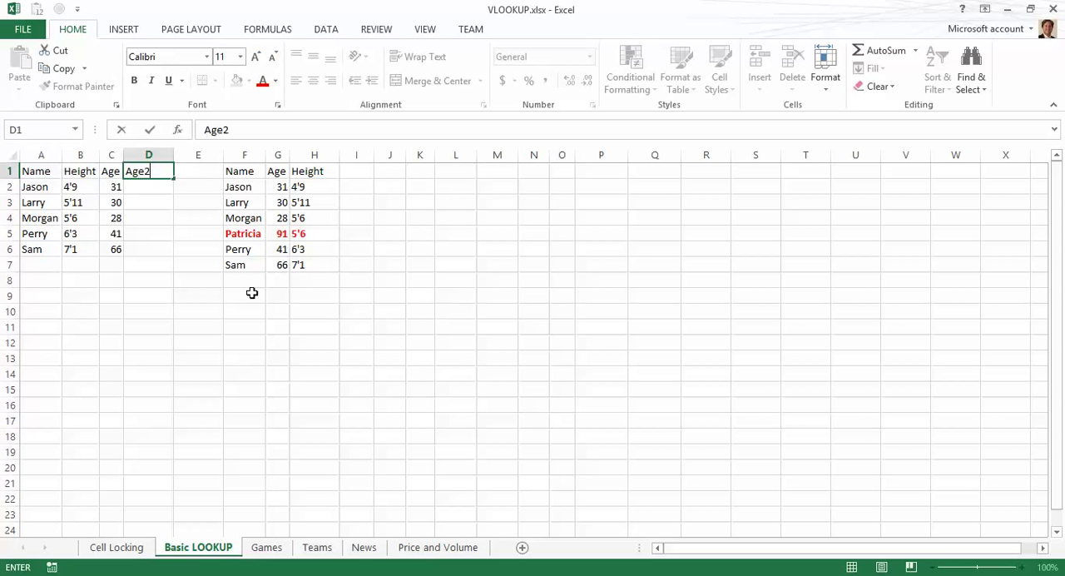
key(Return)
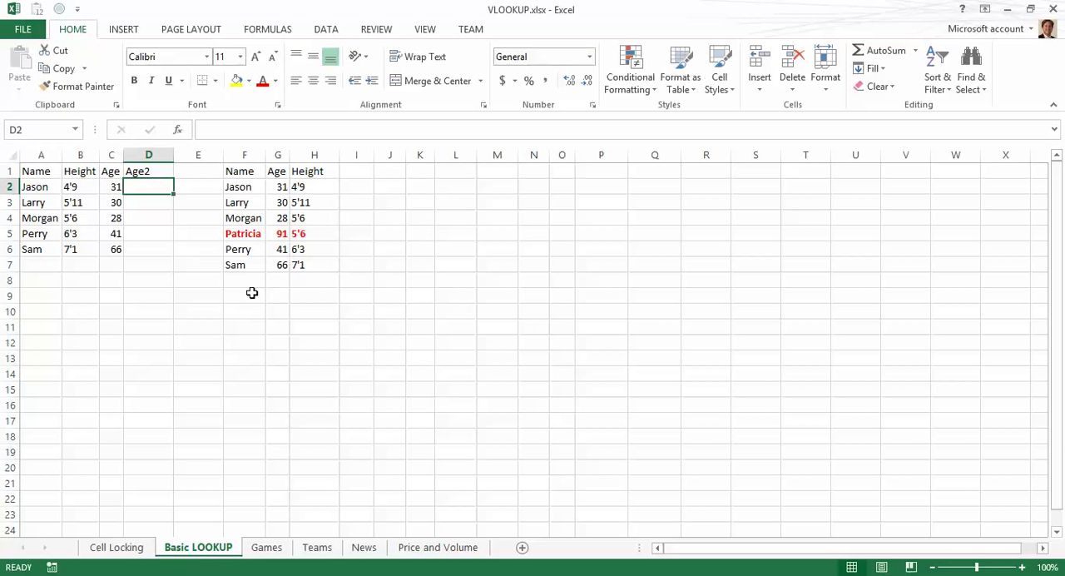
Step: In D2, start a VLOOKUP formula with A2 as the lookup value
key(Left)
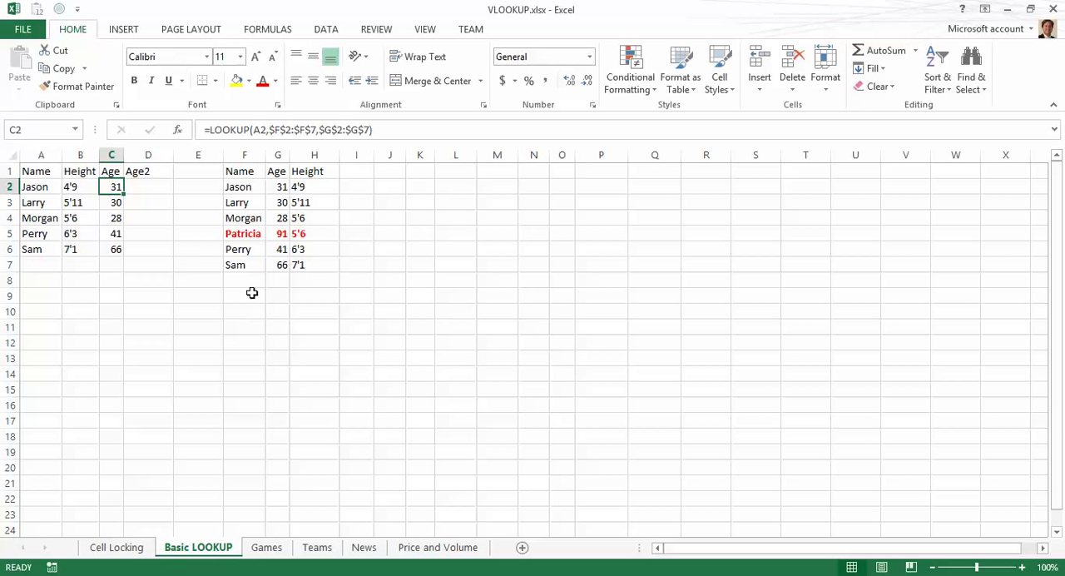
key(Left)
key(Left)
key(Right)
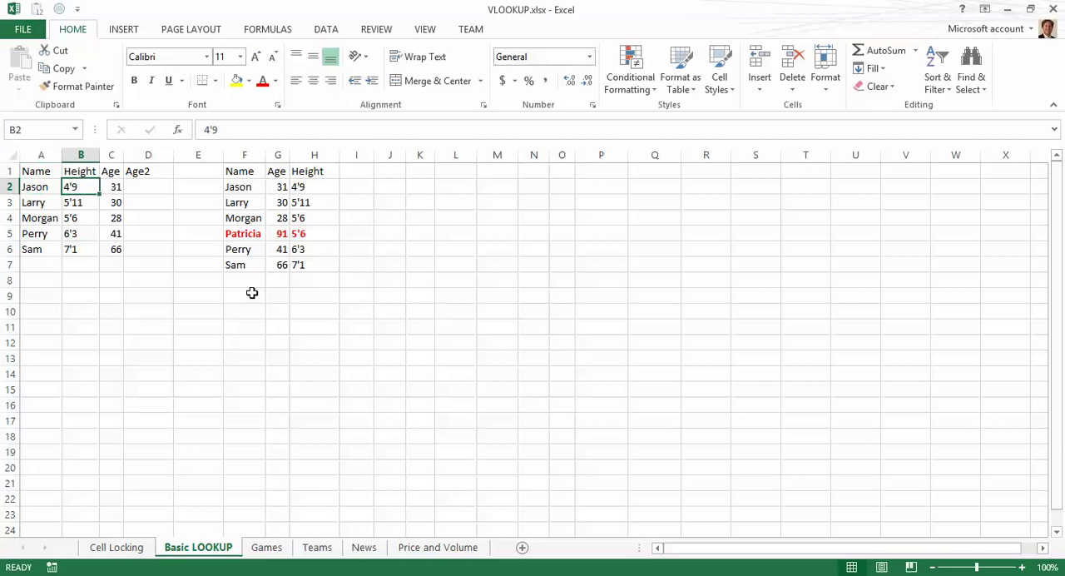
key(Right)
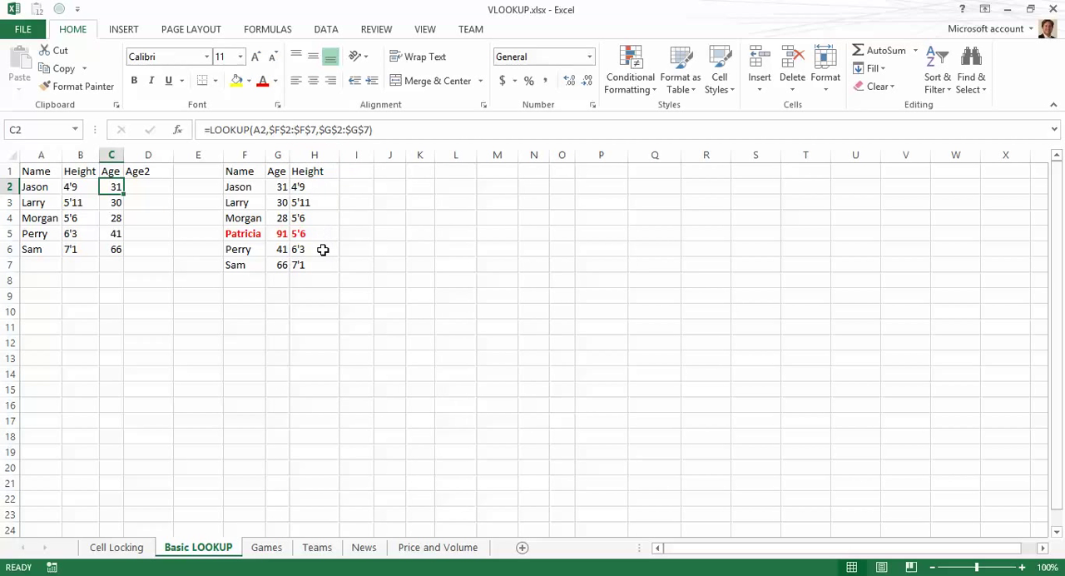
click(168, 191)
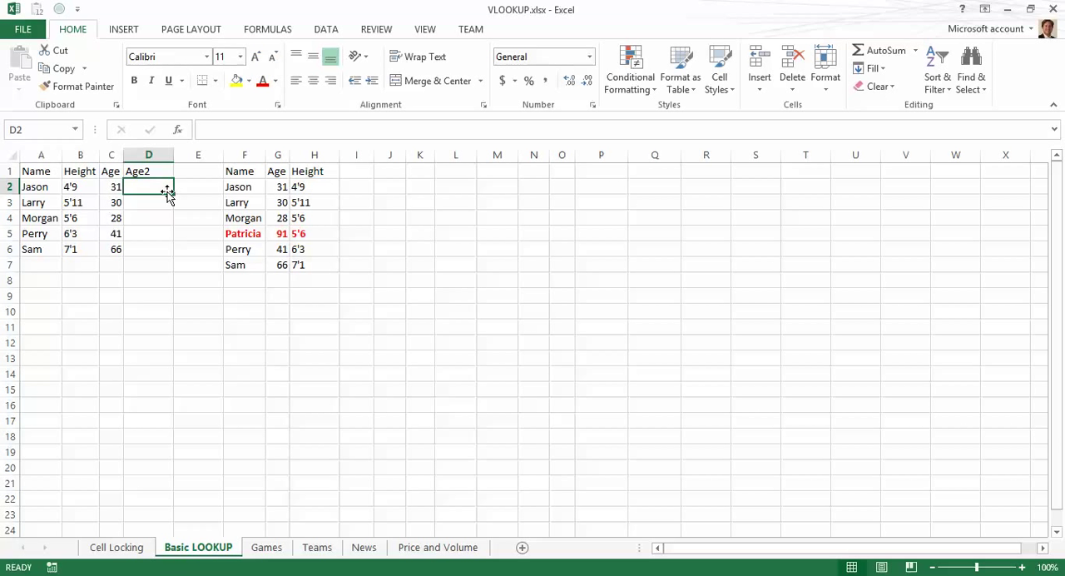
text(=vloo)
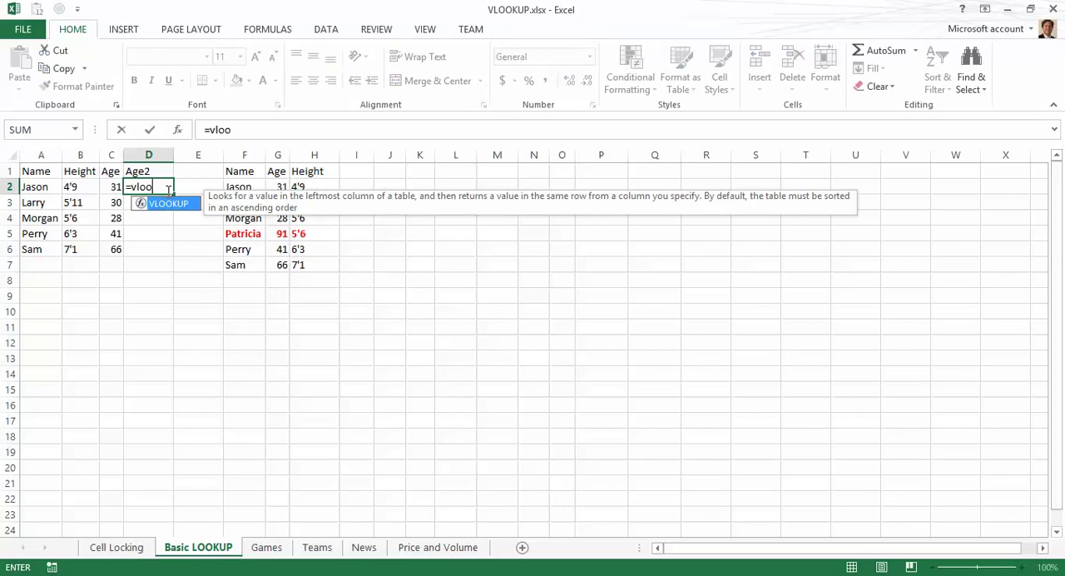
text(kup()
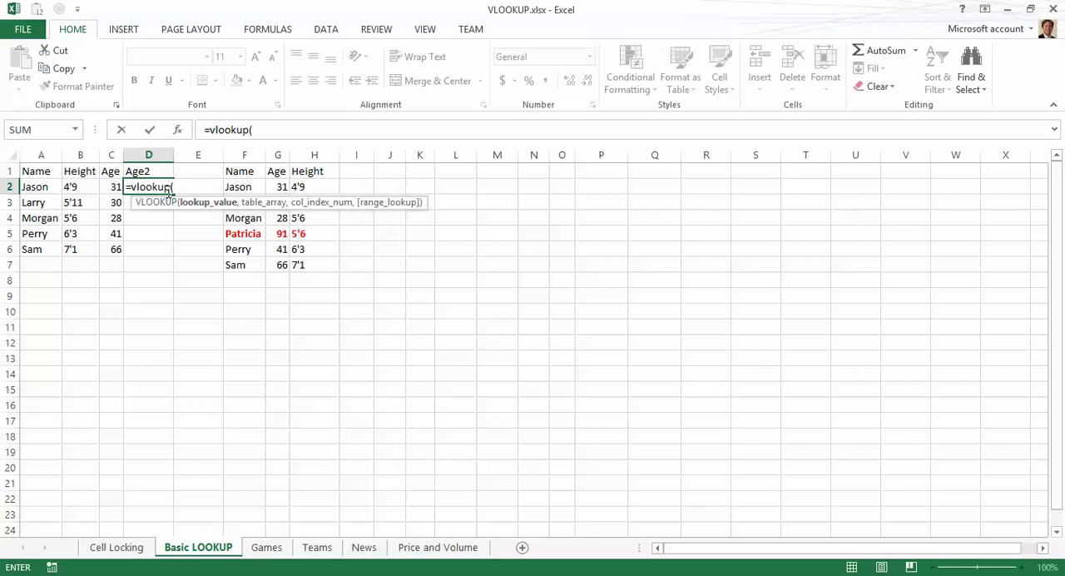
key(Left)
key(Left)
key(Left)
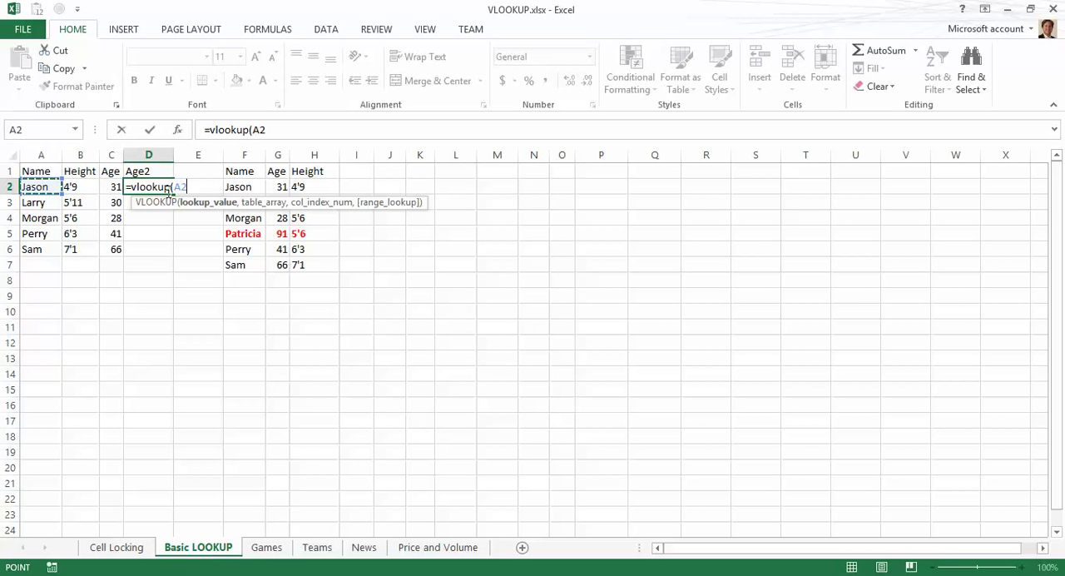
text(,)
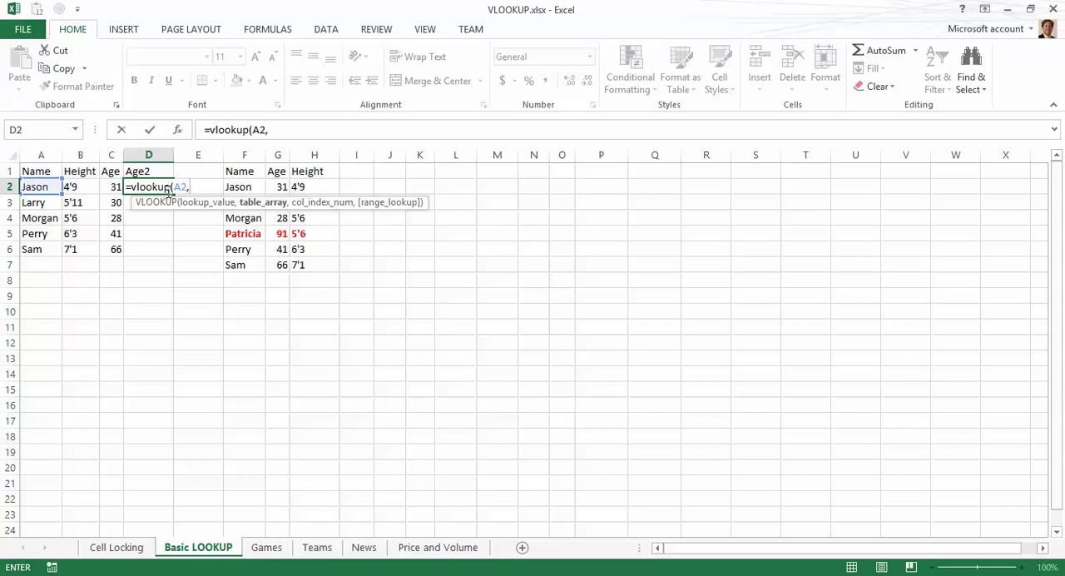
Step: Add the table array F2:G7 to the VLOOKUP and make it absolute as $F$2:$G$7
click(238, 187)
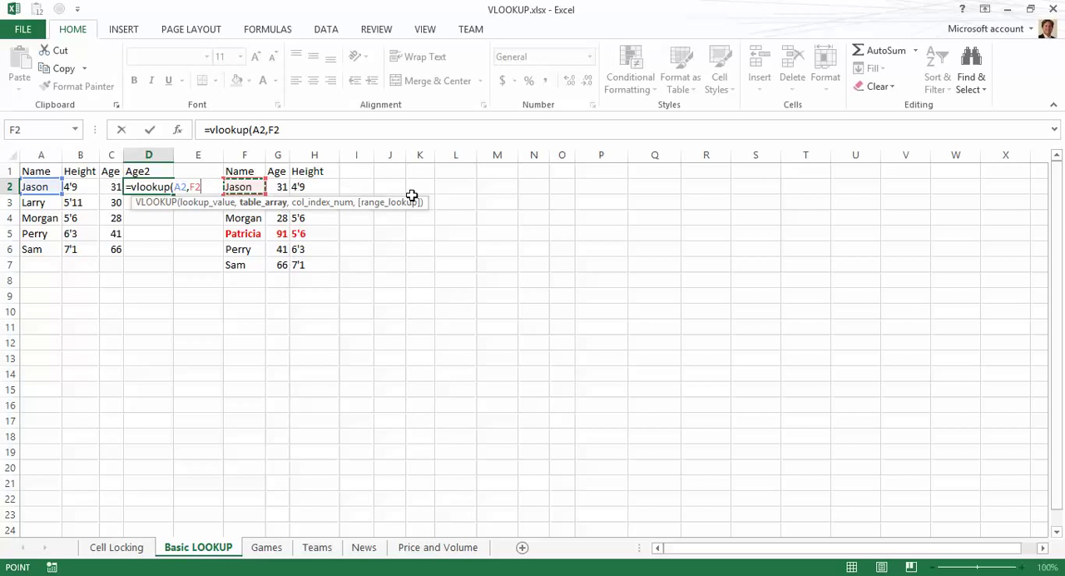
key(shift+Right)
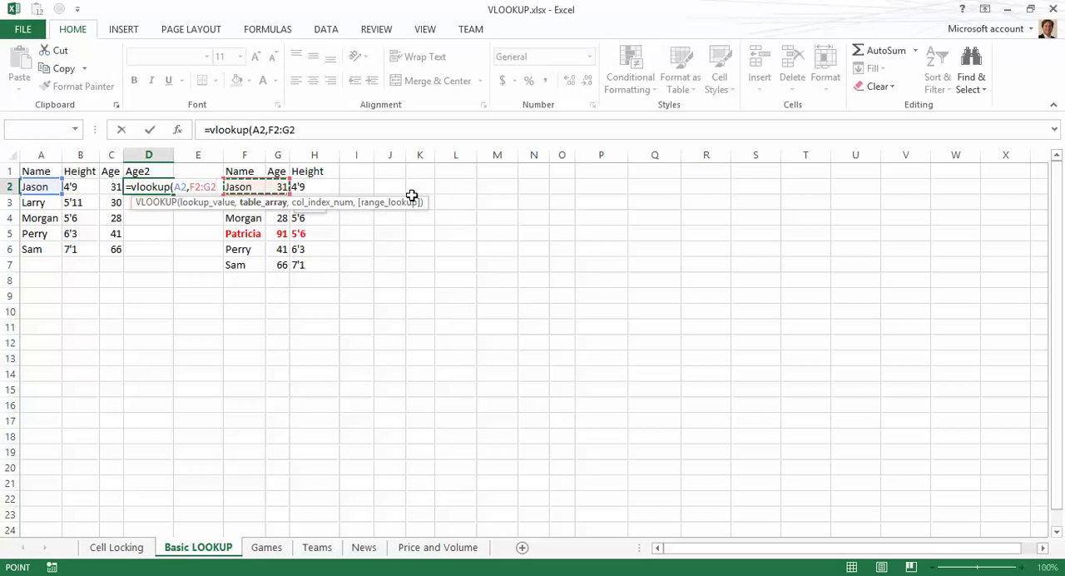
key(shift+Right)
key(shift+Right)
key(shift+Left)
key(shift+Left)
key(shift+Down)
key(shift+Down)
key(shift+Down)
key(shift+Down)
key(shift+Down)
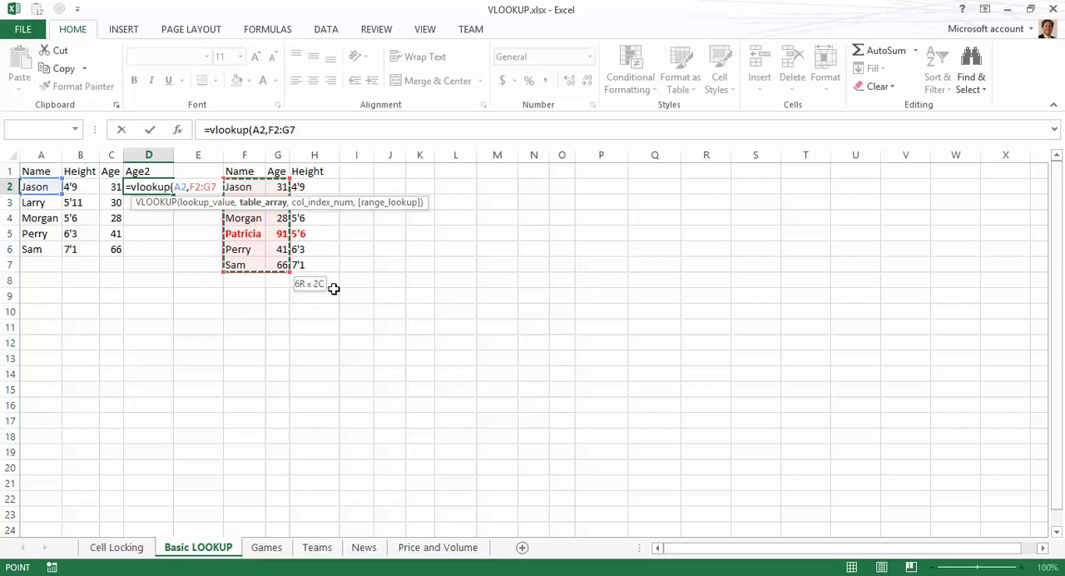
key(F4)
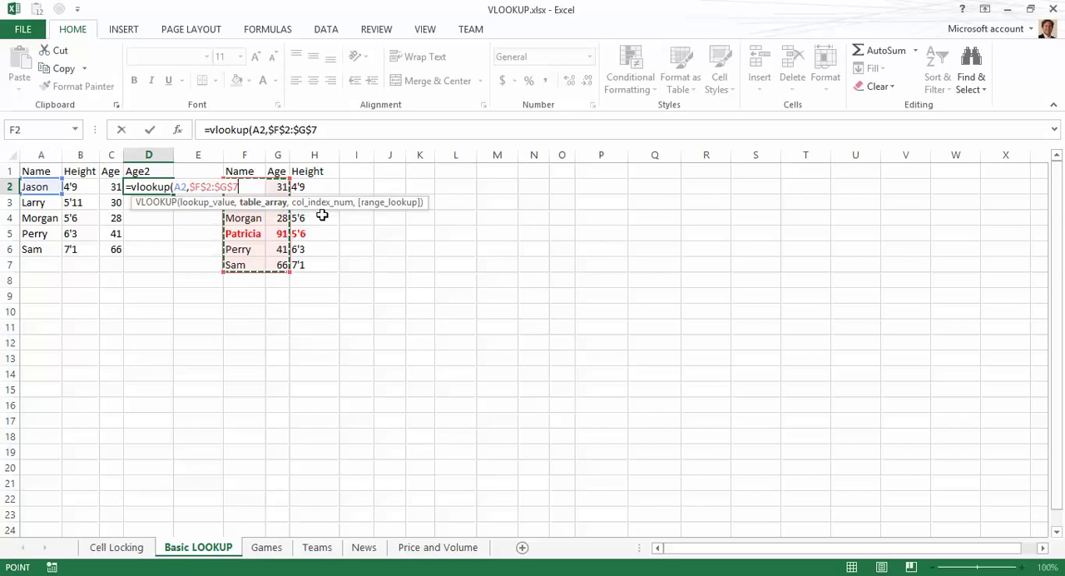
Step: Complete the D2 VLOOKUP with column index 2 and FALSE for an exact match, and enter it
text(,)
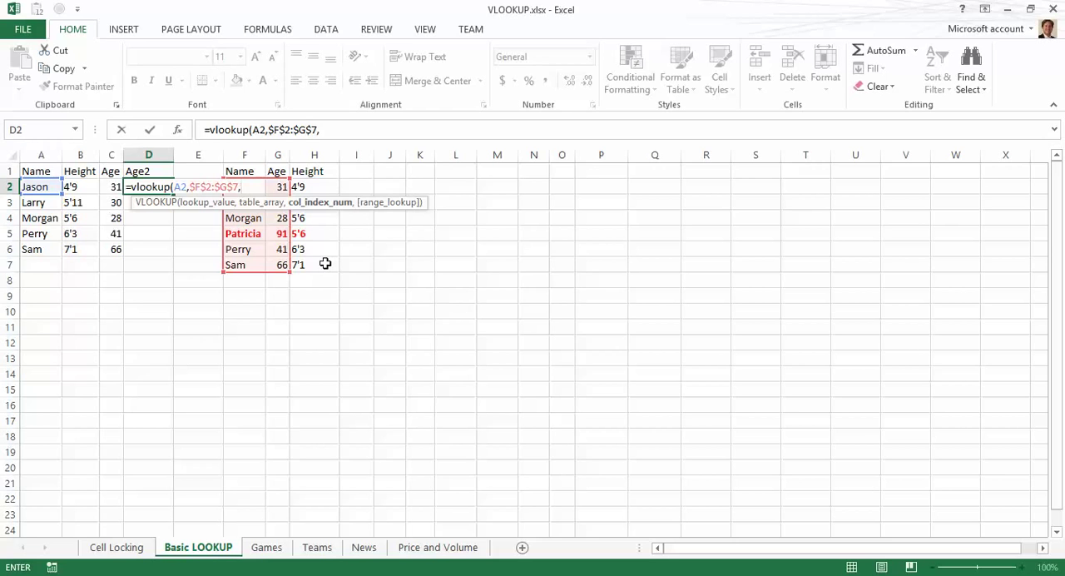
text(1)
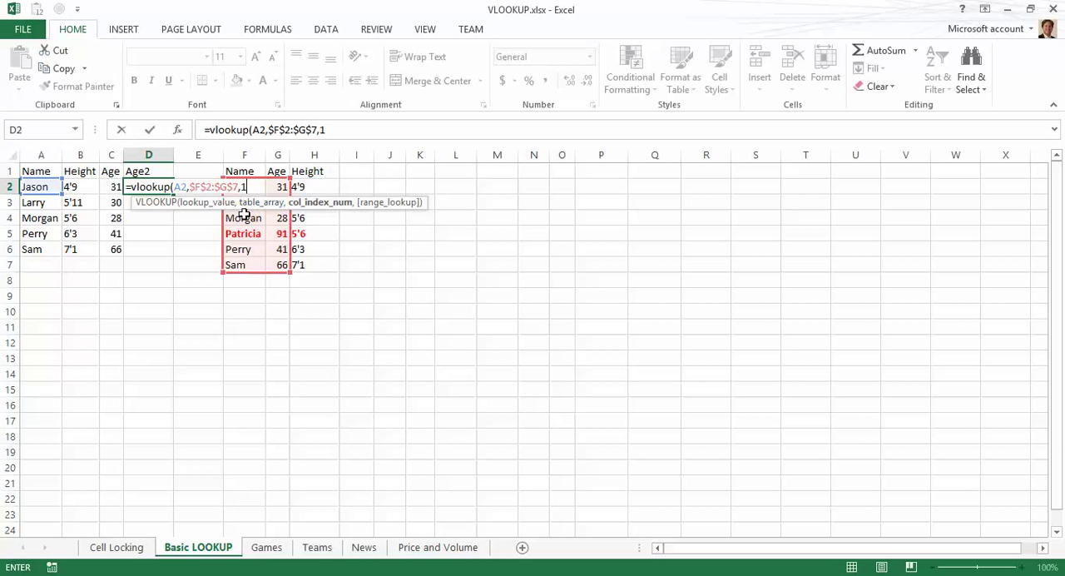
key(BackSpace)
text(2,)
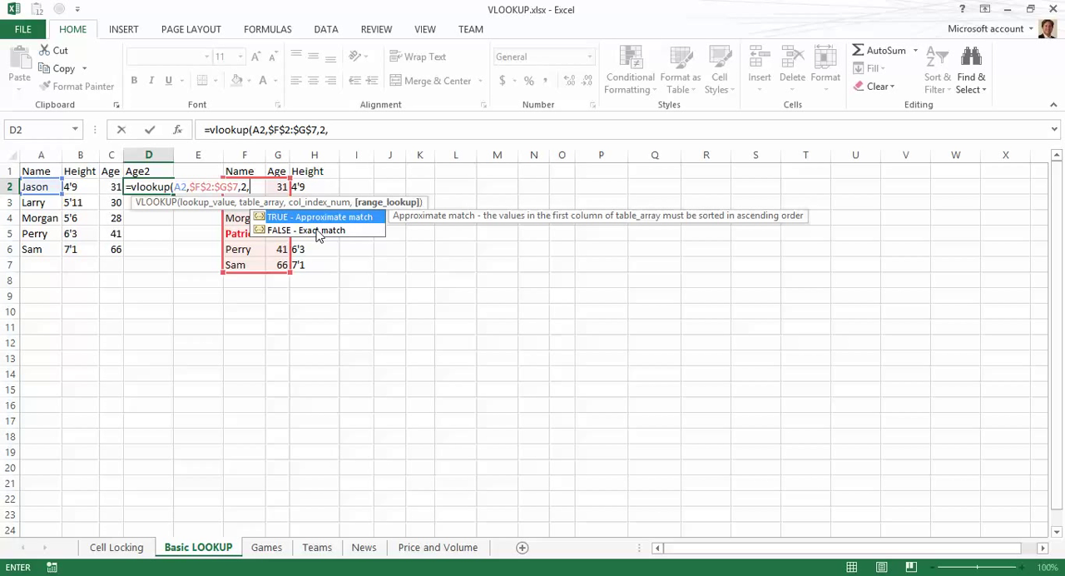
text(false)
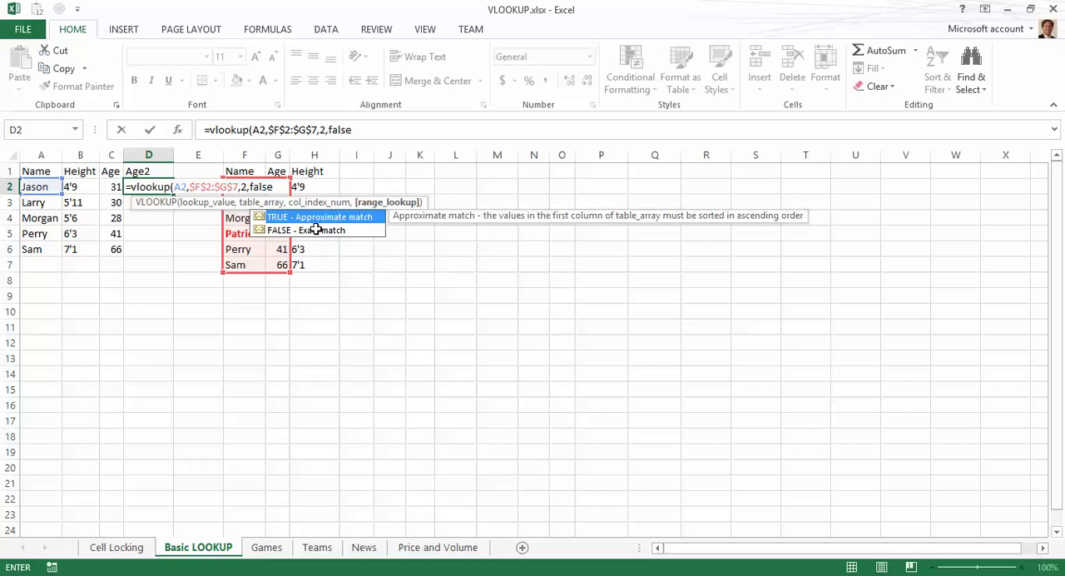
text())
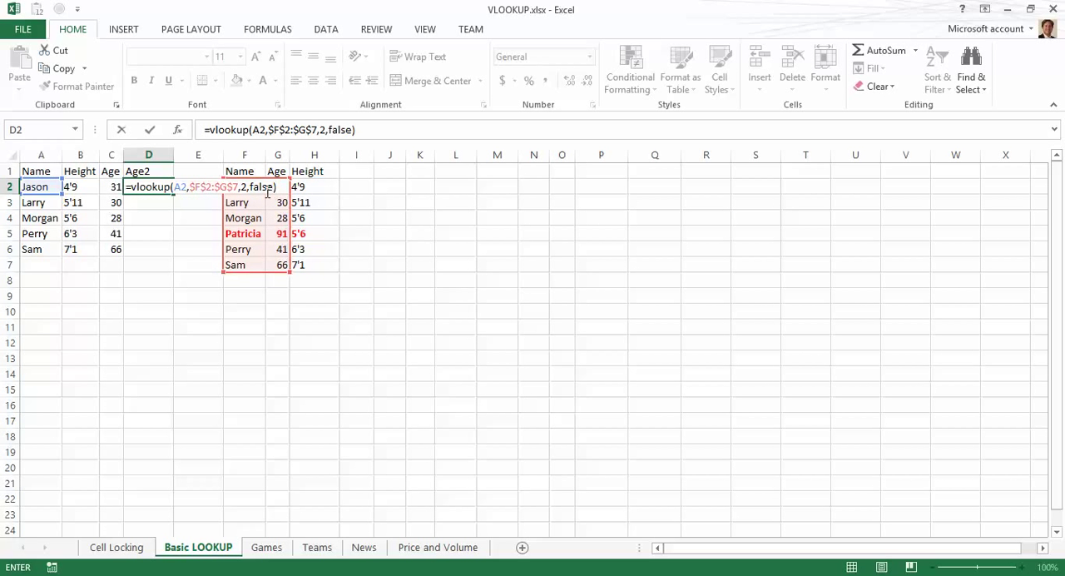
key(Return)
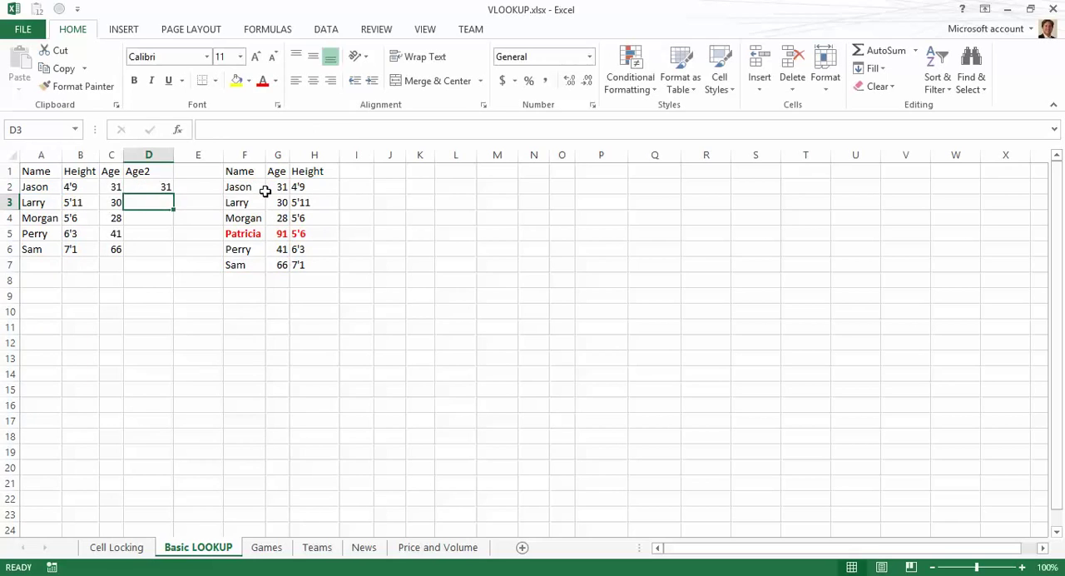
Step: Fill the D2 formula down through D6 for the remaining names
click(158, 185)
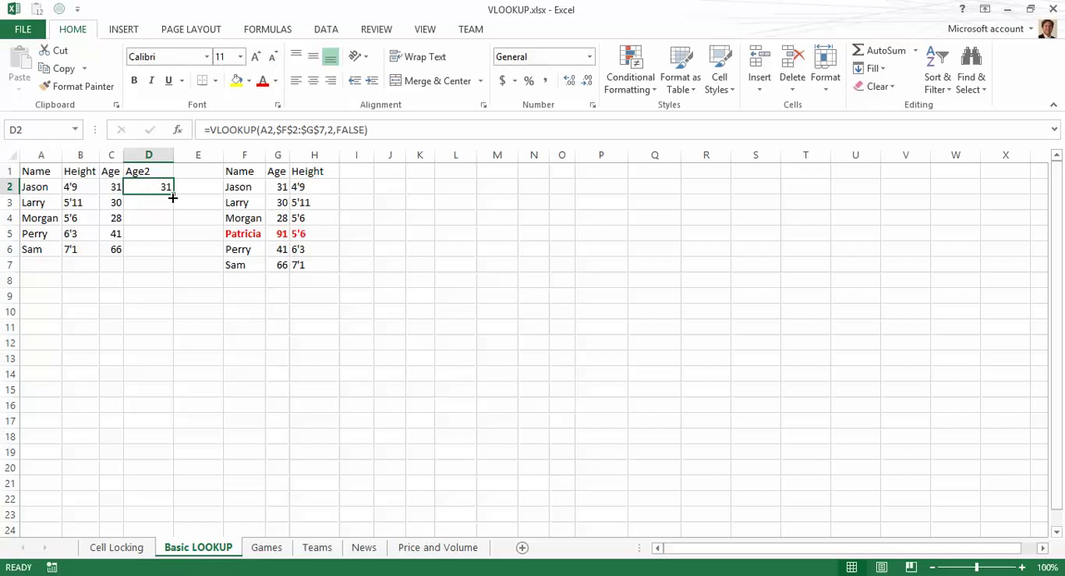
double_click(173, 197)
click(89, 213)
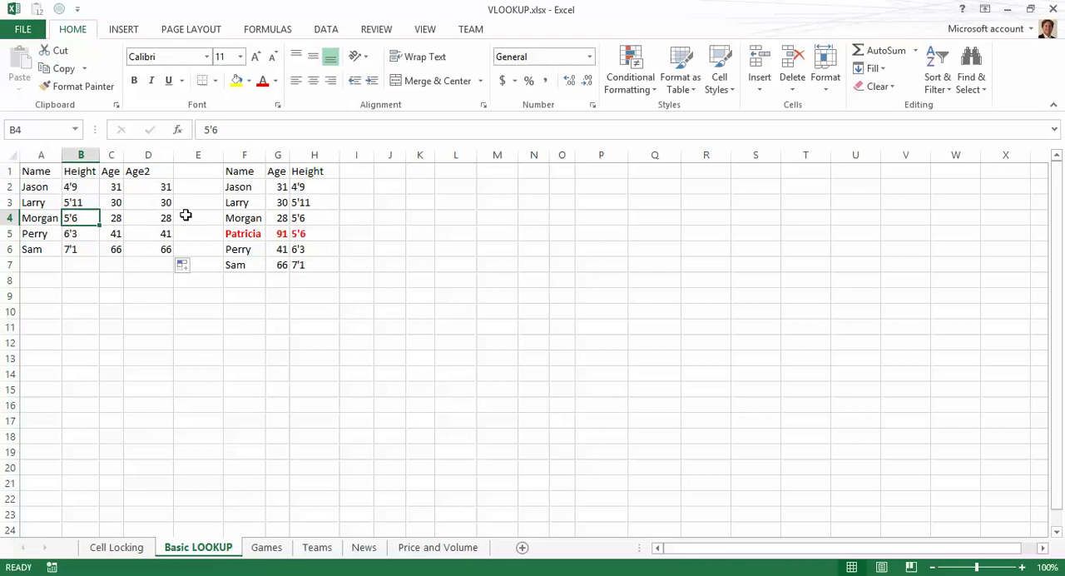
click(154, 247)
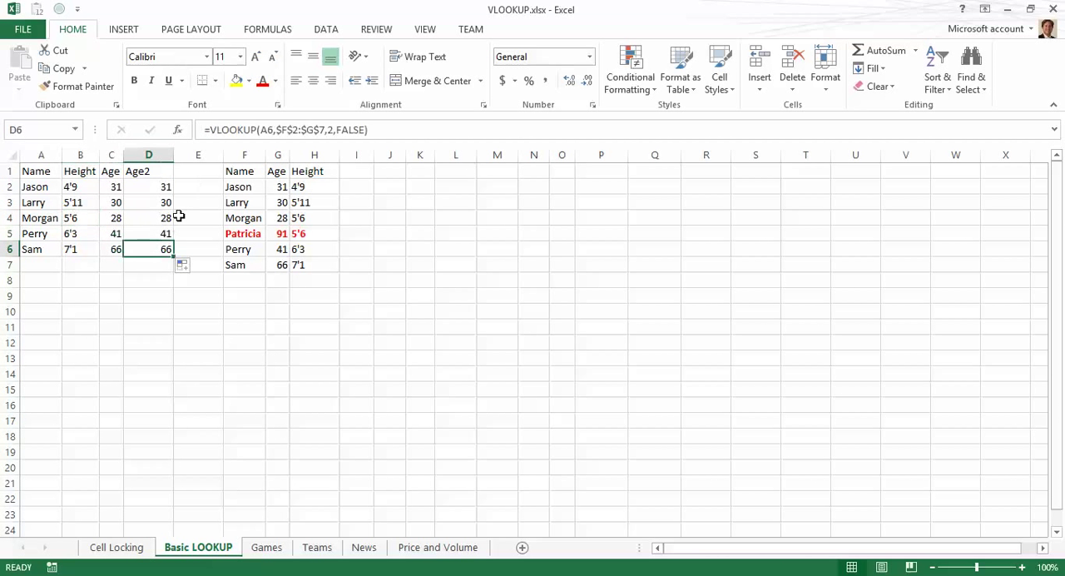
Step: Enter the header Height2 in I1 and autofit the right table's column widths
click(356, 172)
text(Height)
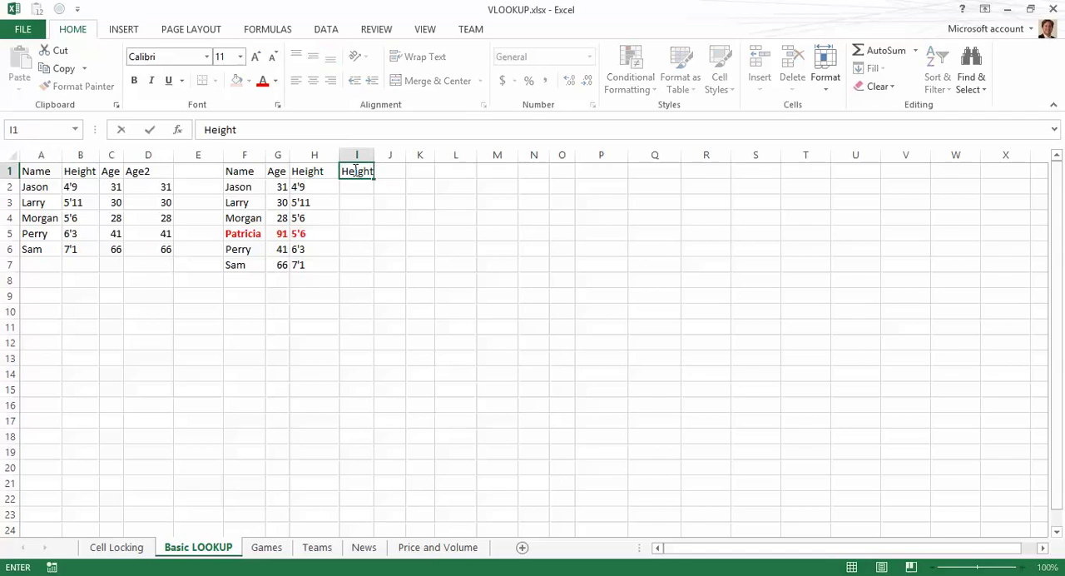
text(2)
key(Return)
key(ctrl+a)
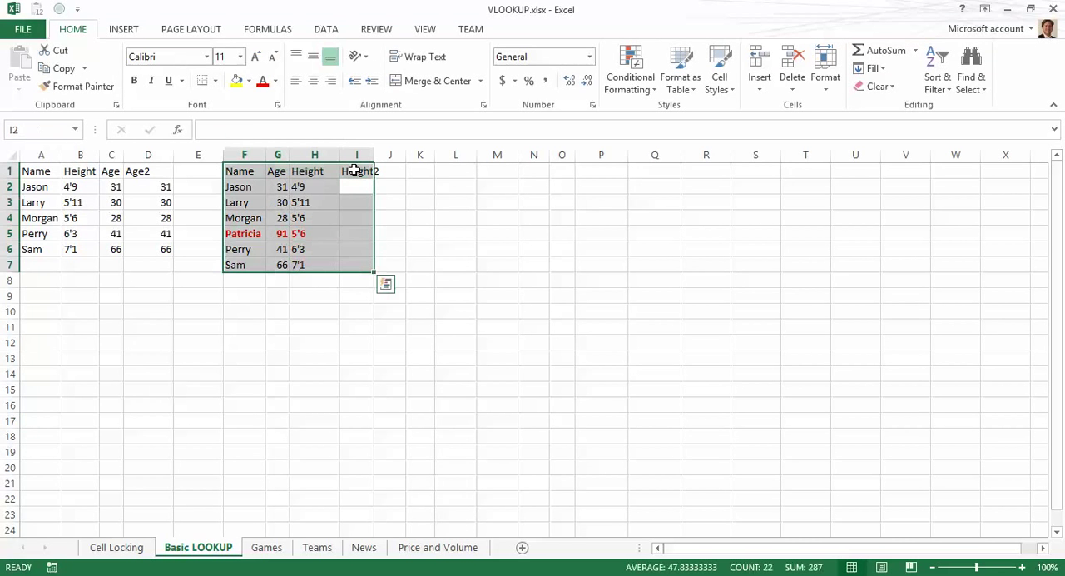
key(alt+h)
key(o)
key(i)
key(Down)
key(Up)
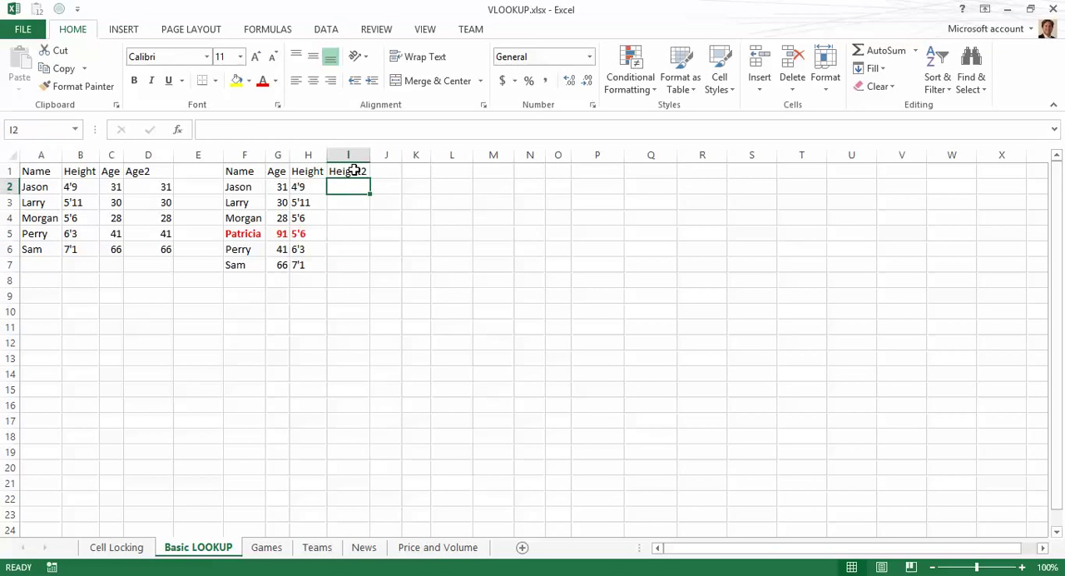
Step: In I2, start a VLOOKUP with lookup value F2 and absolute table array $A$2:$B$6
text(=vlookup()
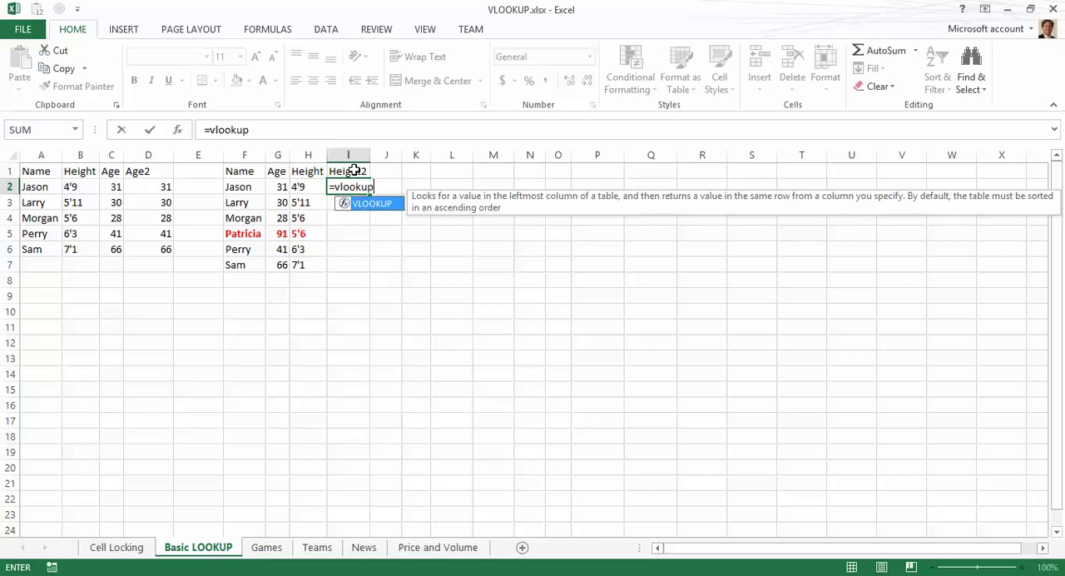
key(Left)
key(Left)
key(Left)
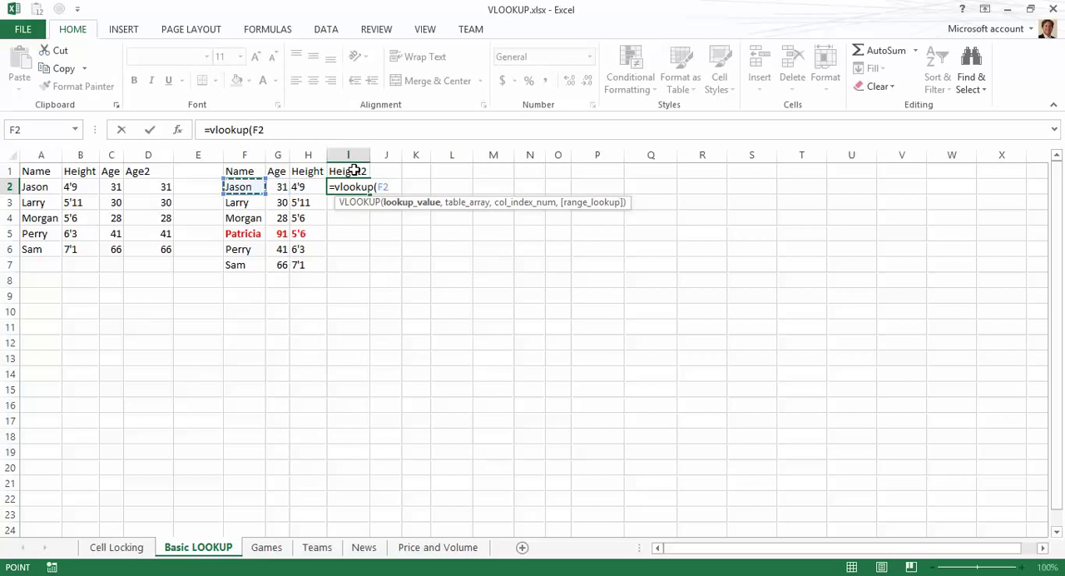
text(,)
key(Left)
key(Left)
key(Left)
key(Left)
key(Left)
key(Left)
key(Left)
key(Left)
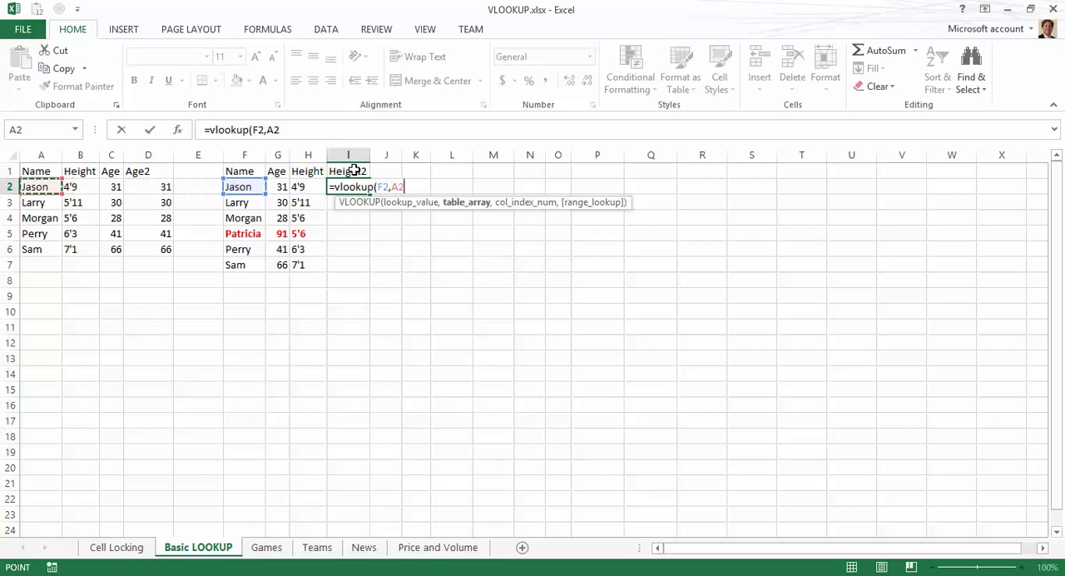
key(shift+Right)
key(shift+Down)
key(shift+Down)
key(shift+Down)
key(shift+Down)
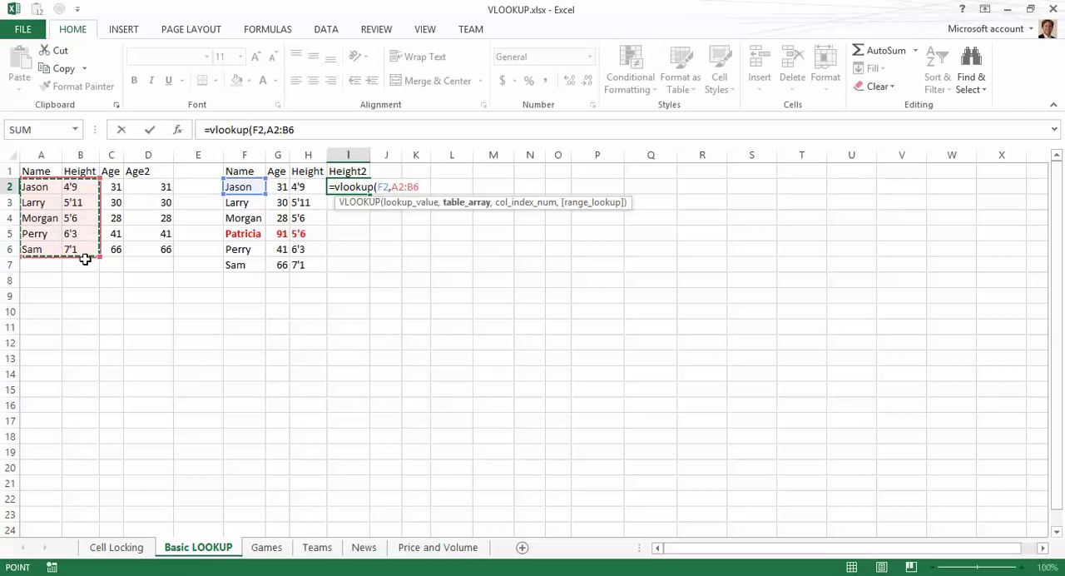
key(F4)
text(,)
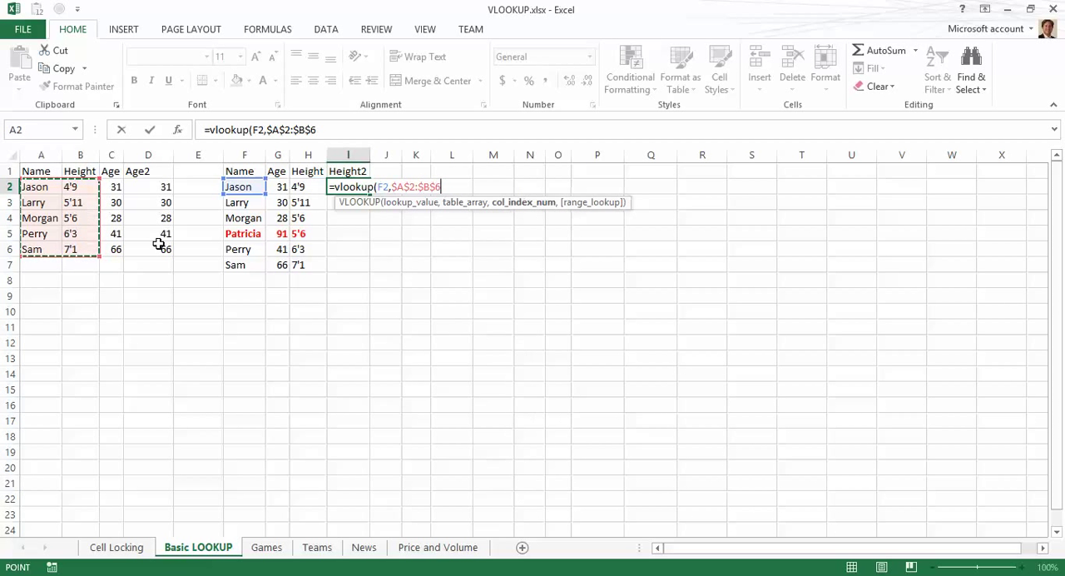
text(2)
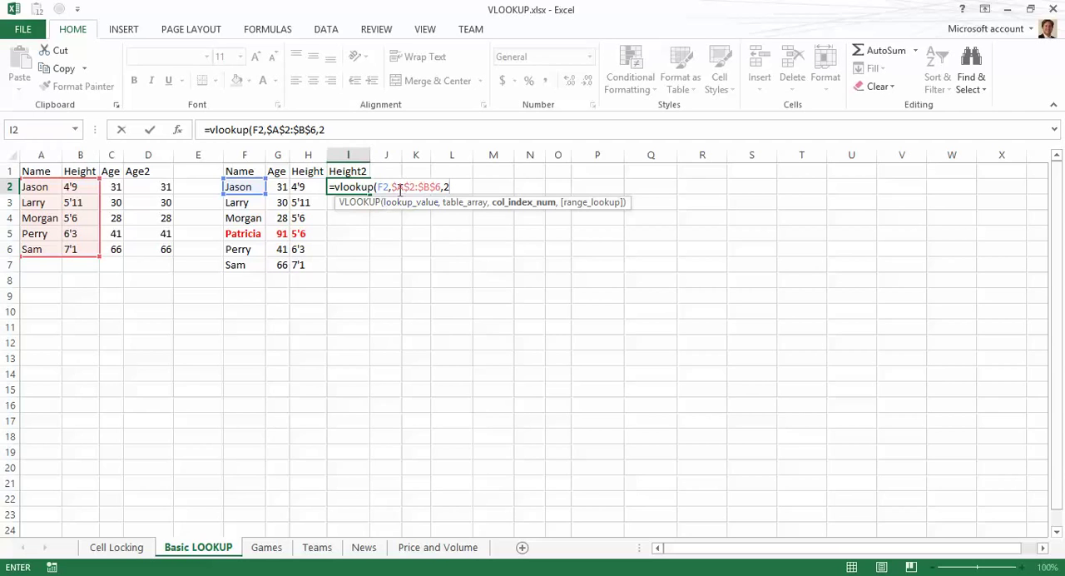
text(,)
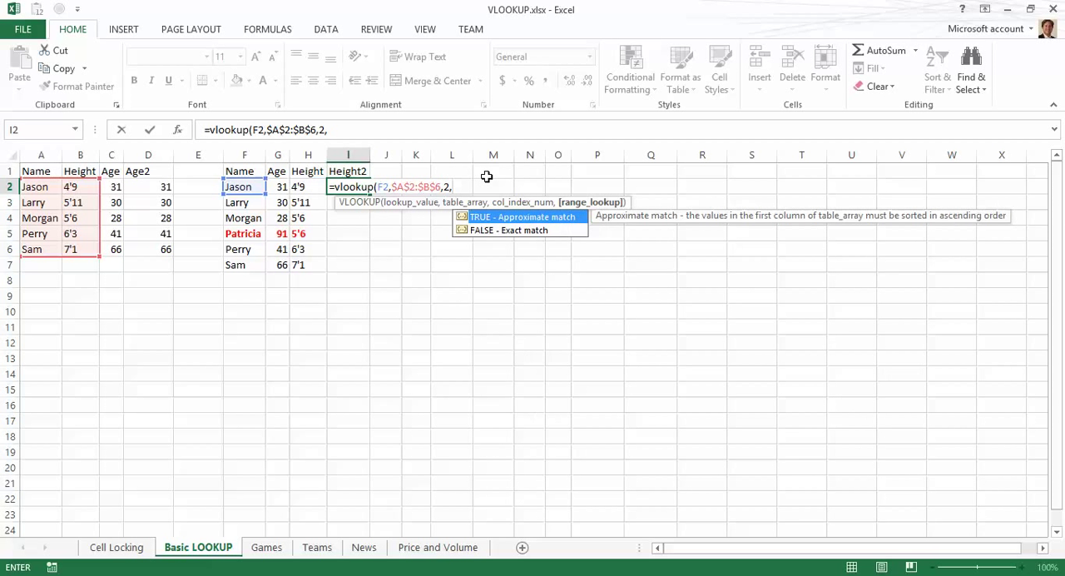
text(false))
Step: Finish the I2 VLOOKUP with column index 2 and FALSE, and enter it
key(Return)
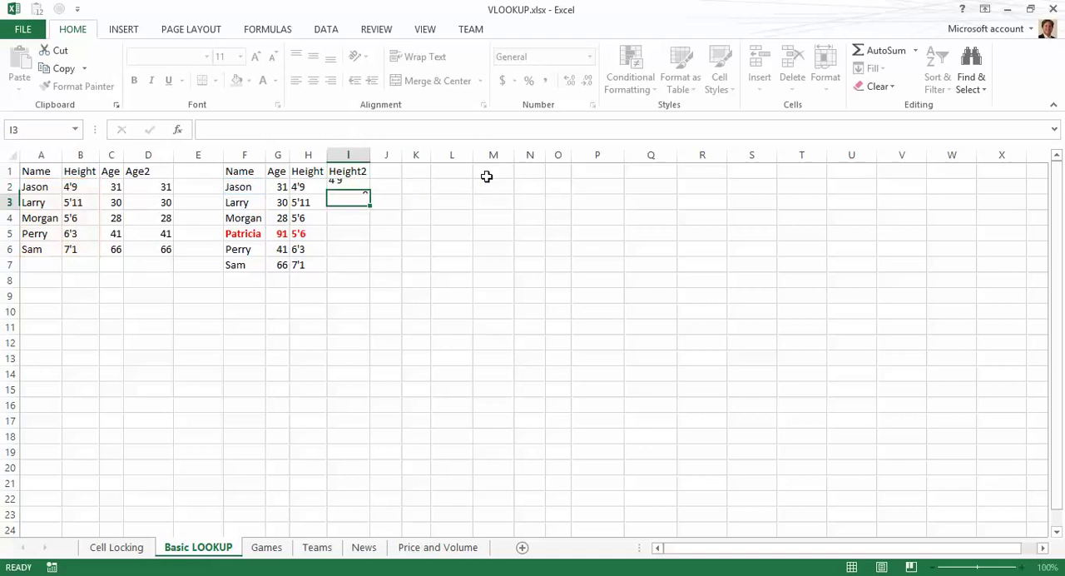
Step: Copy the I2 formula into I3 through I7
click(359, 192)
key(ctrl+c)
key(Down)
key(ctrl+v)
key(Down)
key(ctrl+v)
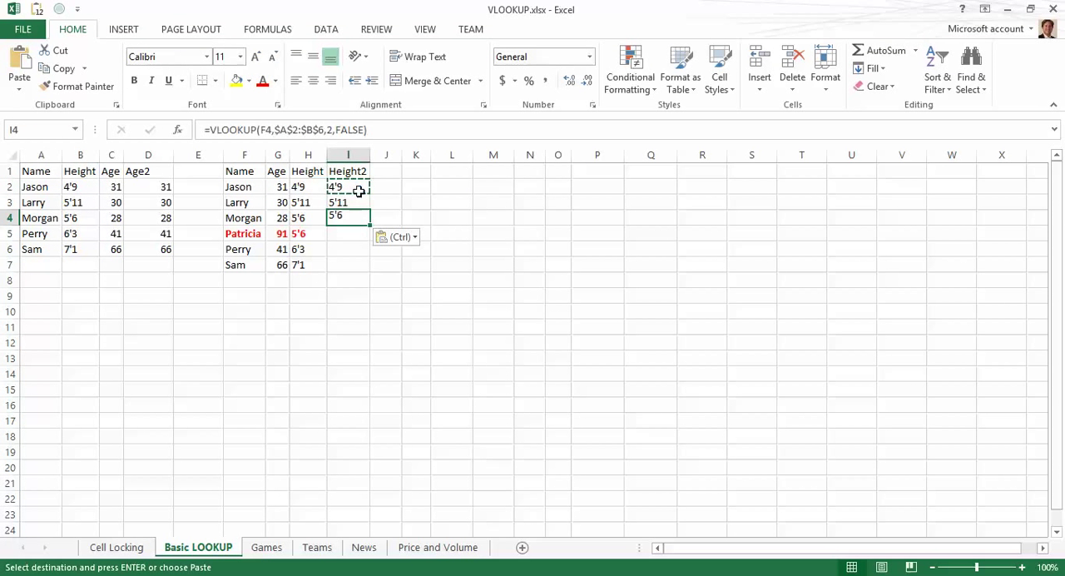
key(Down)
key(ctrl+v)
key(Down)
key(ctrl+v)
key(Down)
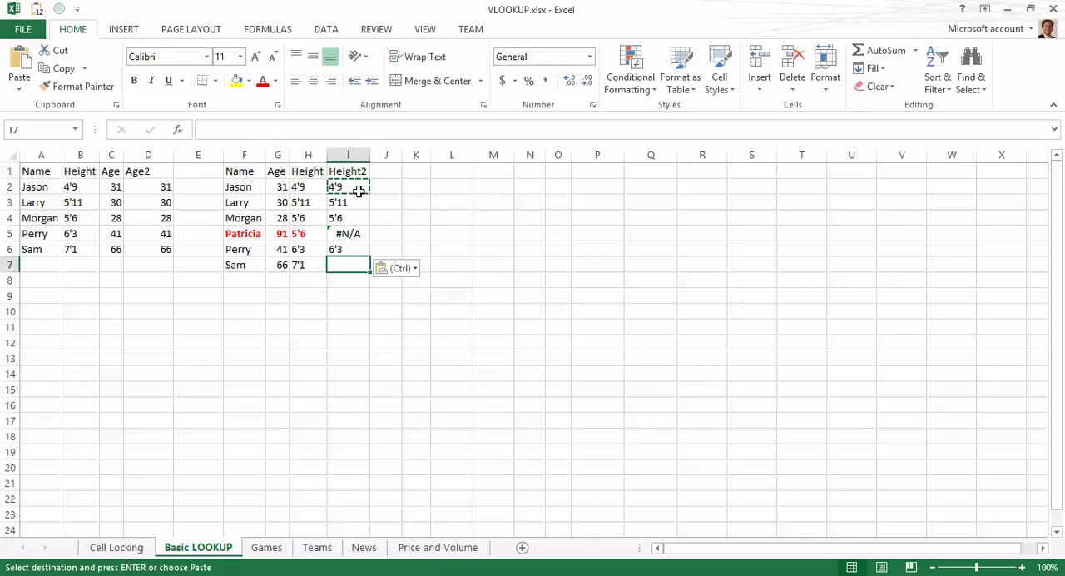
key(ctrl+v)
key(Up)
key(Up)
key(Escape)
Step: Format cell I5 bold with a red font color
key(ctrl+b)
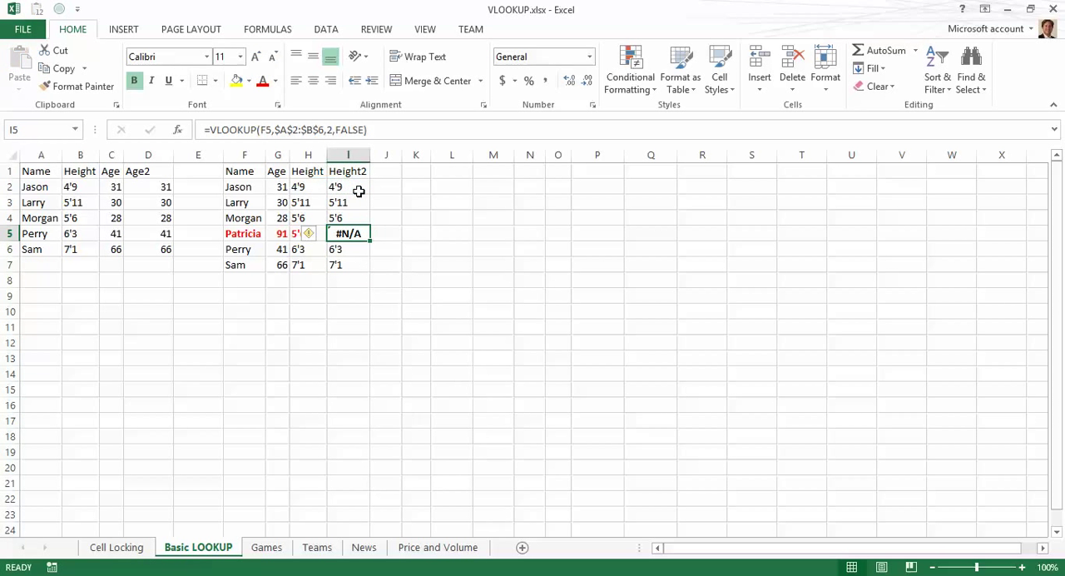
click(263, 82)
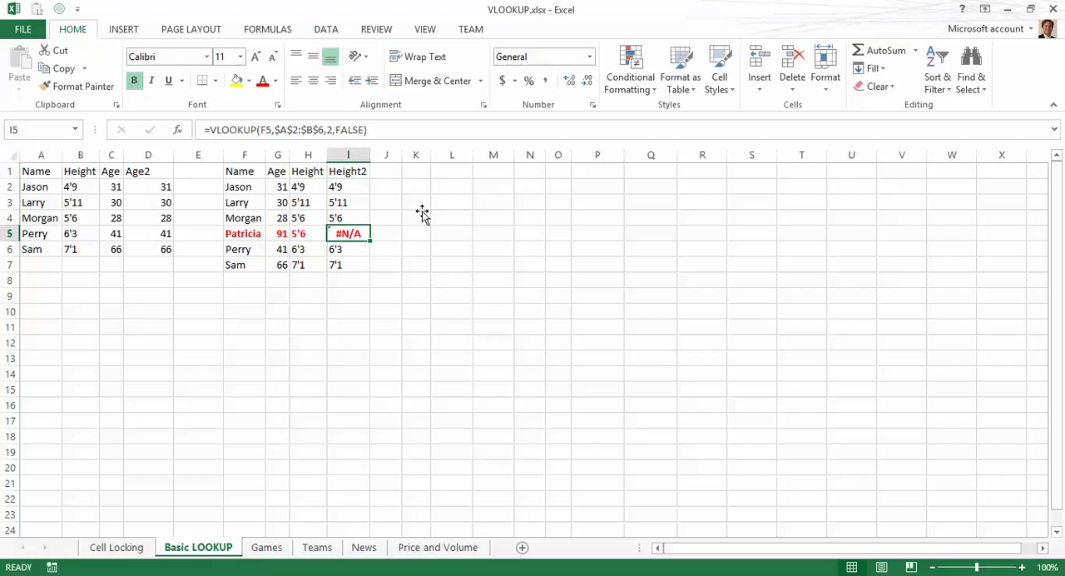
click(422, 213)
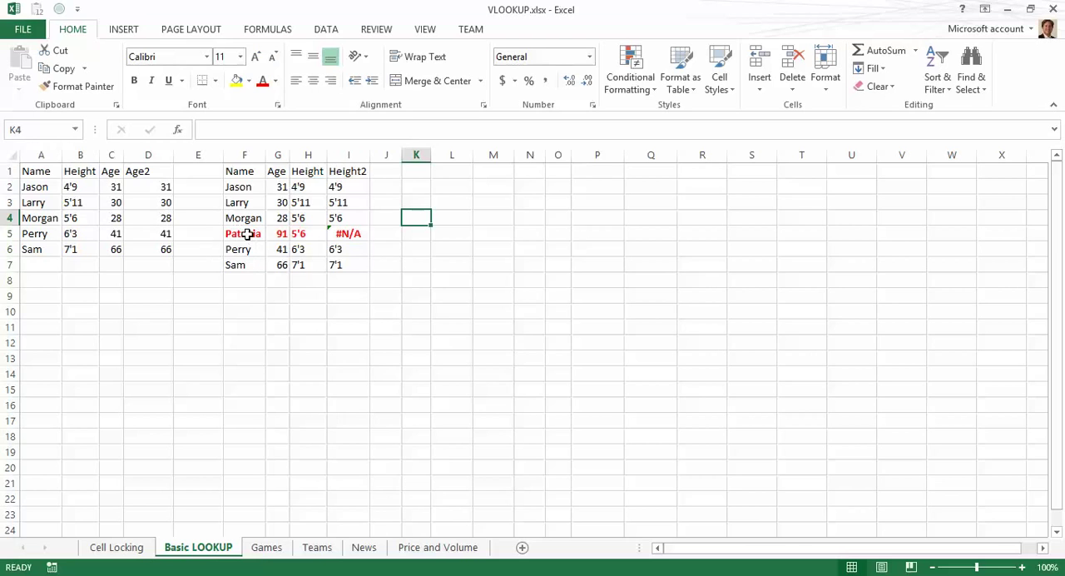
Step: Inspect the copied Height2 formulas in column I
click(353, 234)
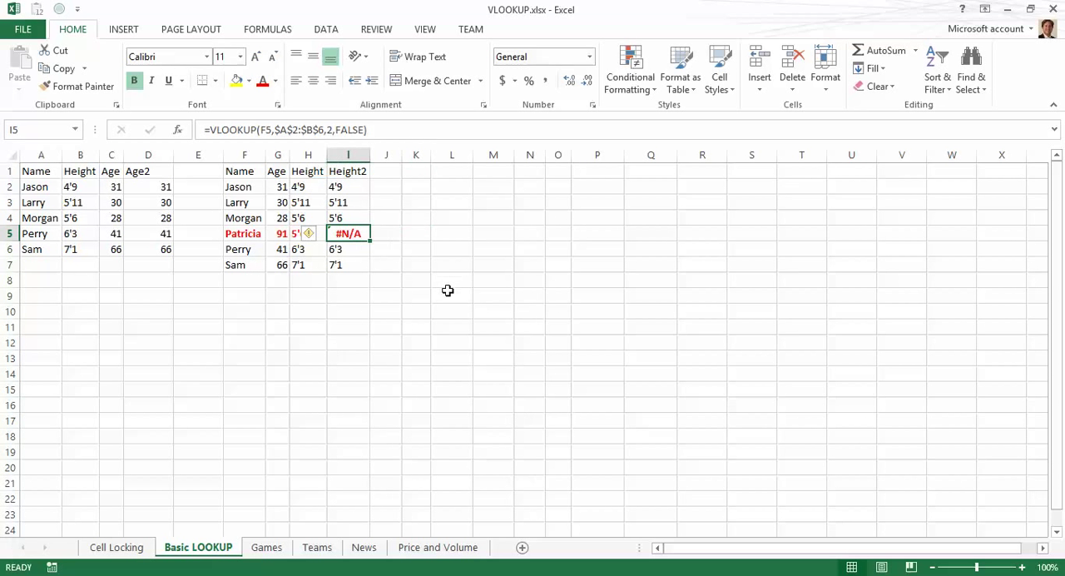
click(387, 233)
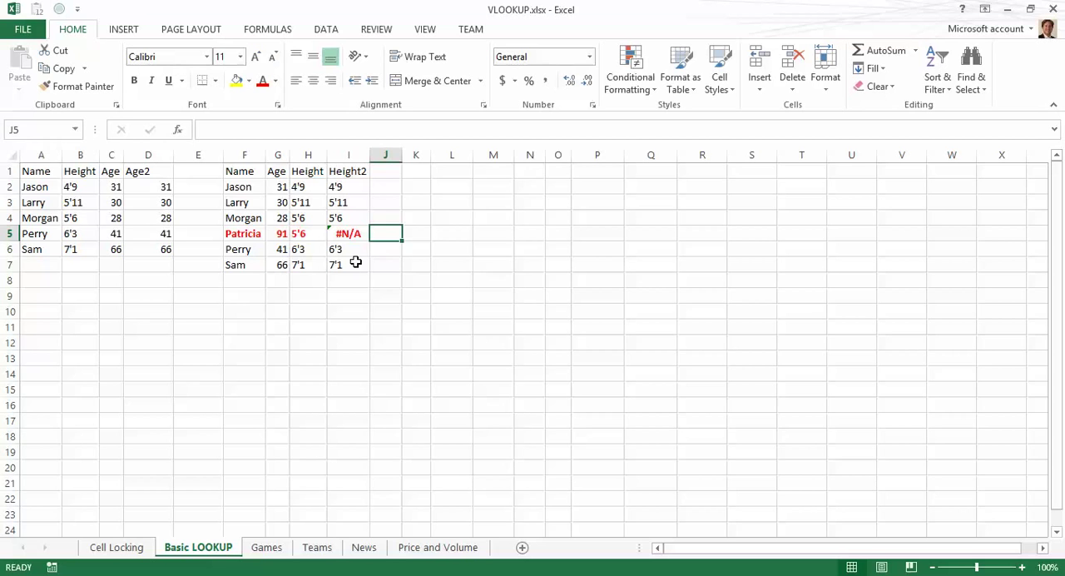
click(345, 215)
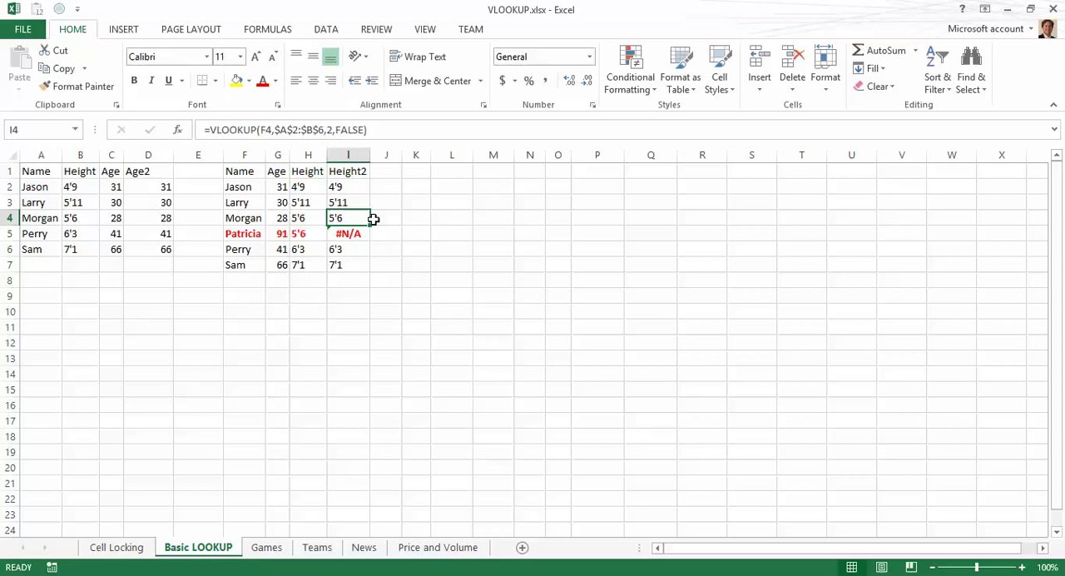
click(355, 188)
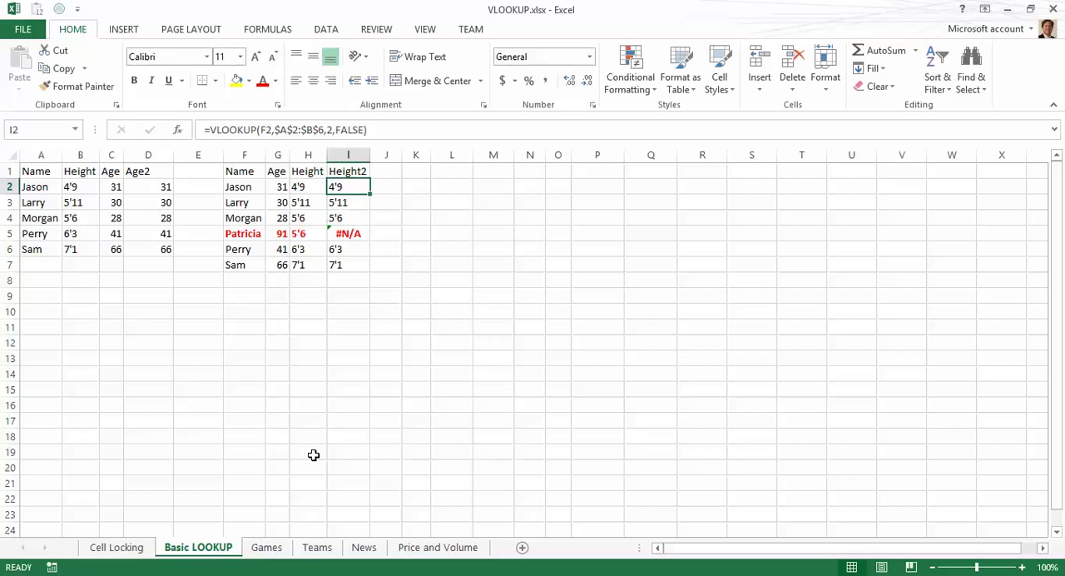
Step: Switch to the Games sheet and examine the team ID columns
click(267, 547)
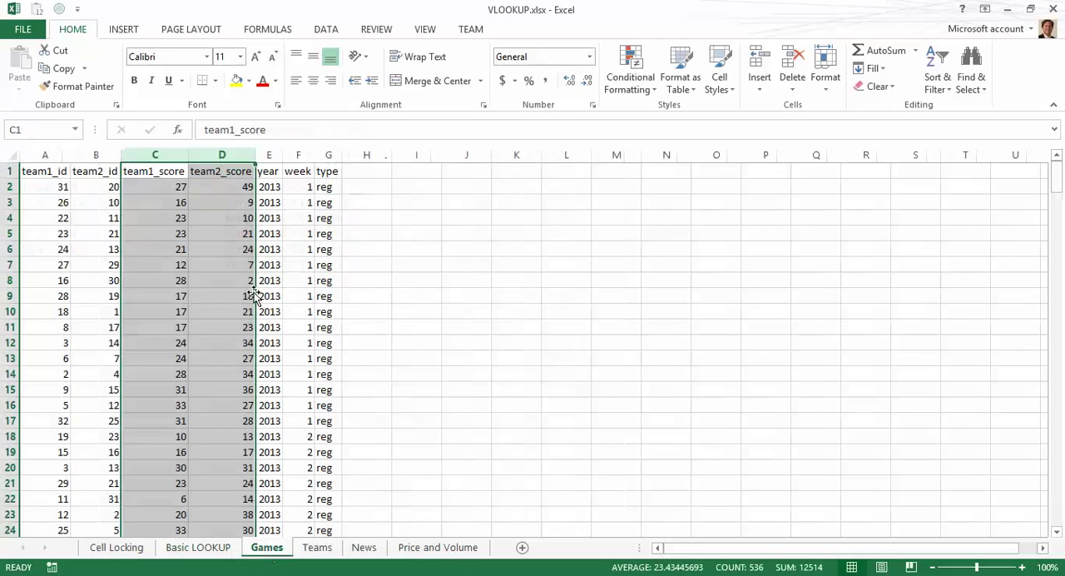
key(Left)
key(Down)
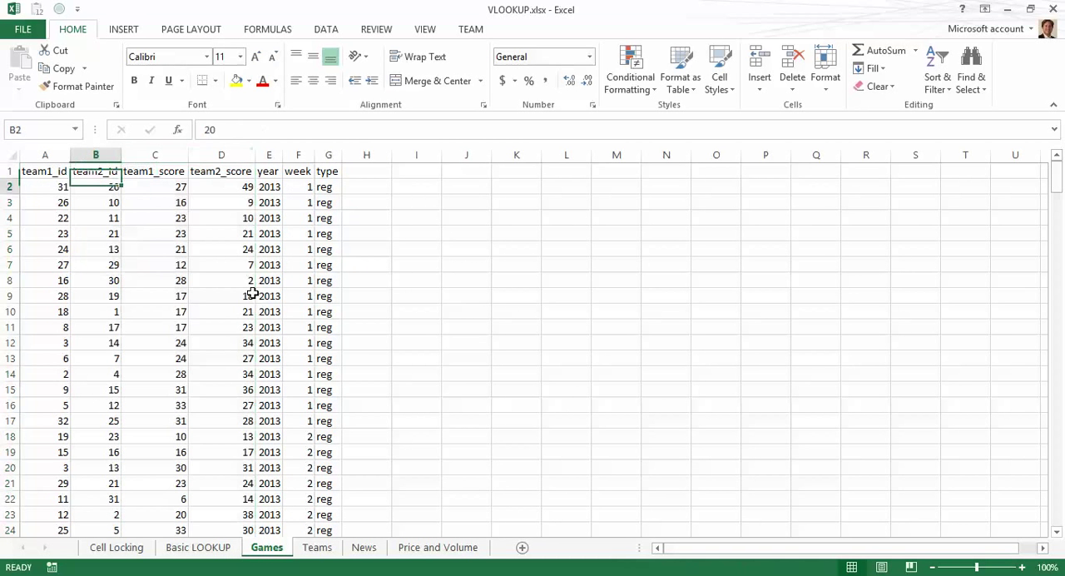
key(Left)
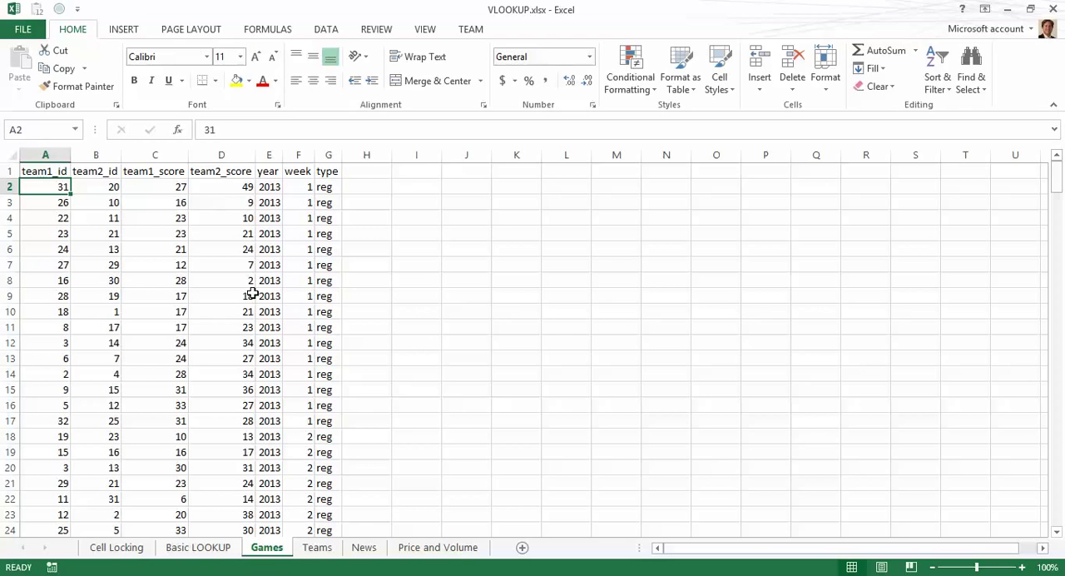
key(Right)
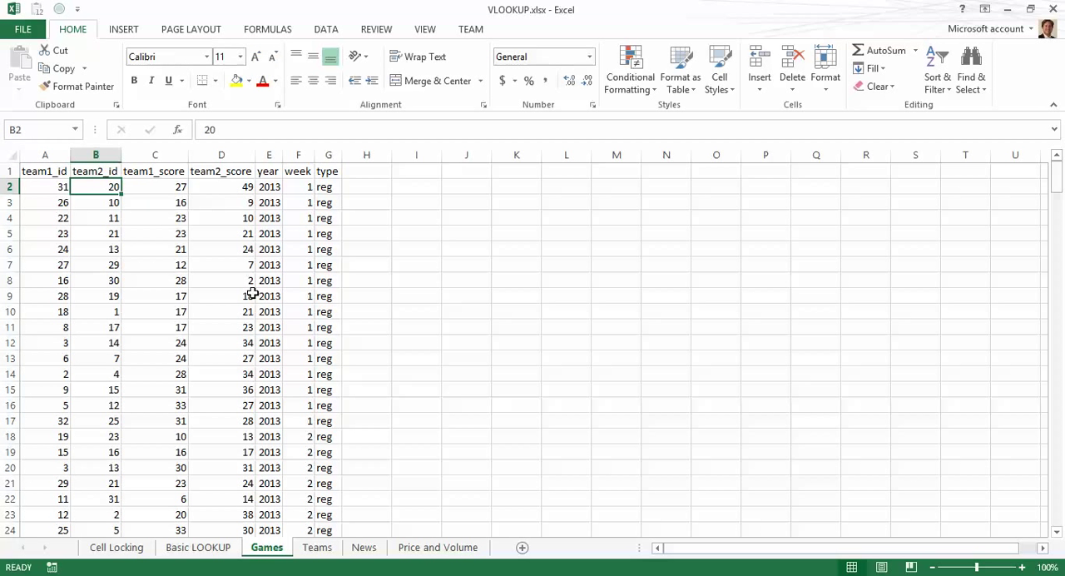
key(Left)
key(Up)
key(Down)
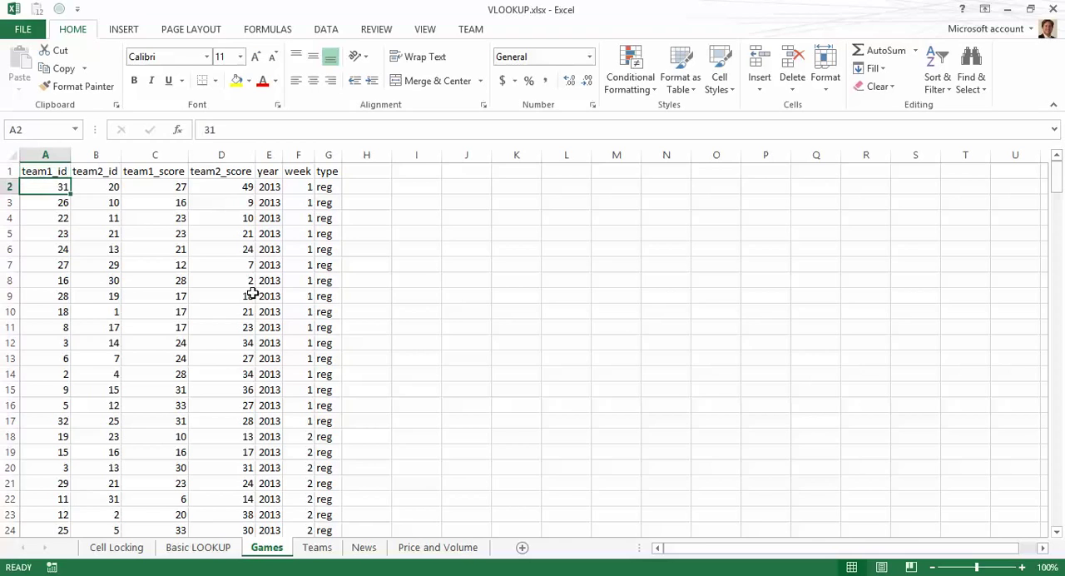
key(Right)
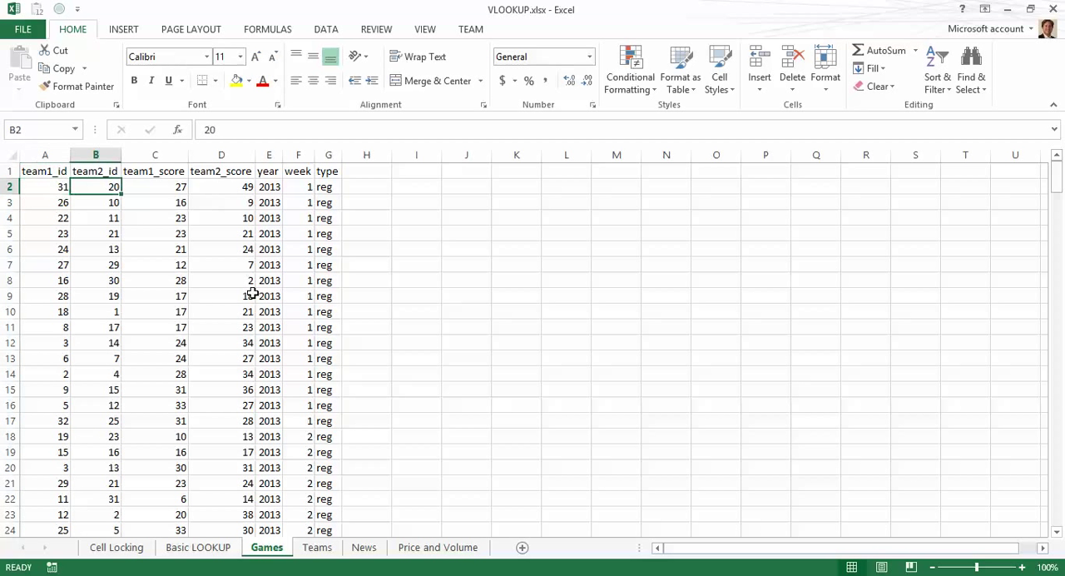
Step: Examine the team ID and score columns on the Games sheet
key(Right)
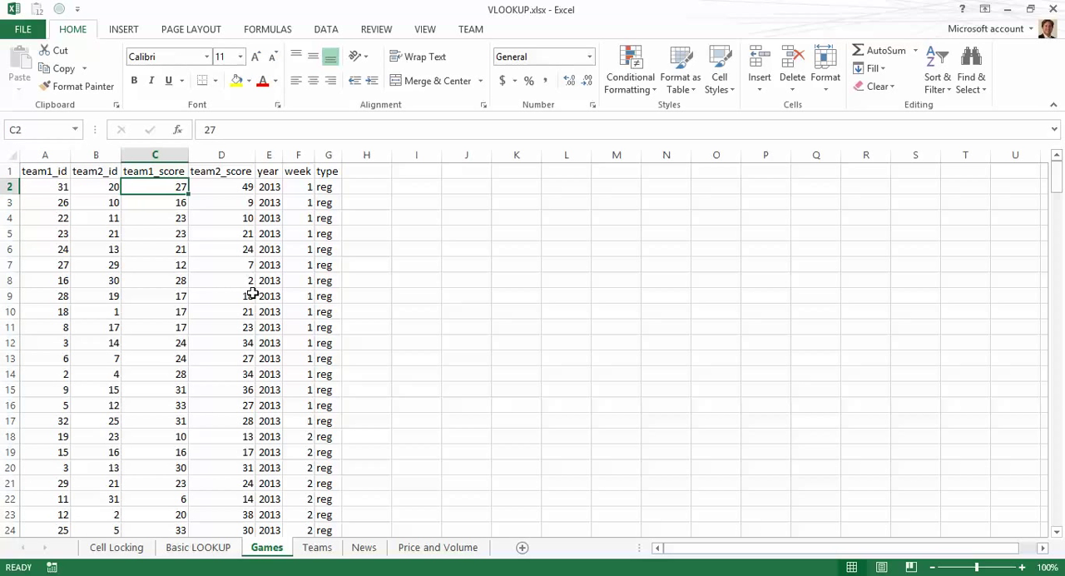
key(Left)
key(Left)
key(Right)
key(Right)
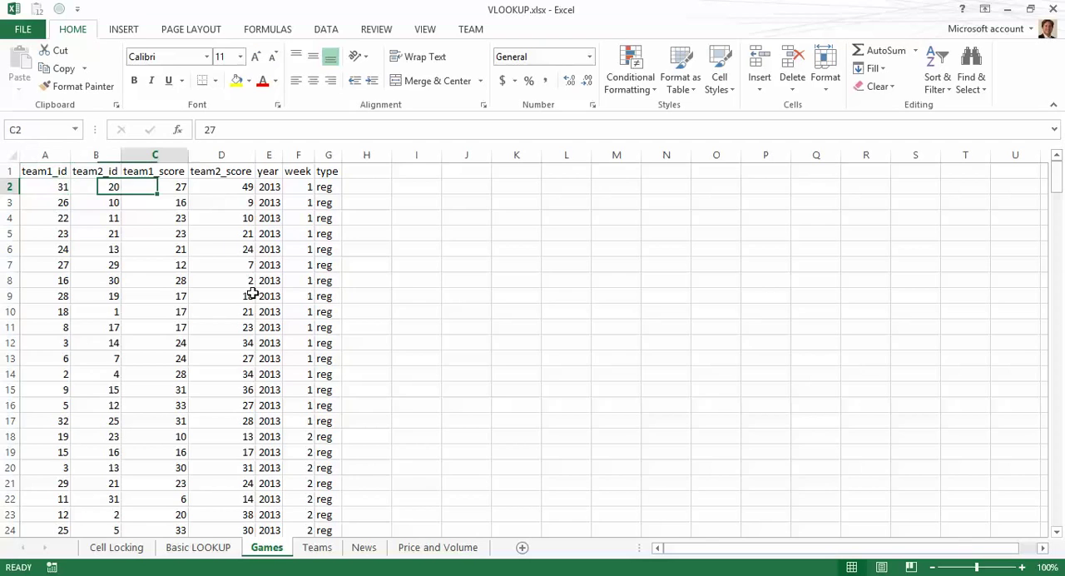
key(Left)
key(Right)
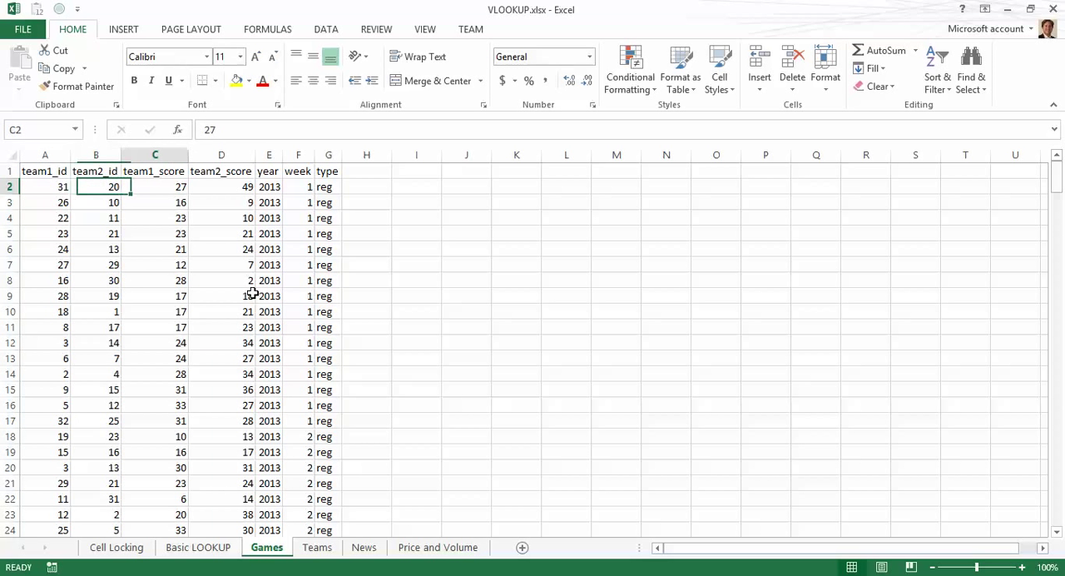
key(Right)
key(Right)
key(Left)
key(Left)
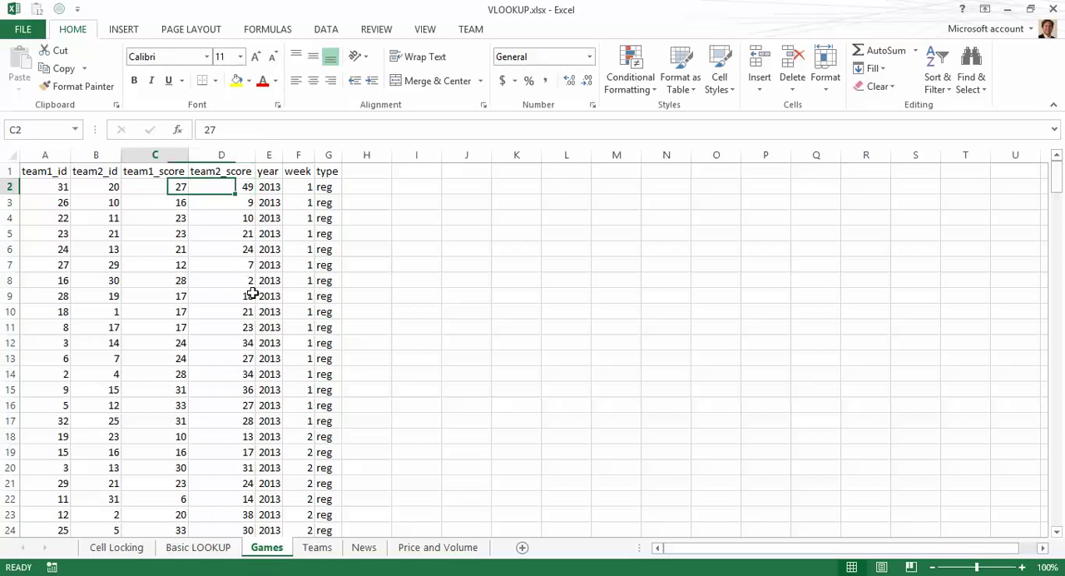
key(Left)
key(Left)
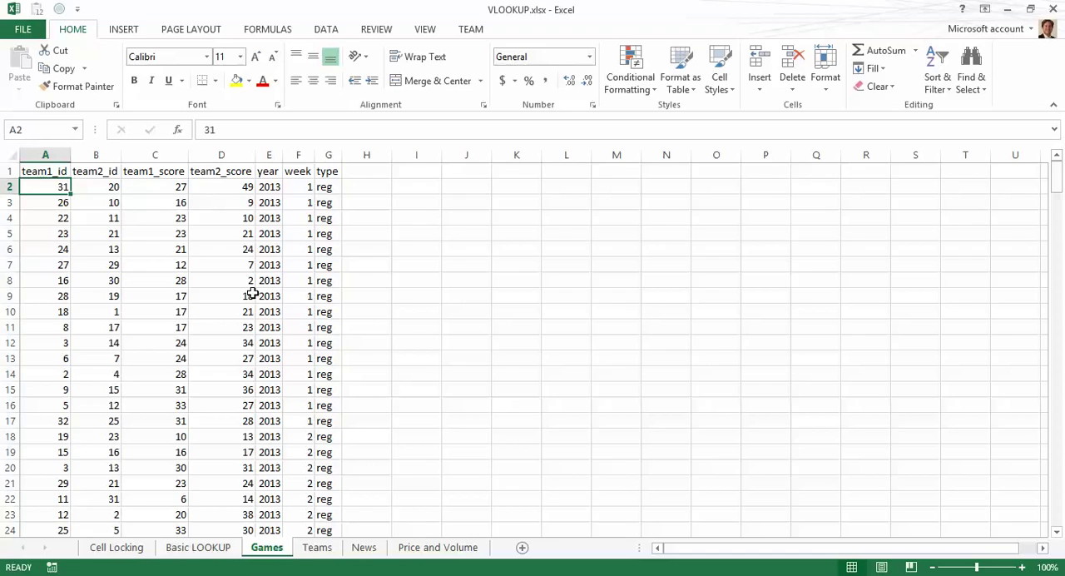
Step: Compare the Teams sheet's id-to-team-name list against the team ID columns on the Games sheet
key(ctrl+Page_Down)
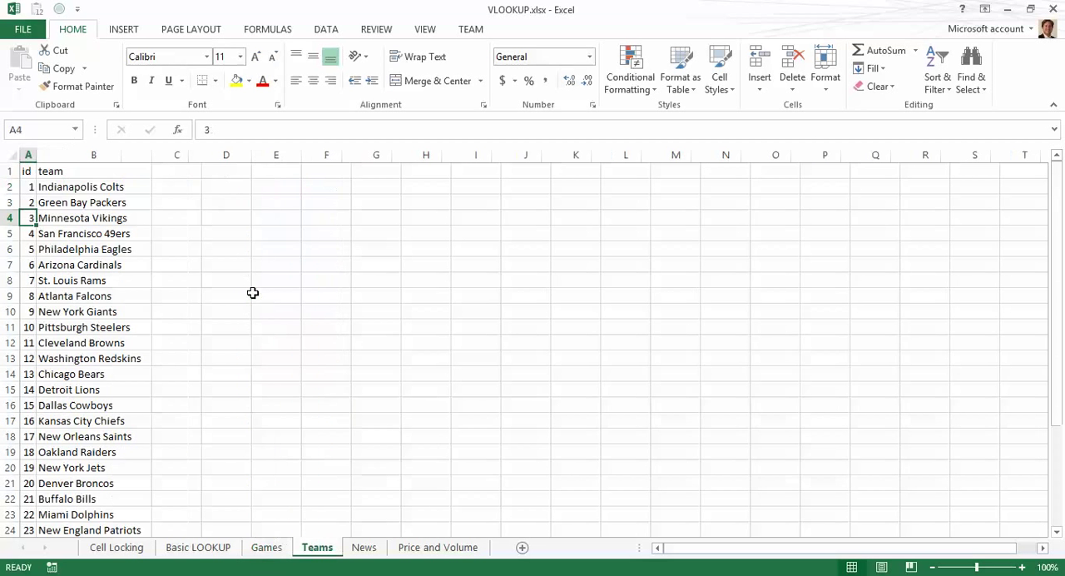
key(Up)
key(Up)
key(Up)
key(Down)
key(Down)
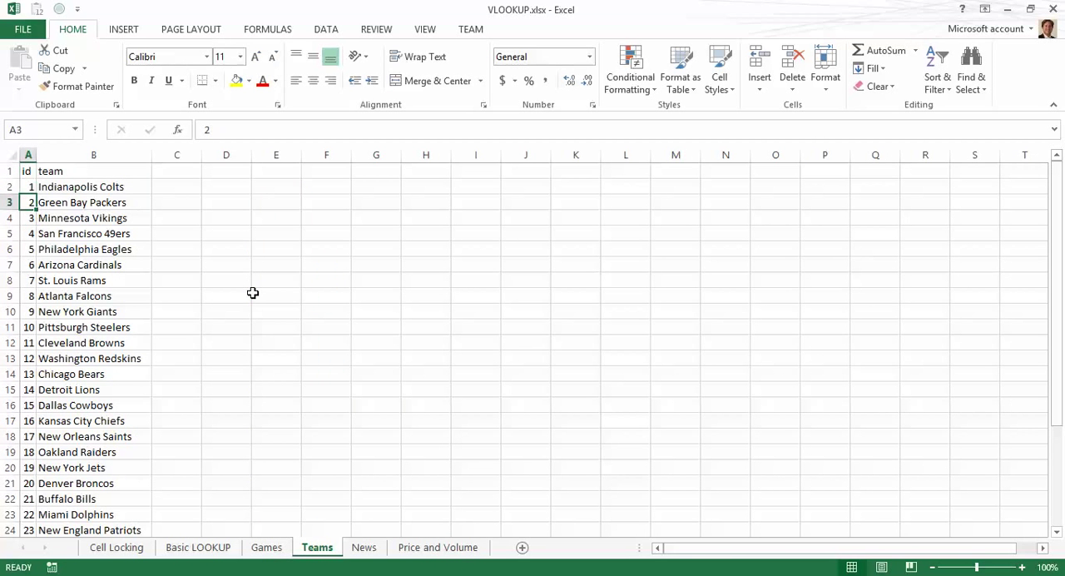
key(Right)
key(Up)
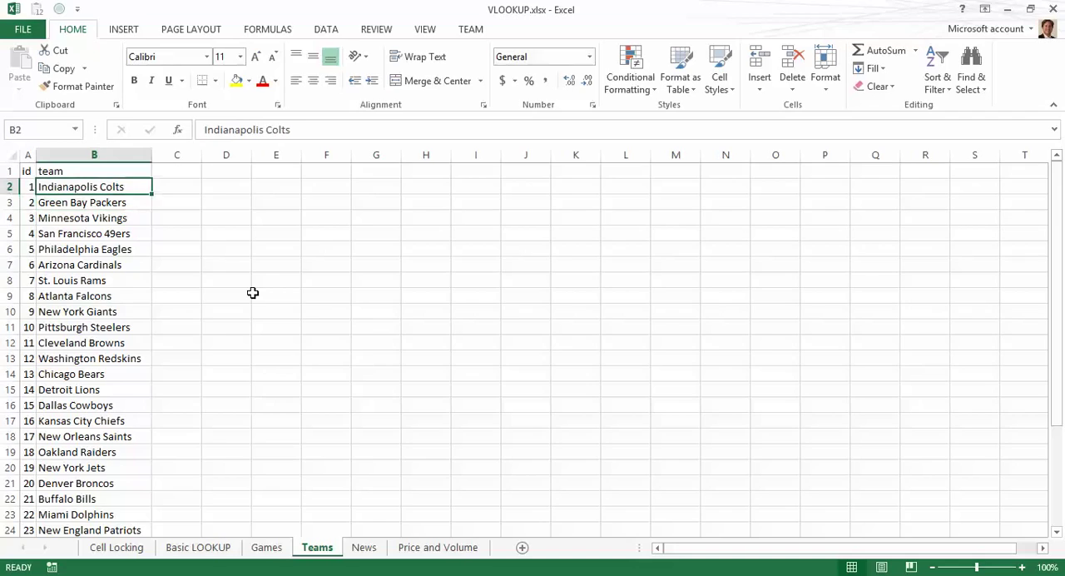
key(ctrl+Page_Up)
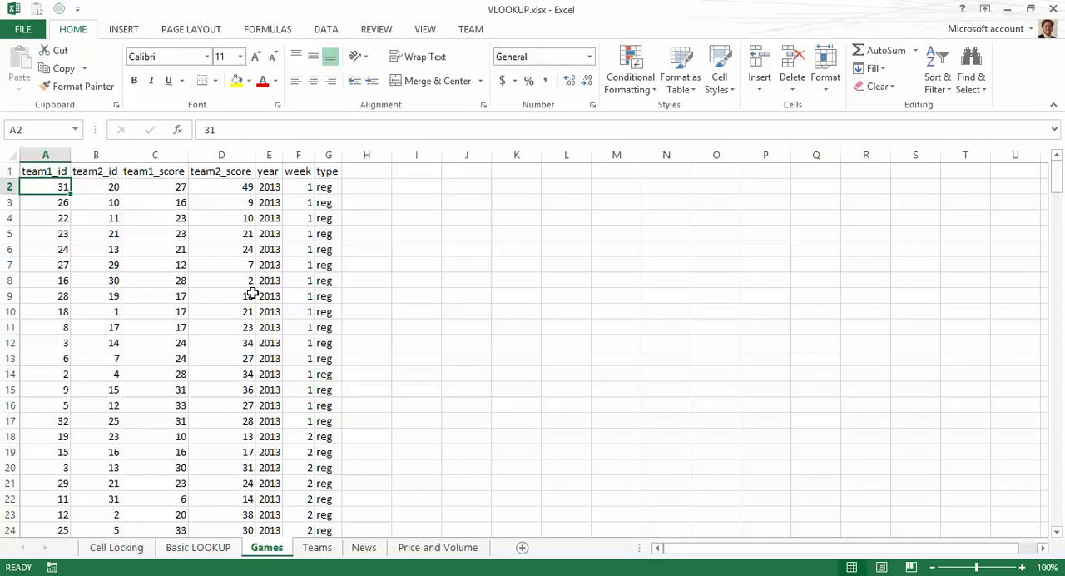
key(ctrl+Page_Down)
key(Down)
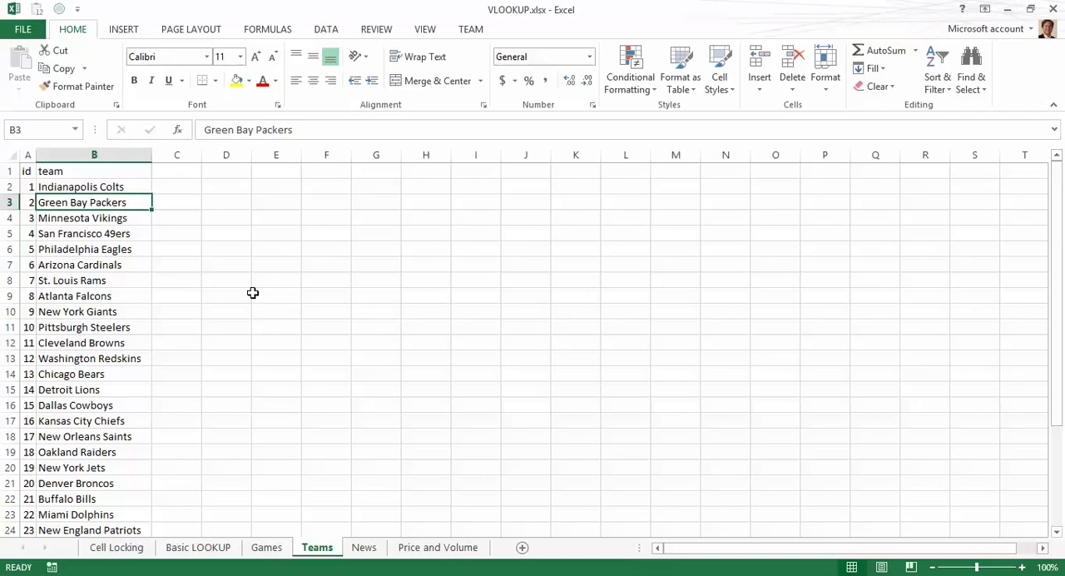
key(Page_Down)
key(Down)
key(Down)
key(Down)
key(Down)
key(Down)
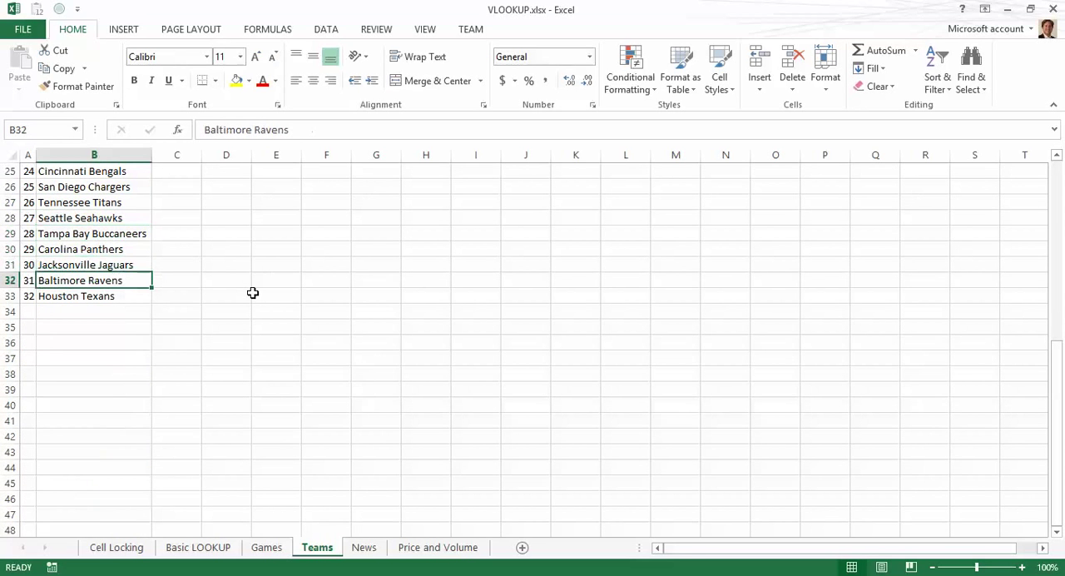
key(Left)
key(shift+Right)
key(shift+Left)
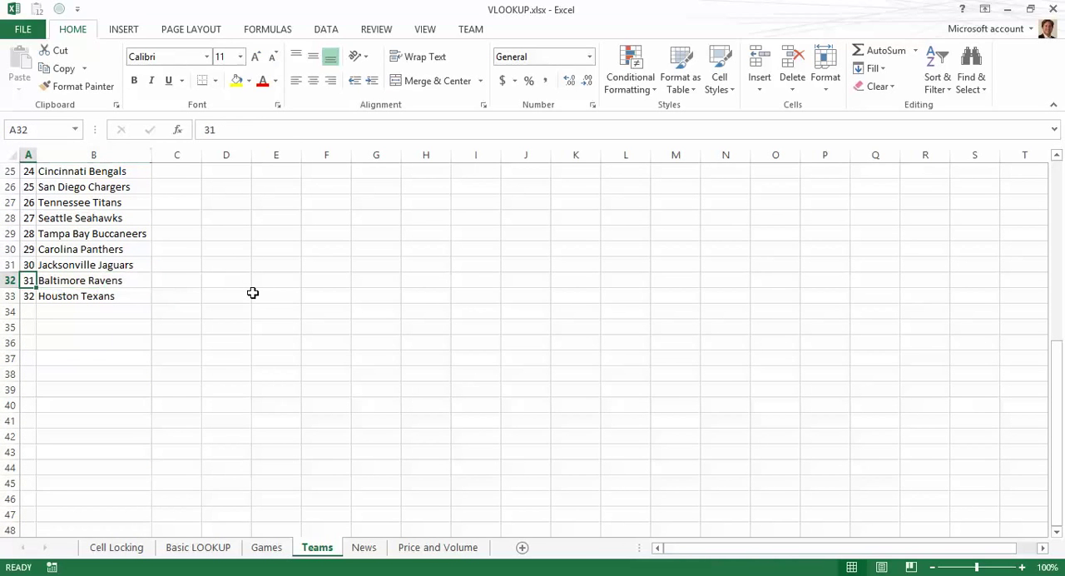
key(ctrl+Page_Up)
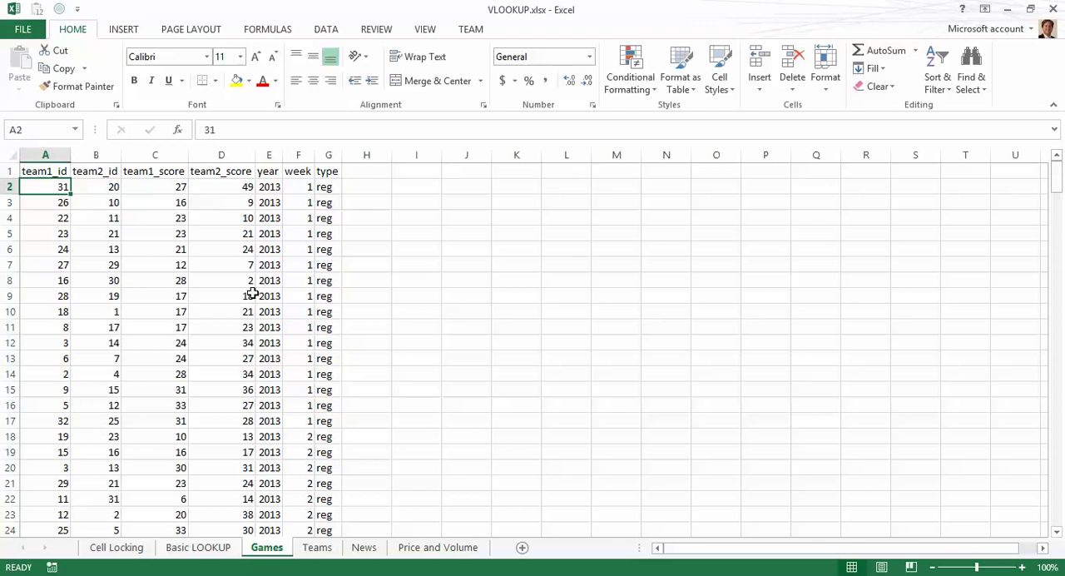
key(Right)
key(Right)
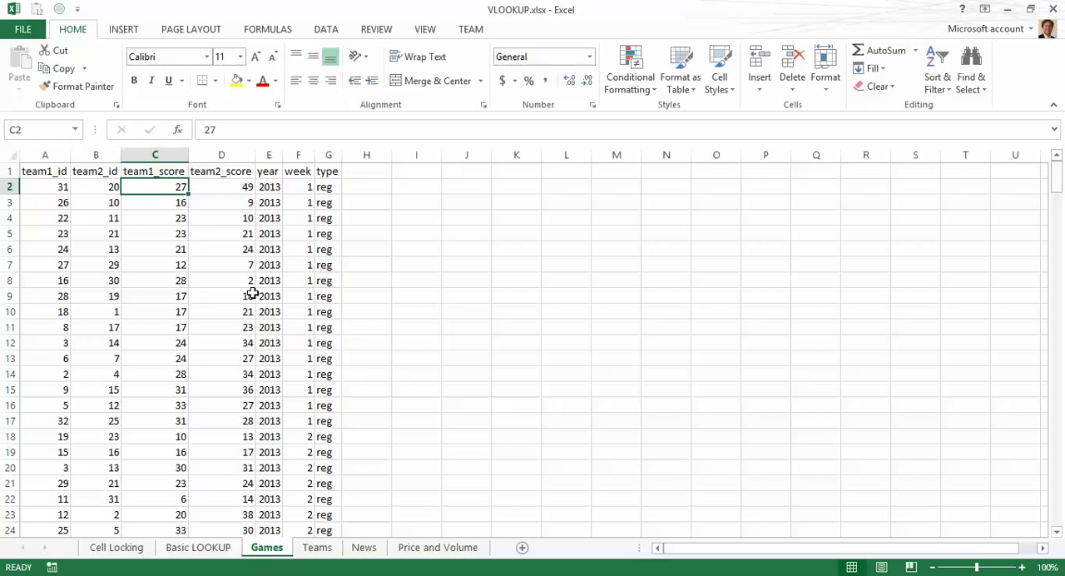
key(Right)
key(Right)
key(Left)
key(Left)
key(Left)
key(Left)
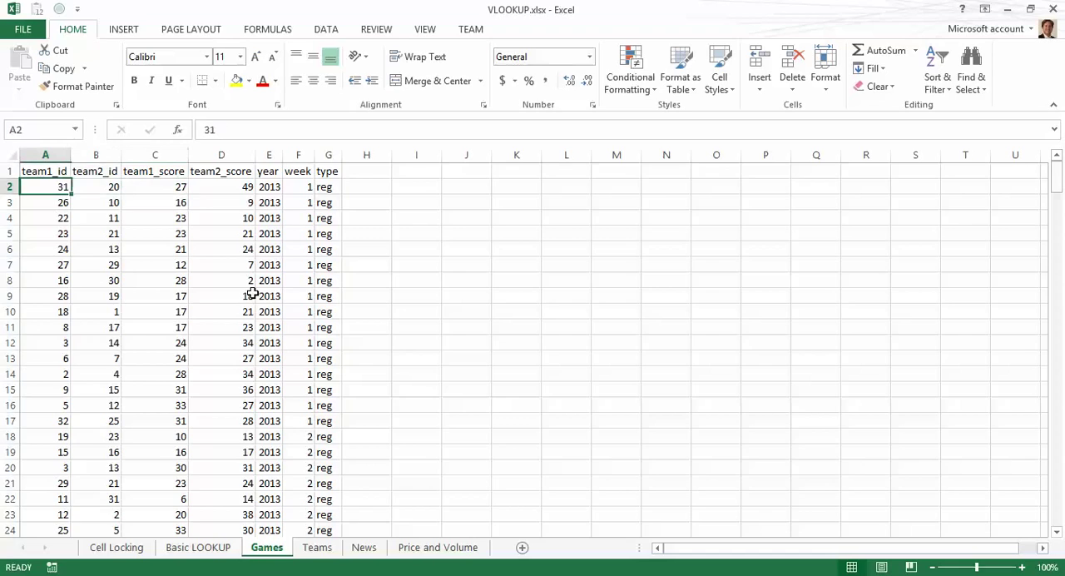
key(Right)
key(Right)
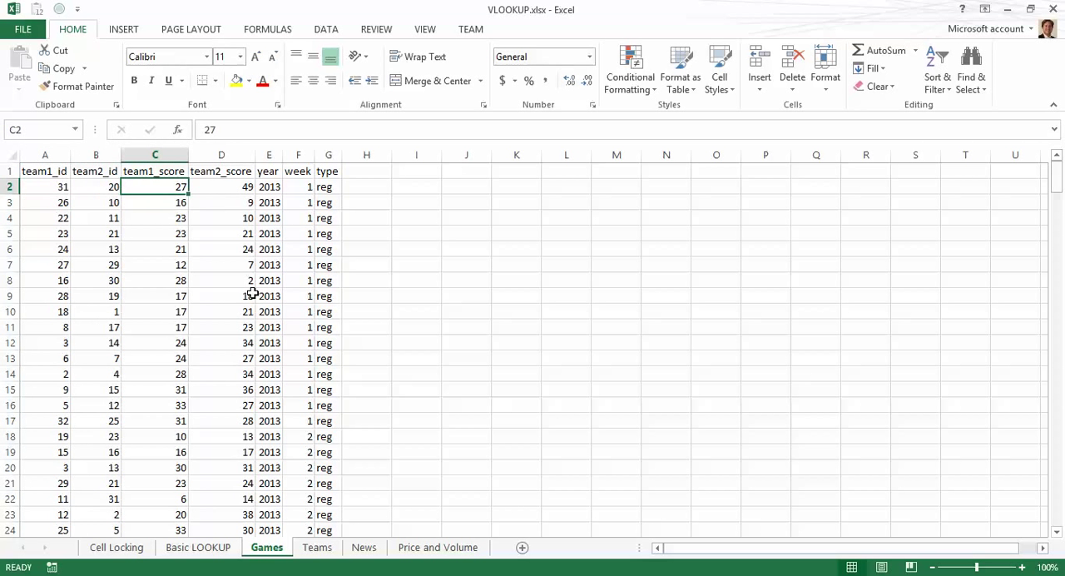
Step: Insert two blank columns before the team1_score column on the Games sheet
click(155, 156)
drag(208, 154, 168, 153)
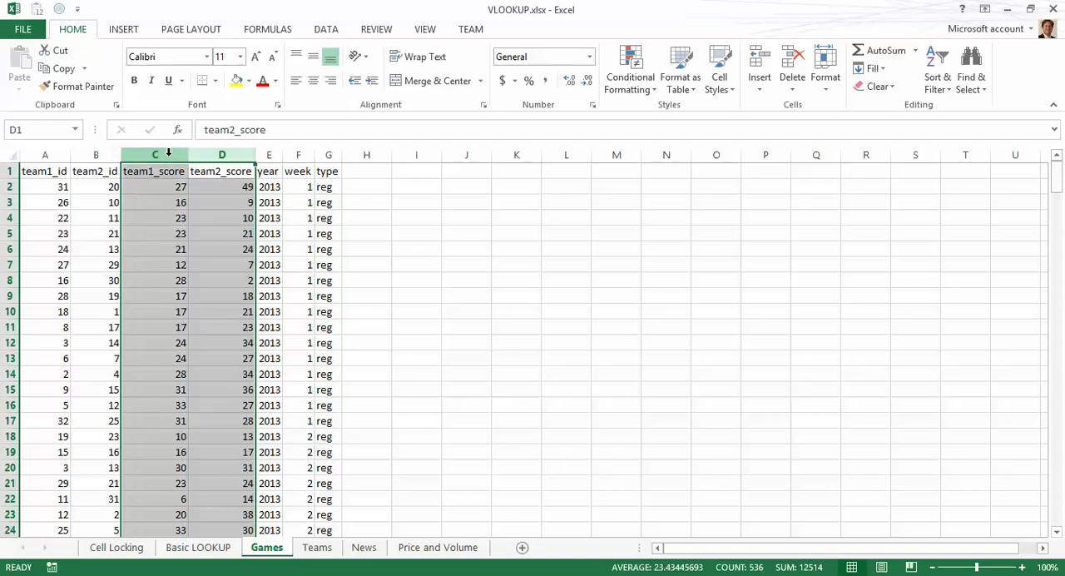
right_click(170, 154)
click(206, 265)
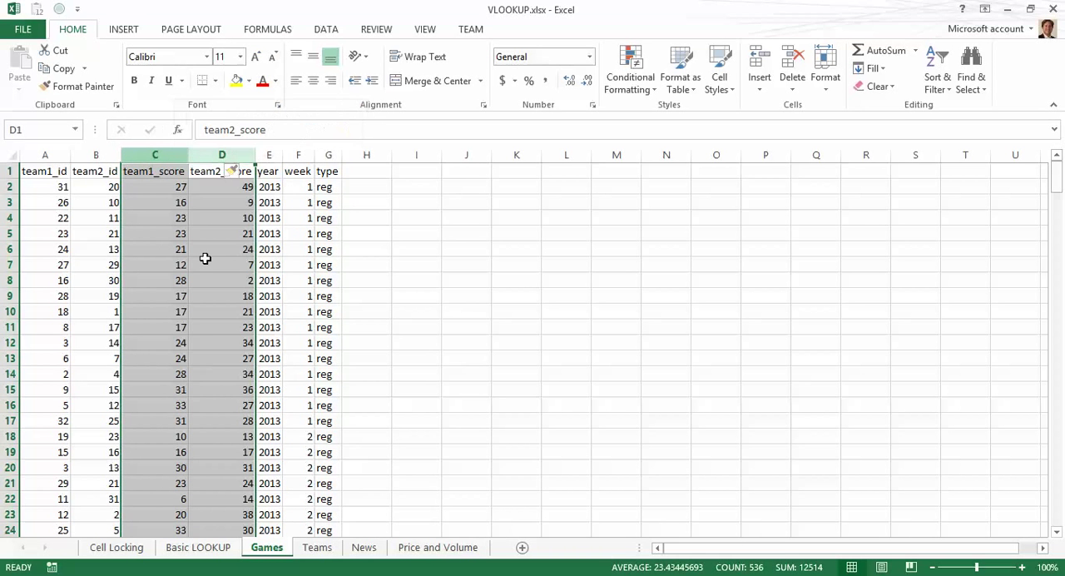
Step: Add the headers team1_name and team2_name in cells C1 and D1
click(149, 173)
click(148, 173)
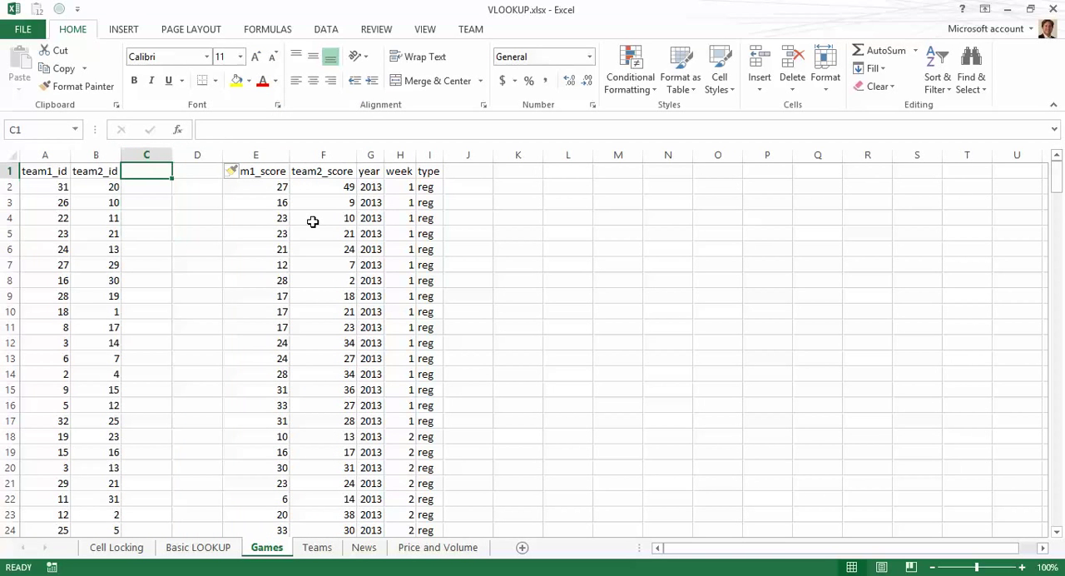
text(team1_na)
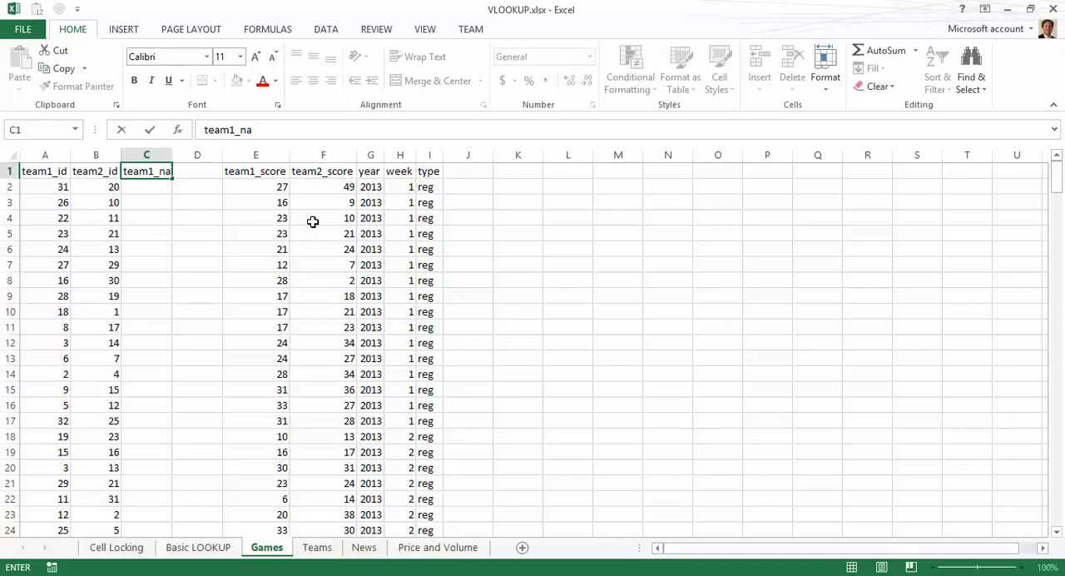
text(me)
key(Tab)
text(team2_name)
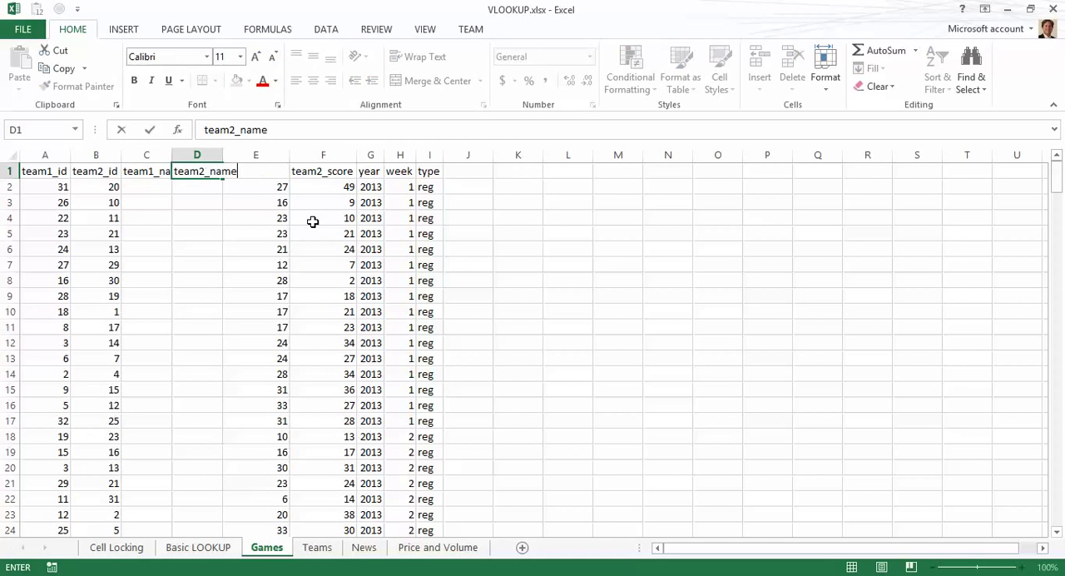
key(Return)
Step: Autofit all column widths on the Games sheet and select cell C2
key(ctrl+a)
key(alt+h)
key(o)
key(i)
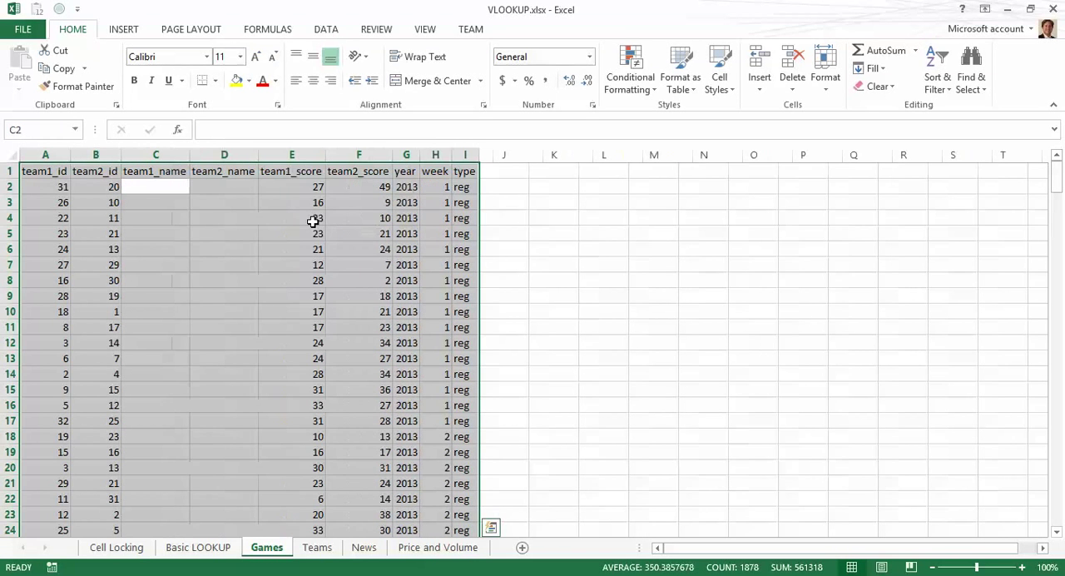
key(Up)
key(Down)
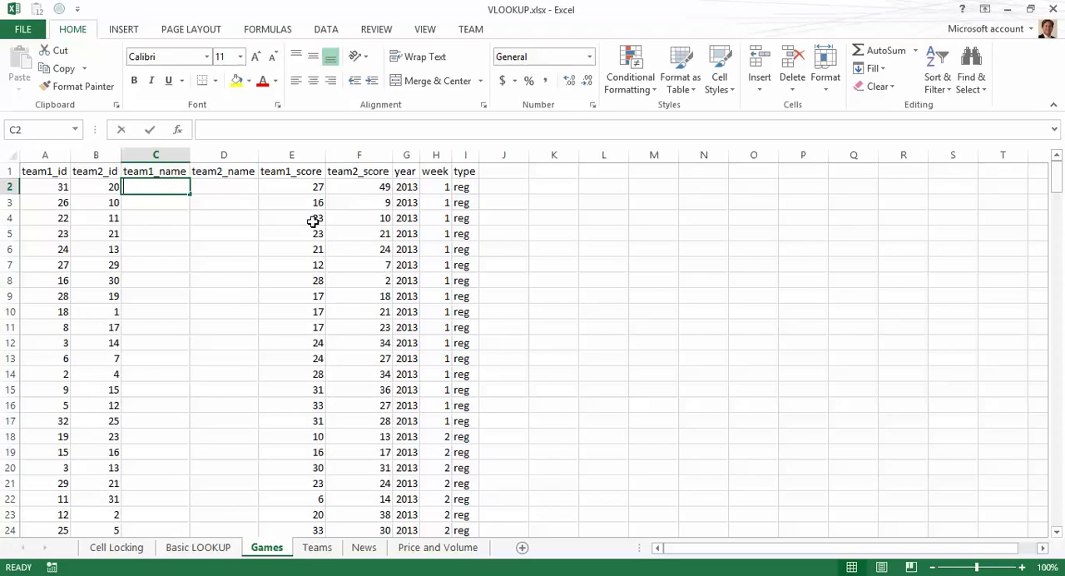
text(=)
key(BackSpace)
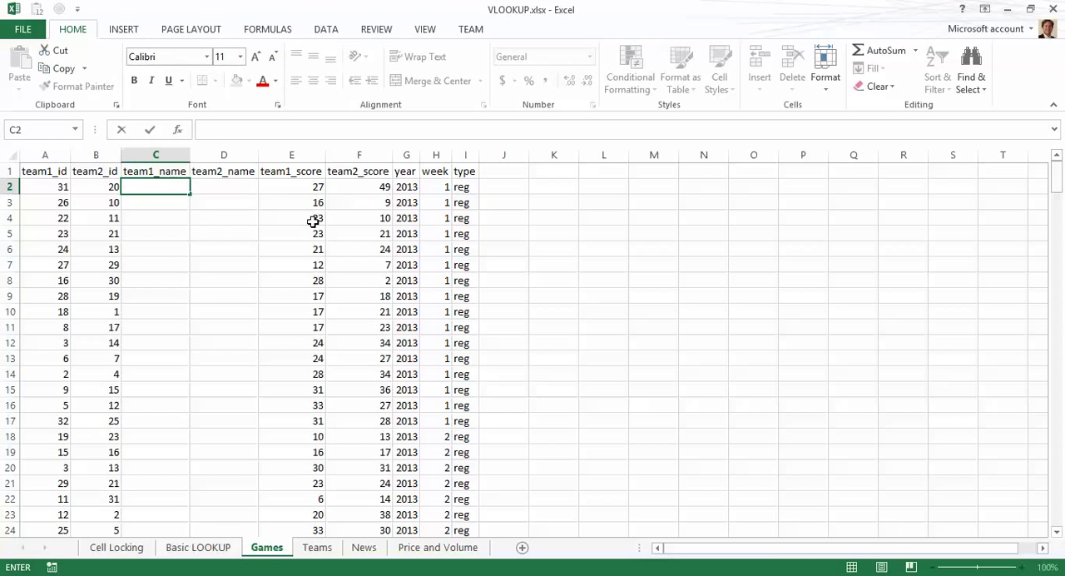
key(Escape)
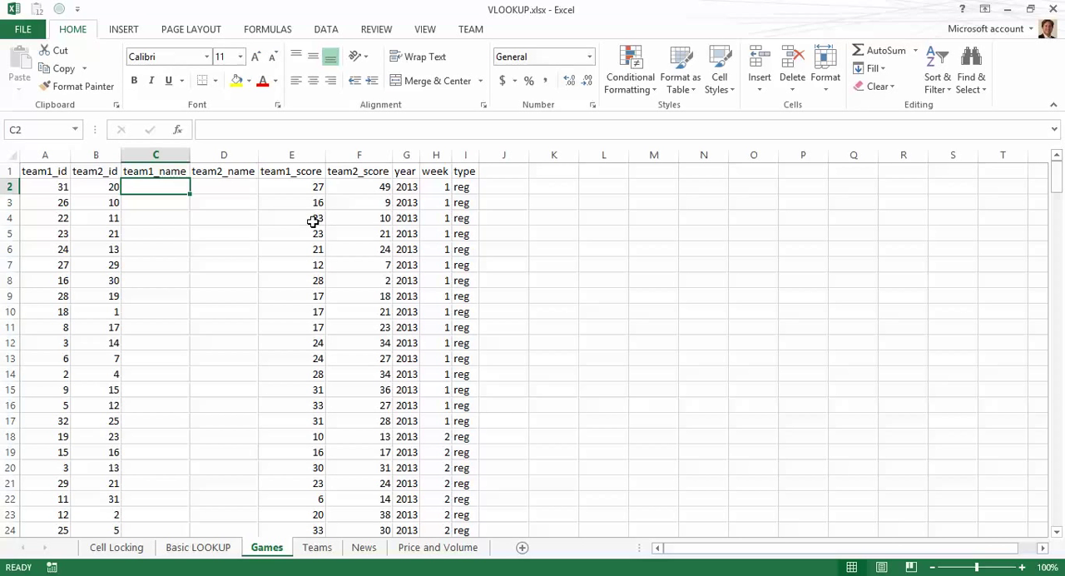
Step: Review the Teams list and the LOOKUP and VLOOKUP formulas on the Basic LOOKUP sheet
key(ctrl+Page_Down)
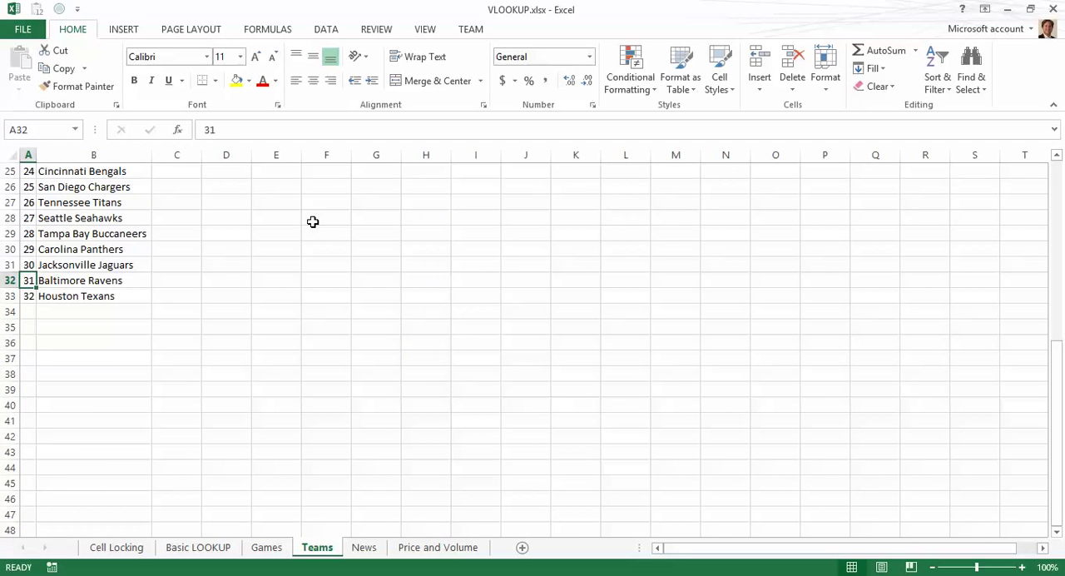
key(ctrl+Home)
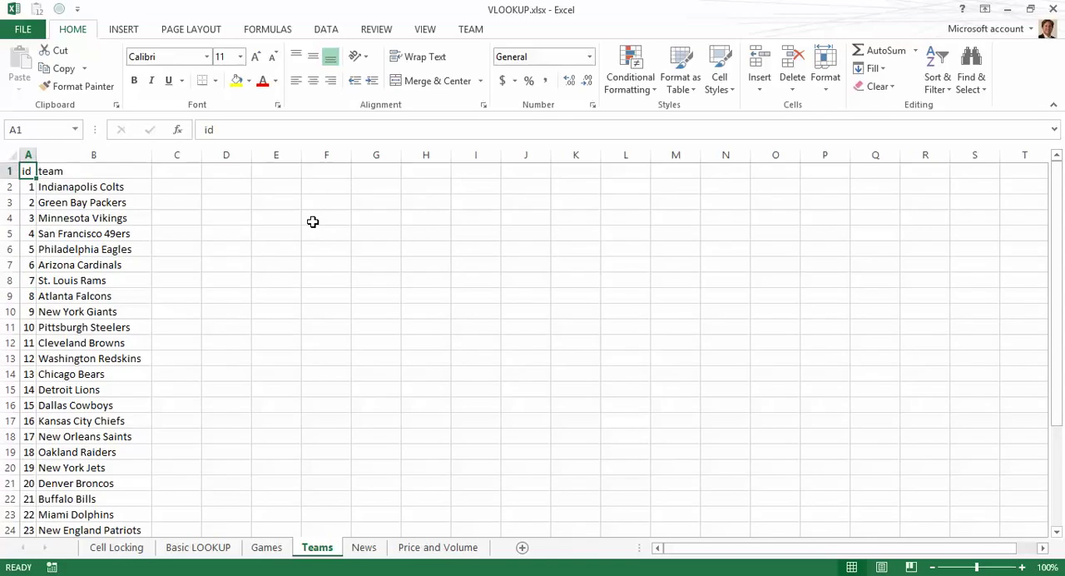
key(ctrl+Page_Up)
key(ctrl+Page_Up)
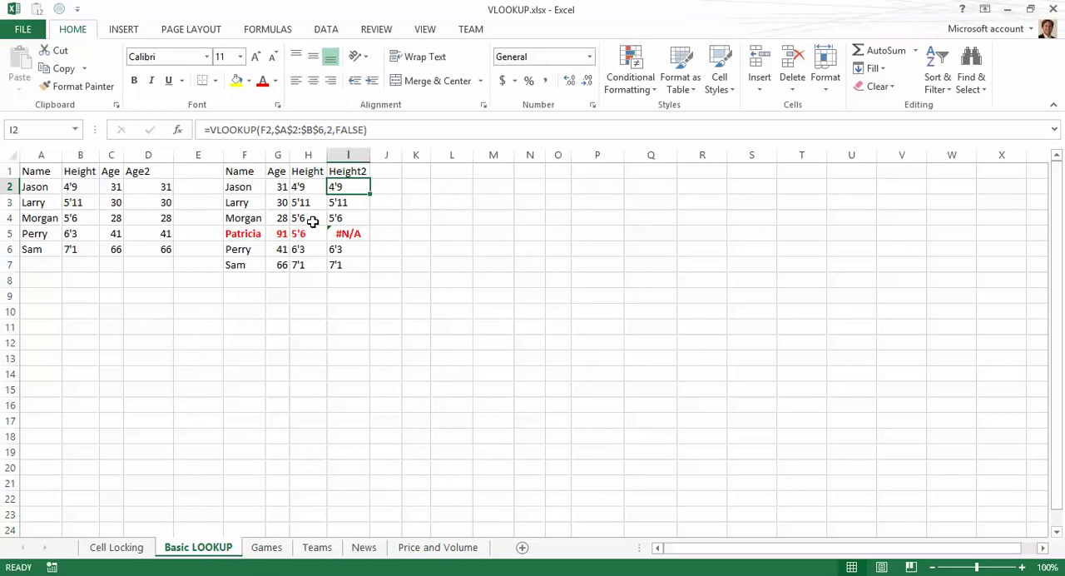
key(Left)
key(Left)
key(Left)
key(Left)
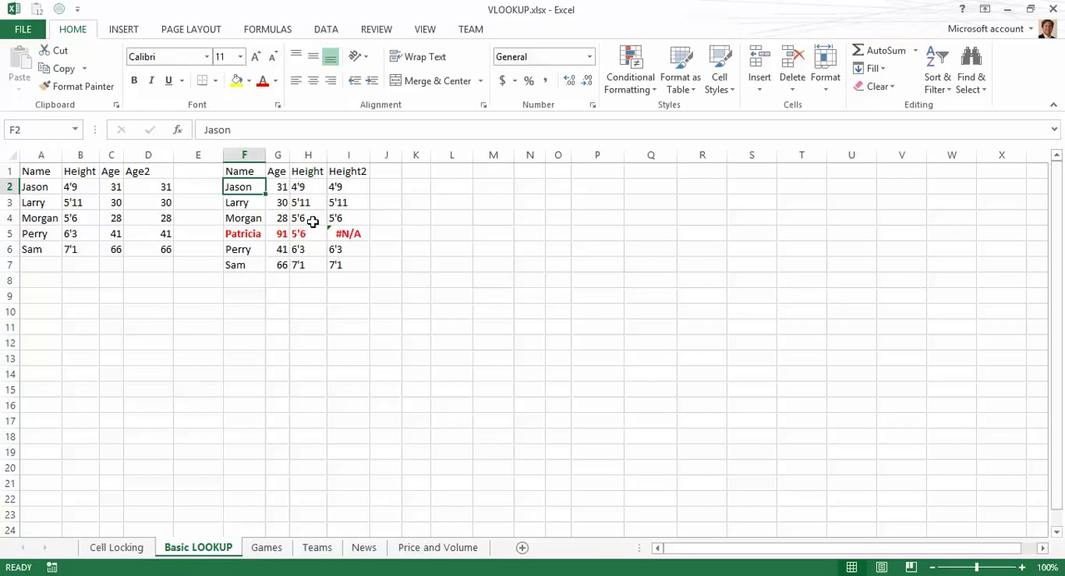
key(Right)
key(Right)
key(Right)
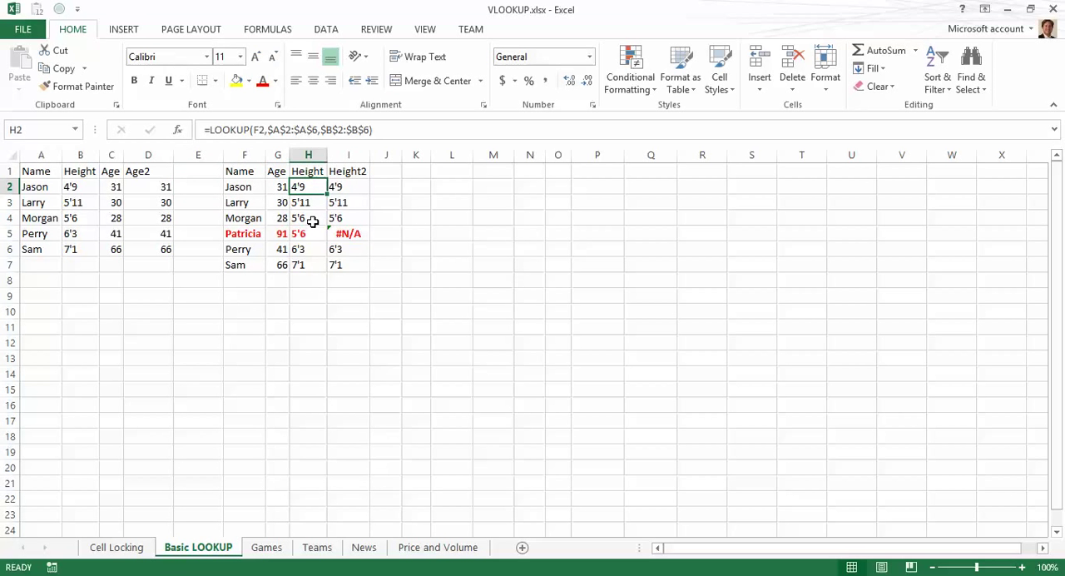
Step: Switch back and forth between the Teams and Games sheets, ending on the Games sheet
key(ctrl+Page_Down)
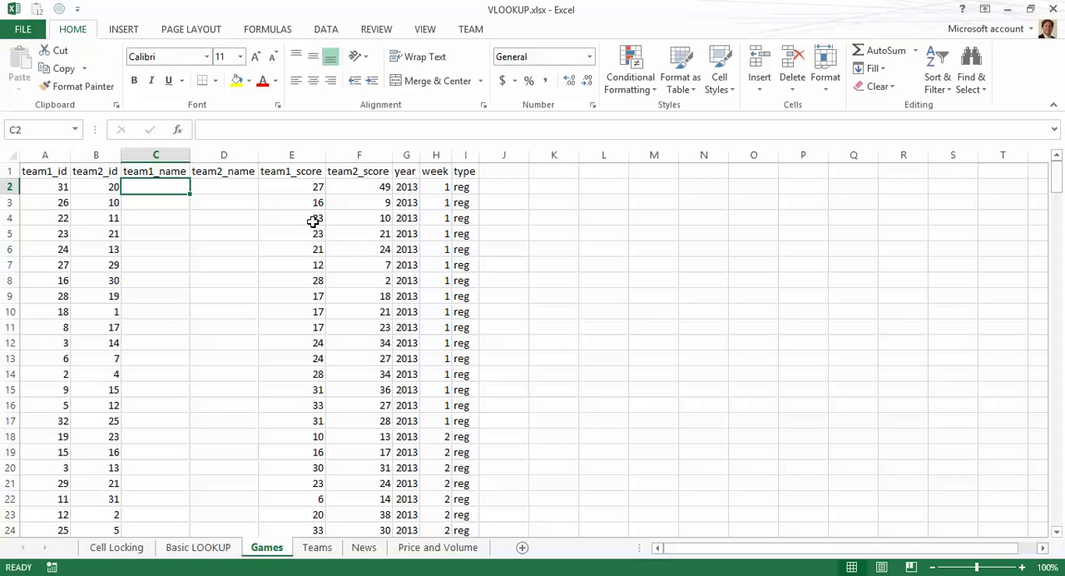
key(ctrl+Page_Down)
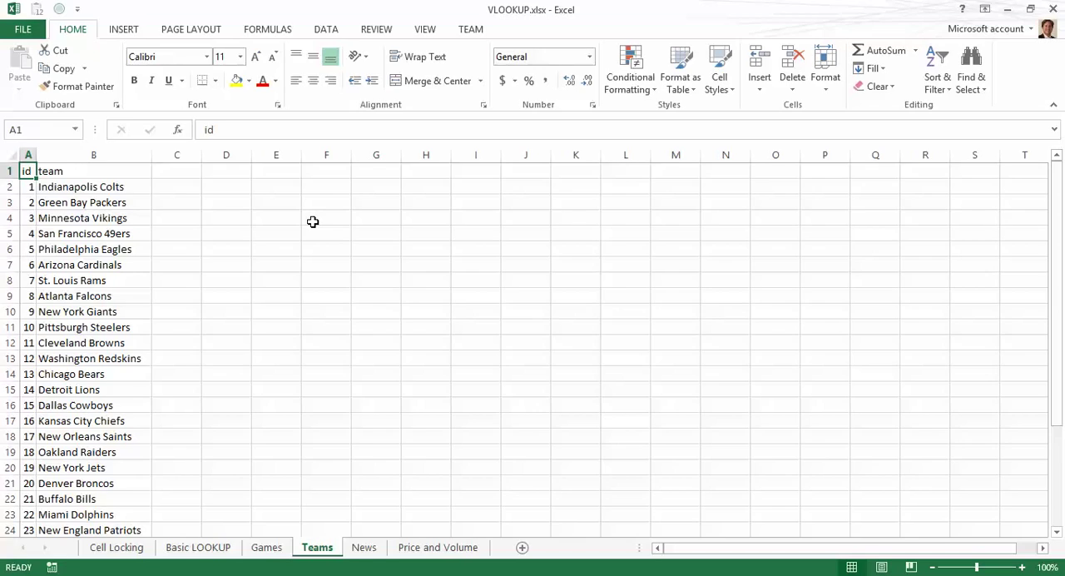
key(ctrl+Page_Up)
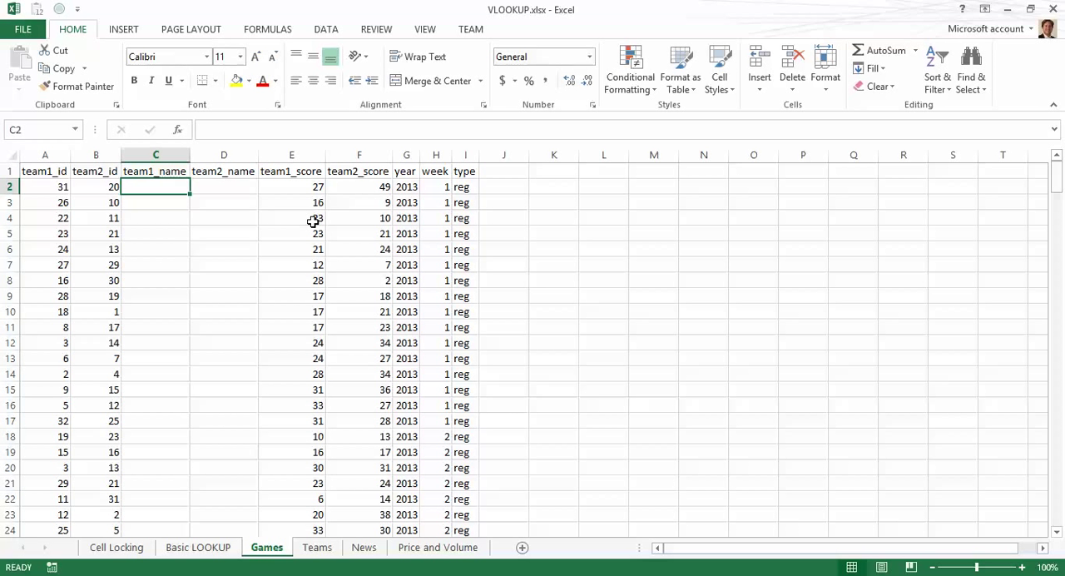
key(ctrl+Page_Down)
key(ctrl+Page_Up)
click(324, 557)
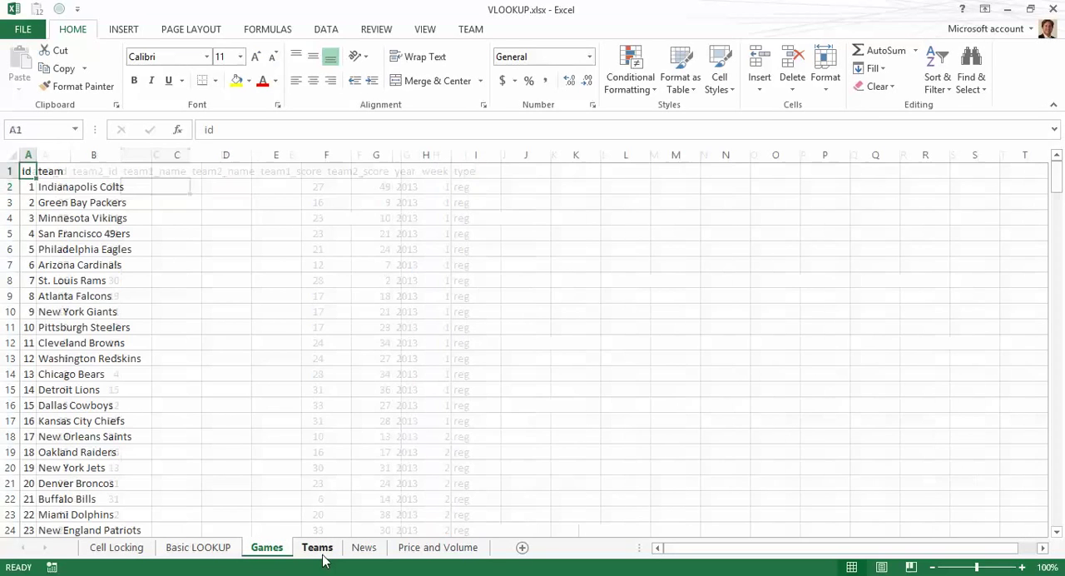
click(276, 554)
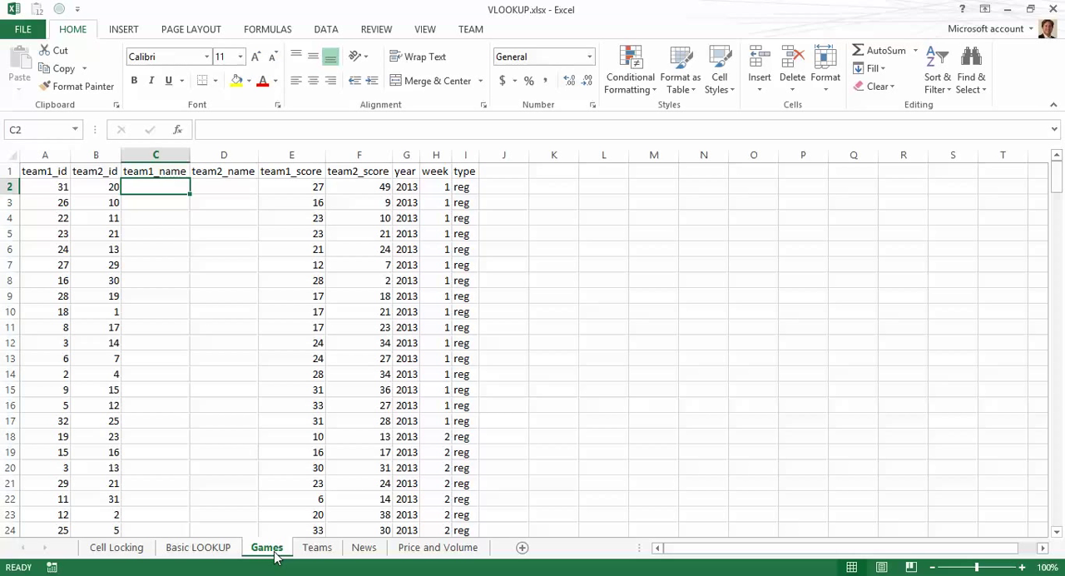
Step: Begin a VLOOKUP formula in C2 using cell A2 as the lookup value
text(=vlook)
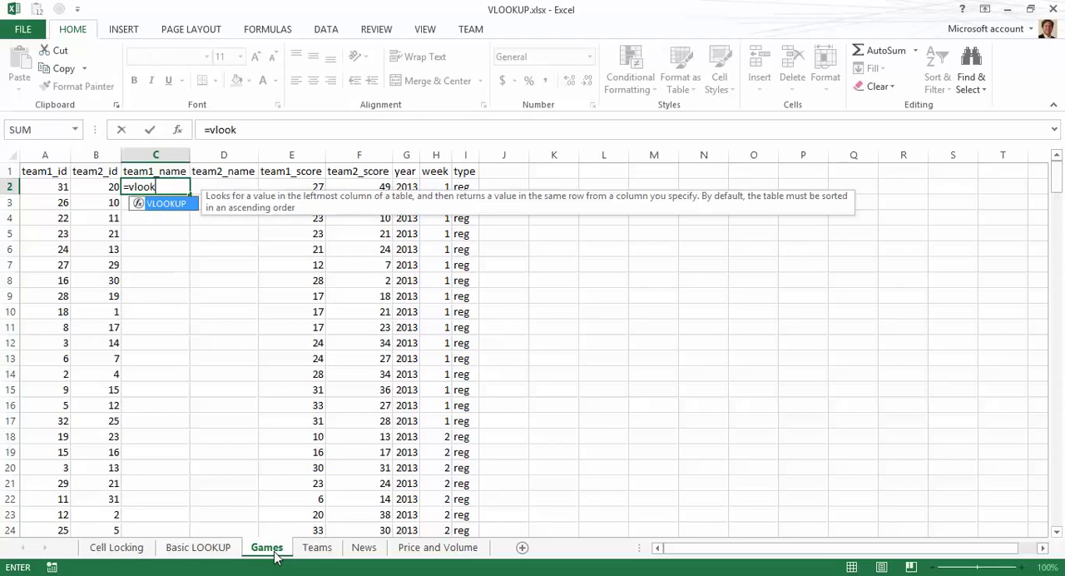
text(up()
key(Left)
key(Left)
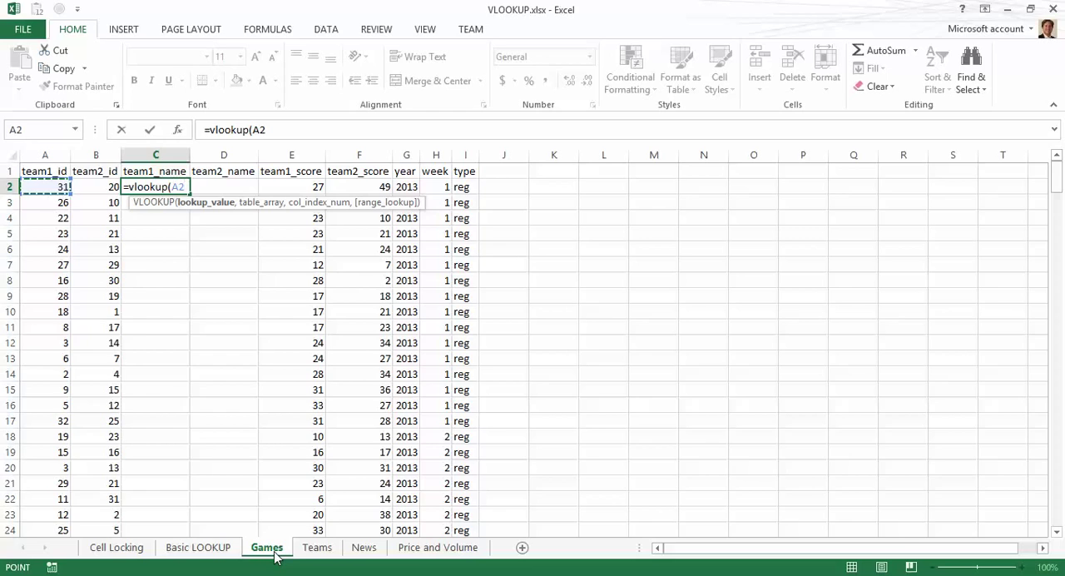
text(,)
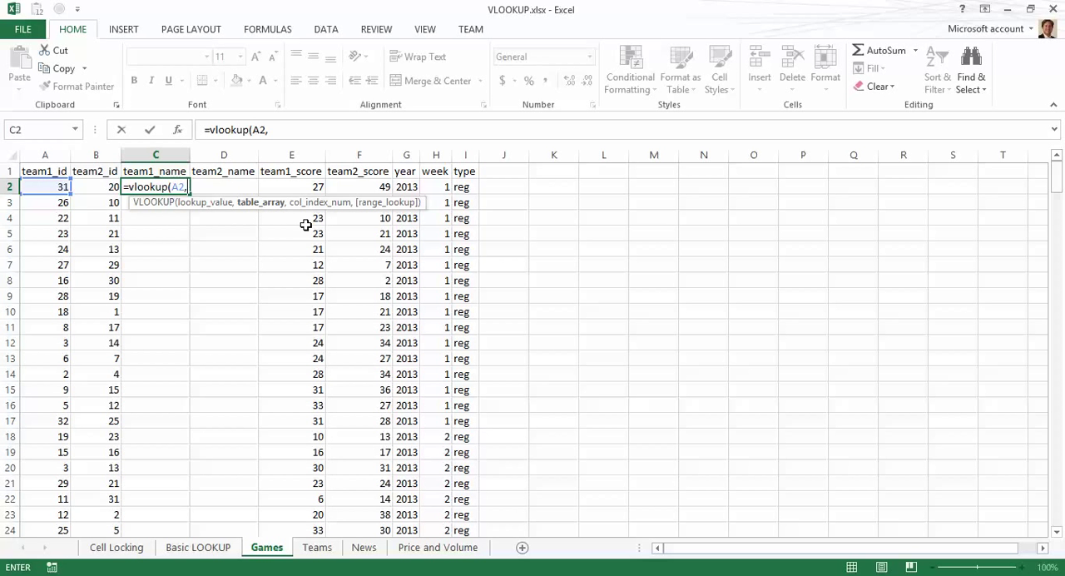
Step: Select the Teams sheet range A2:B33 as the VLOOKUP table array
key(ctrl+Page_Down)
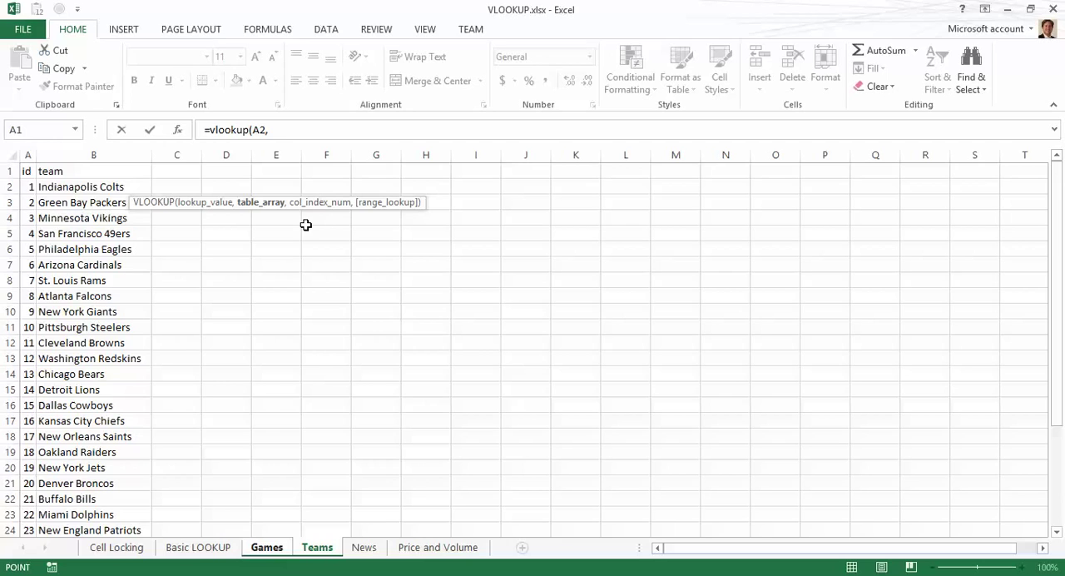
key(Down)
key(shift+Right)
key(shift+Down)
key(shift+Down)
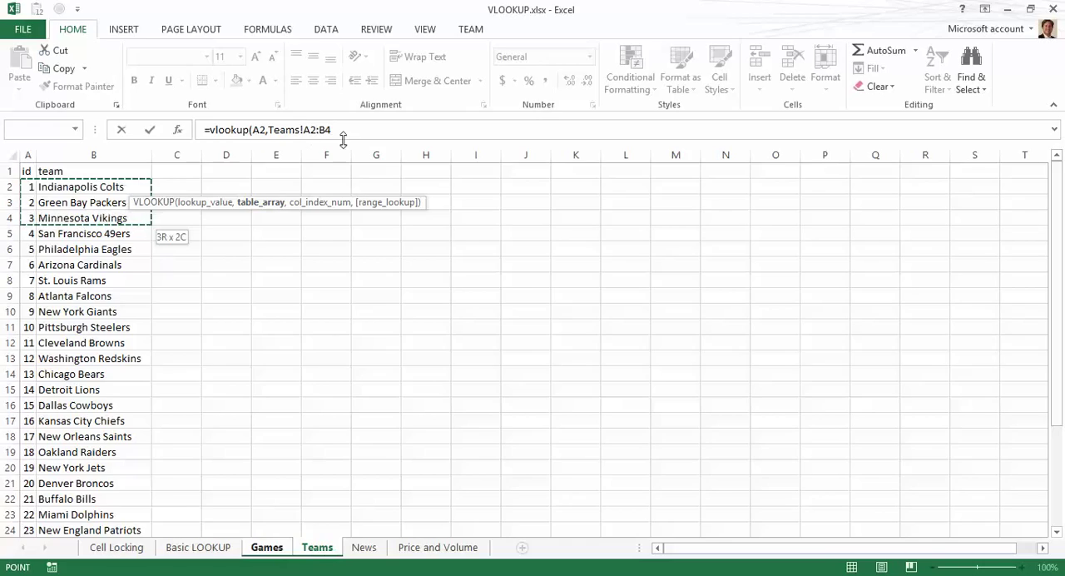
key(ctrl+shift+Down)
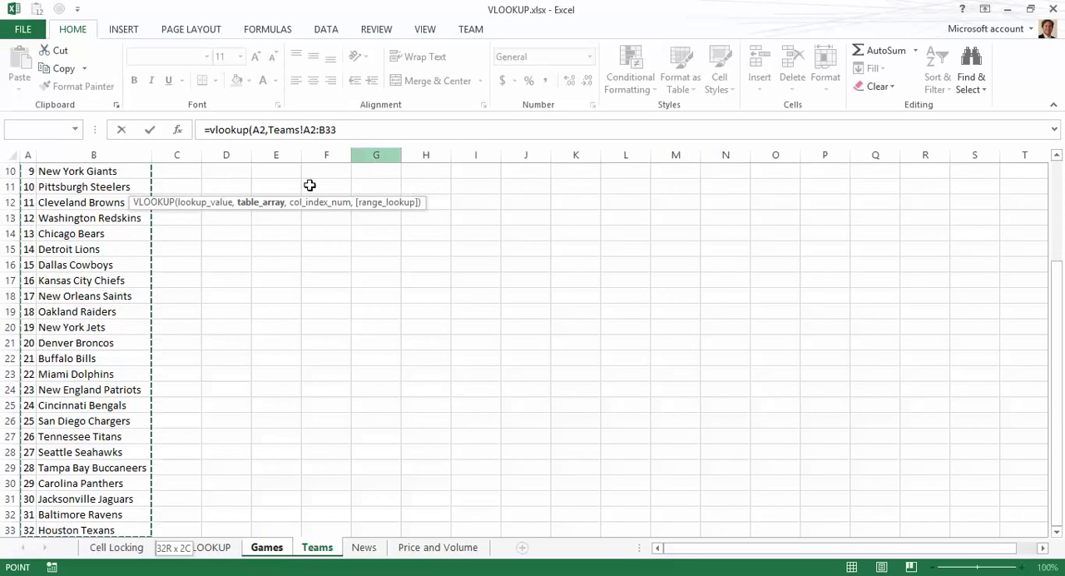
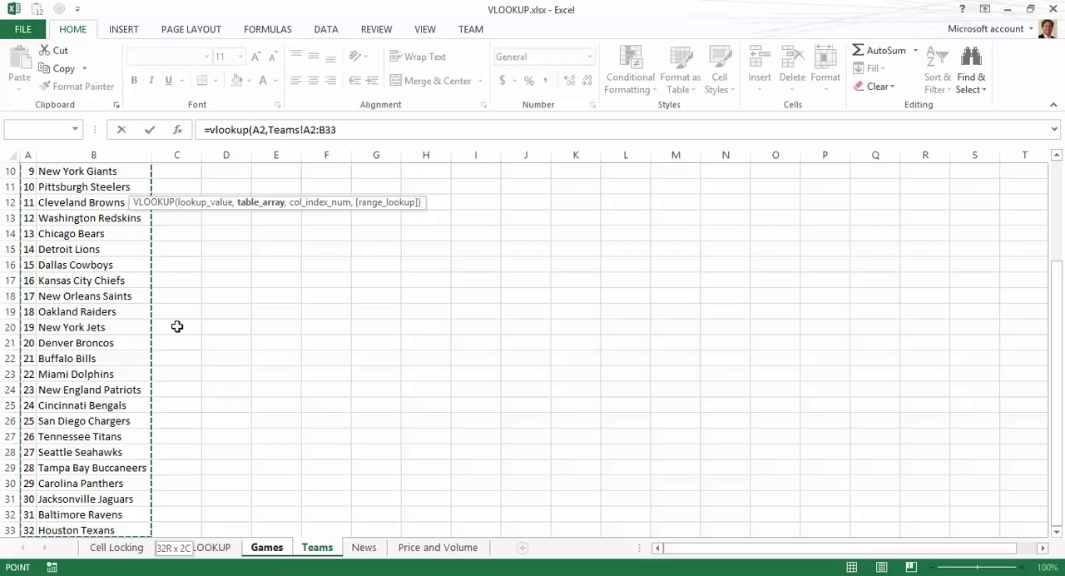
Step: Make the Teams range absolute and complete the VLOOKUP in C2 with column index 2 and FALSE for exact match
key(F4)
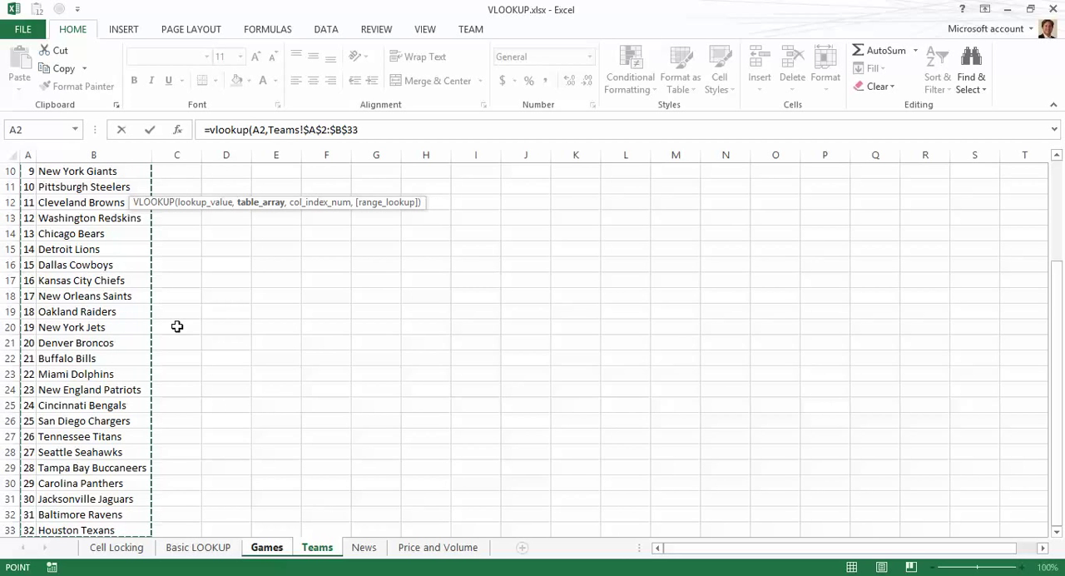
scroll(177, 326, up, 3)
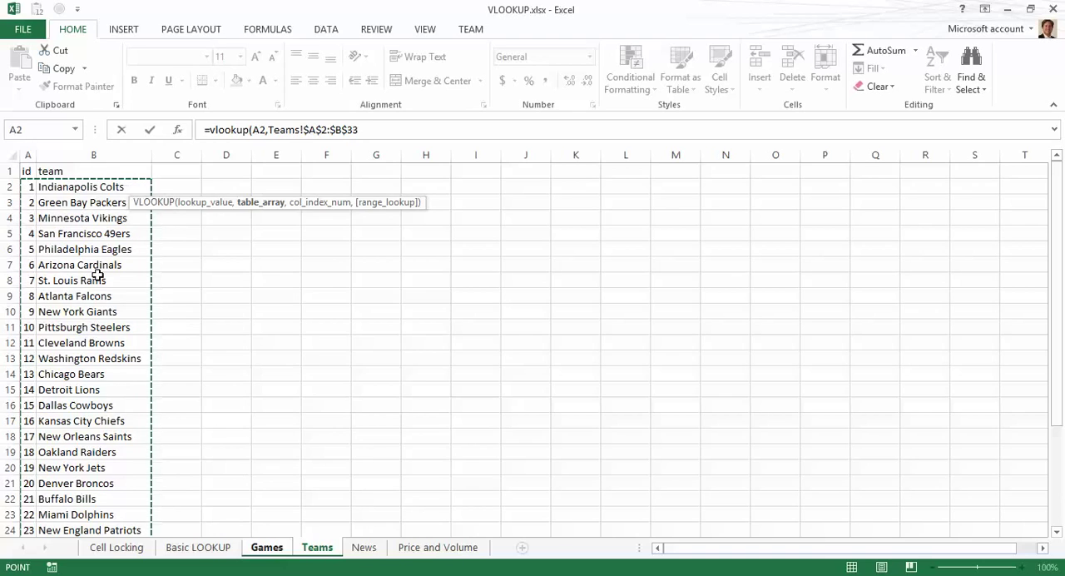
text(,)
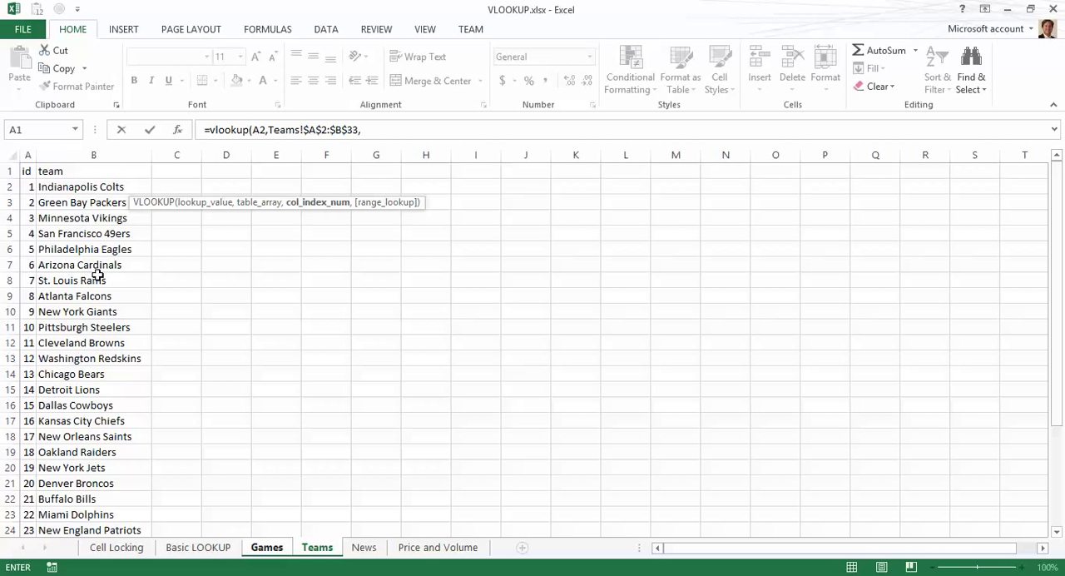
text(2)
text(,false)
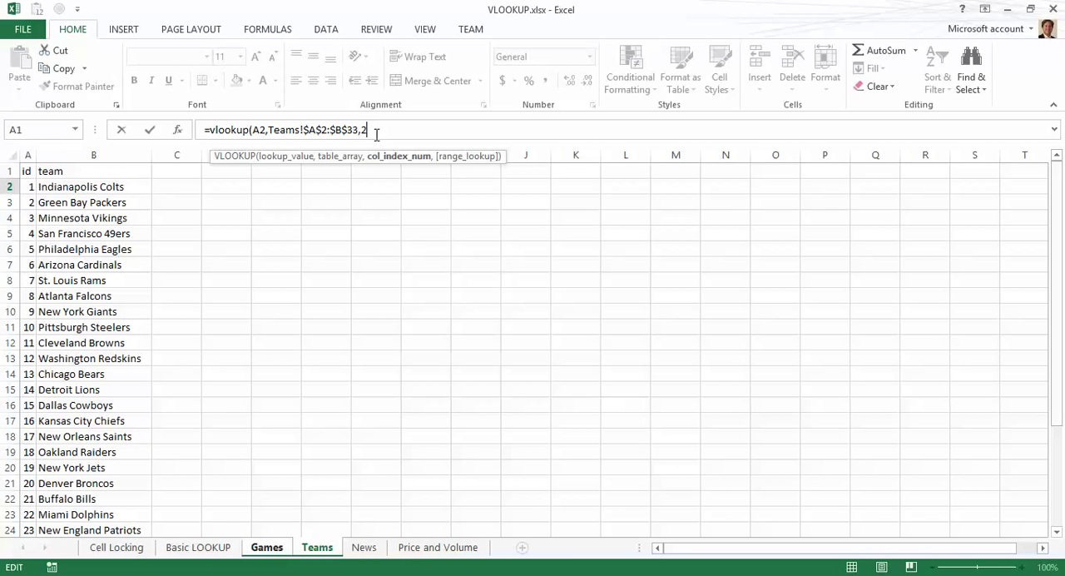
text())
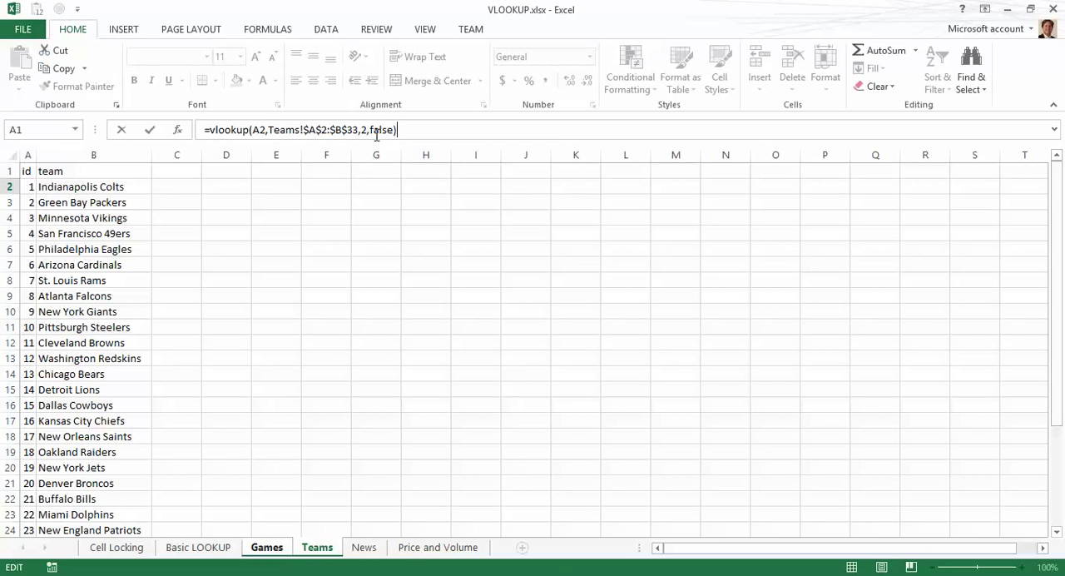
key(Return)
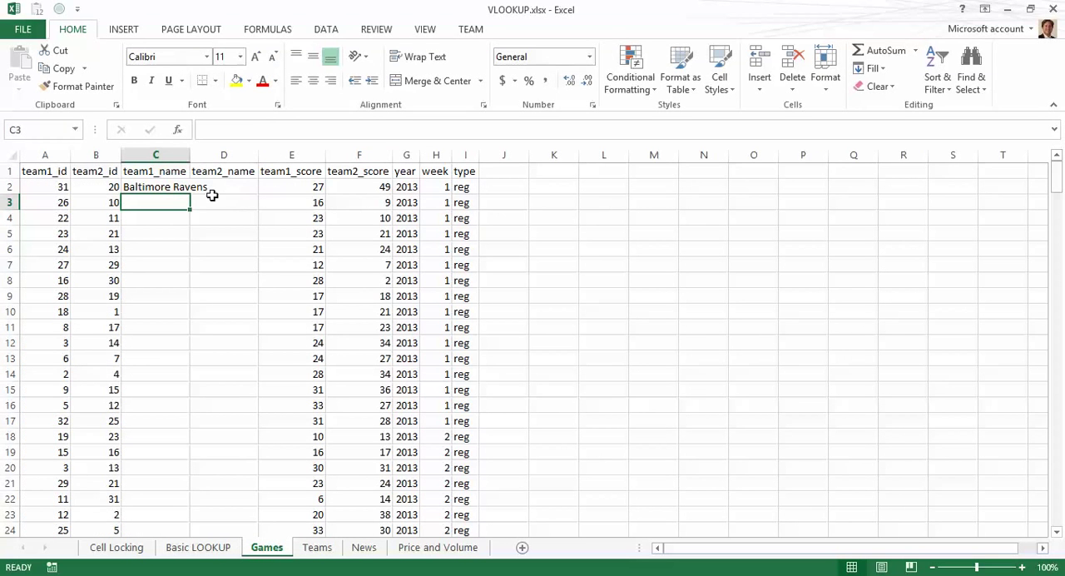
Step: Fill the C2 formula down the team1_name column and autofit that column's width
click(168, 185)
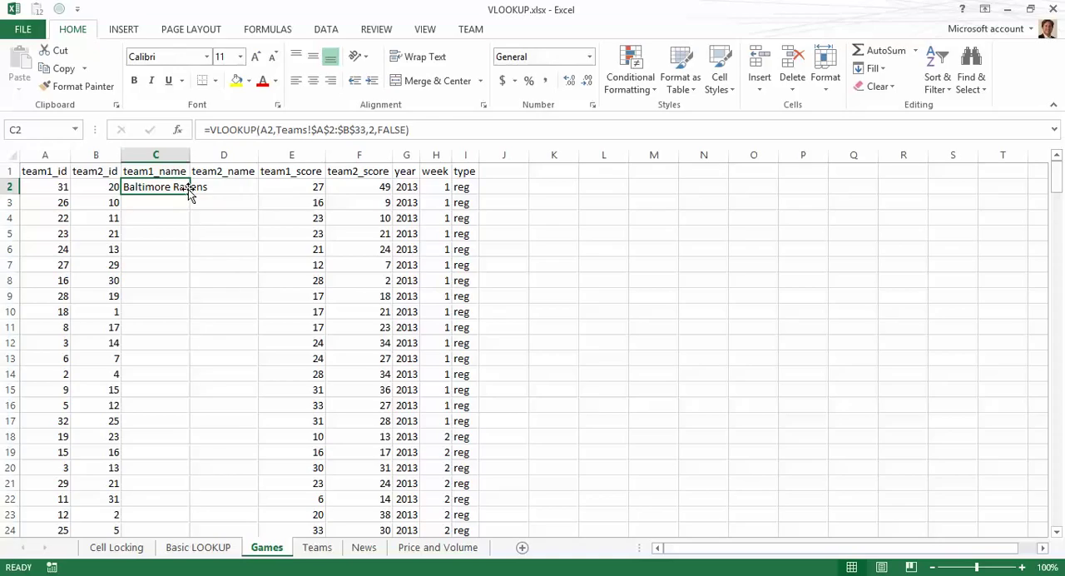
click(191, 189)
click(159, 188)
double_click(190, 197)
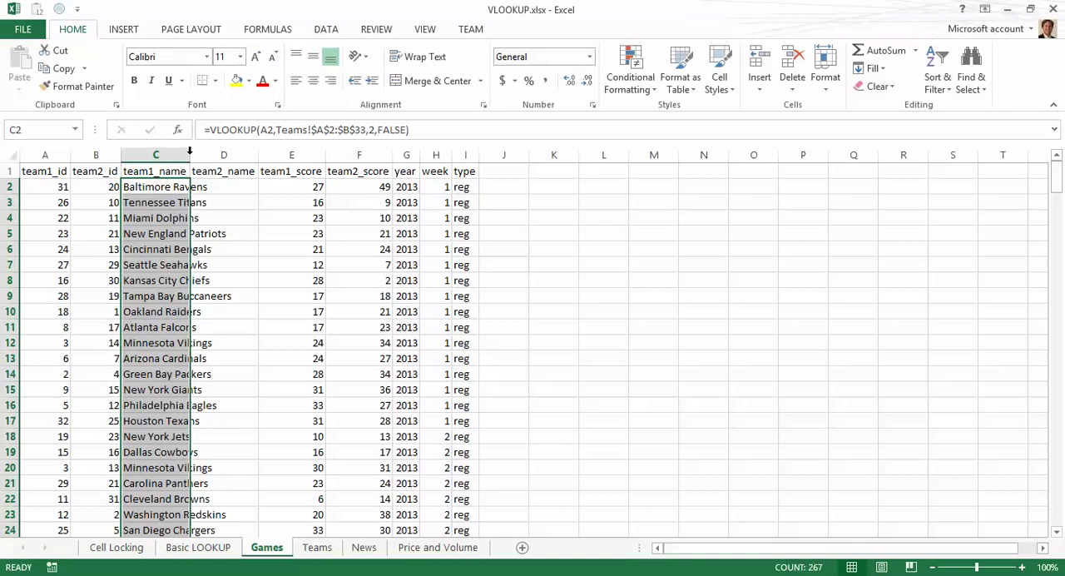
double_click(190, 155)
Step: Copy the team1_name formula from C2 into D2
click(248, 190)
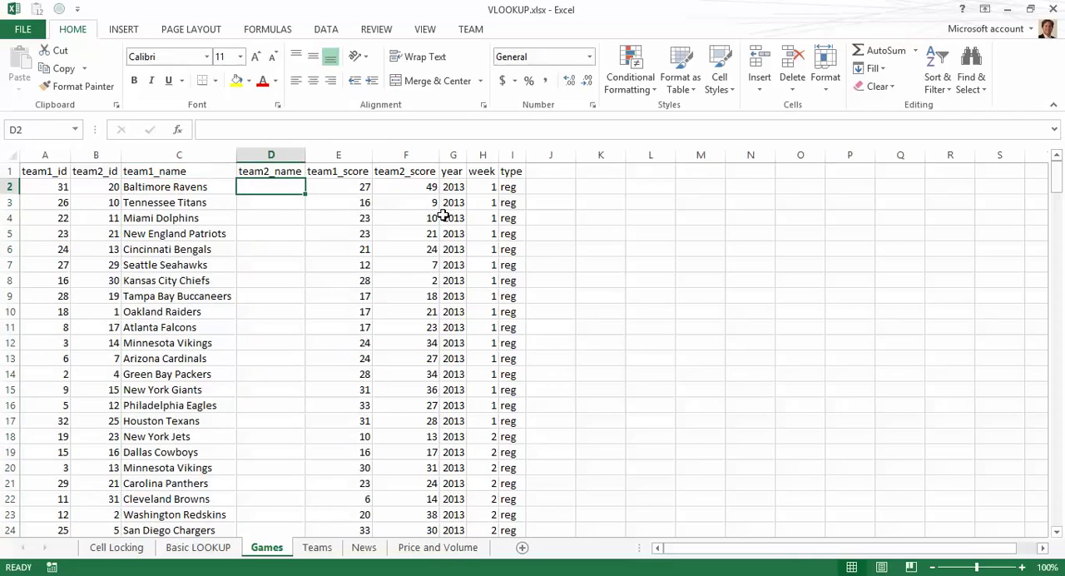
key(Left)
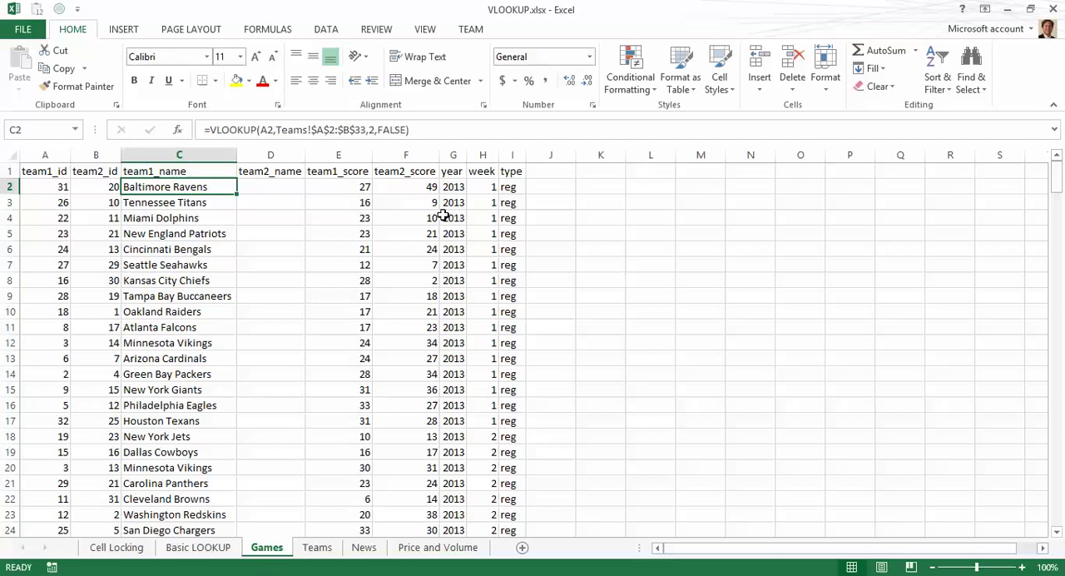
key(ctrl+c)
key(Right)
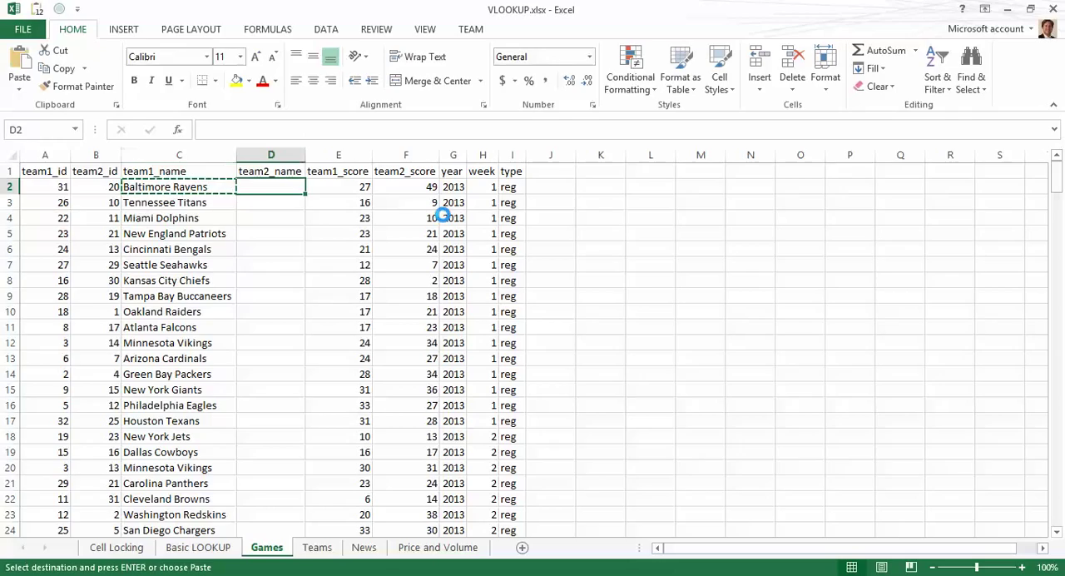
key(ctrl+v)
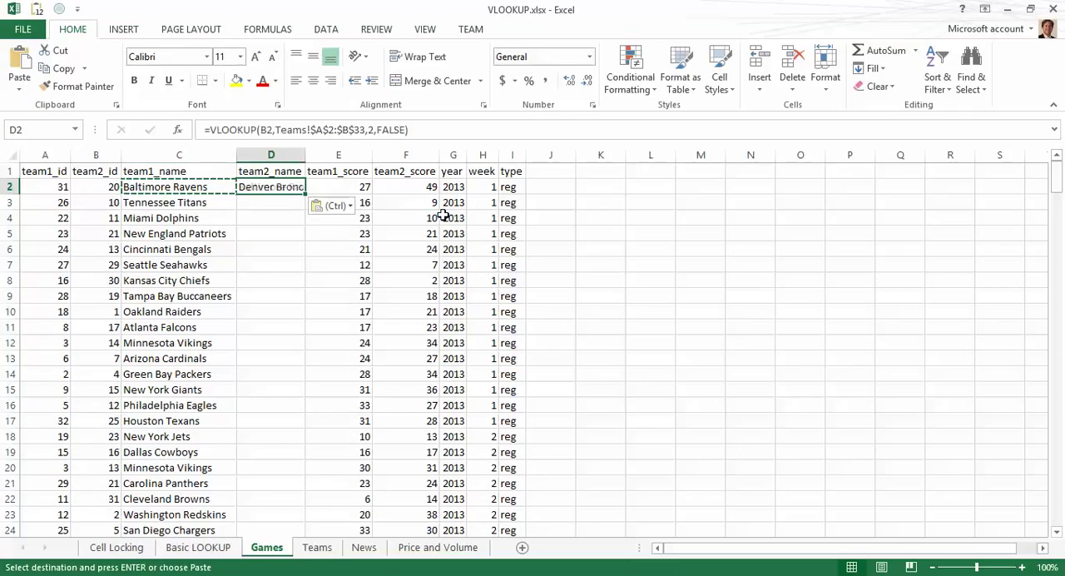
Step: Fill the D2 formula down the team2_name column and autofit that column's width
double_click(310, 152)
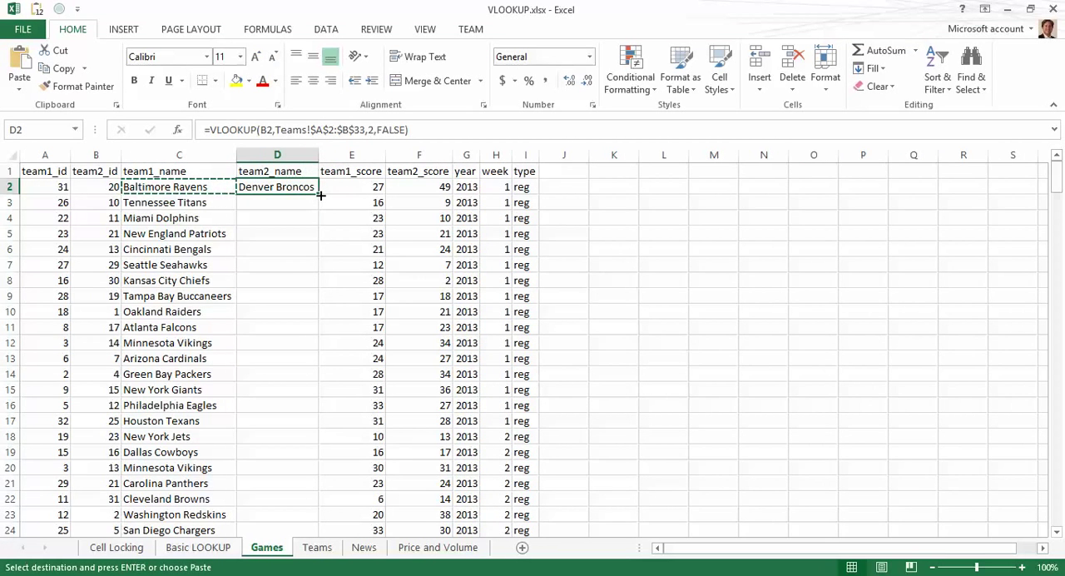
double_click(320, 196)
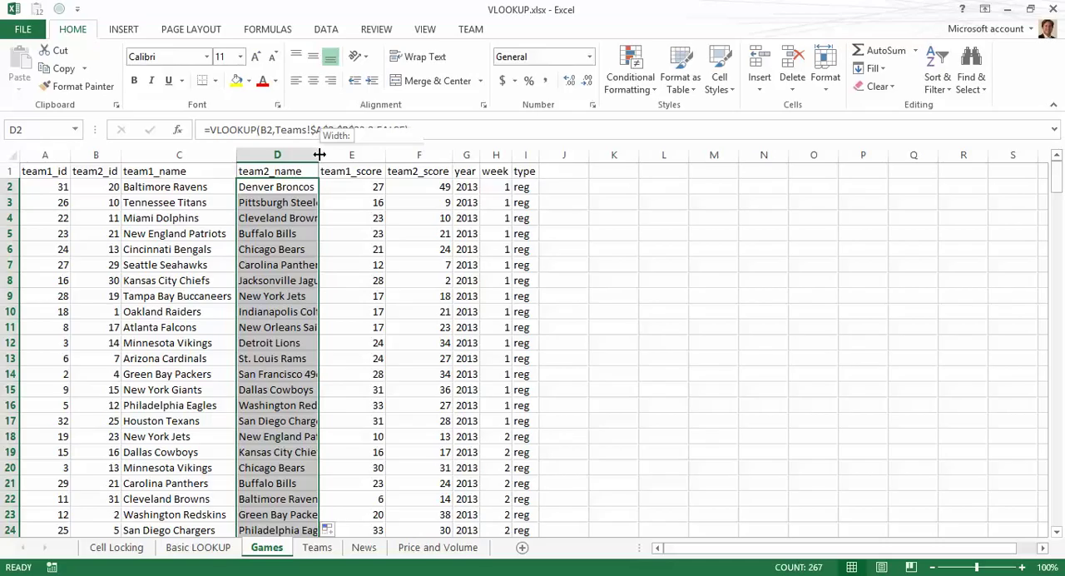
double_click(319, 154)
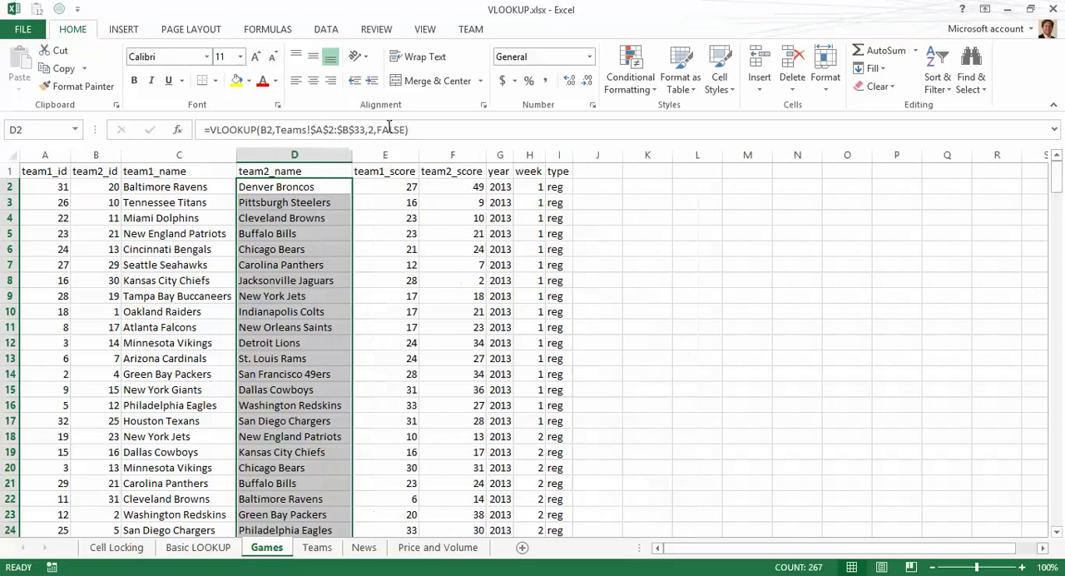
click(317, 207)
click(295, 188)
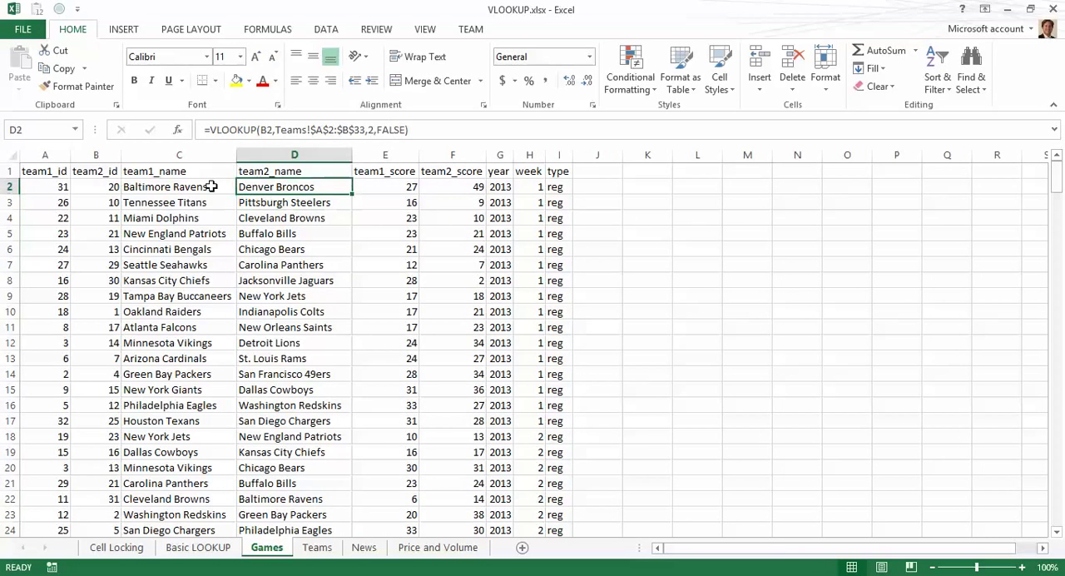
Step: Inspect the VLOOKUP formulas in columns C and D, comparing their lookup cell references row by row
double_click(178, 188)
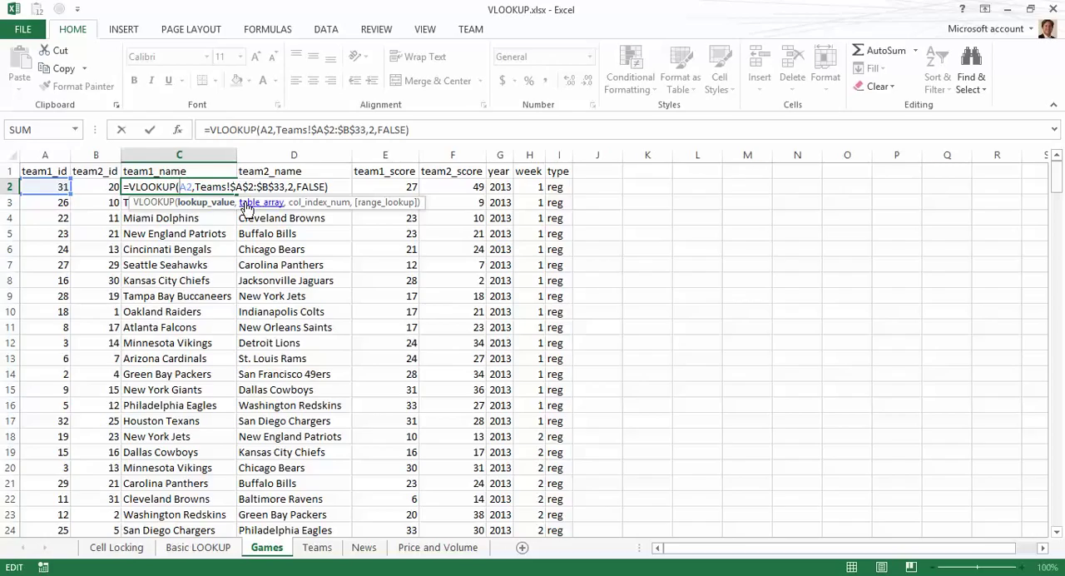
key(Escape)
double_click(301, 187)
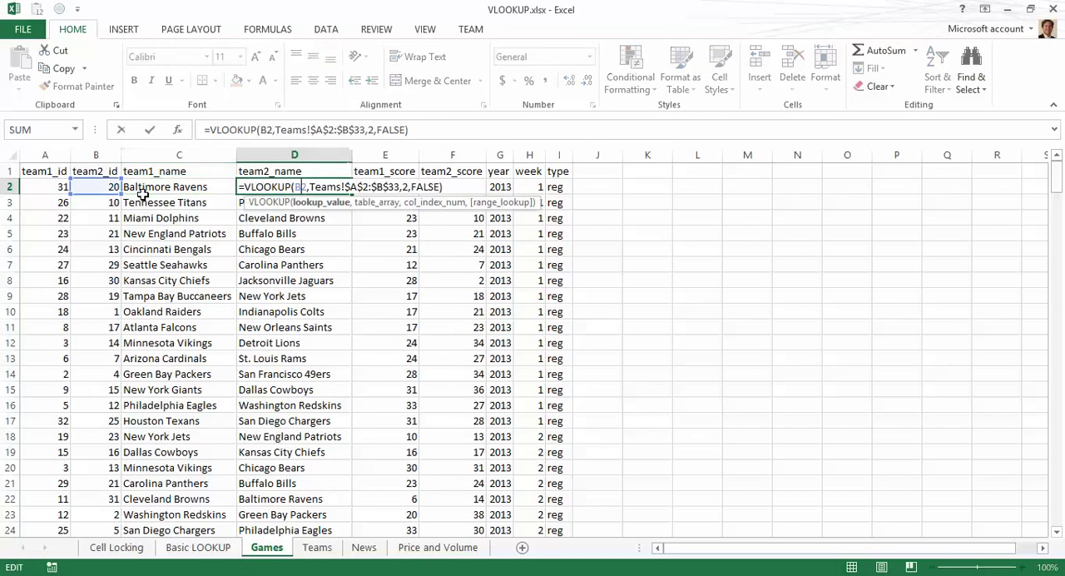
key(Escape)
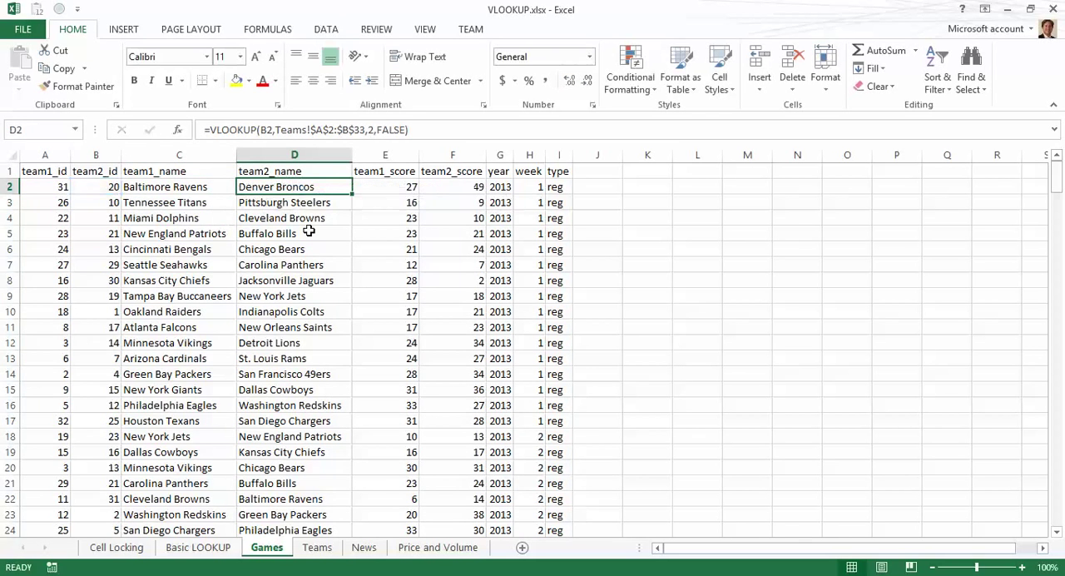
key(Left)
key(Left)
key(Right)
key(Right)
key(Right)
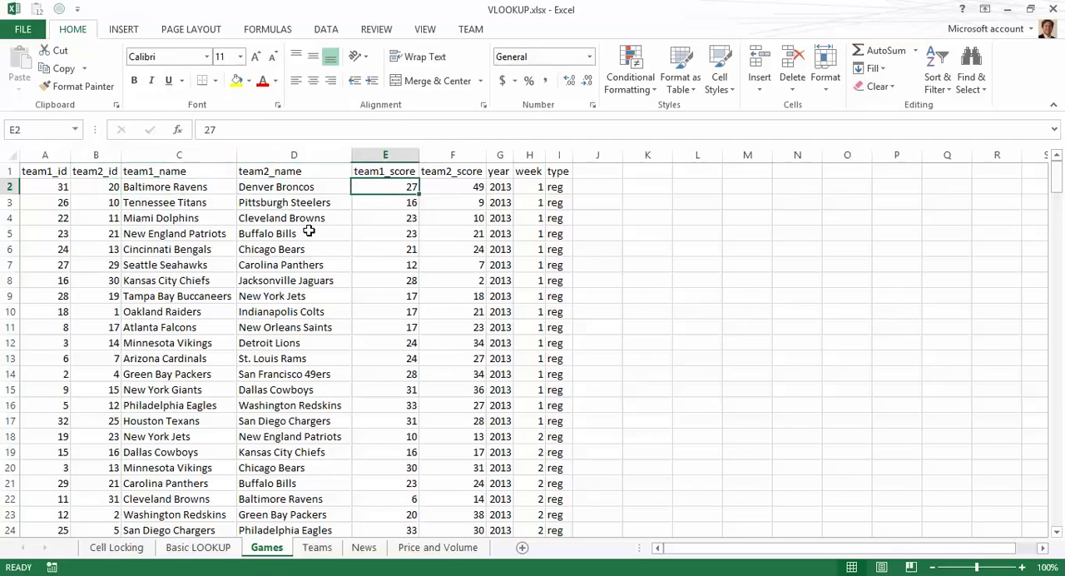
key(Left)
key(Left)
key(Right)
key(Down)
key(Down)
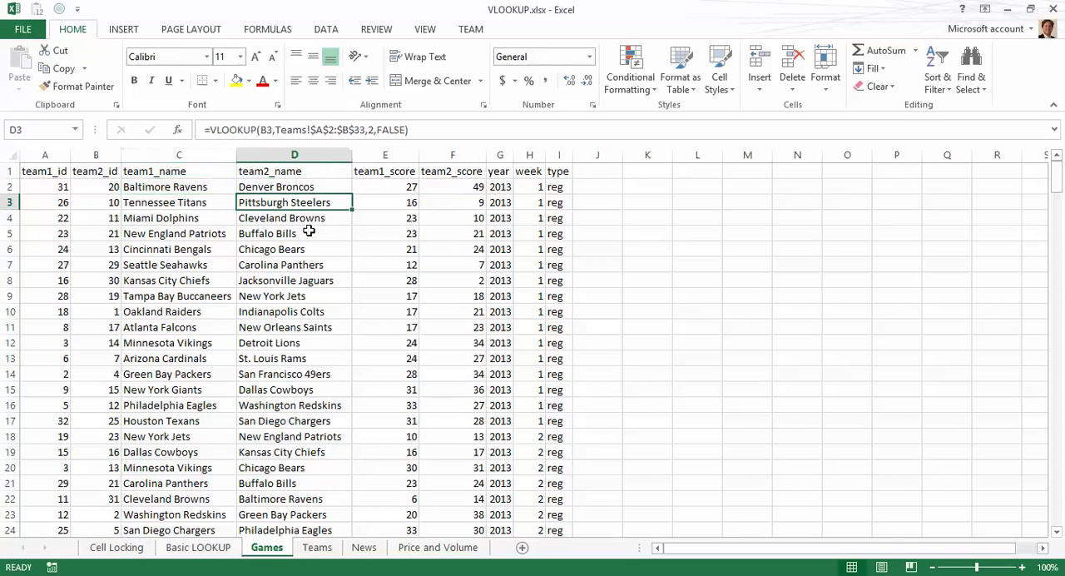
key(Down)
key(Down)
key(Down)
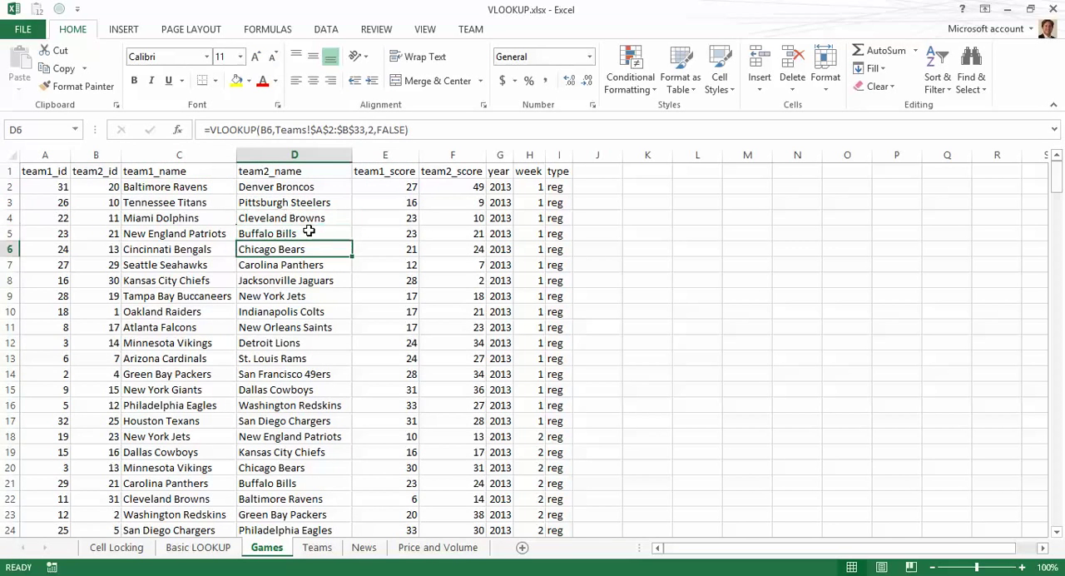
key(Down)
key(Down)
key(Down)
key(Down)
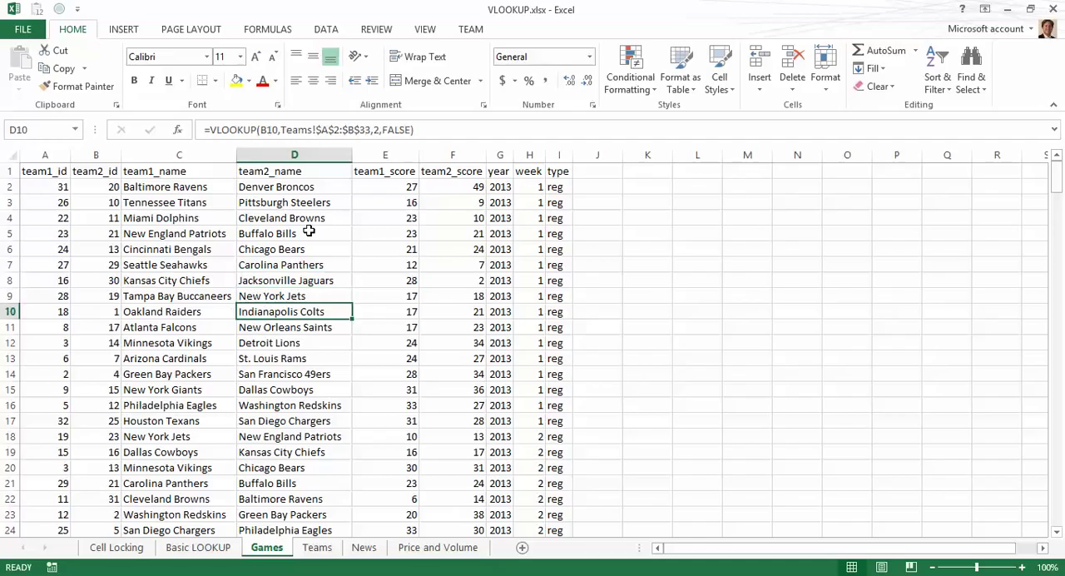
key(Up)
key(Up)
key(Up)
key(Up)
key(Up)
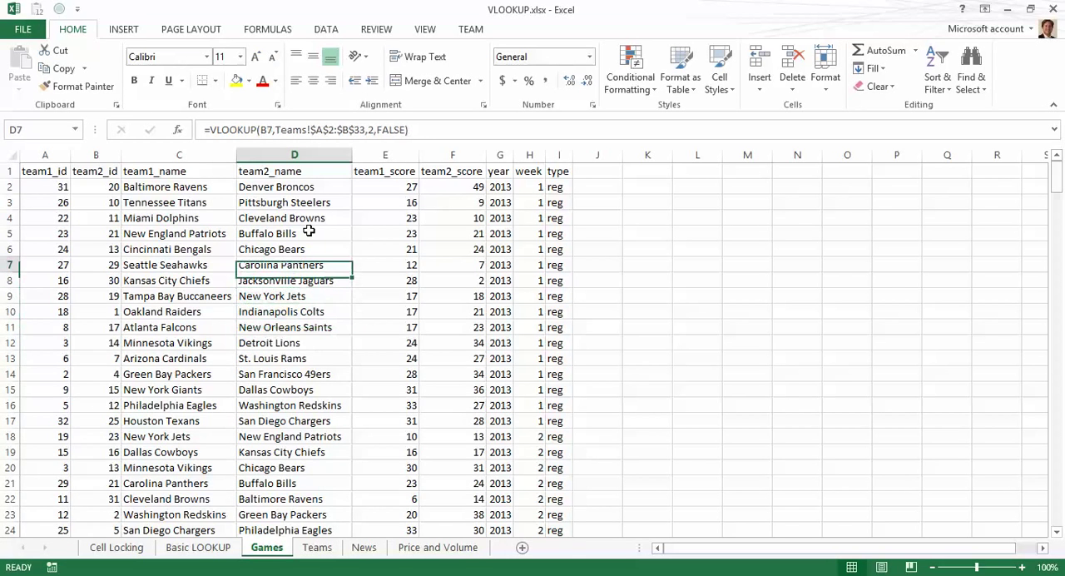
Step: Compare the team IDs on the Games sheet against the id list on the Teams sheet
key(ctrl+Page_Down)
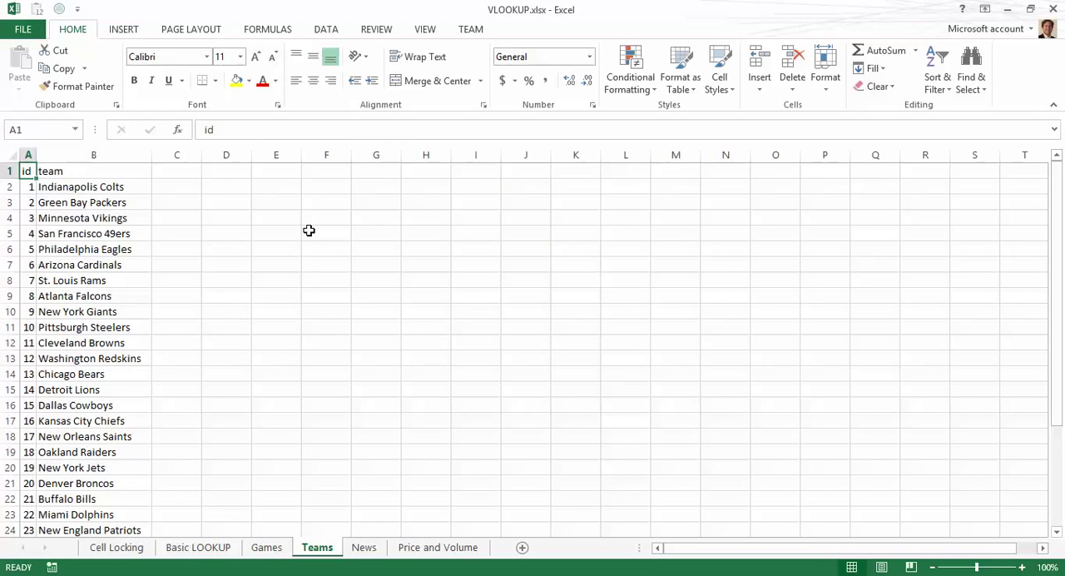
key(ctrl+Page_Up)
key(Up)
key(Up)
key(Up)
key(Left)
key(Left)
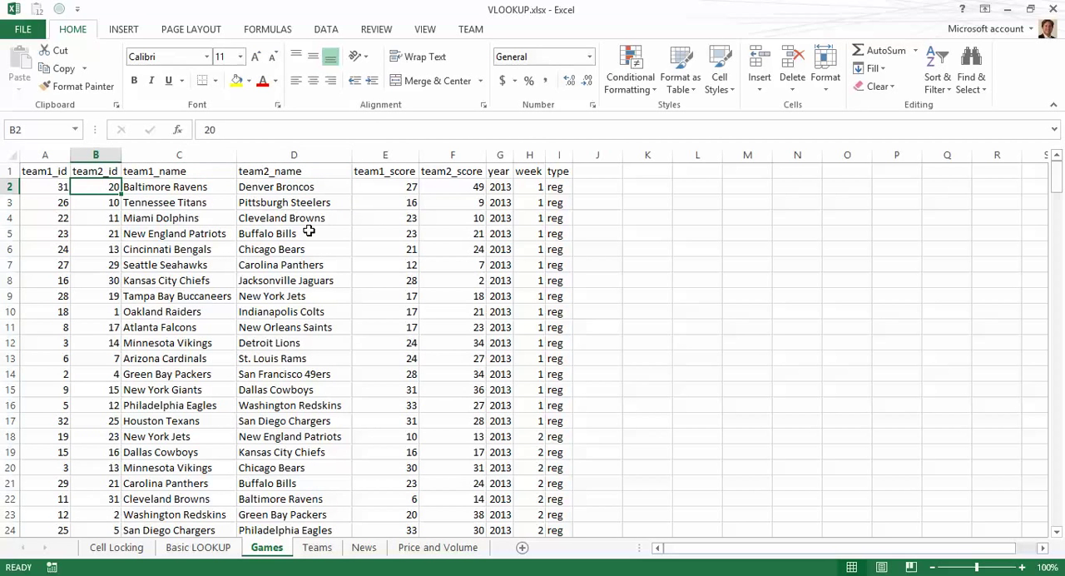
key(ctrl+Page_Down)
key(Down)
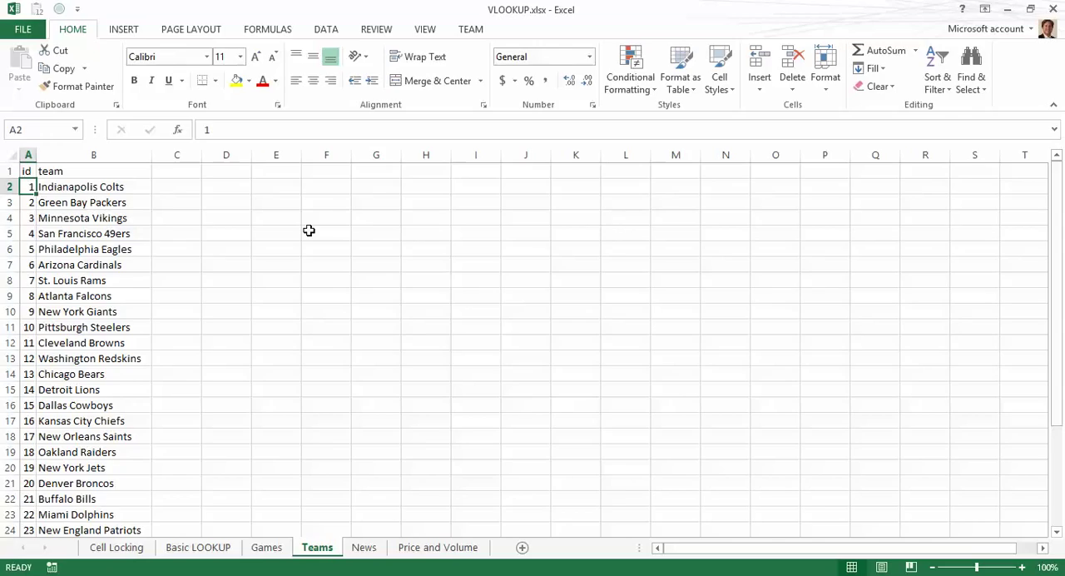
key(ctrl+Page_Up)
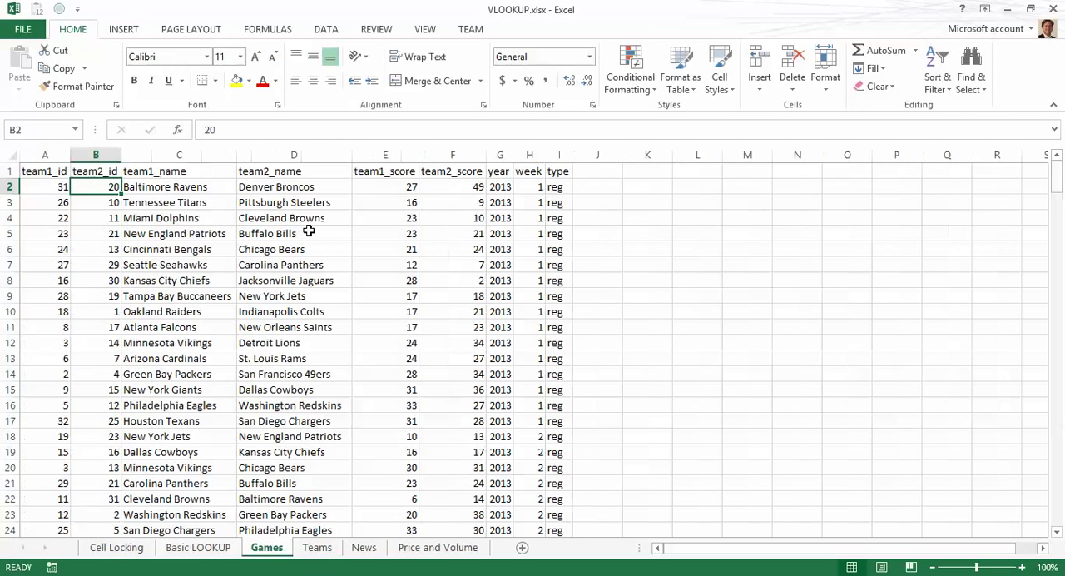
key(Right)
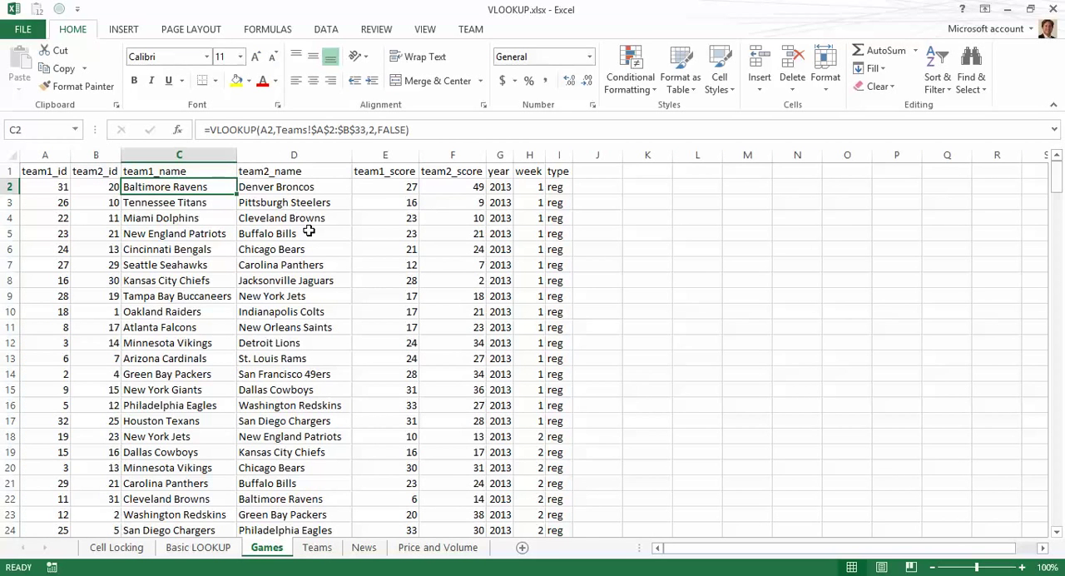
key(Left)
key(Left)
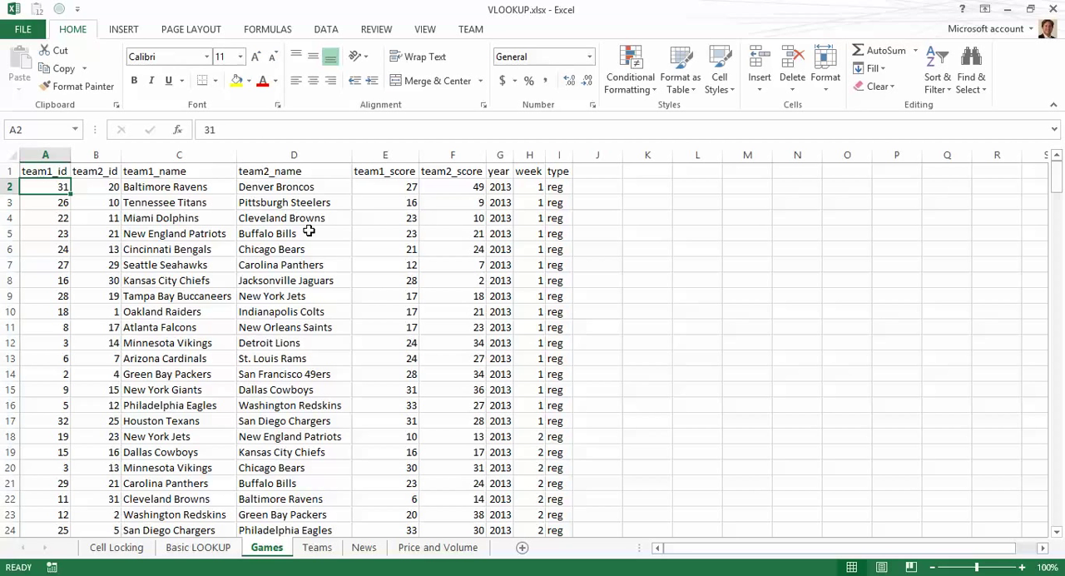
Step: Change A2's team1_id to 31.00001, check the C2 lookup result, and undo the change
text(31.000)
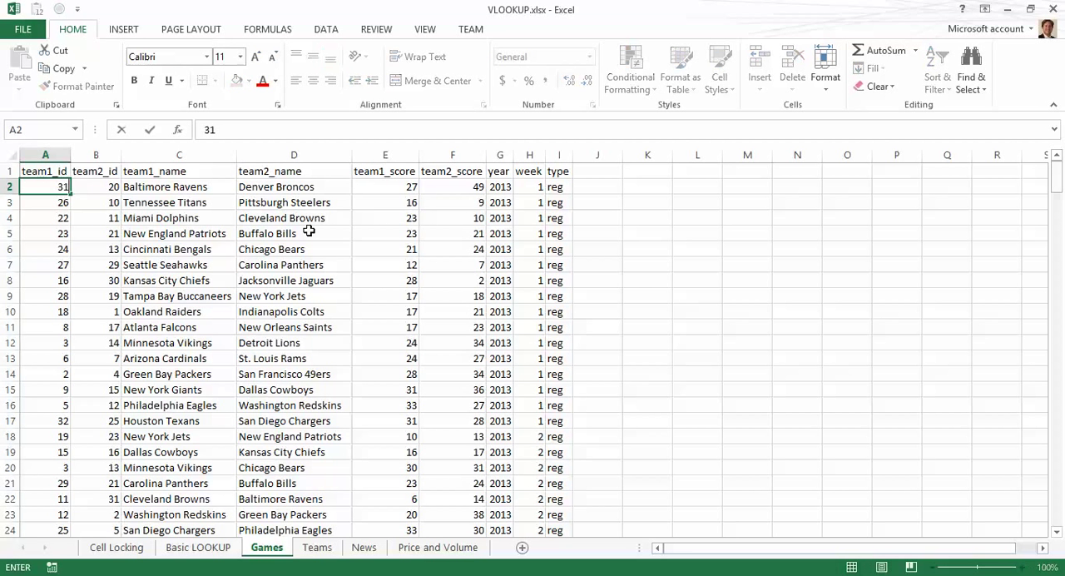
text(01)
key(Return)
key(Up)
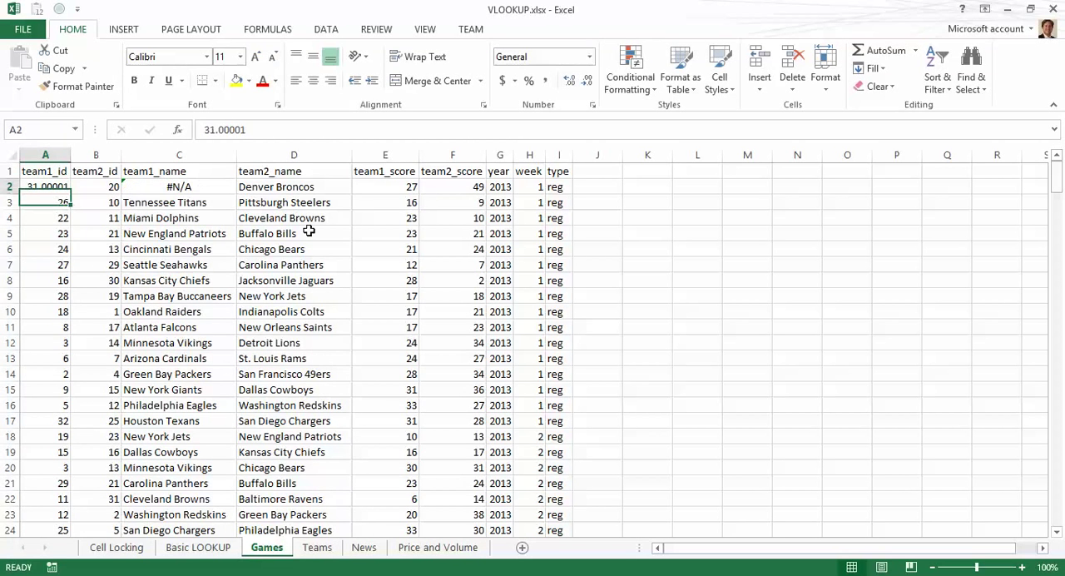
key(Right)
key(Right)
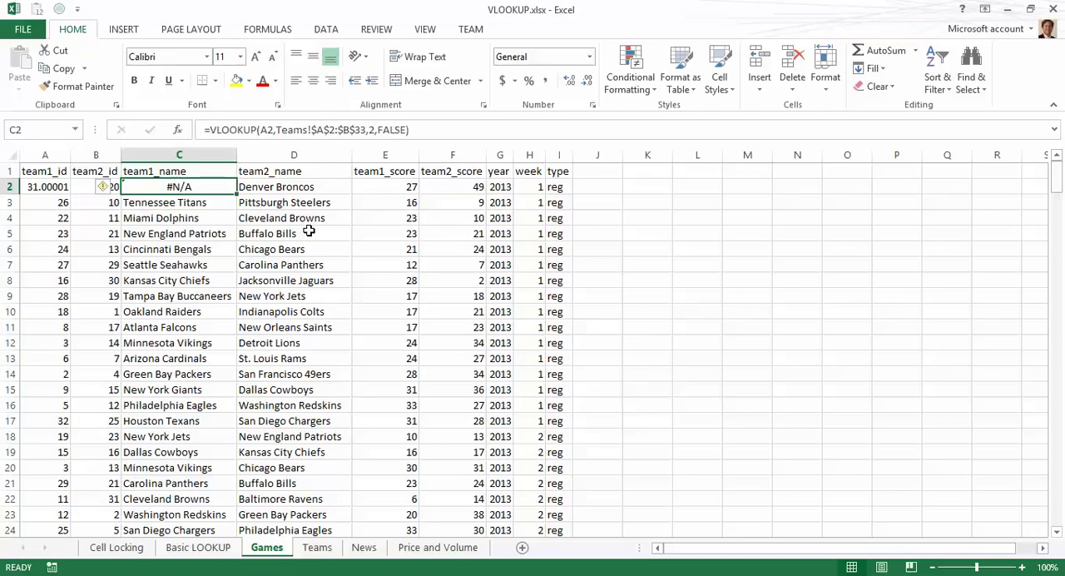
key(ctrl+z)
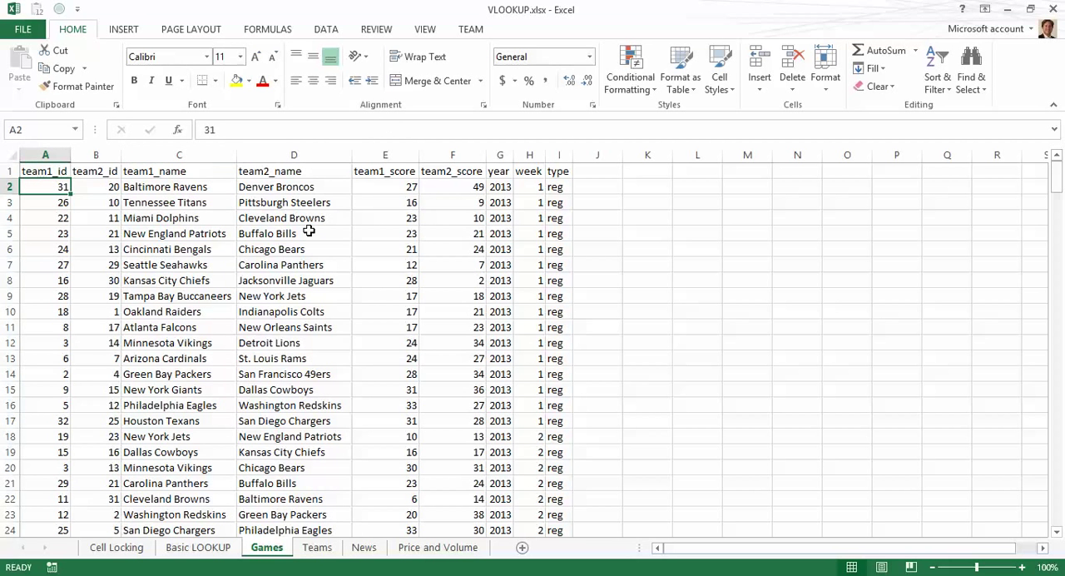
key(Right)
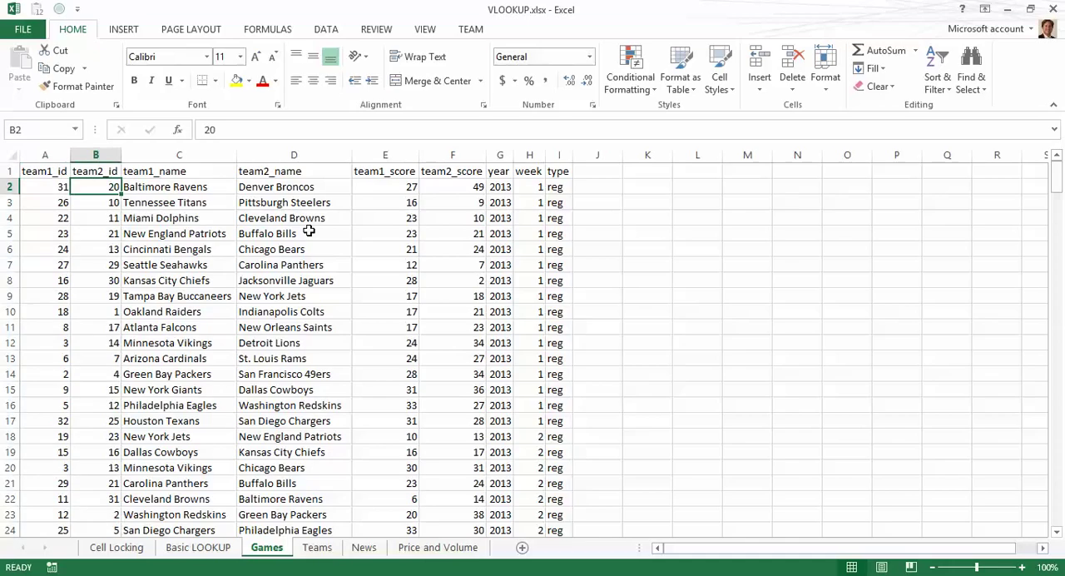
Step: Switch to the News sheet and look over its dates, events and the empty Volume, Adj Close and Price Change columns
key(Right)
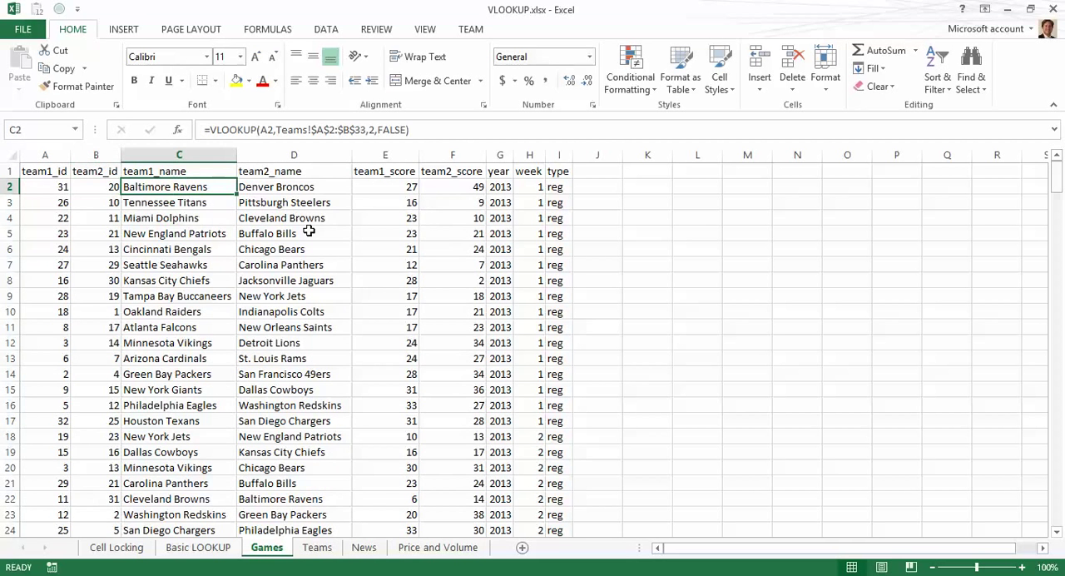
key(ctrl+Page_Down)
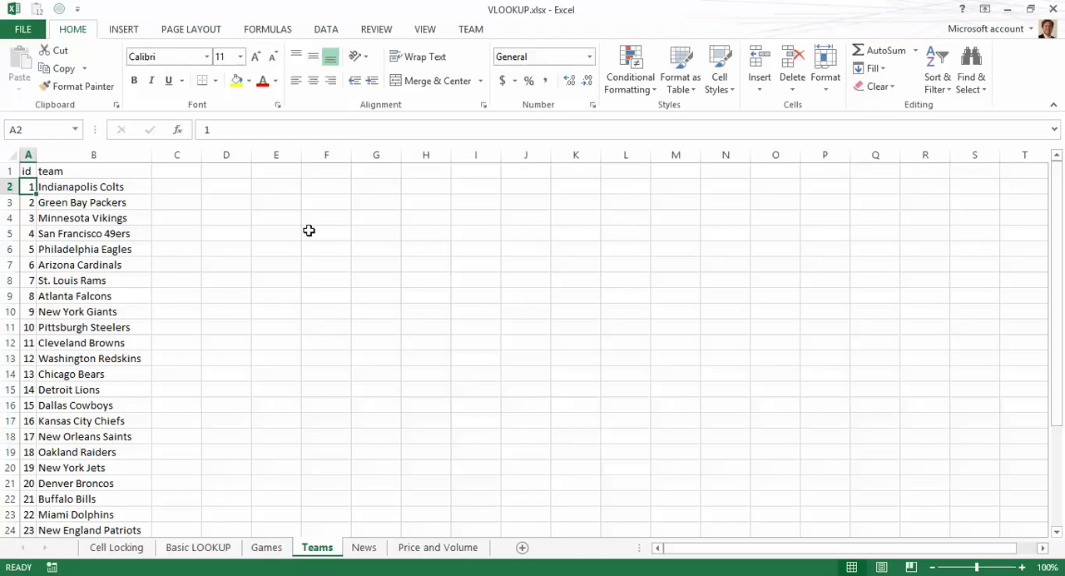
key(ctrl+Page_Down)
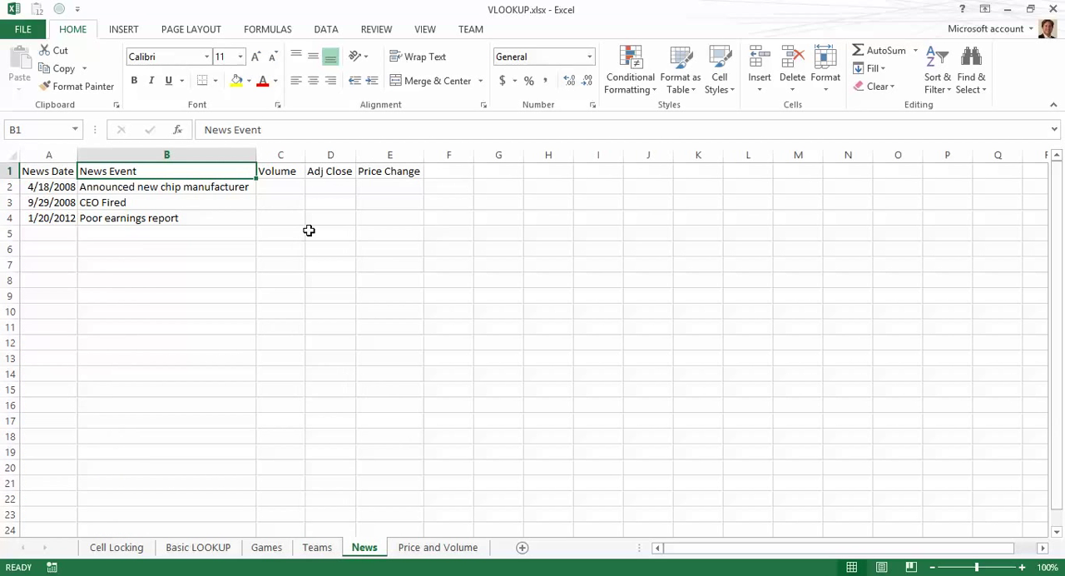
key(Down)
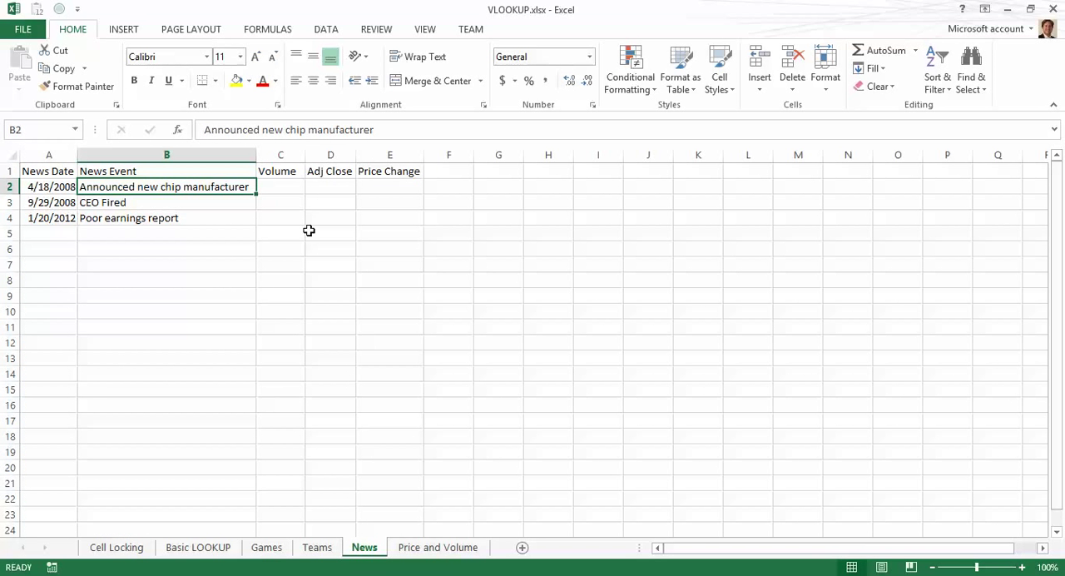
key(Left)
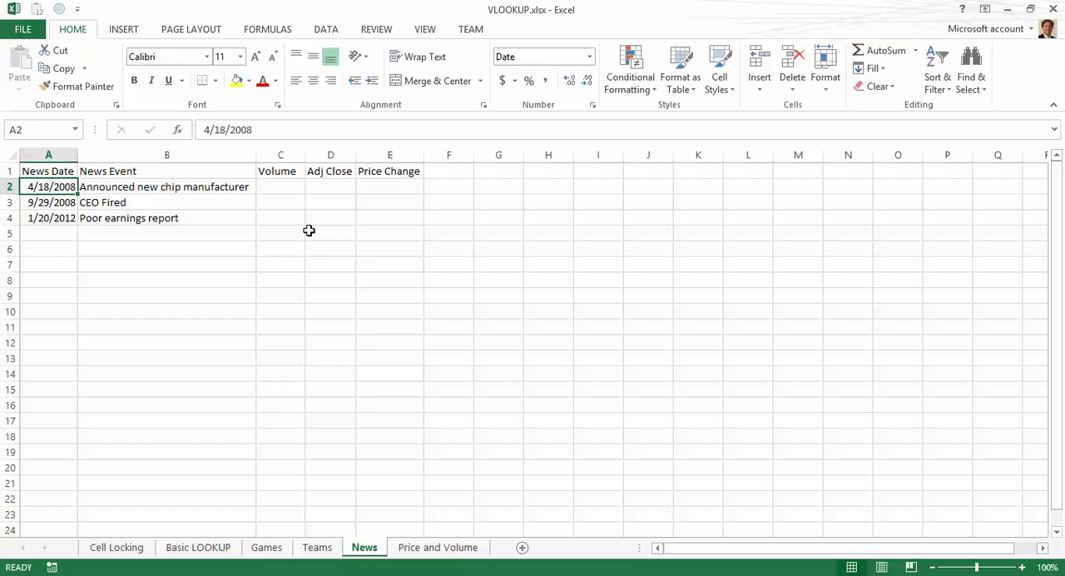
key(shift+Down)
key(shift+Down)
key(Right)
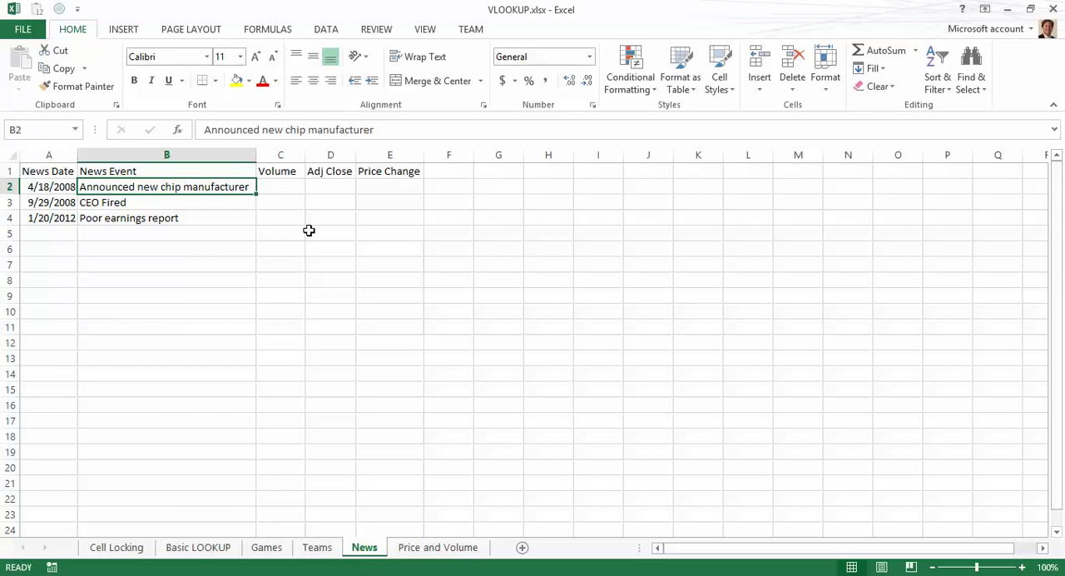
key(Left)
key(shift+Down)
key(shift+Down)
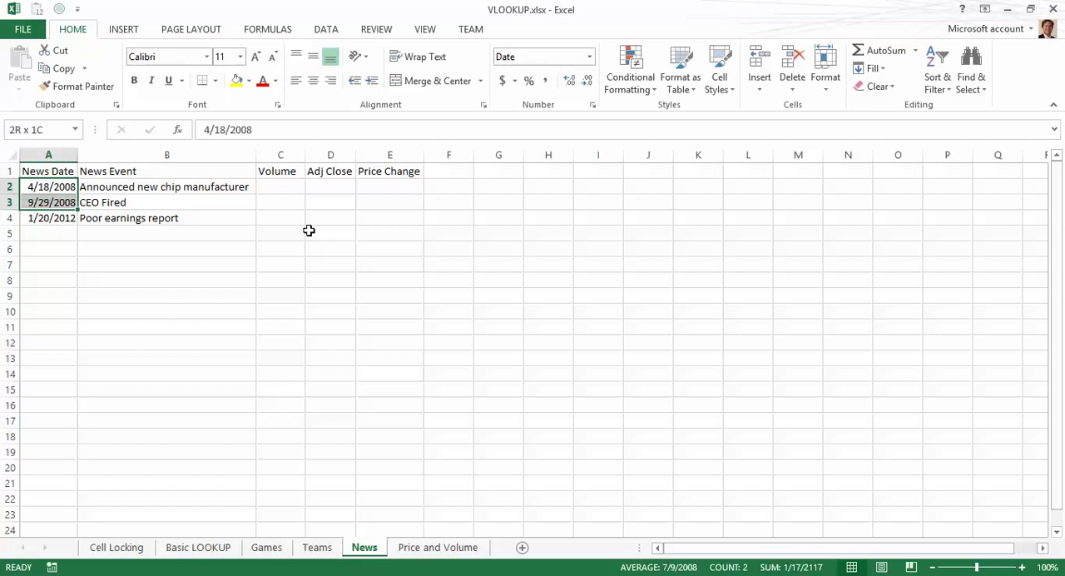
key(Right)
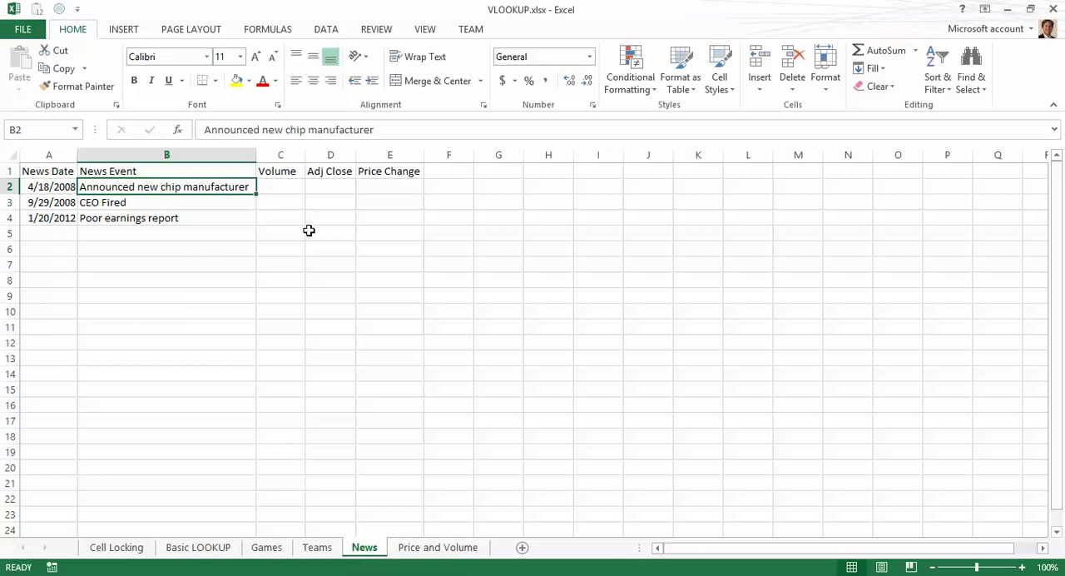
key(Right)
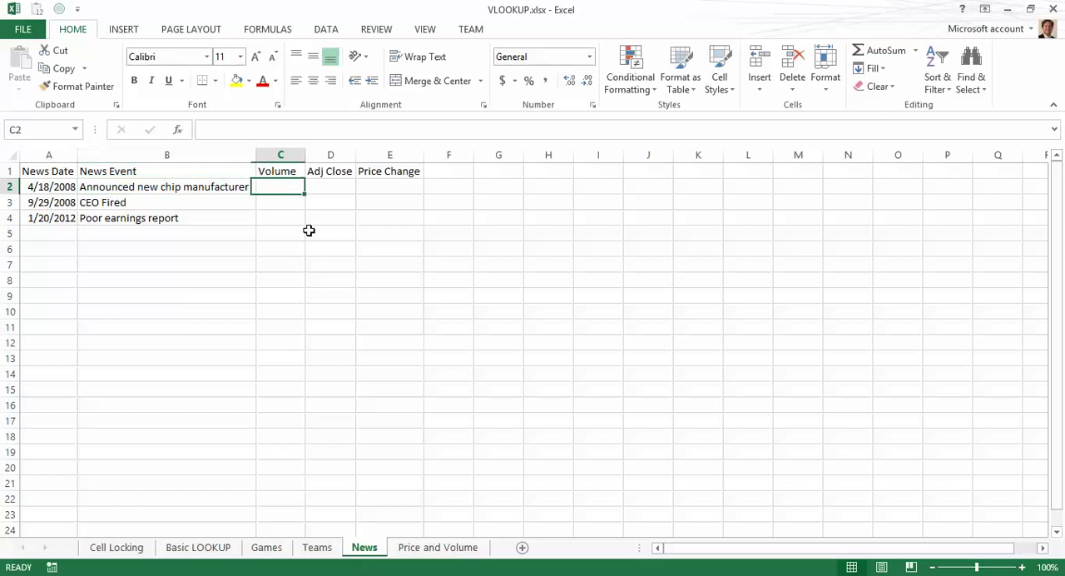
key(Up)
key(Right)
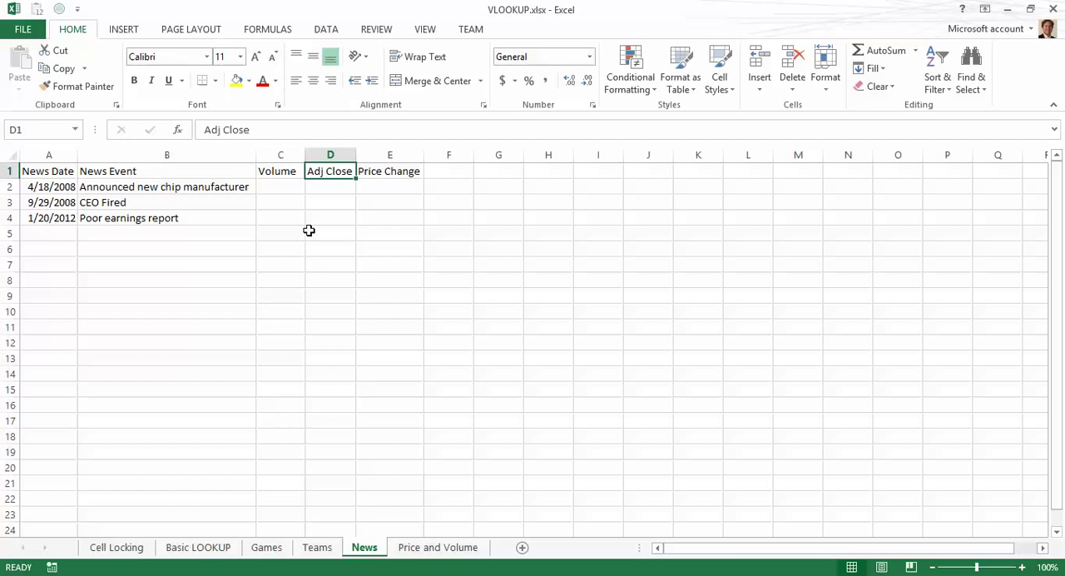
key(Right)
key(Left)
key(Left)
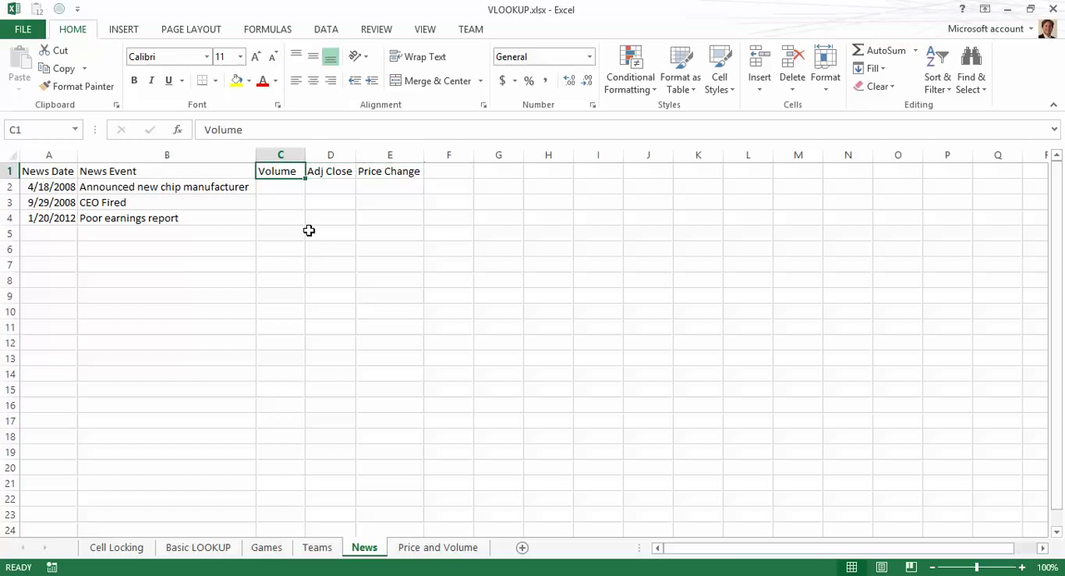
key(Right)
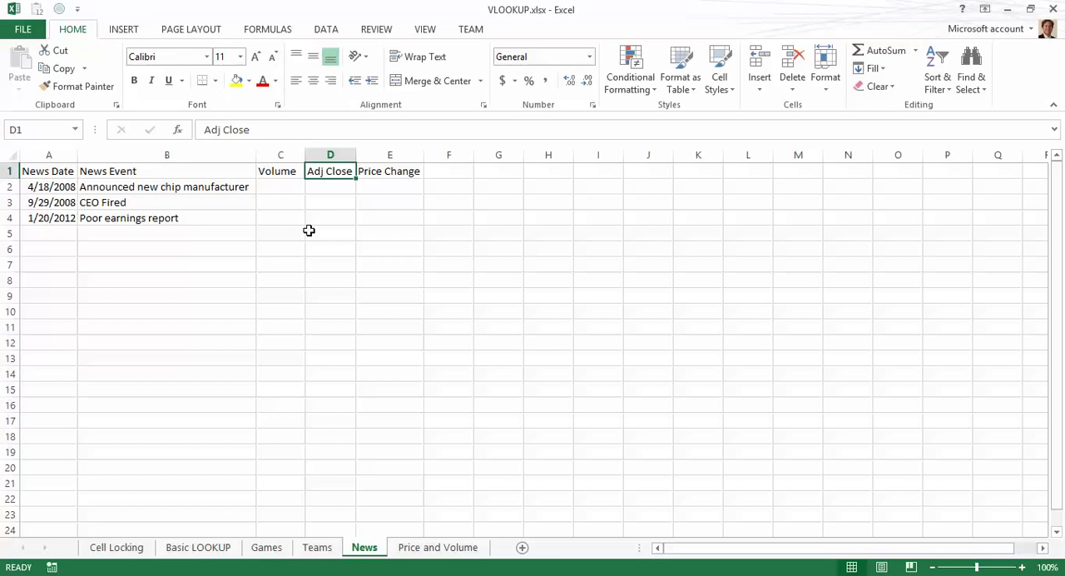
key(Right)
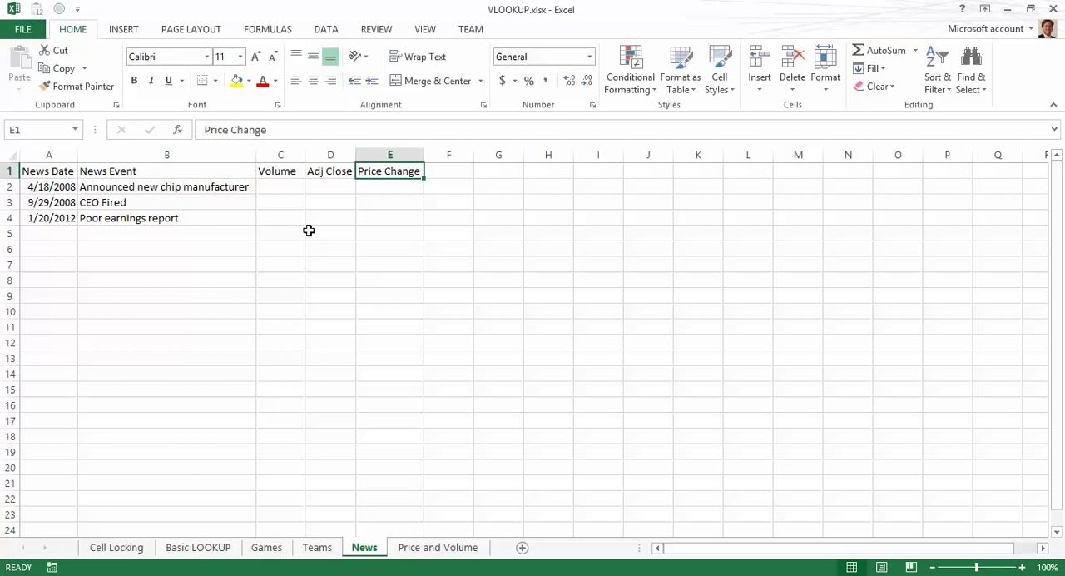
key(Left)
key(Left)
key(Left)
key(Left)
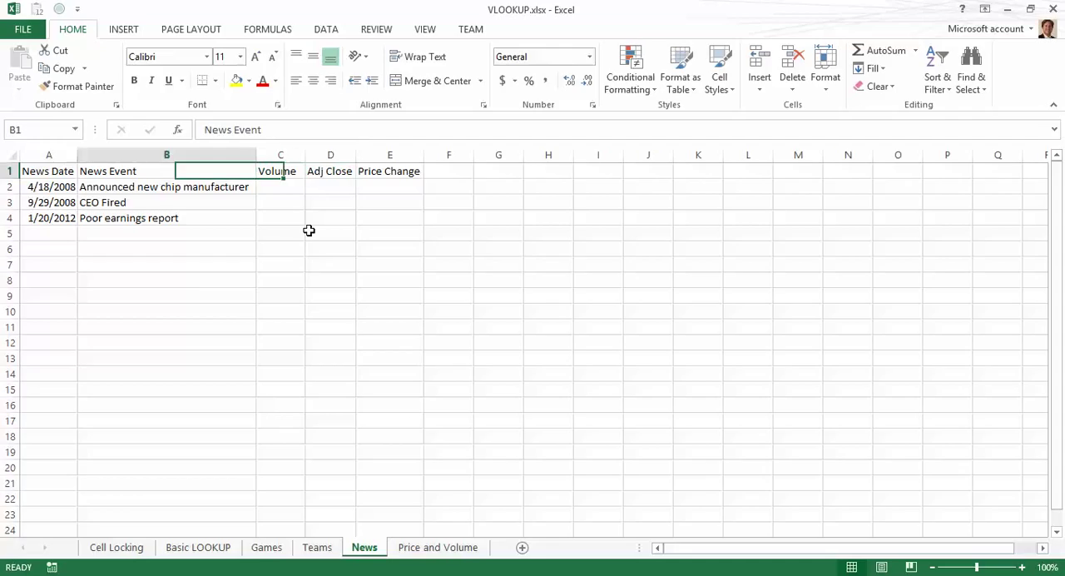
Step: Compare the News sheet's dates and columns with the dates and price columns on the Price and Volume sheet
key(ctrl+Page_Down)
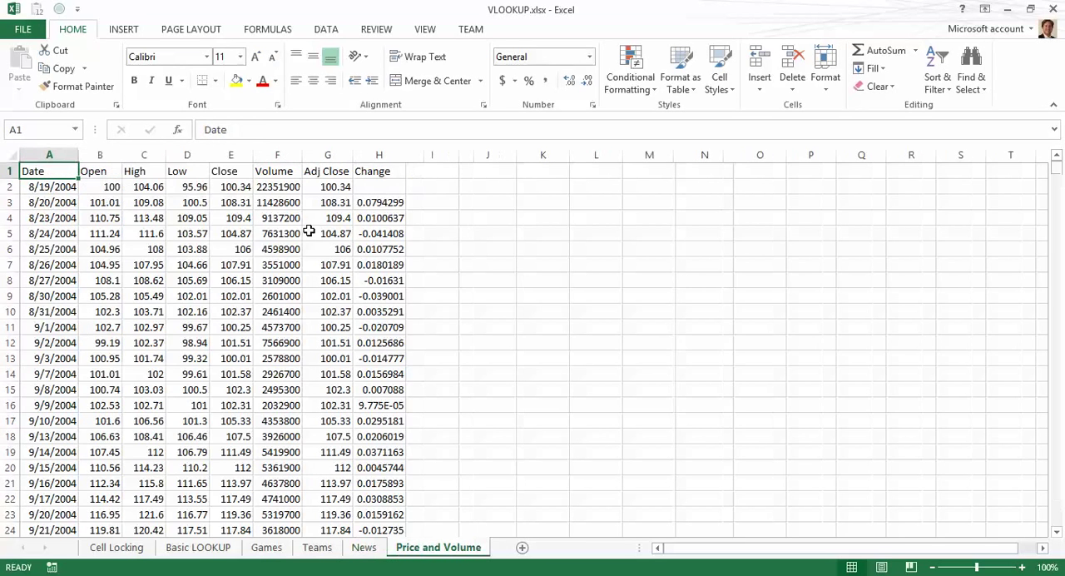
key(Down)
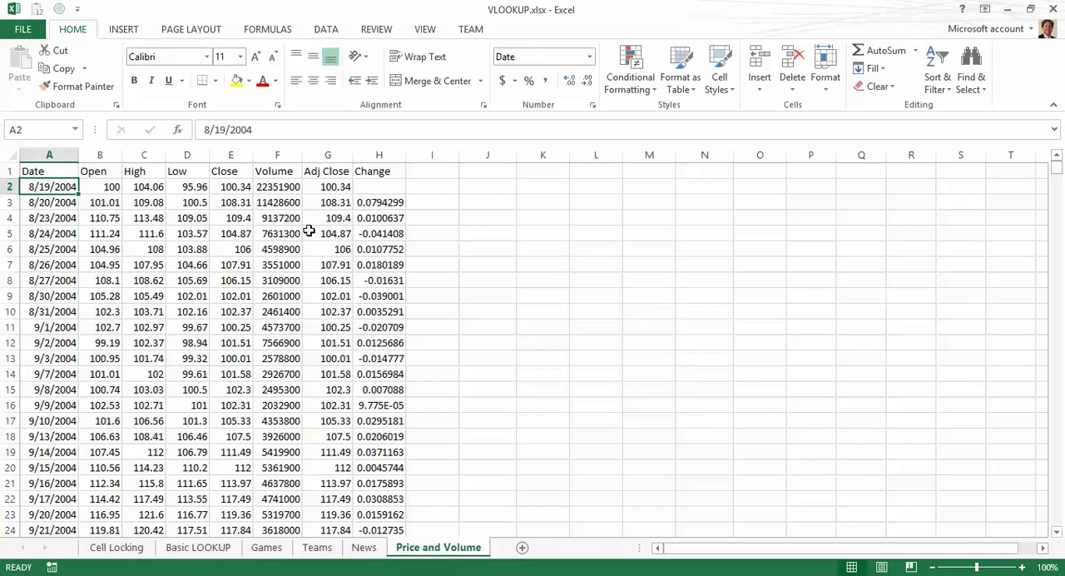
key(Down)
key(Down)
key(ctrl+Page_Up)
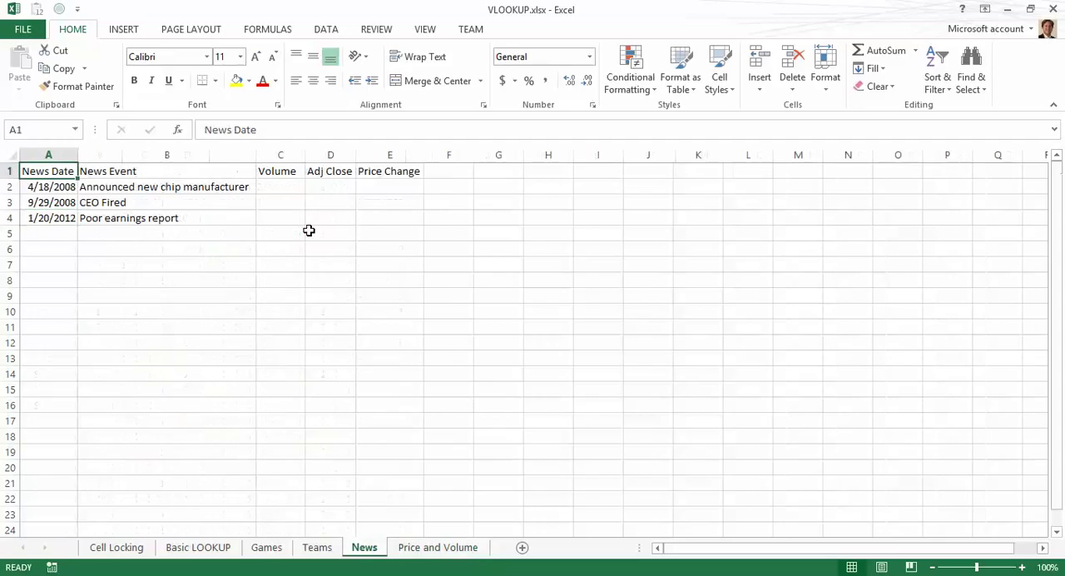
key(Down)
key(Down)
key(Right)
key(Right)
key(Right)
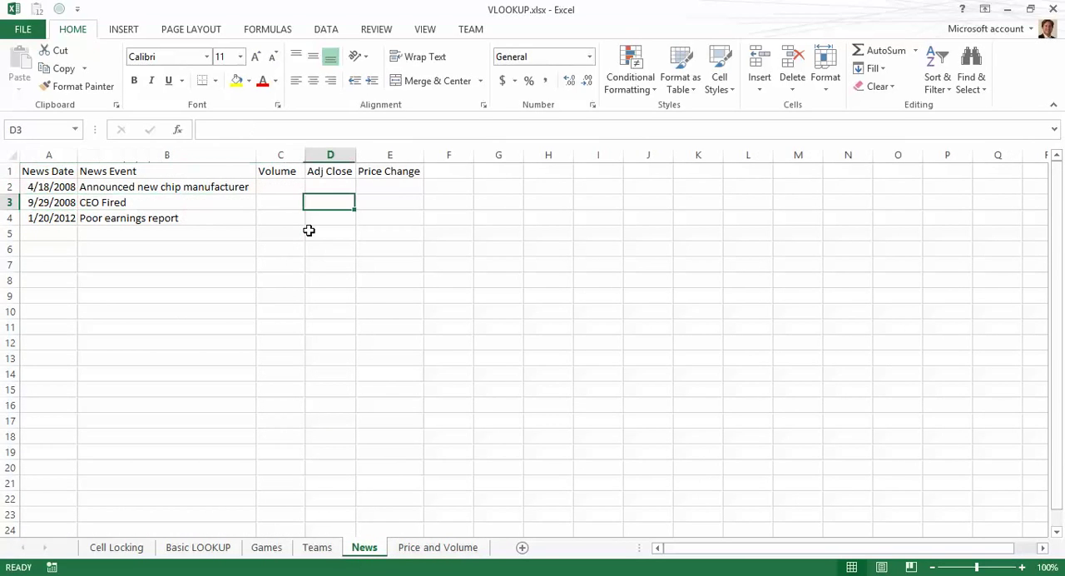
key(ctrl+Page_Down)
key(Down)
key(Down)
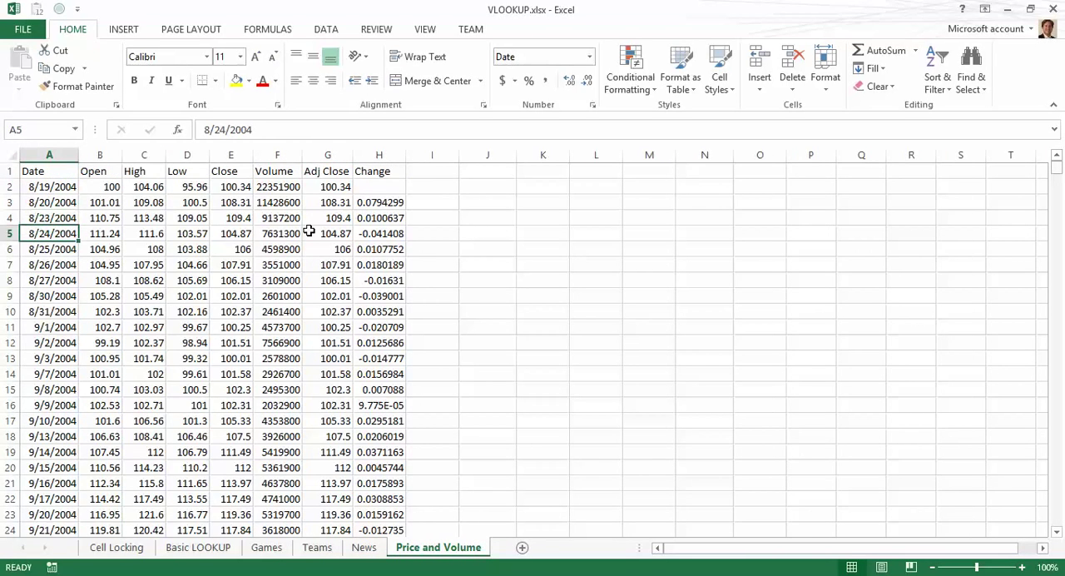
key(Up)
key(Up)
key(Up)
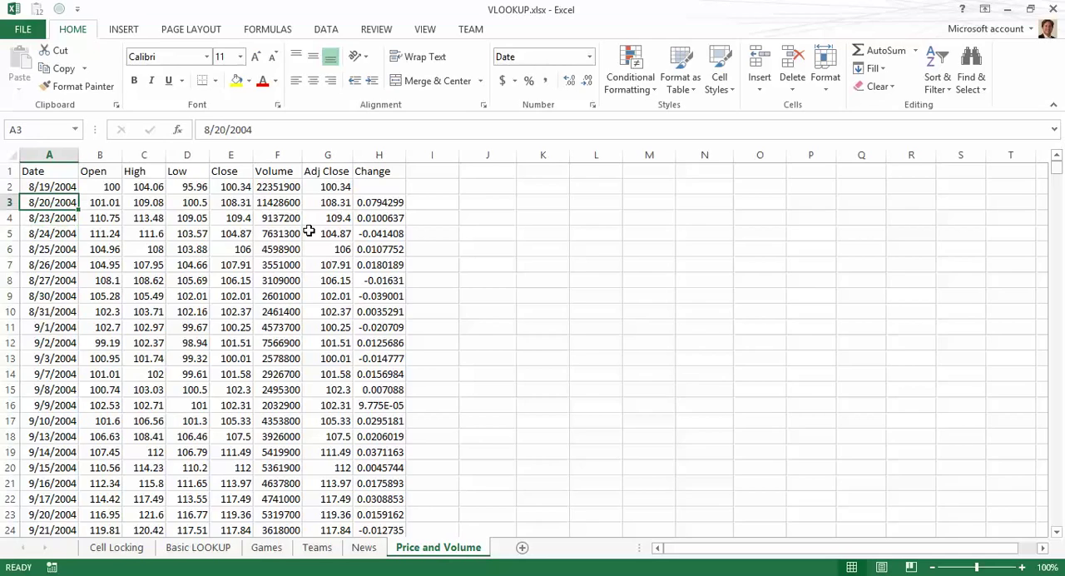
key(ctrl+Page_Up)
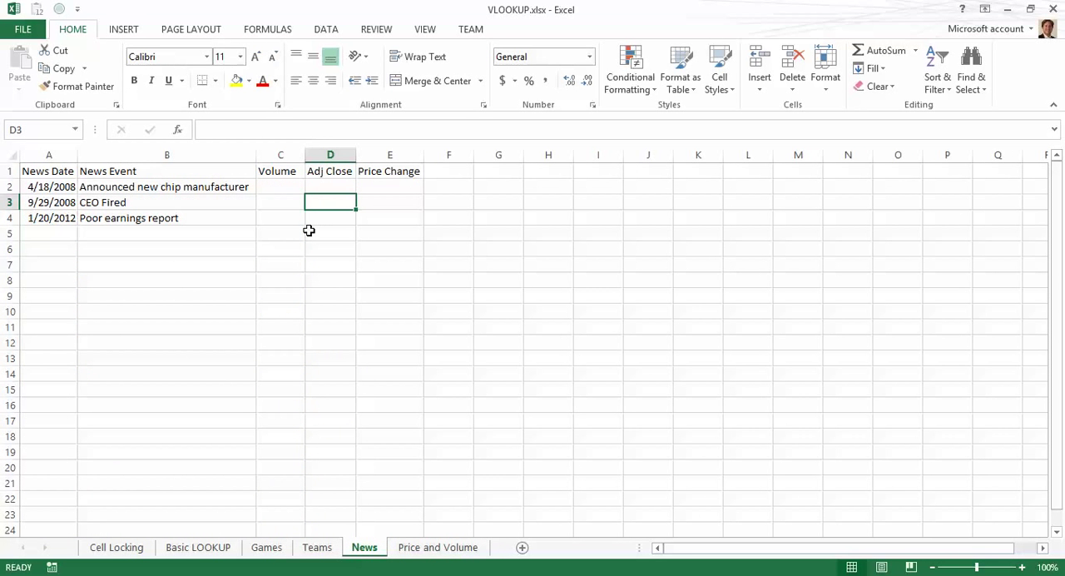
key(Up)
key(Left)
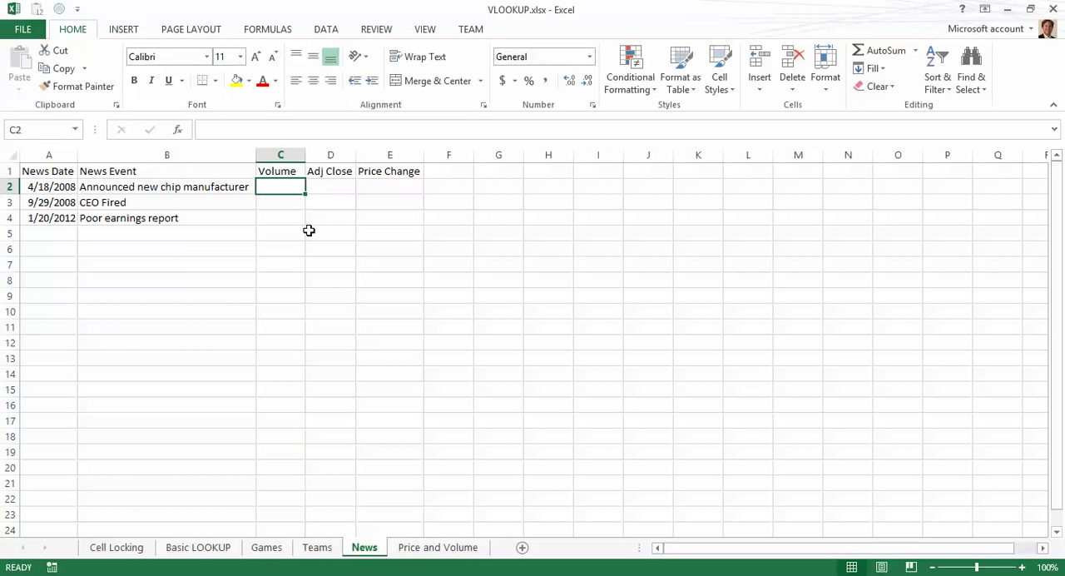
key(Left)
key(Left)
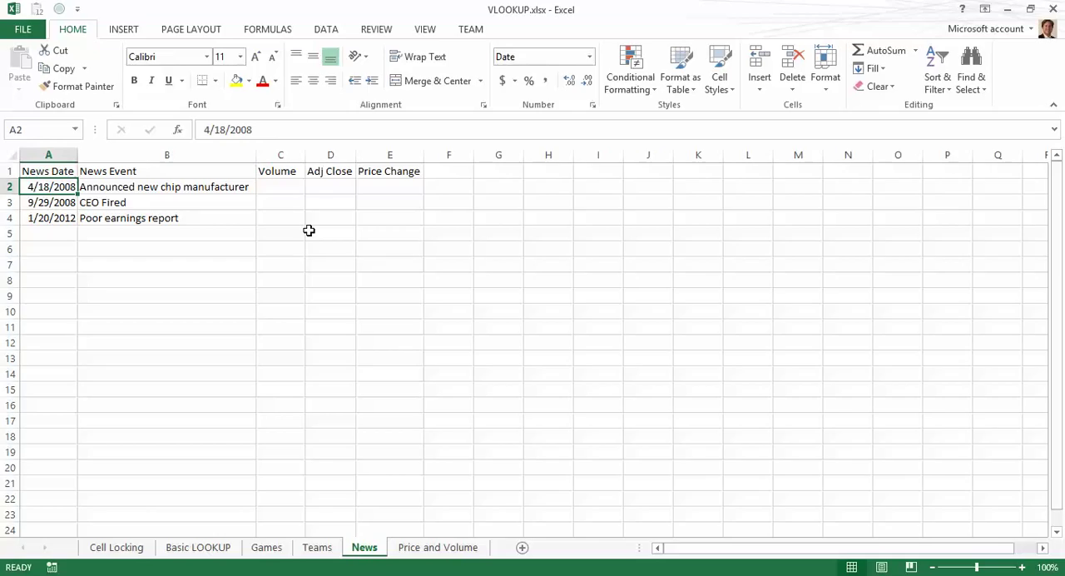
key(Down)
key(Down)
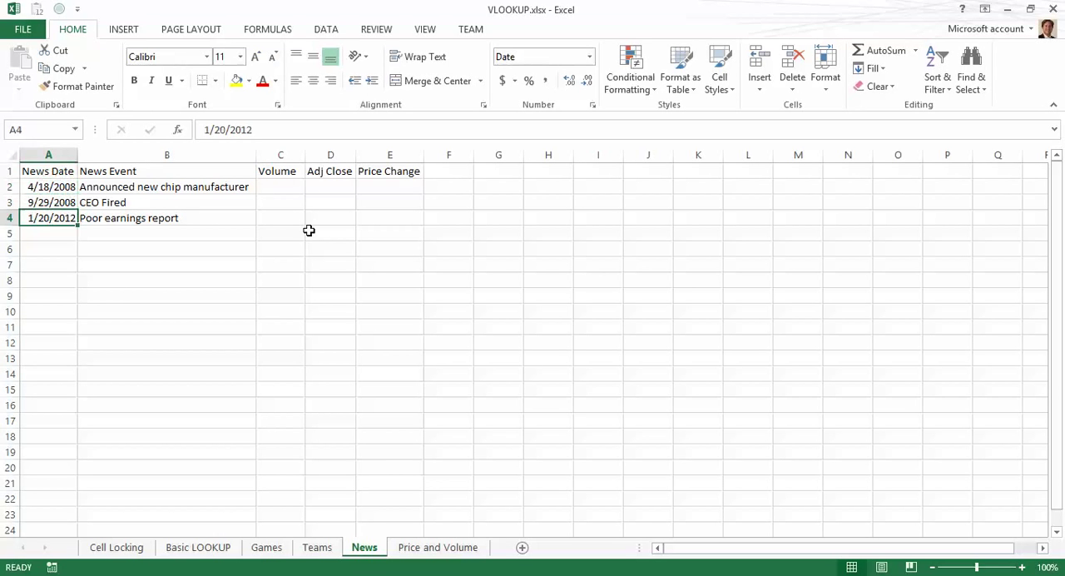
key(Up)
key(Up)
key(ctrl+Page_Down)
key(Down)
key(Down)
key(Down)
key(Down)
key(Down)
key(Down)
key(Down)
key(Down)
key(Down)
key(Down)
key(Down)
key(Down)
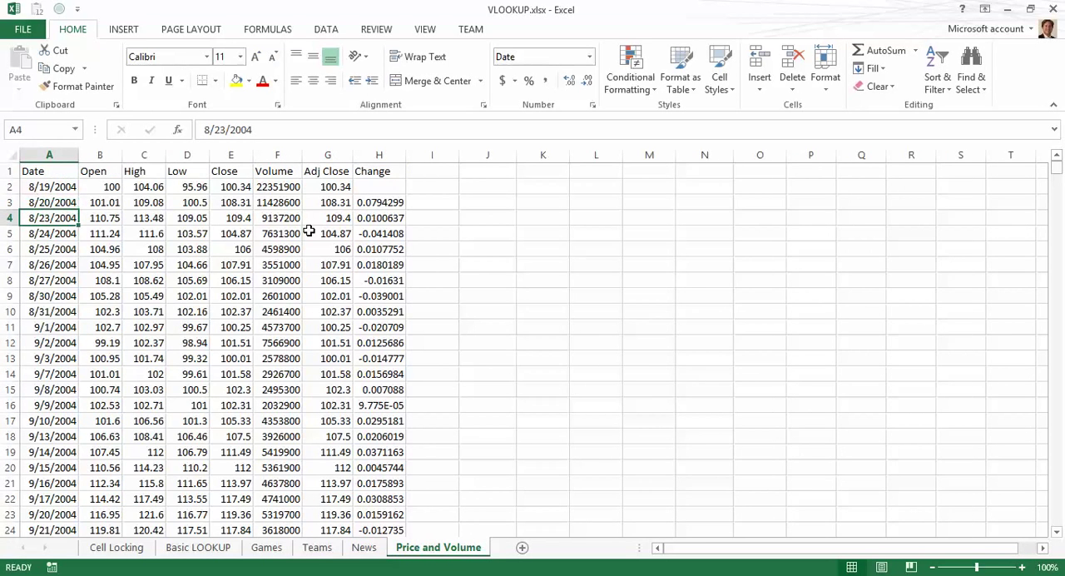
key(ctrl+Down)
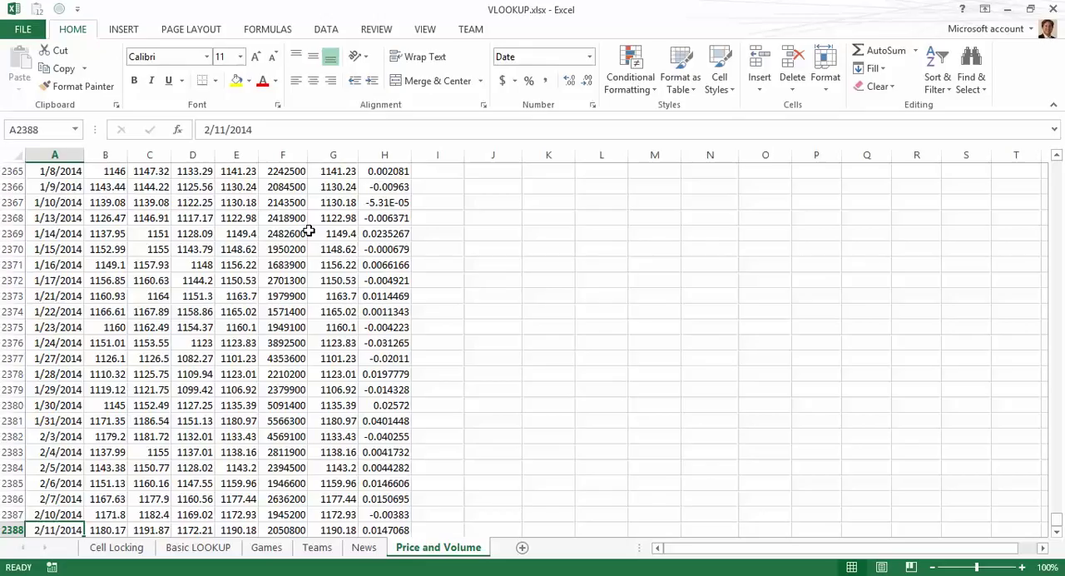
key(Page_Up)
key(ctrl+Up)
key(Down)
key(Right)
key(Right)
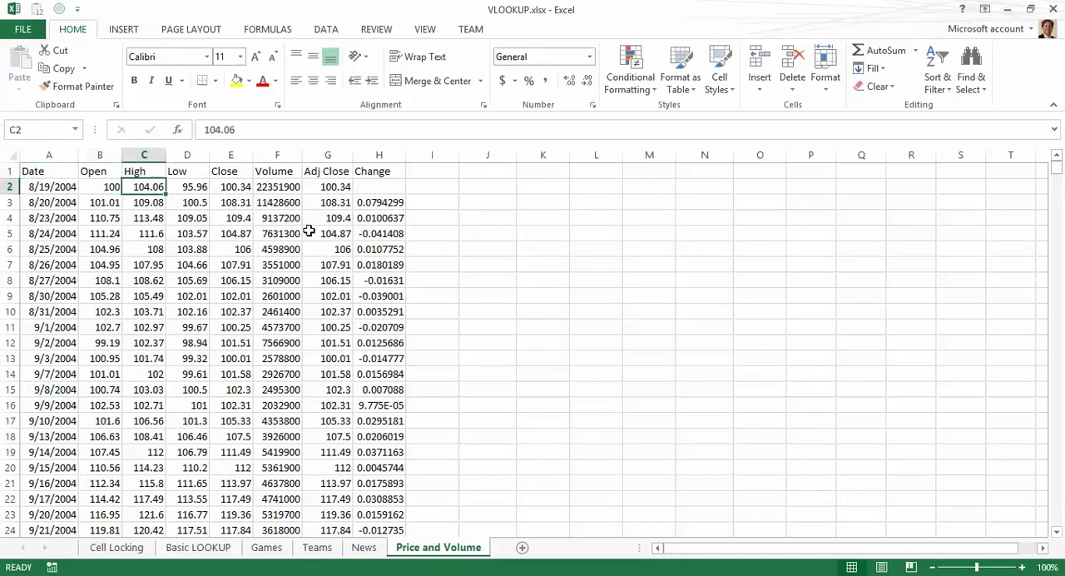
key(Right)
key(Right)
key(Right)
key(Right)
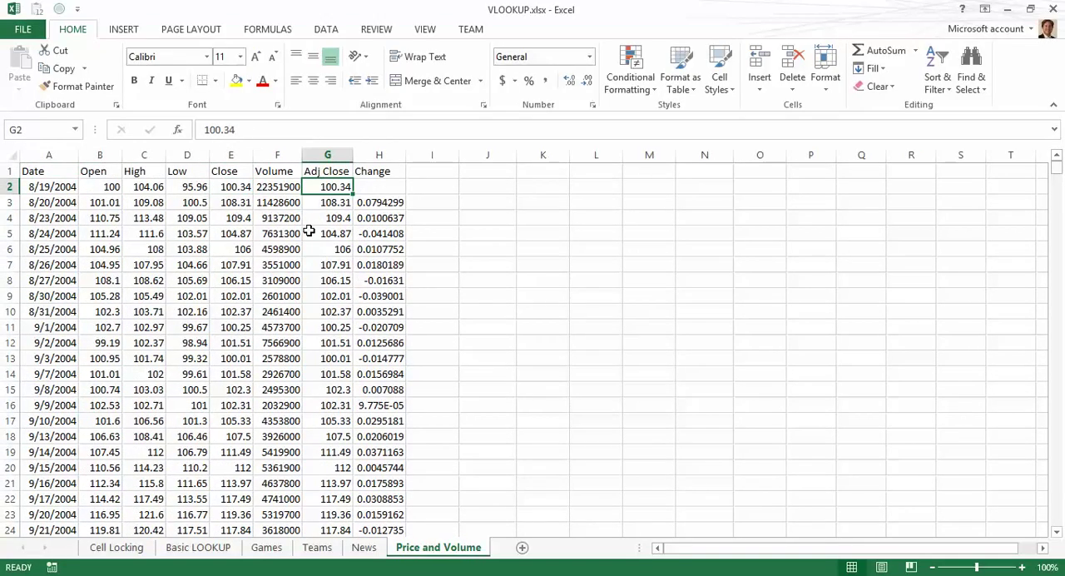
key(ctrl+Page_Up)
key(Right)
key(Right)
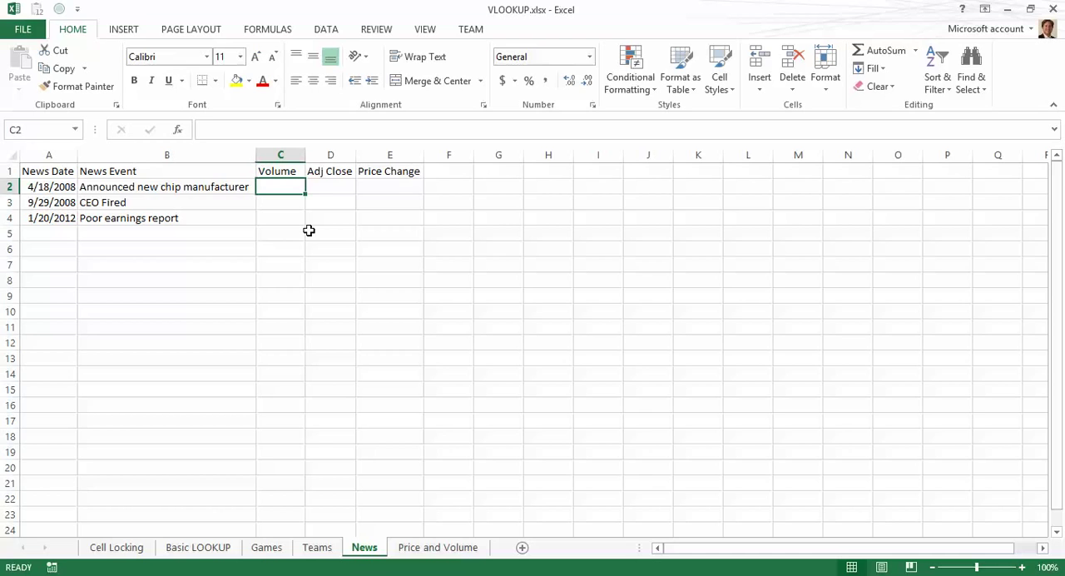
Step: Start a VLOOKUP formula in News cell C2 using the news date in A2 as the lookup value
text(=vlookup()
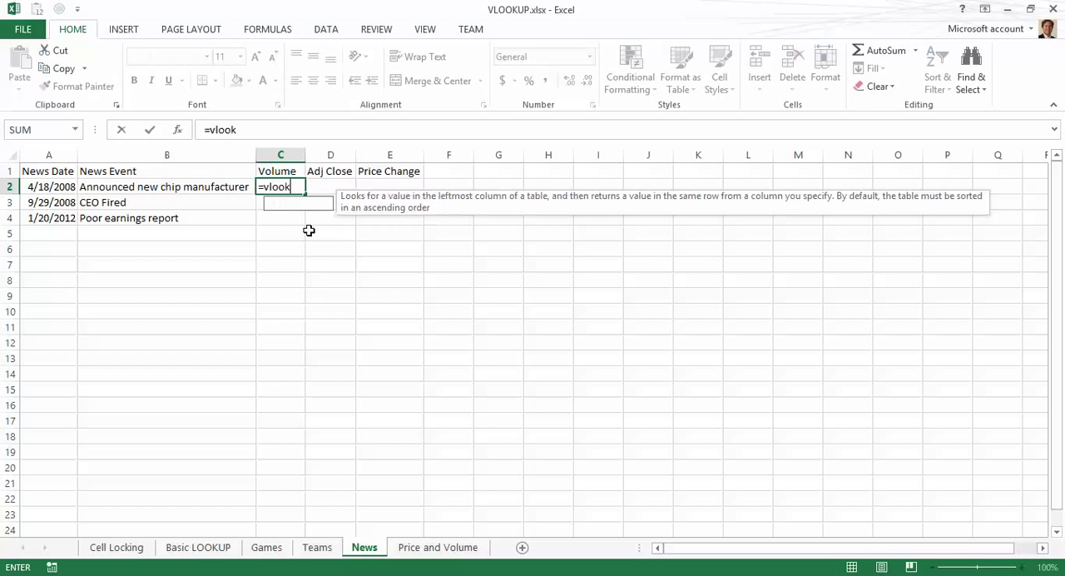
key(Left)
key(Left)
text(,)
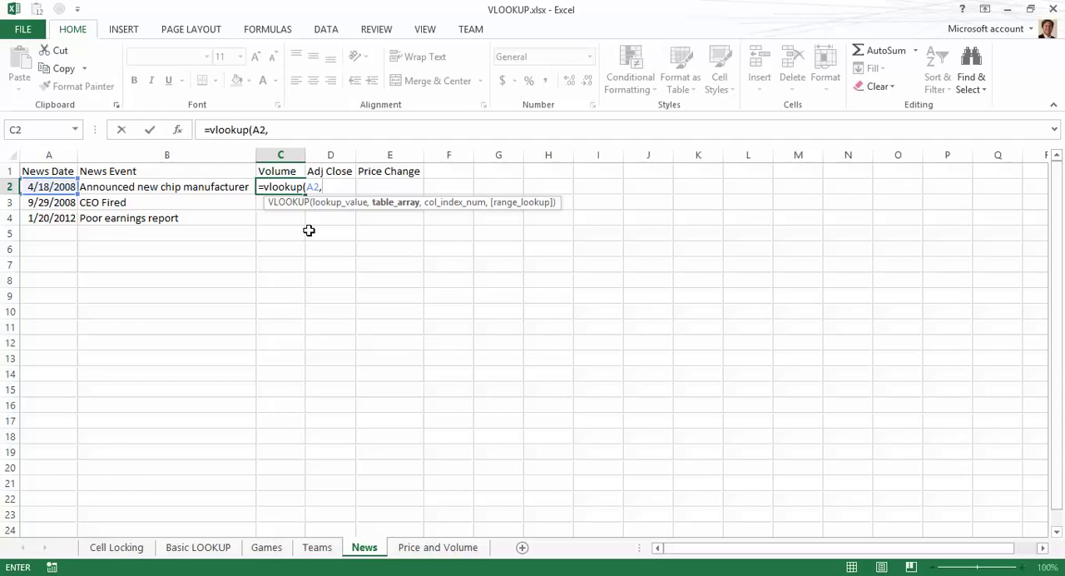
Step: On the Price and Volume sheet, set the table array to the absolute range $A$2:$H$2388
key(ctrl+Page_Down)
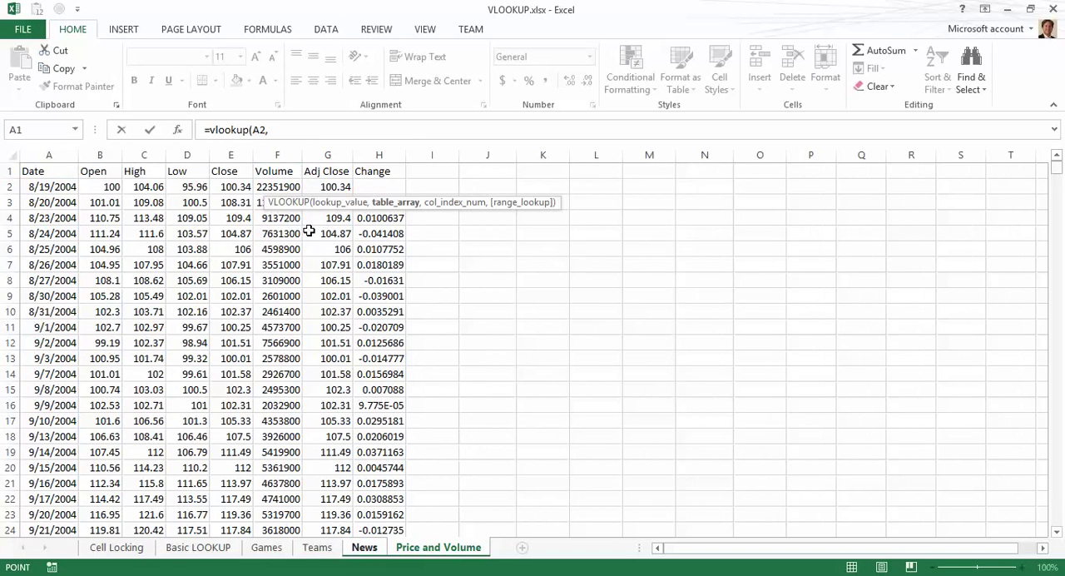
key(ctrl+Home)
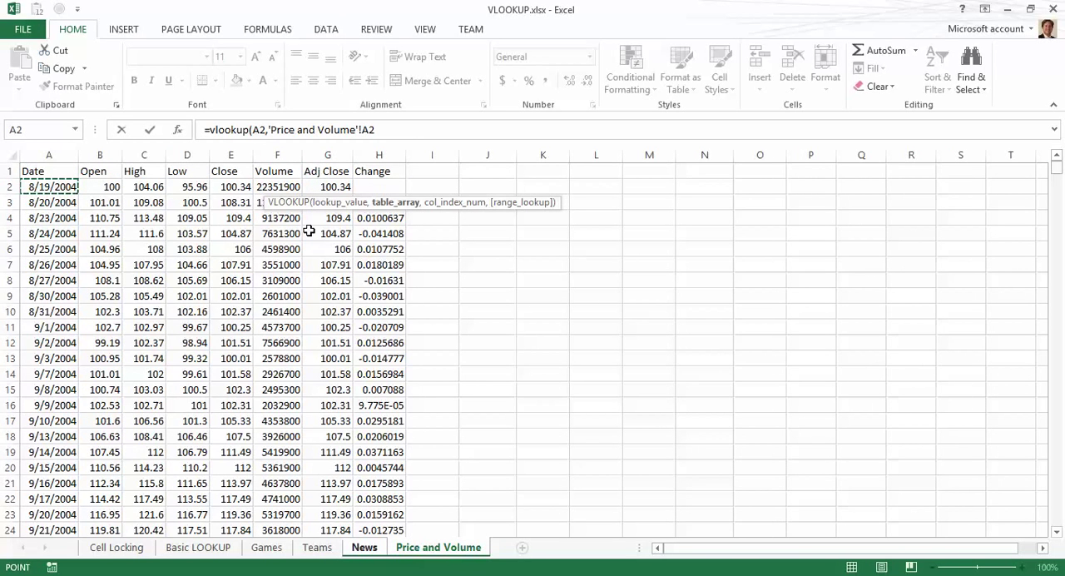
key(shift+Right)
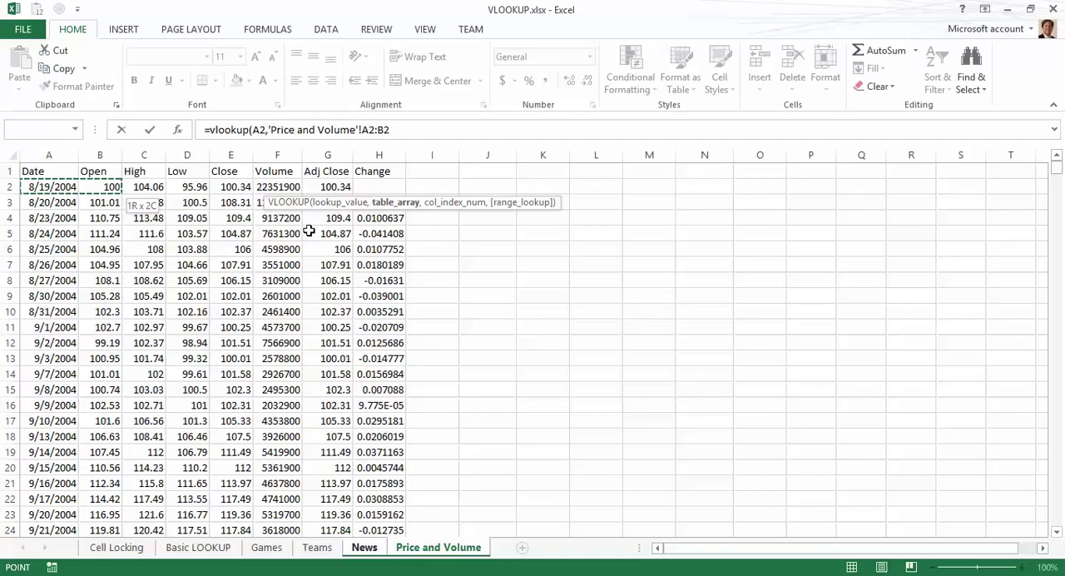
key(shift+Down)
key(shift+Right)
key(shift+Right)
key(shift+Right)
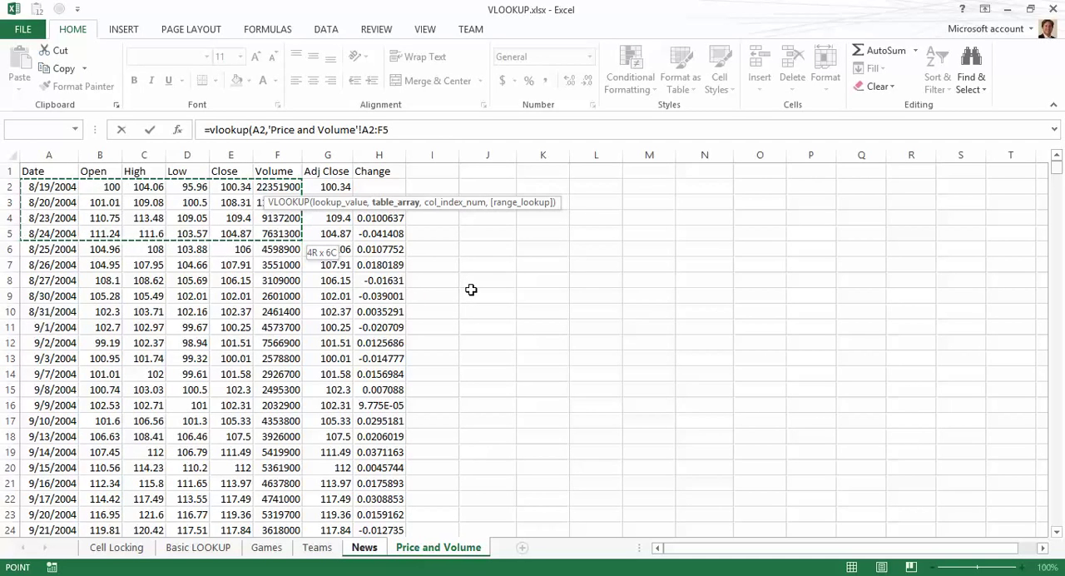
key(ctrl+shift+Down)
key(ctrl+shift+Up)
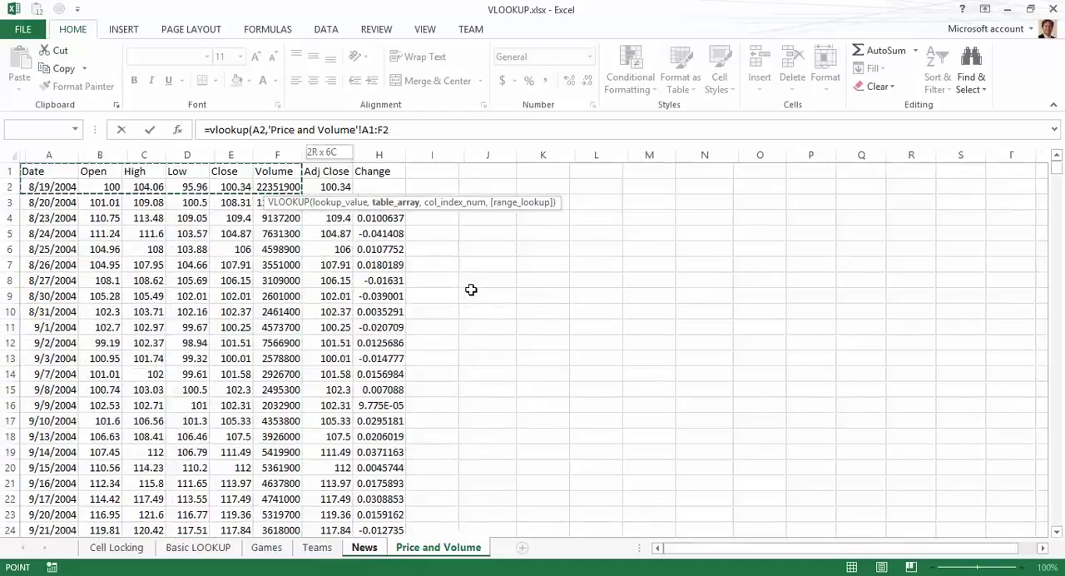
key(ctrl+shift+Down)
key(ctrl+shift+Up)
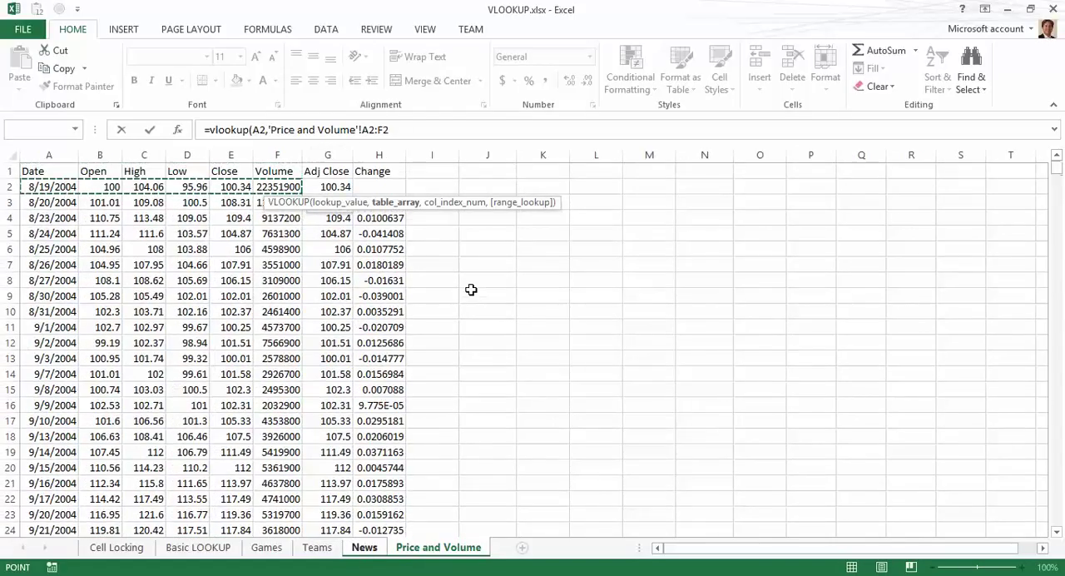
key(shift+Right)
key(shift+Down)
key(shift+Down)
key(shift+Down)
key(shift+Down)
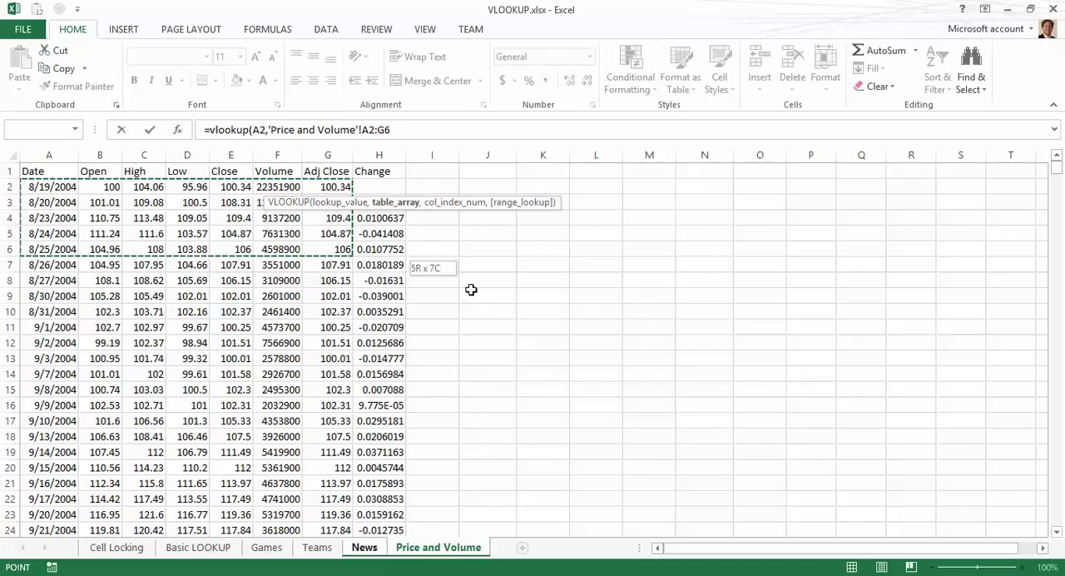
key(shift+Right)
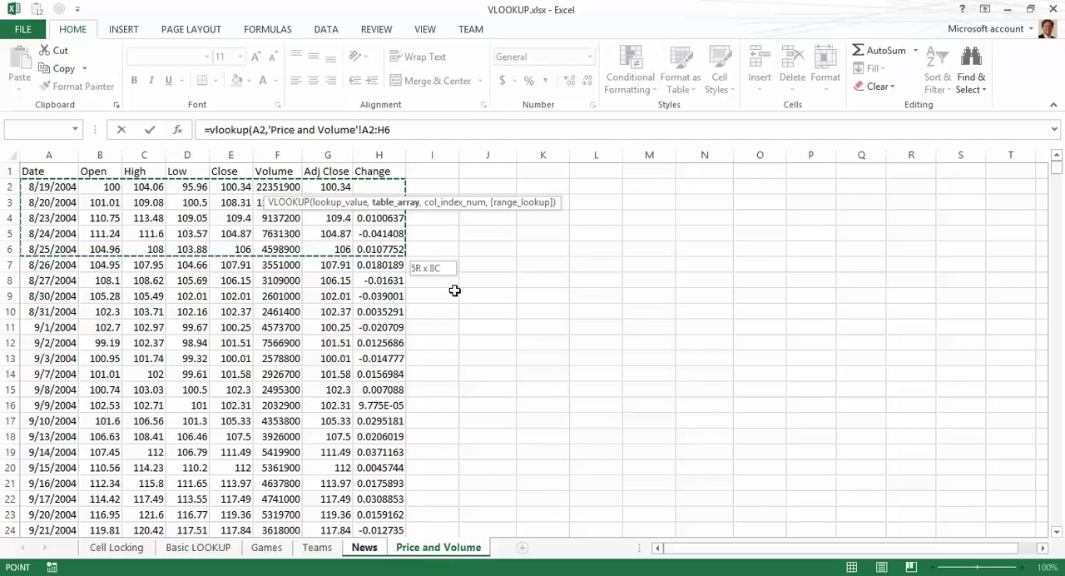
key(ctrl+shift+Down)
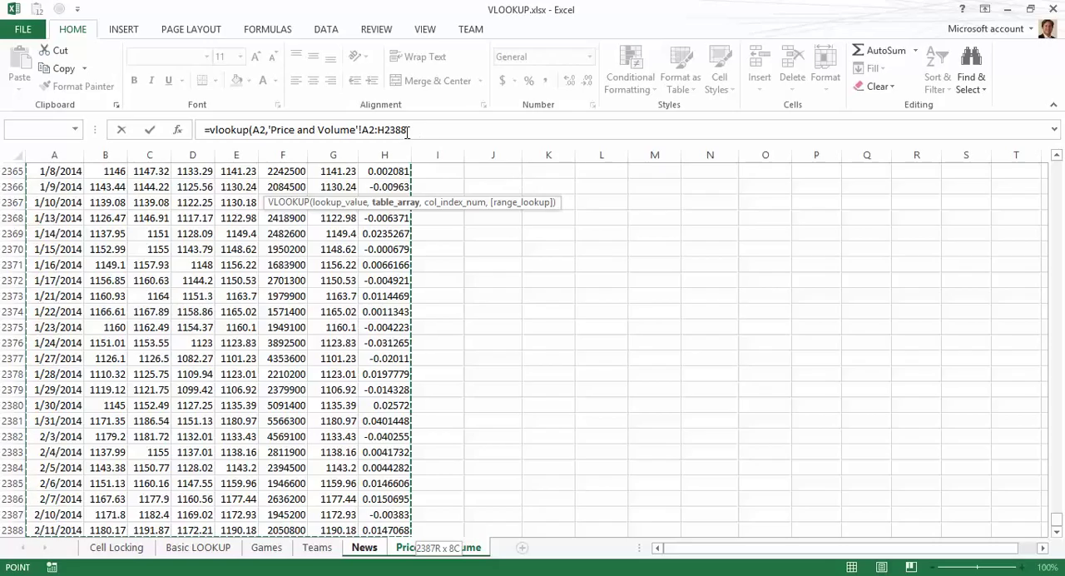
key(F4)
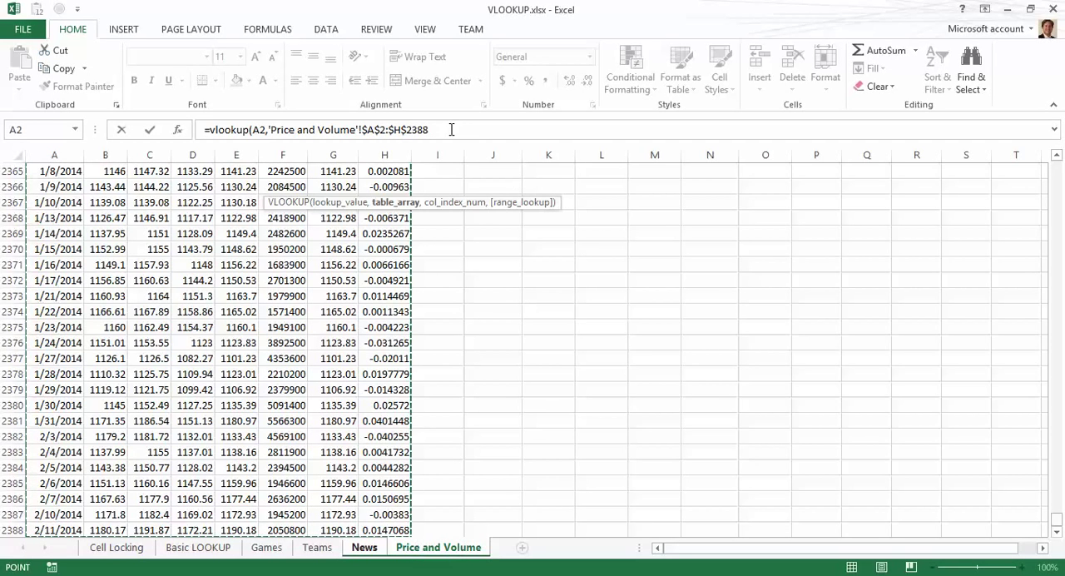
Step: Complete the VLOOKUP with column index 6 and FALSE for an exact match, and enter it
click(451, 129)
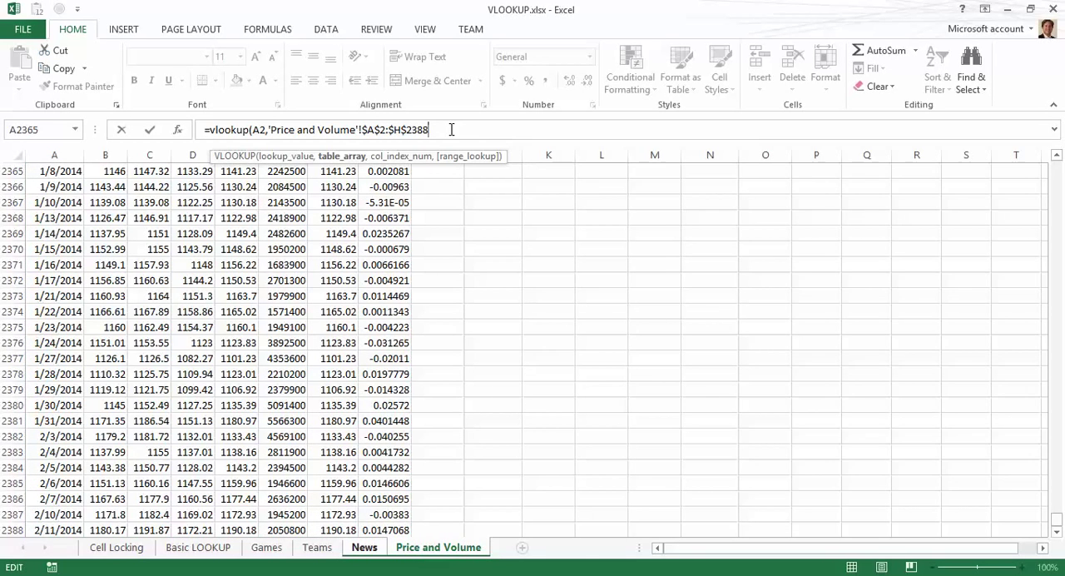
text(,)
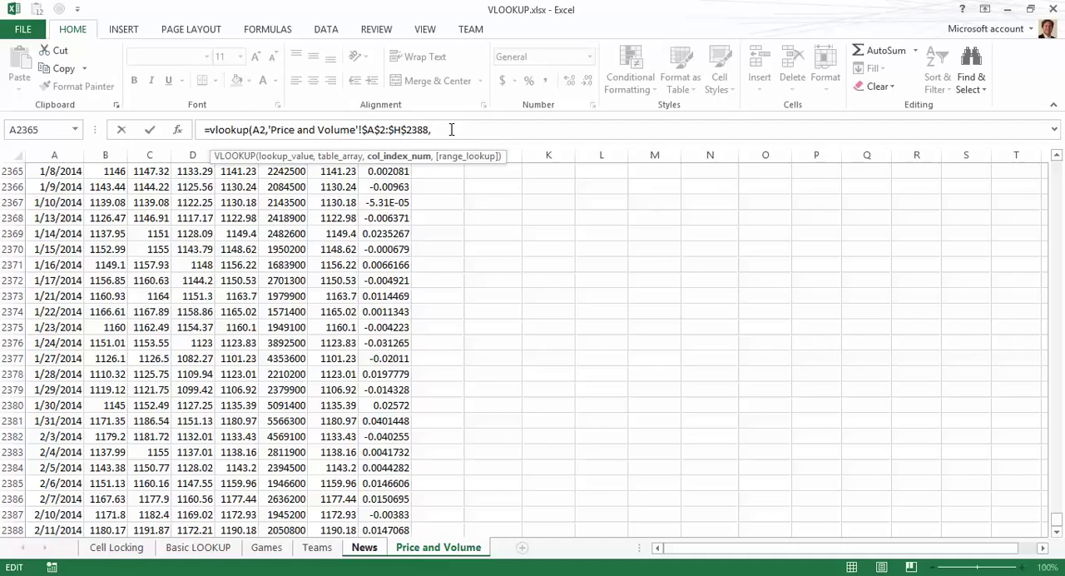
text(6,false)
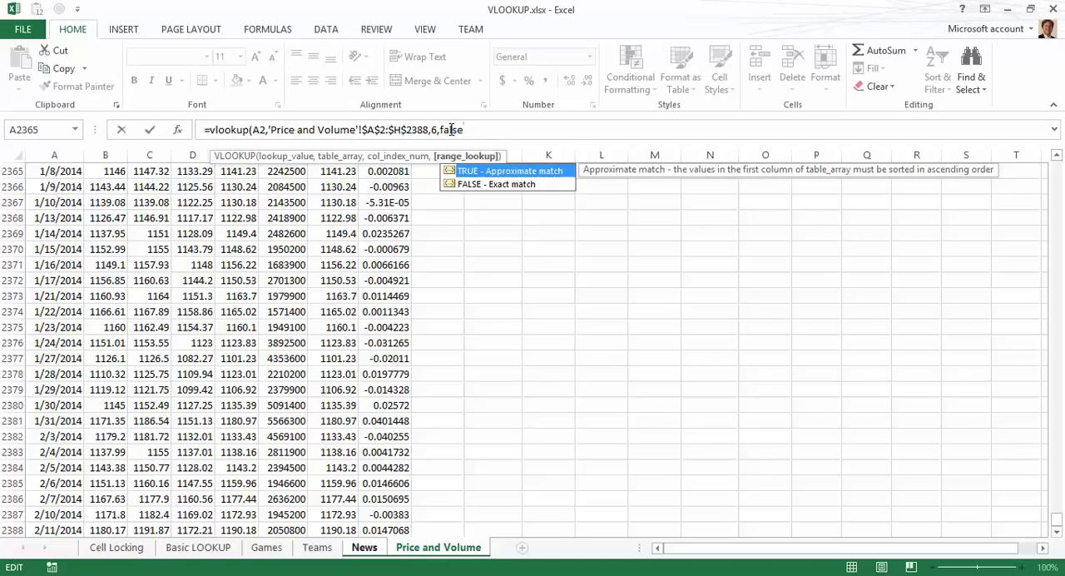
text())
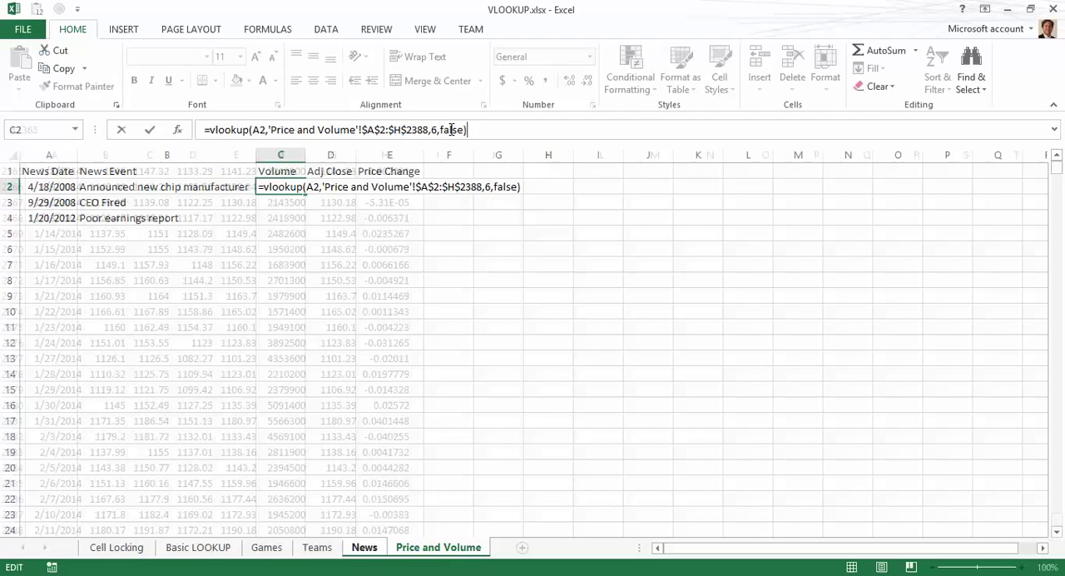
key(Return)
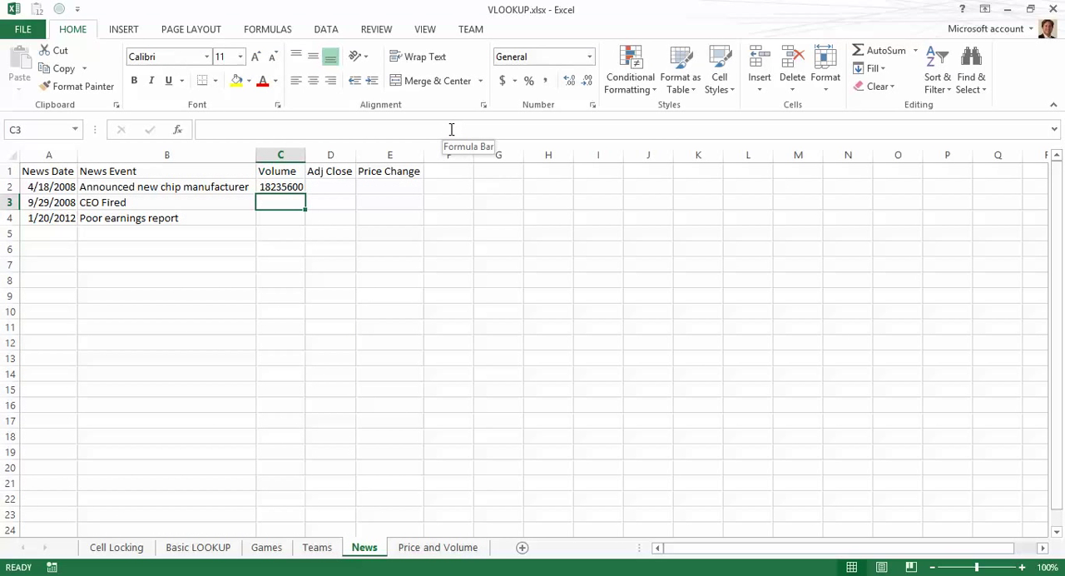
Step: Copy the C2 lookup formula into C3 and C4
key(Up)
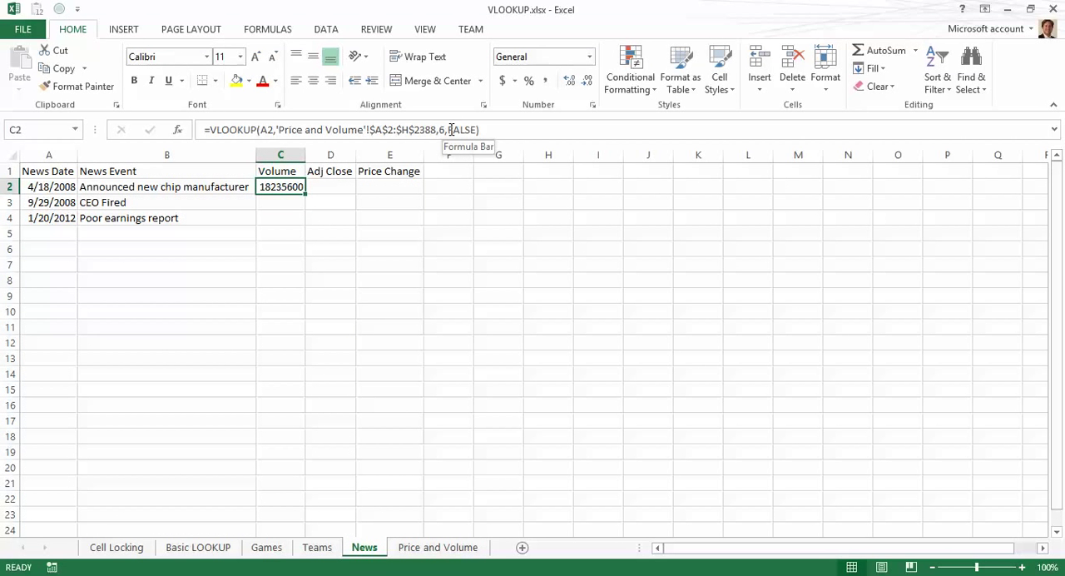
key(ctrl+c)
key(Down)
key(ctrl+v)
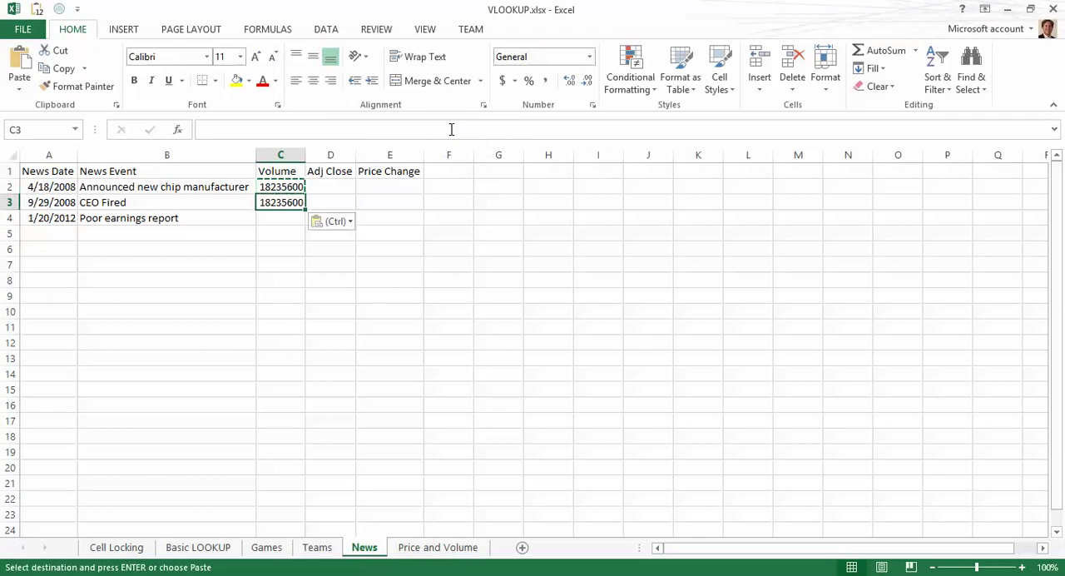
key(Down)
key(ctrl+v)
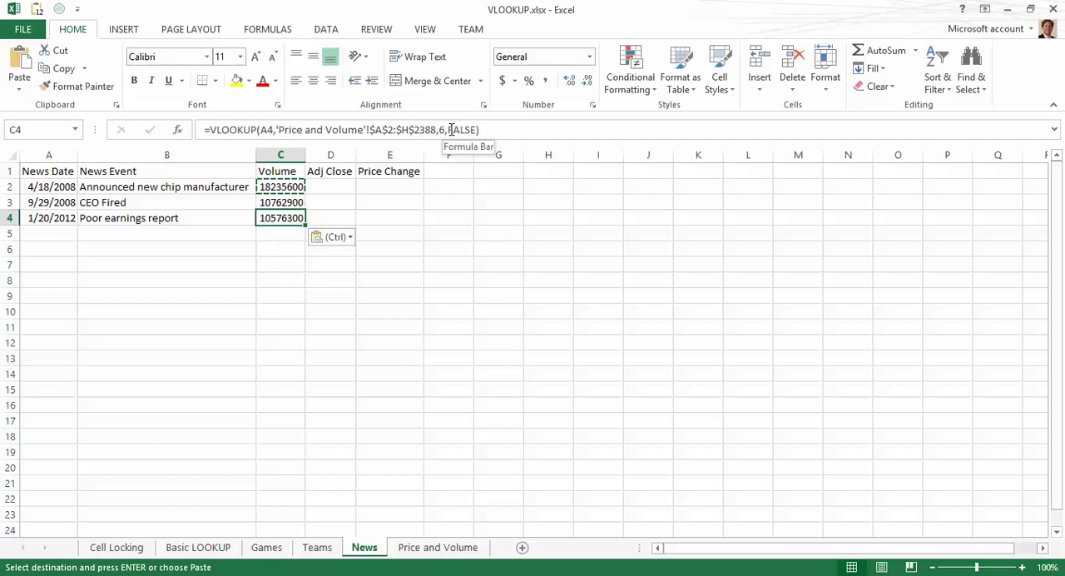
Step: Review the copied Volume formulas in C2 through C4 and the paste options
key(Up)
key(Up)
key(Down)
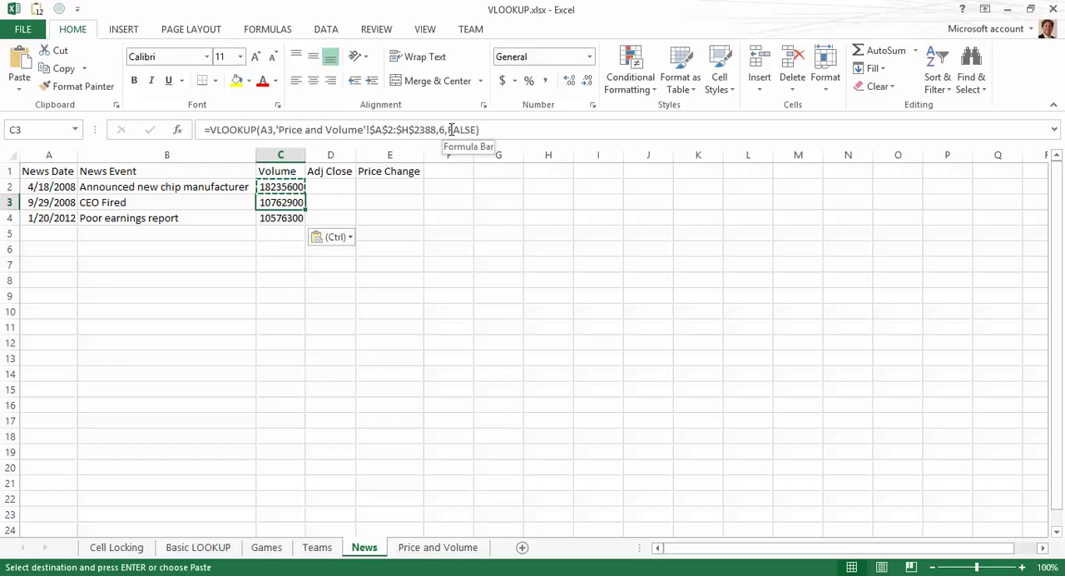
key(Up)
key(Right)
key(Left)
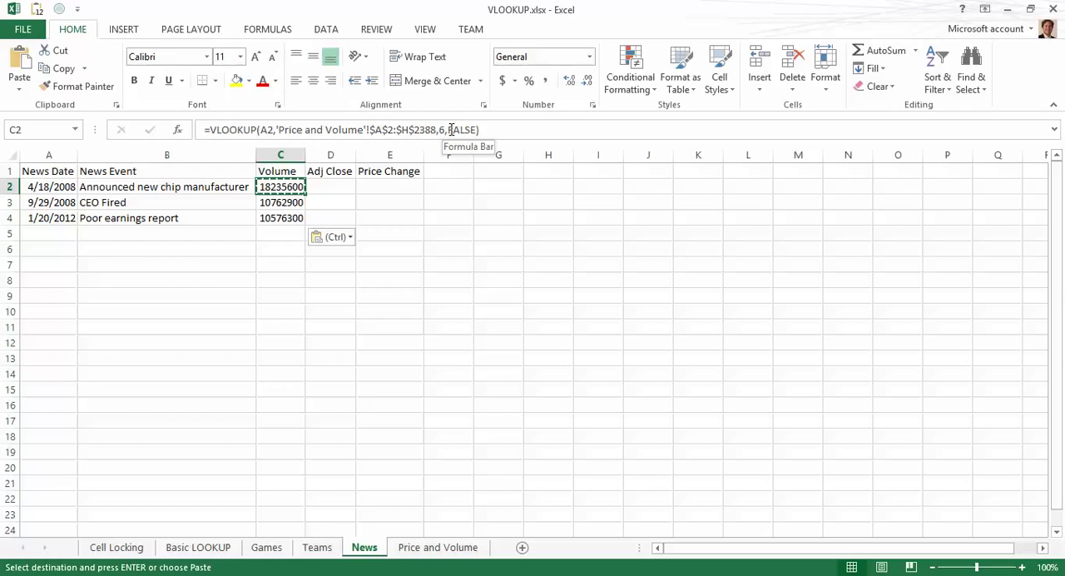
key(ctrl)
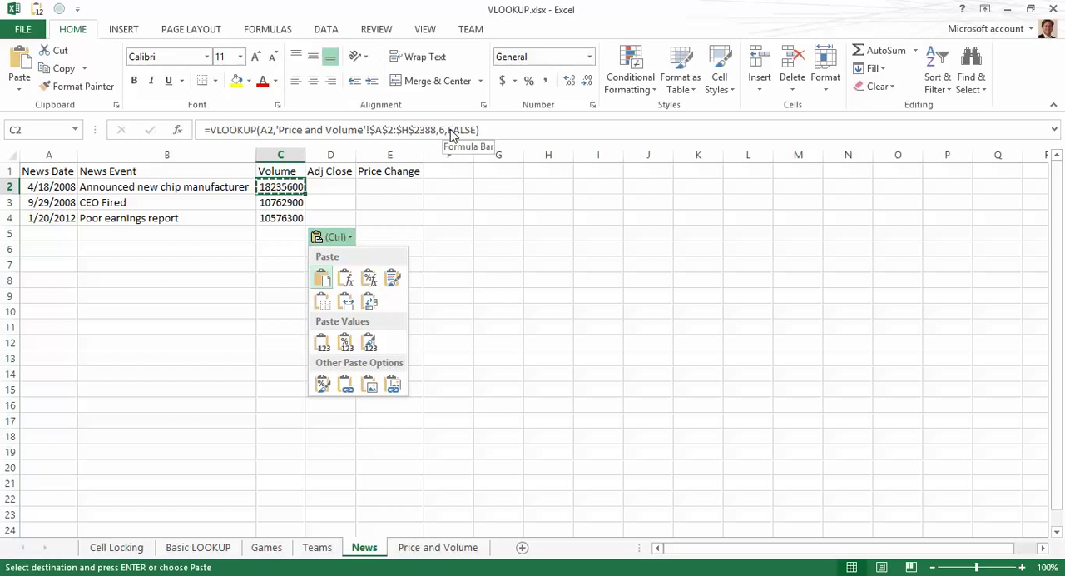
key(Escape)
Step: Paste the formula into D2 and change its lookup value reference from B2 to A2
key(Left)
key(Right)
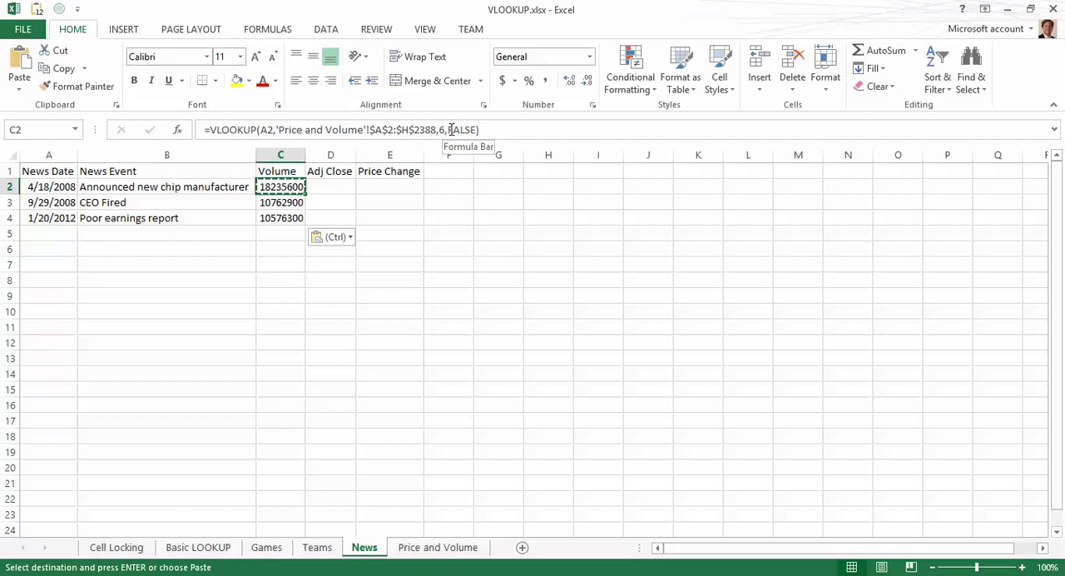
key(Right)
key(ctrl+v)
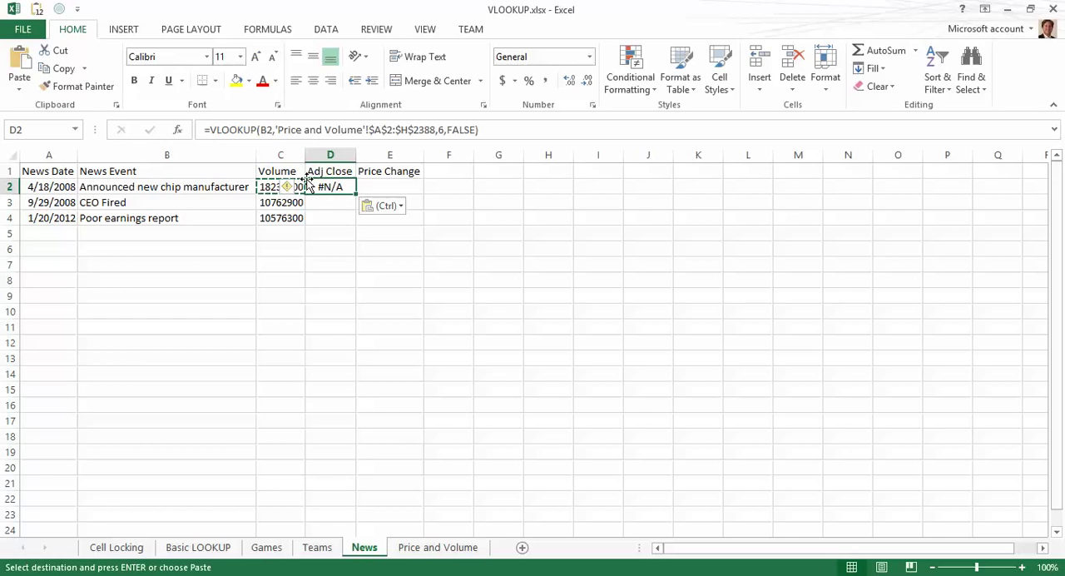
double_click(333, 188)
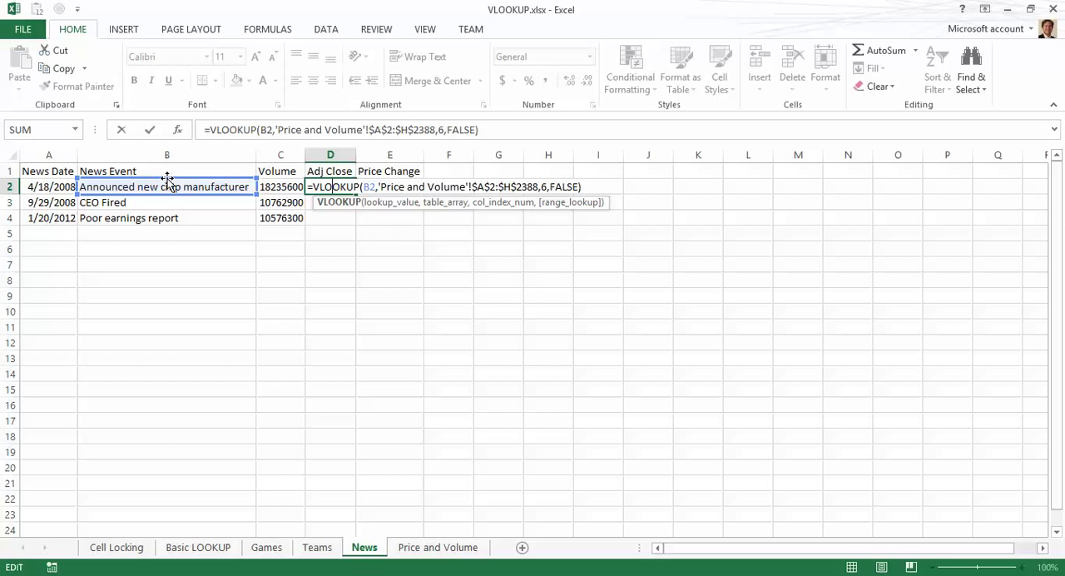
drag(167, 180, 57, 190)
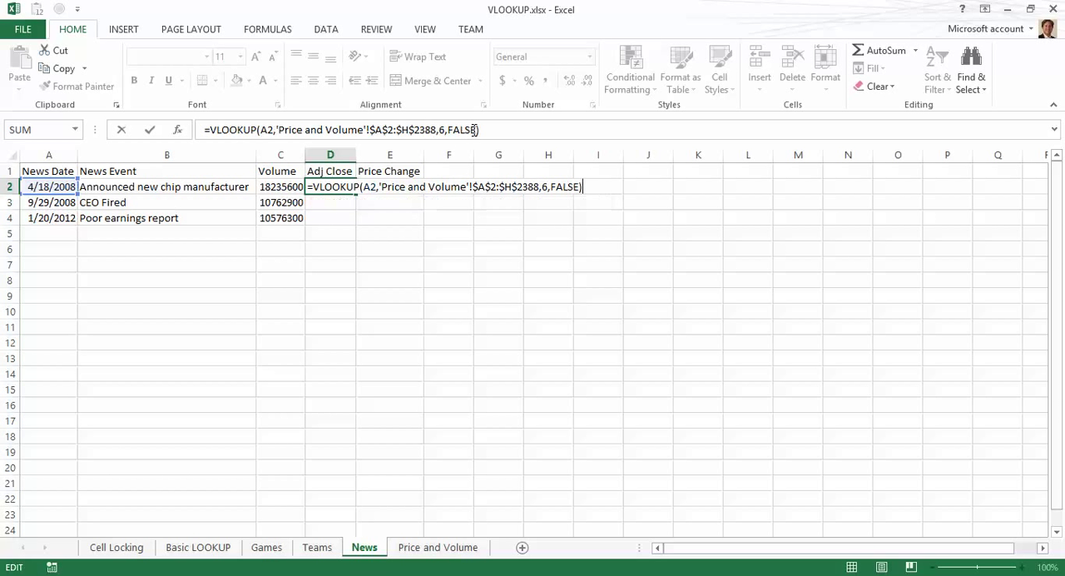
key(Return)
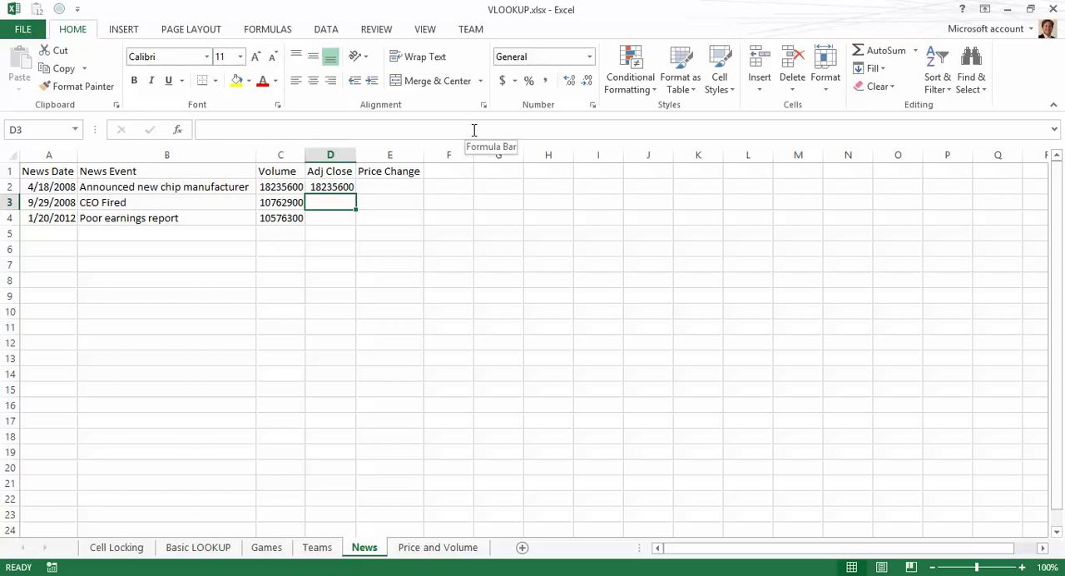
Step: Set the column index in D2's formula to 7 to return the Adj Close
key(Up)
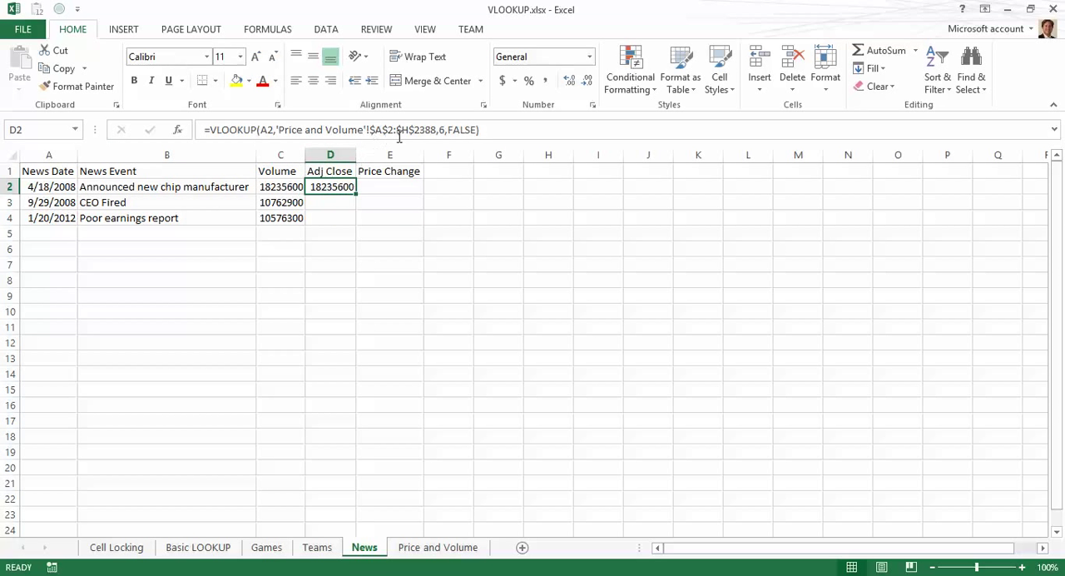
click(443, 130)
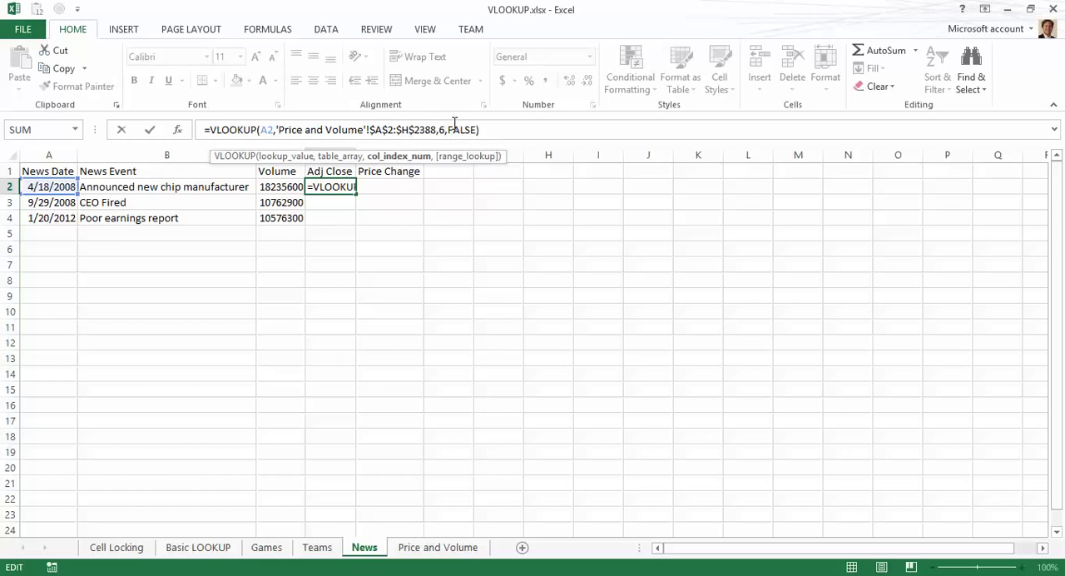
key(Return)
key(Up)
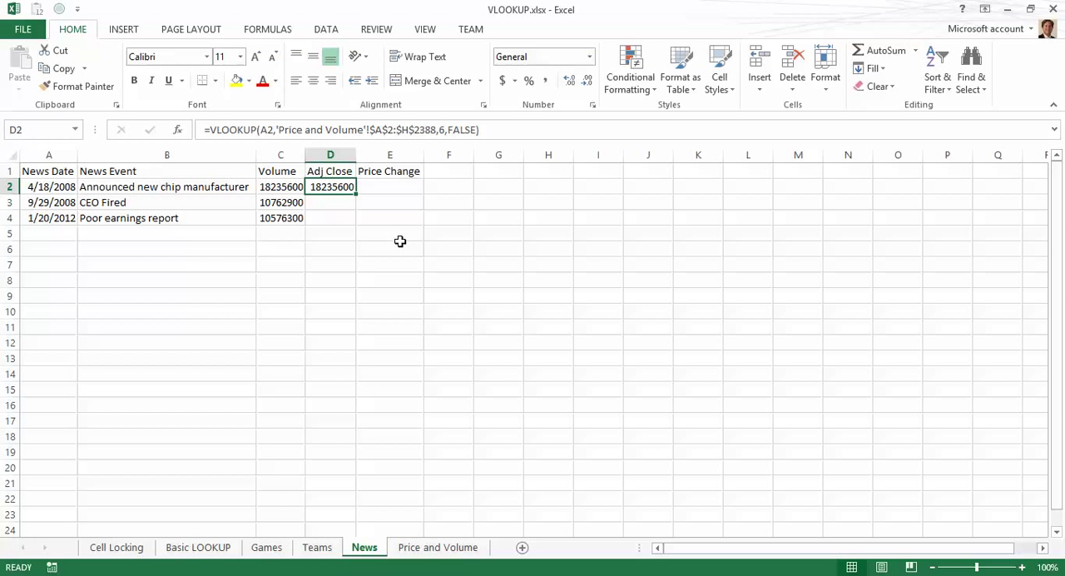
click(440, 130)
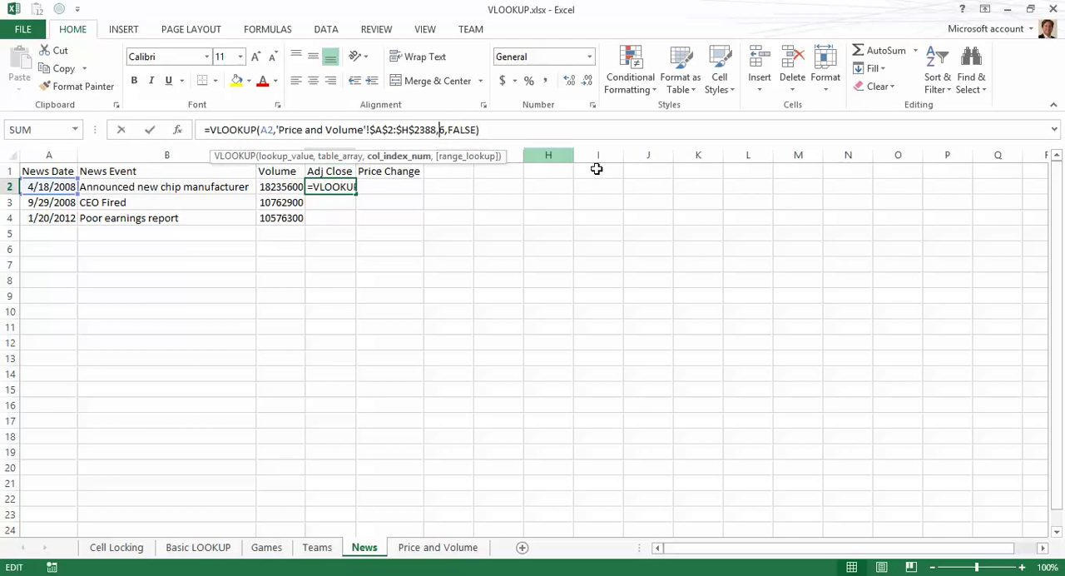
key(shift+Right)
text(7)
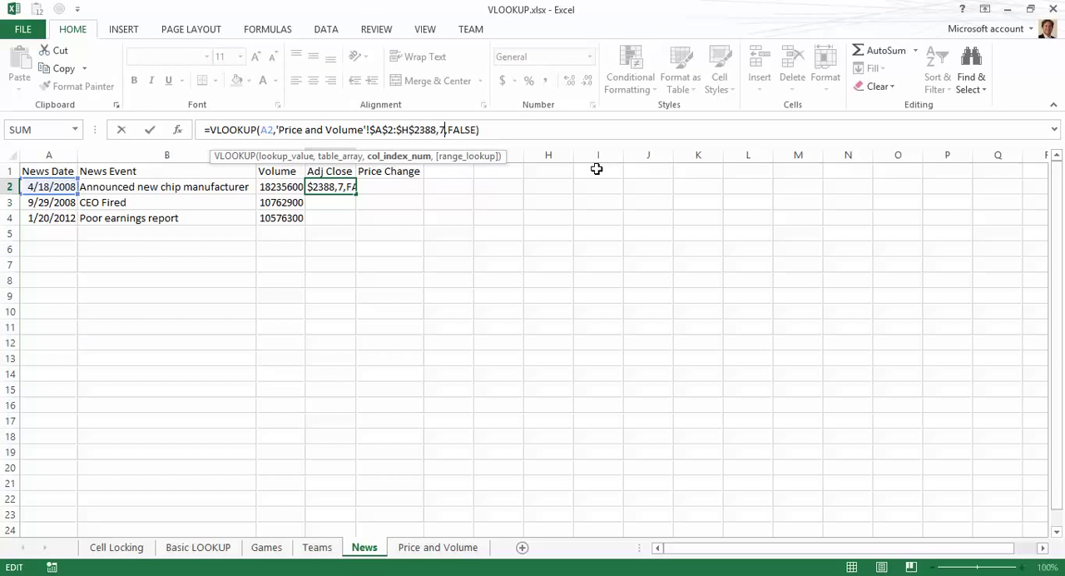
key(Return)
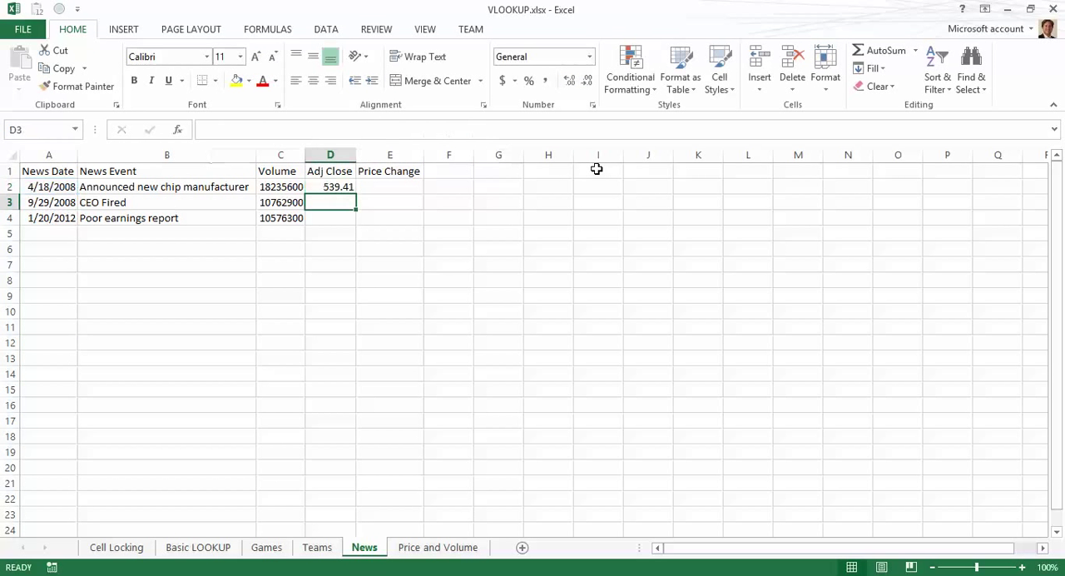
Step: Copy D2's Adj Close formula into D3 and D4
key(Up)
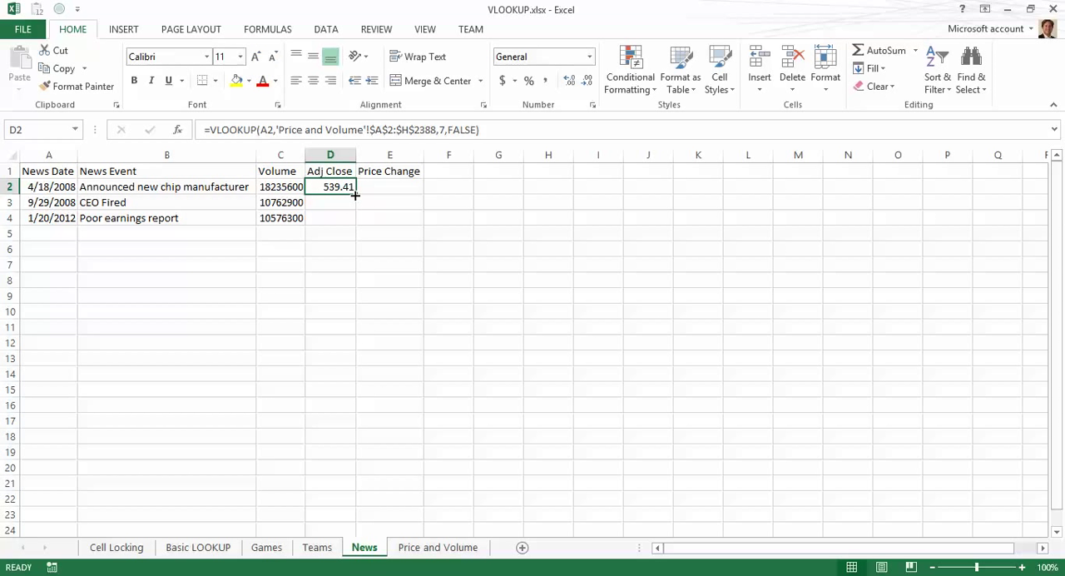
key(ctrl+c)
key(Down)
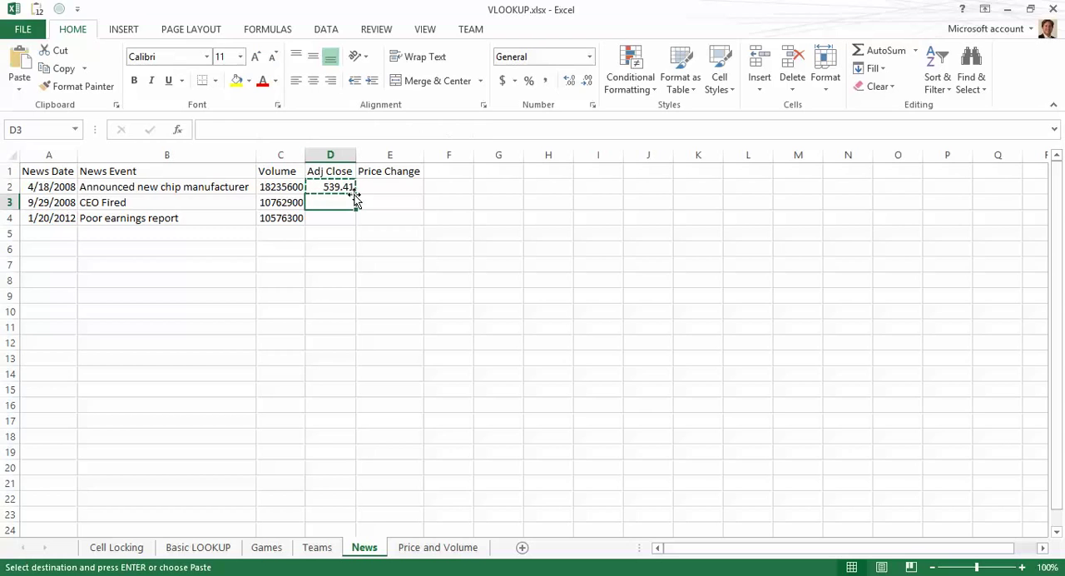
key(shift+Down)
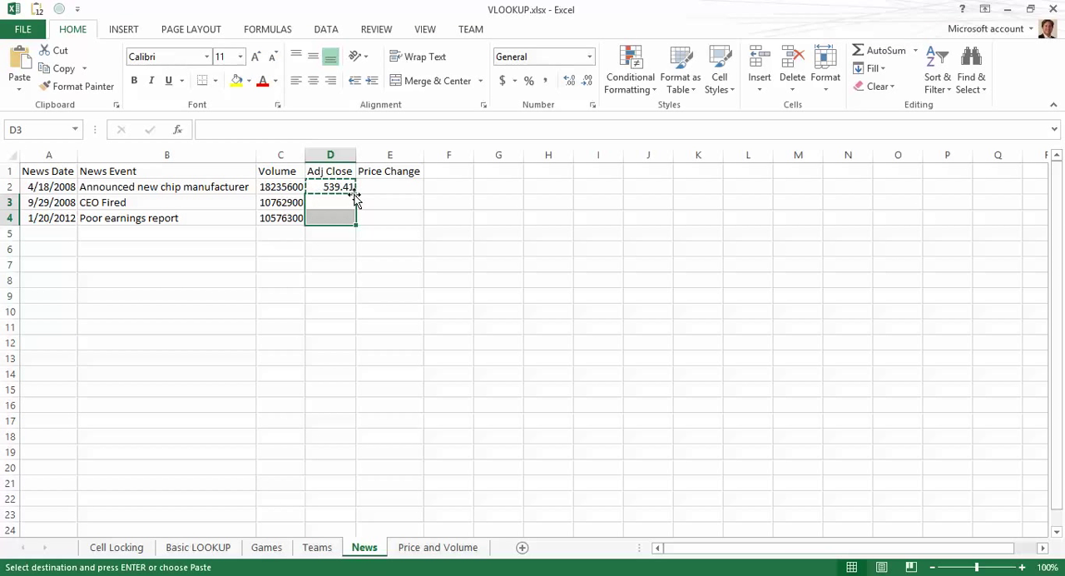
key(ctrl+v)
Step: Paste the formula into E2 and change its lookup value reference from B2 to A2
key(Up)
key(Right)
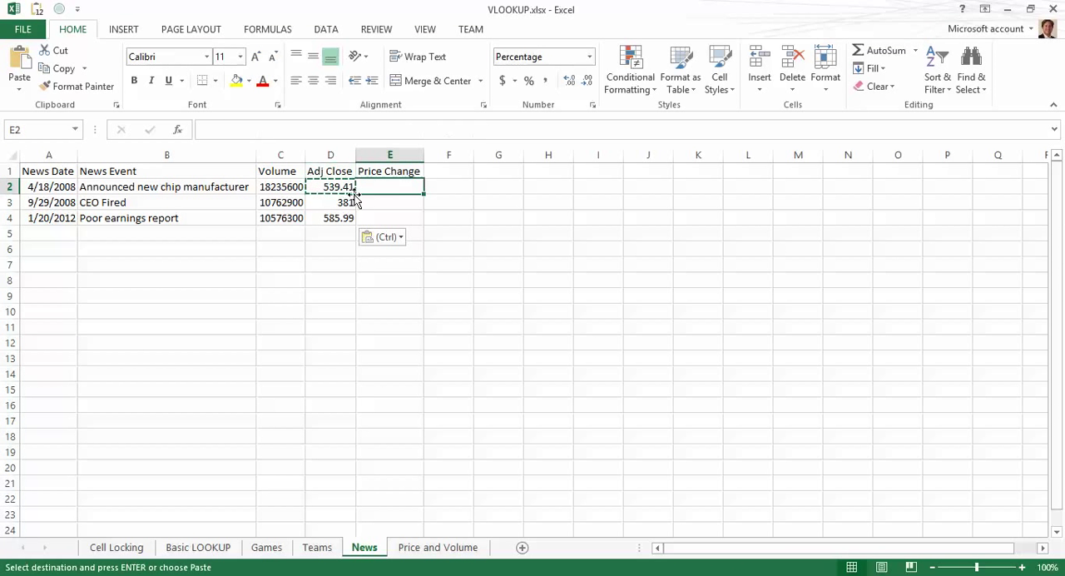
key(Left)
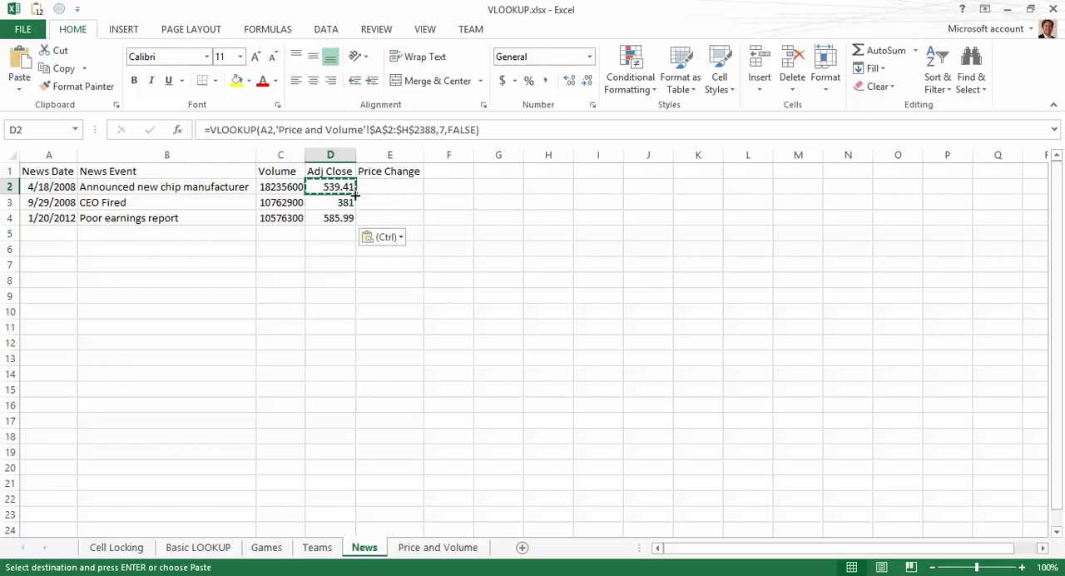
key(ctrl+c)
key(Right)
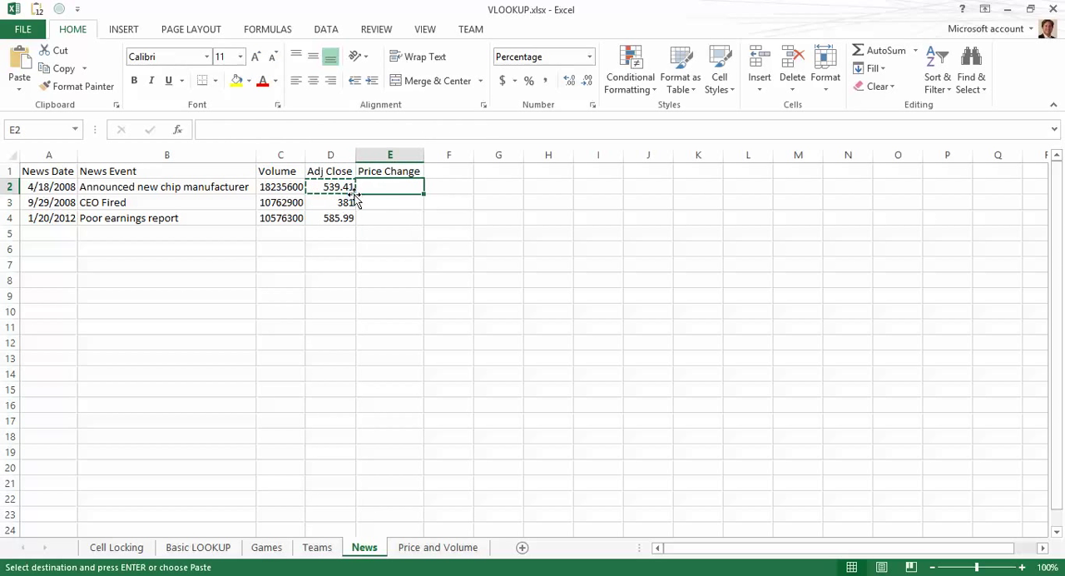
key(ctrl+v)
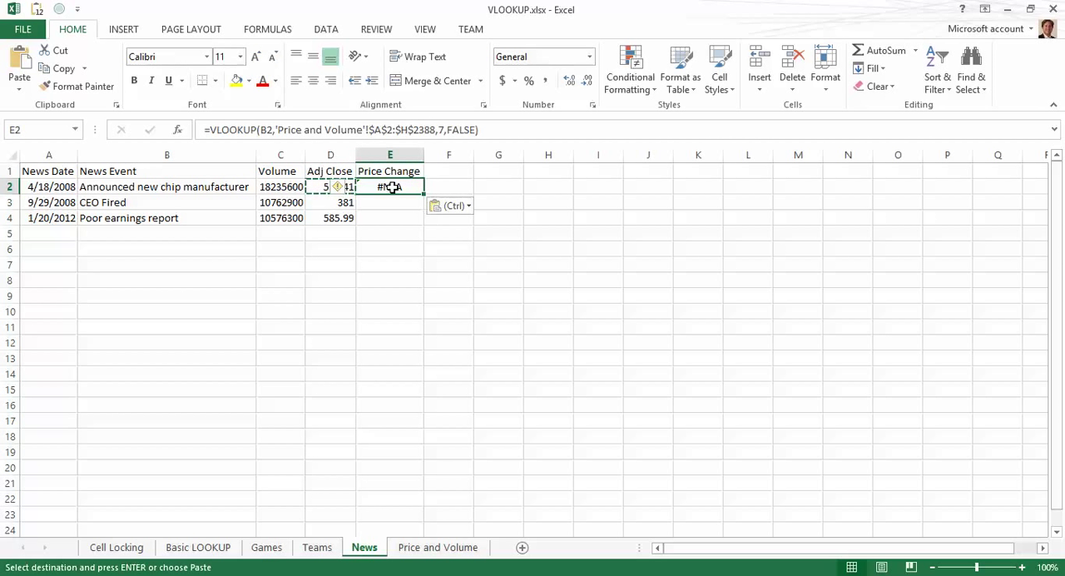
double_click(393, 188)
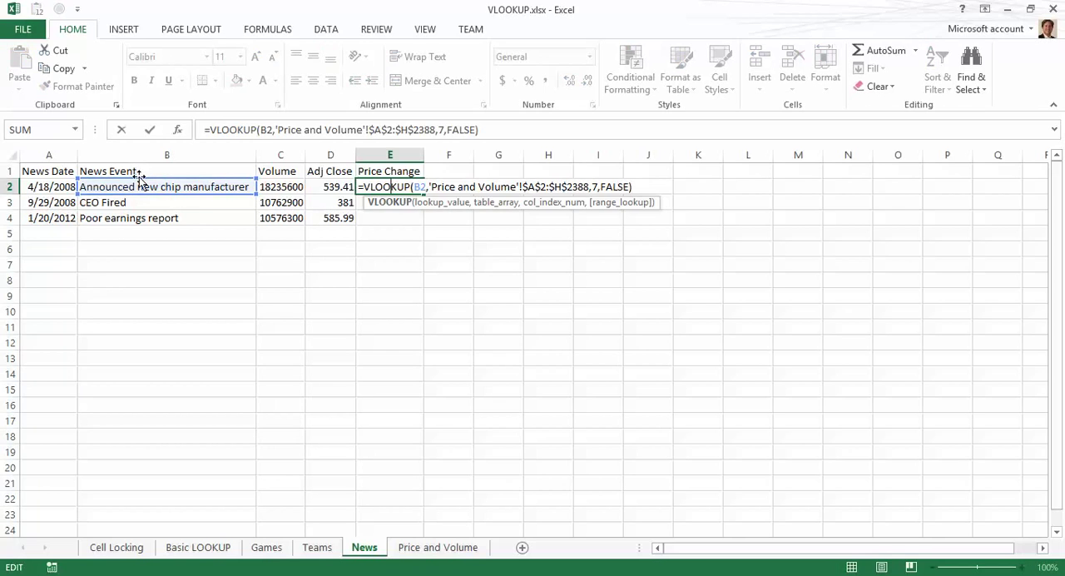
click(65, 187)
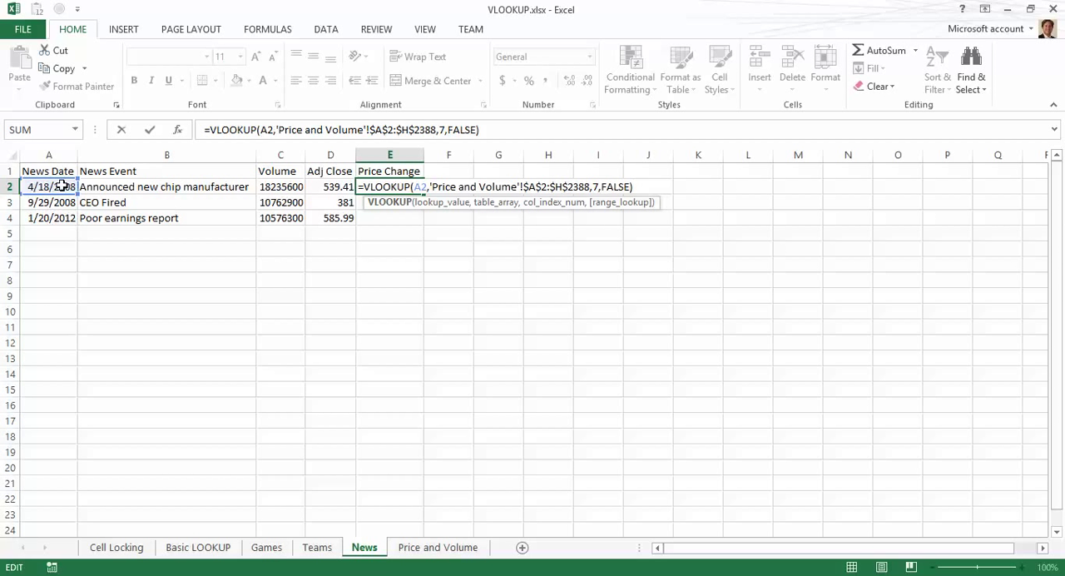
key(Return)
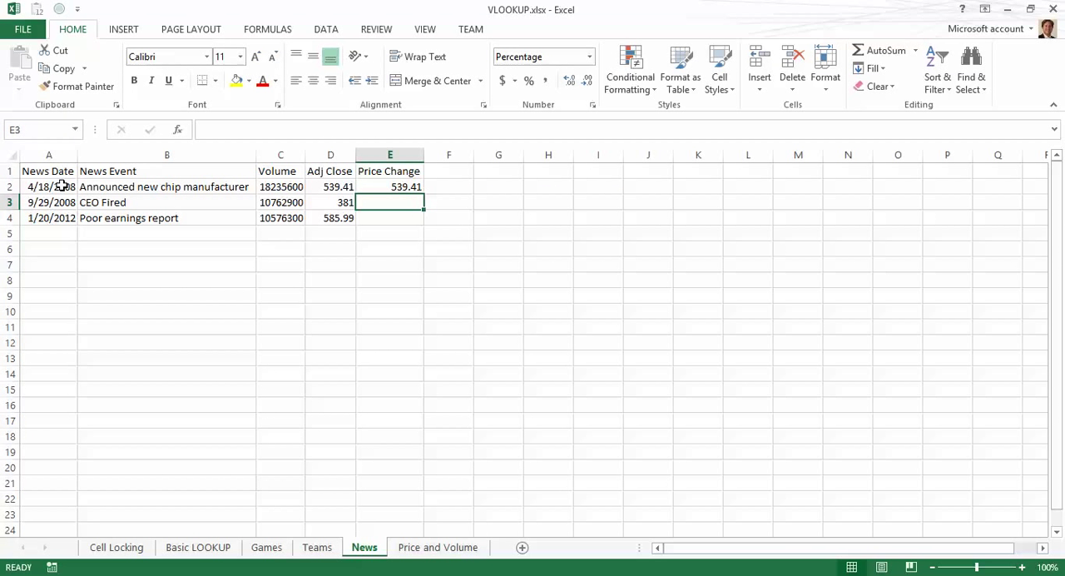
Step: Set the column index in E2's formula to 8 to return the Price Change
key(Up)
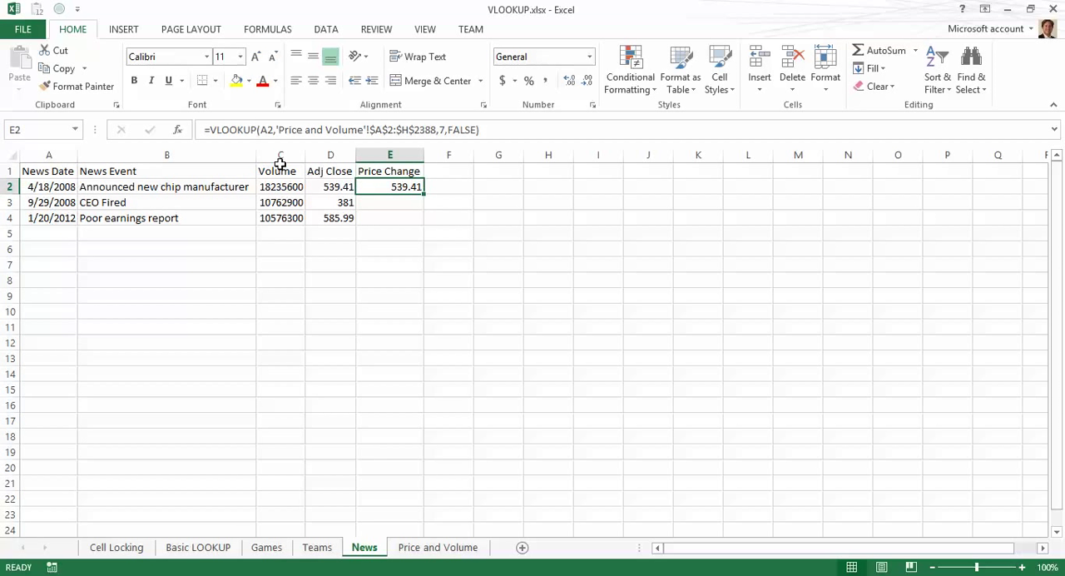
click(439, 130)
key(Right)
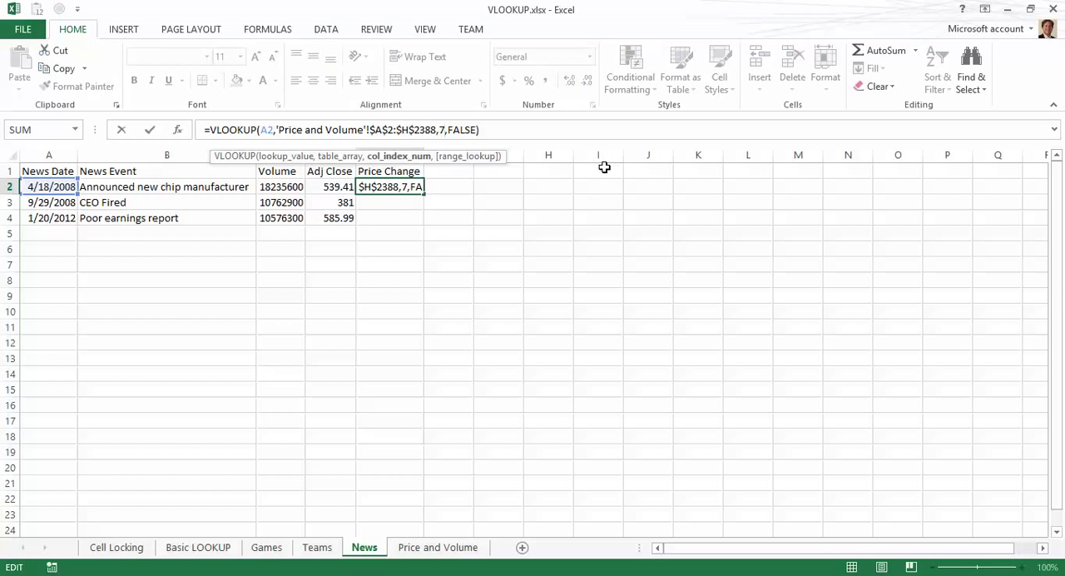
key(BackSpace)
text(8)
key(Return)
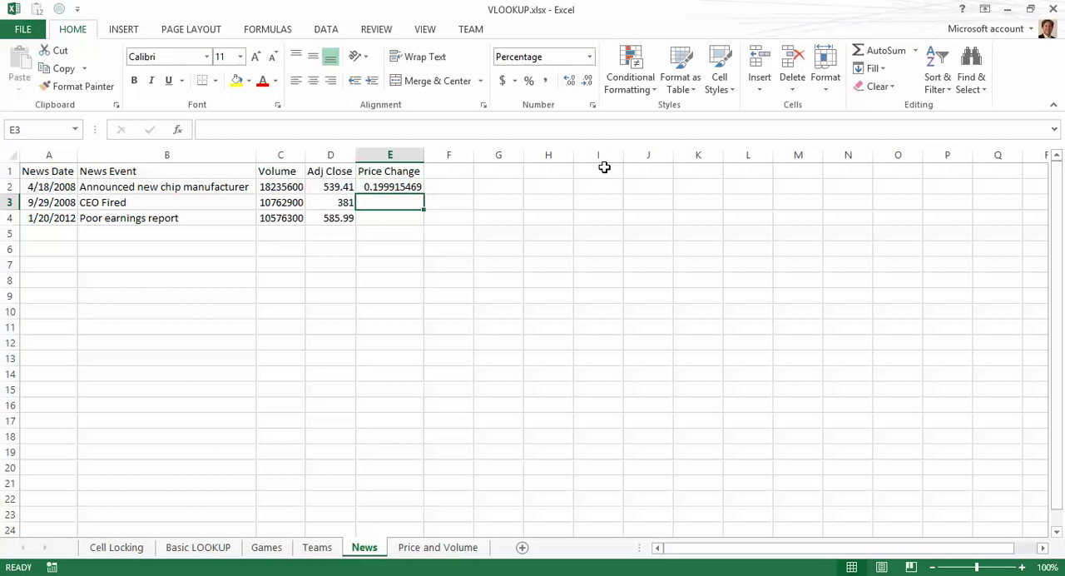
Step: Format E2 as a percentage with one decimal place
key(Up)
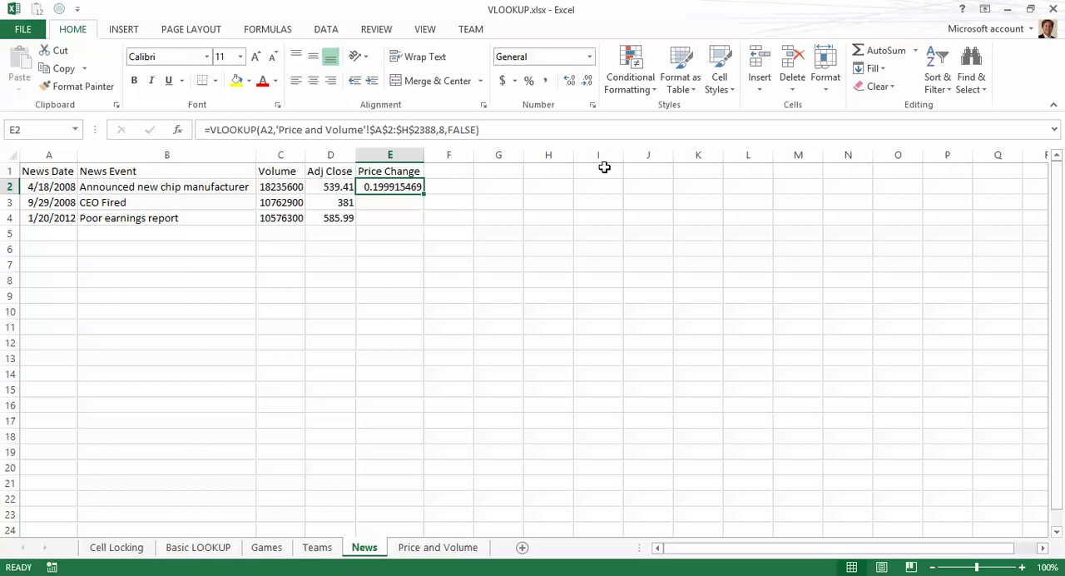
click(528, 81)
click(575, 83)
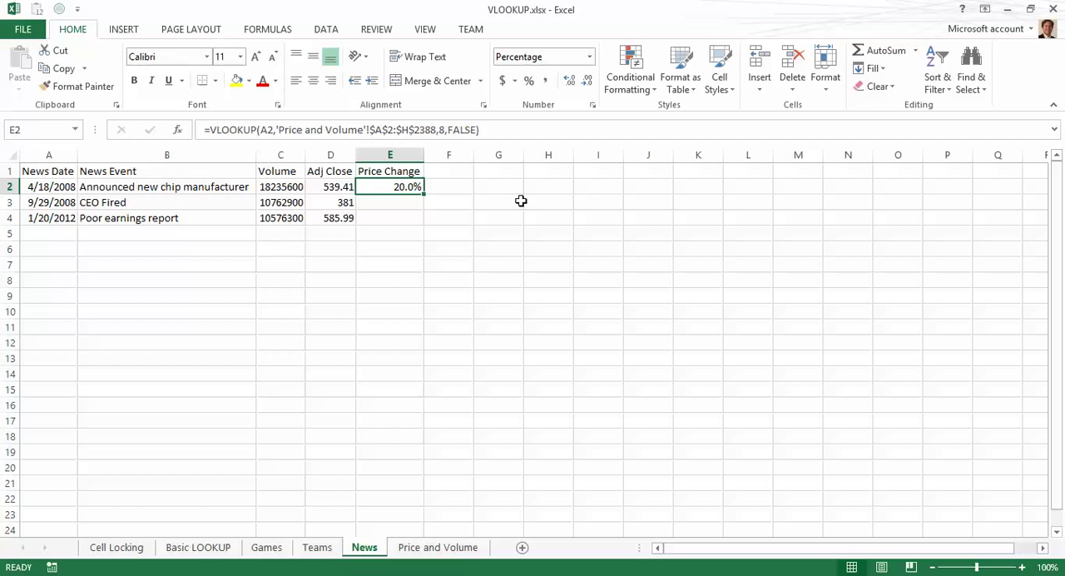
Step: Copy E2's Price Change formula into E3 and E4
key(ctrl+c)
key(Down)
key(ctrl+v)
key(Down)
key(ctrl+v)
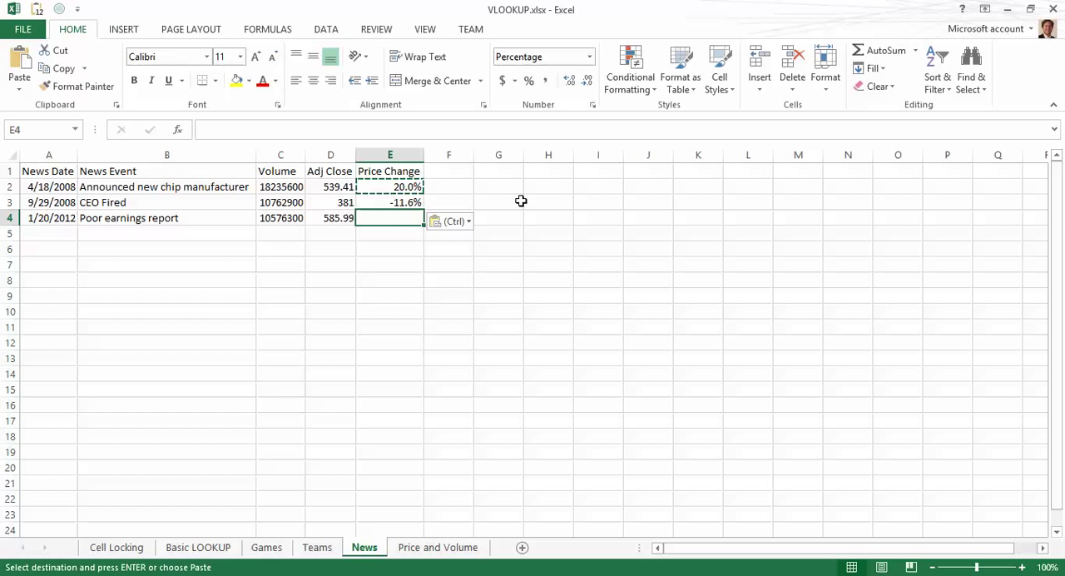
Step: Review the VLOOKUP formulas in the Volume, Adj Close and Price Change cells of the News sheet
key(Left)
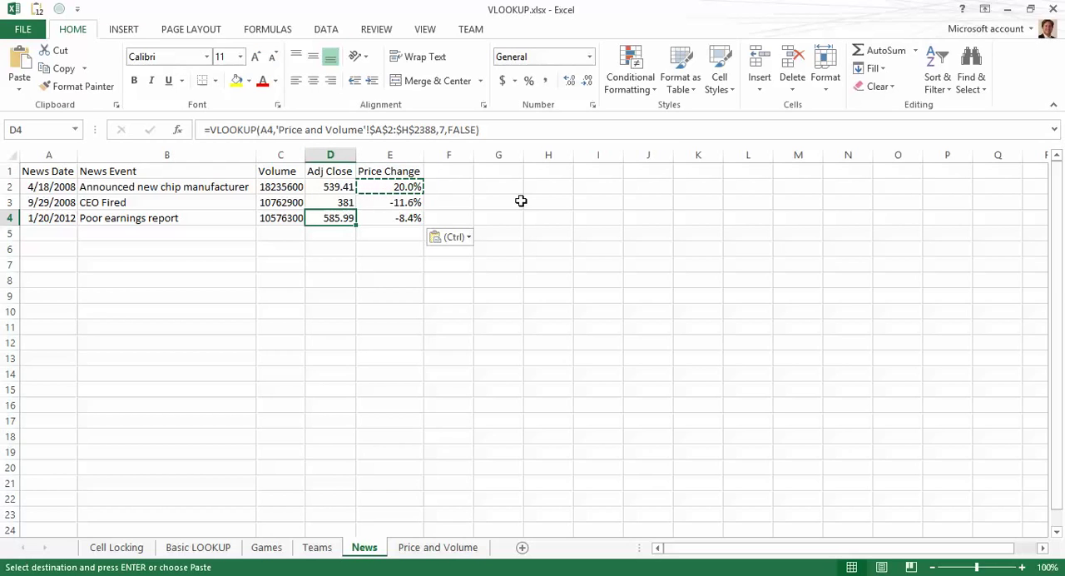
key(Left)
key(Left)
key(Left)
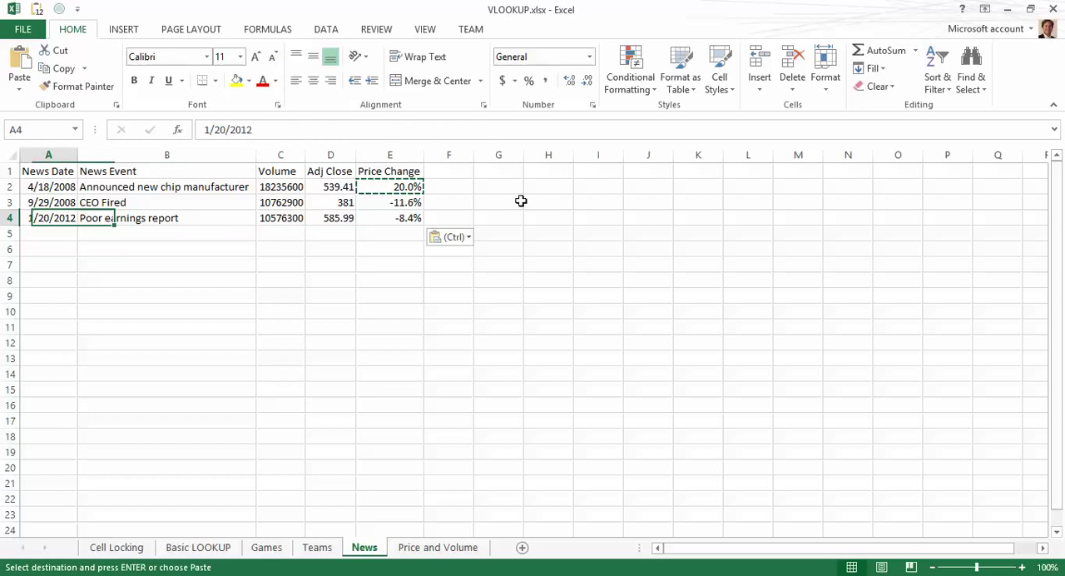
key(Up)
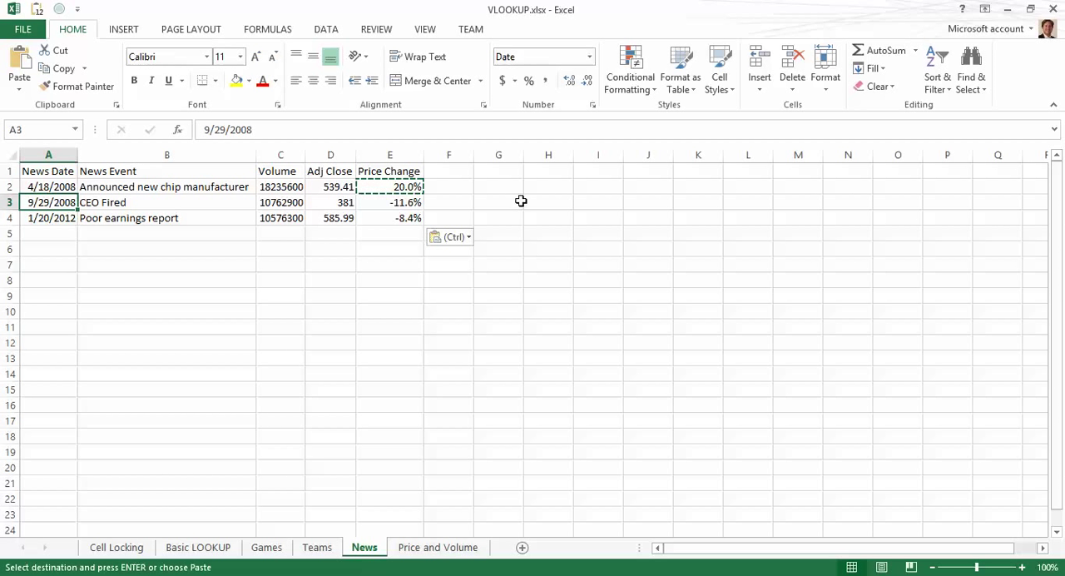
key(Right)
key(Right)
key(Right)
key(Right)
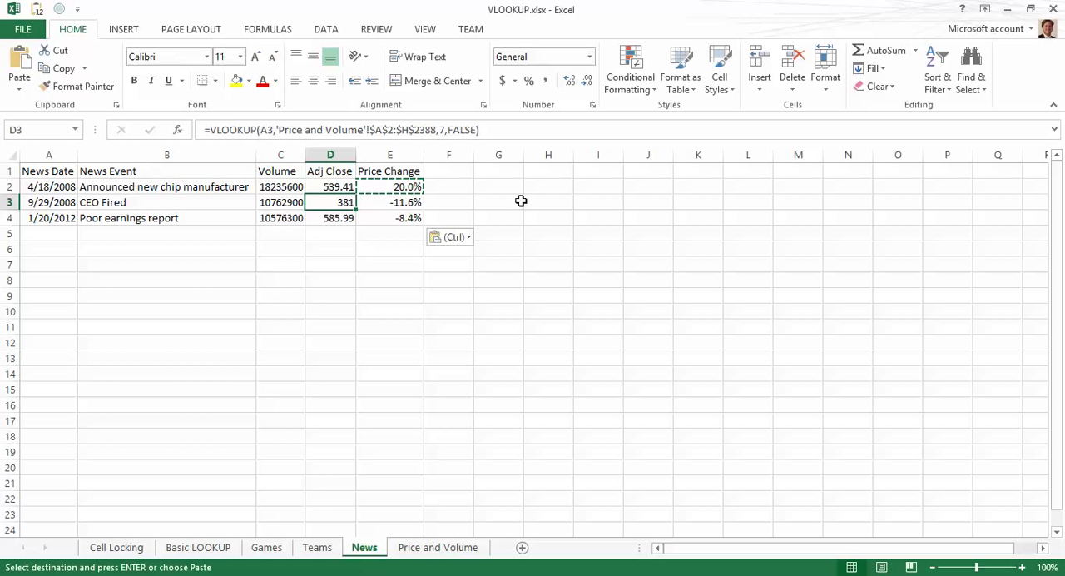
key(Up)
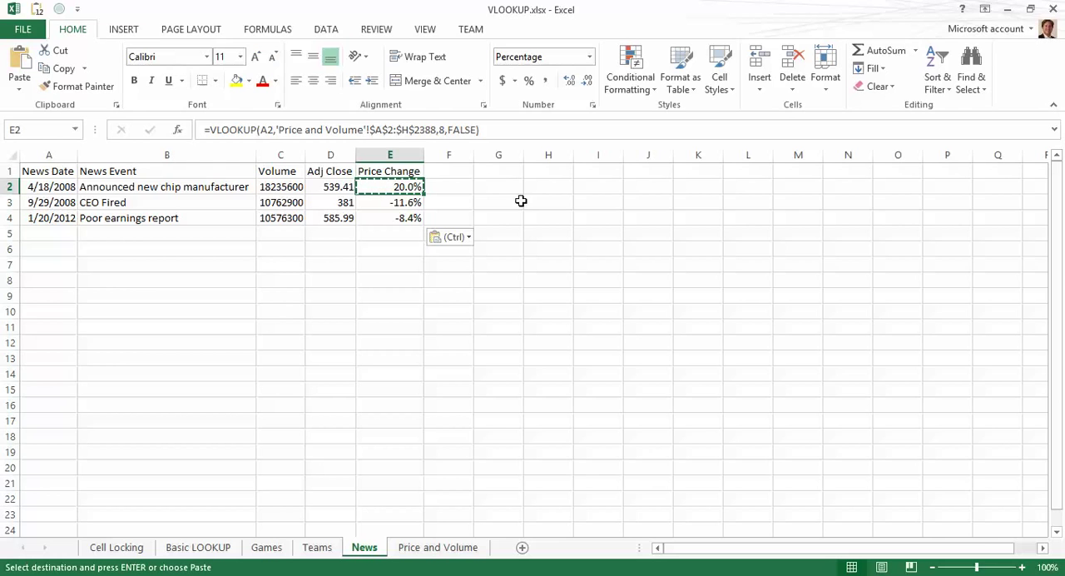
key(Left)
key(Left)
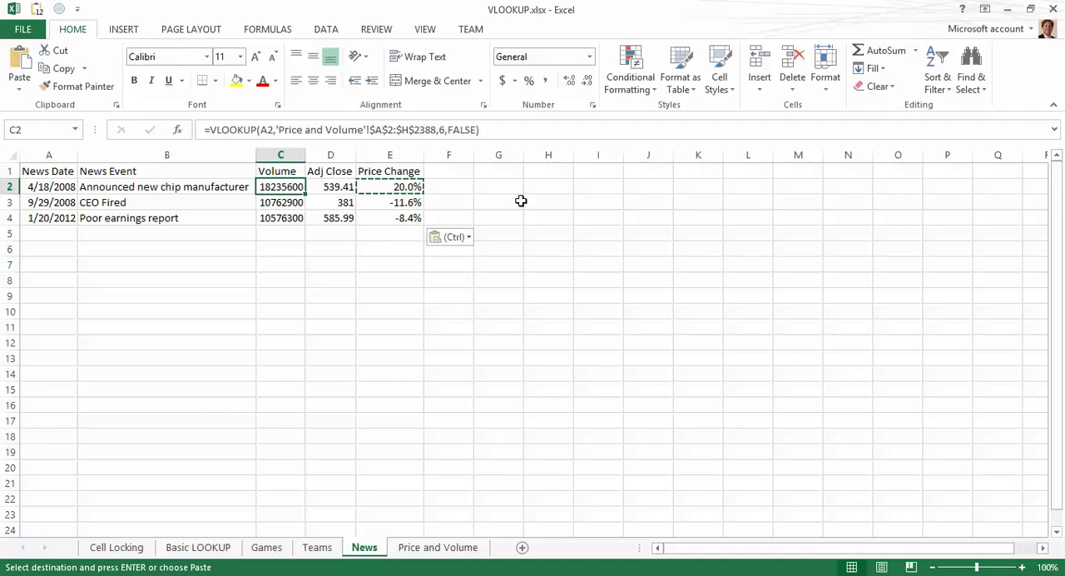
Step: Switch to the Basic LOOKUP sheet and examine the LOOKUP and VLOOKUP formulas in H3 and I3
key(ctrl+Page_Up)
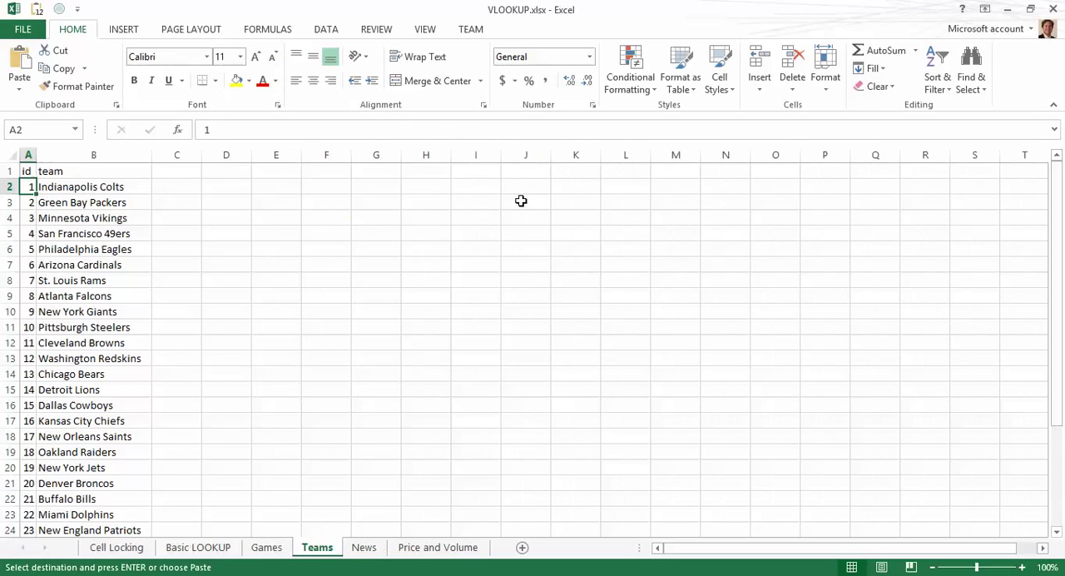
key(ctrl+Page_Up)
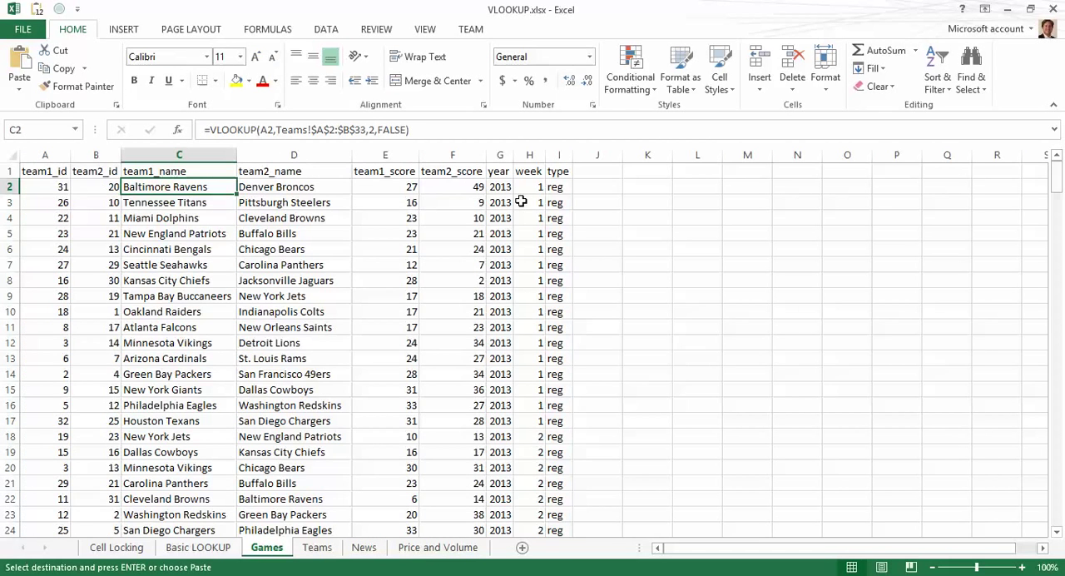
key(ctrl+Page_Up)
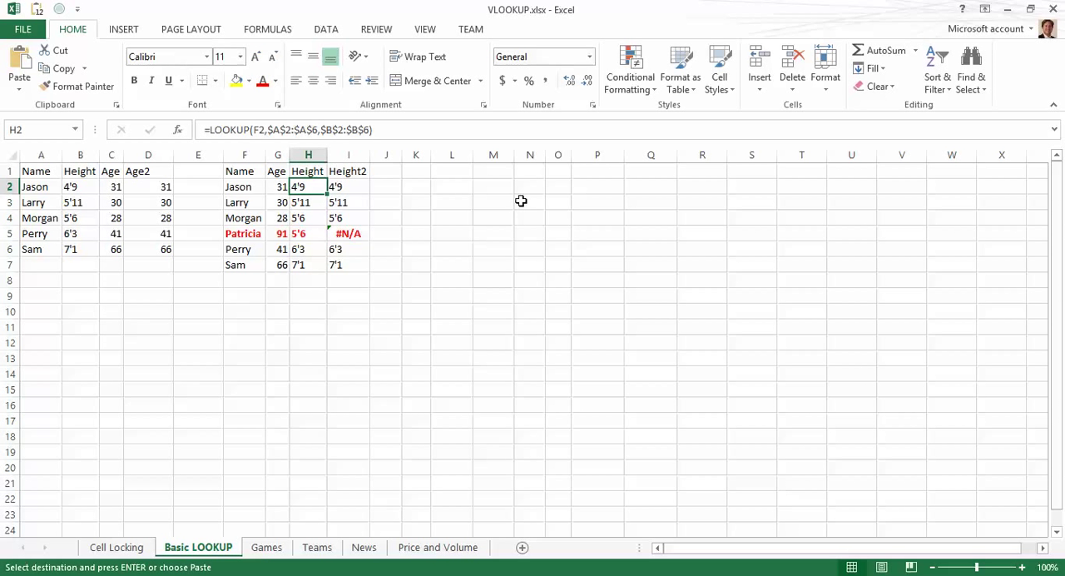
key(Down)
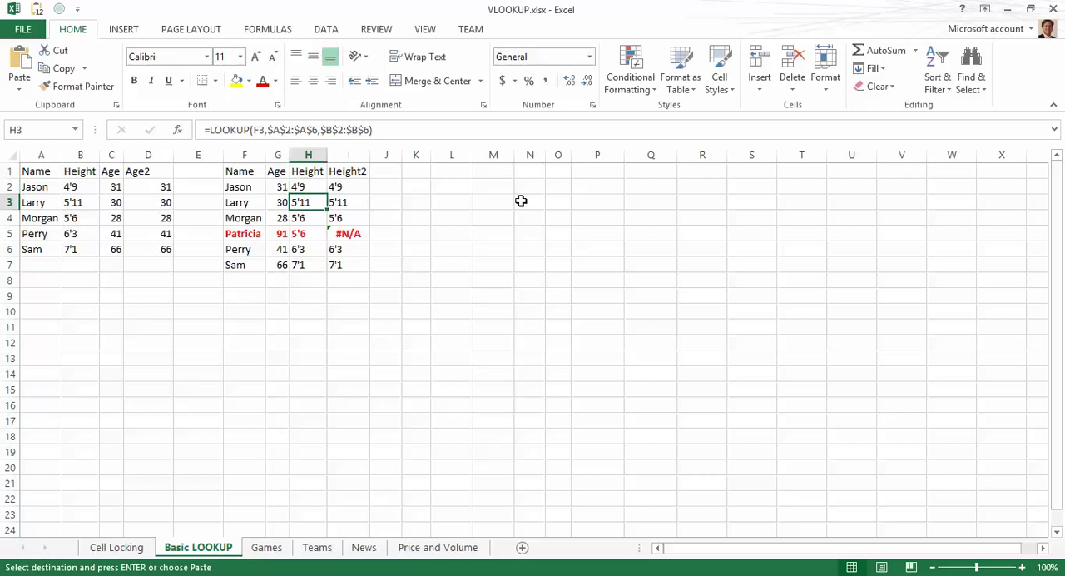
key(Right)
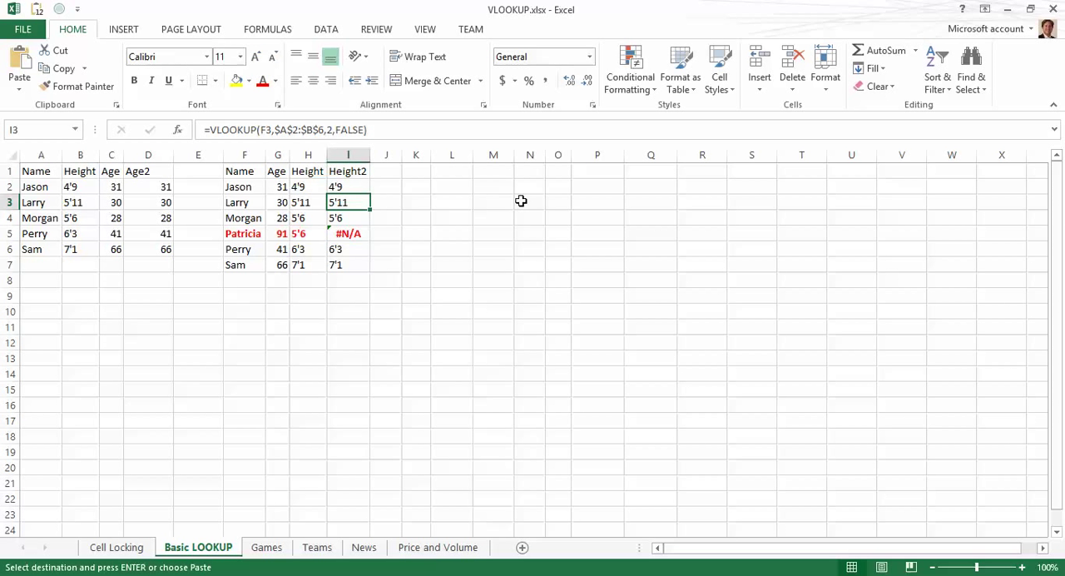
Step: Flip through the Games, Teams and News sheets and return to the Basic LOOKUP sheet
key(ctrl+Page_Down)
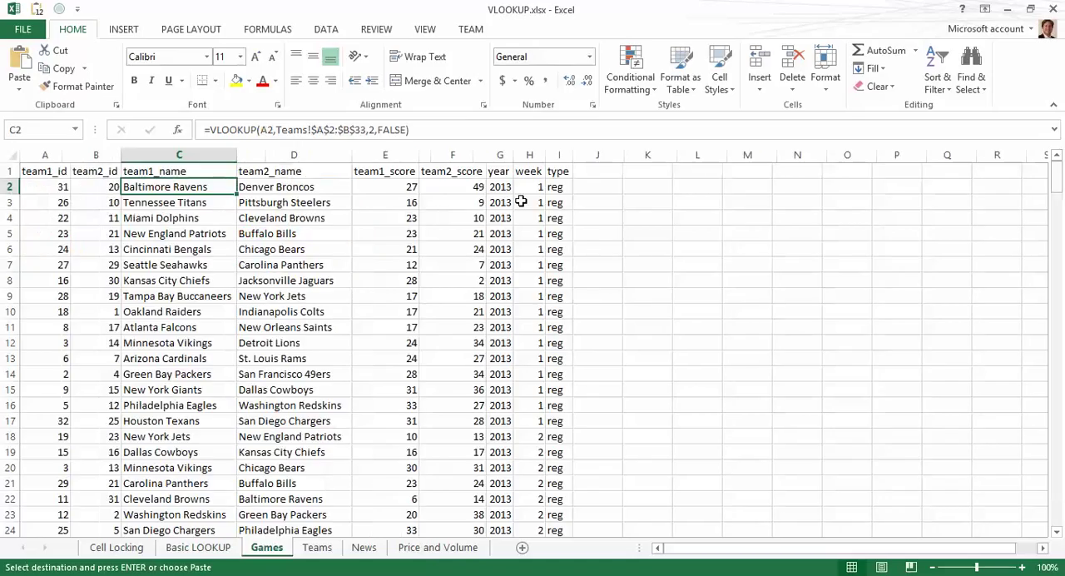
key(ctrl+Page_Down)
key(ctrl+Page_Down)
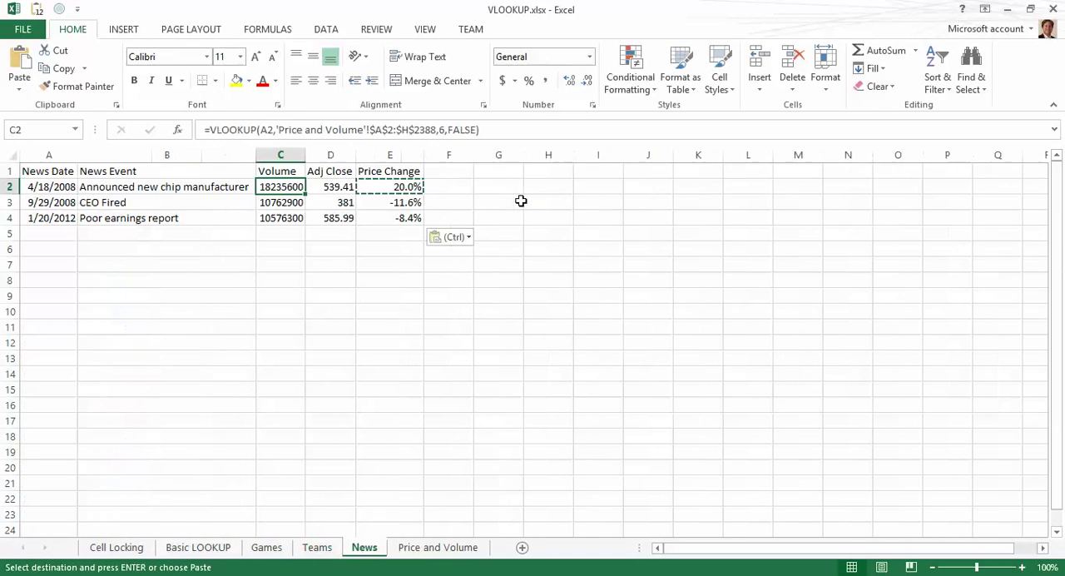
key(ctrl+Page_Up)
key(ctrl+Page_Up)
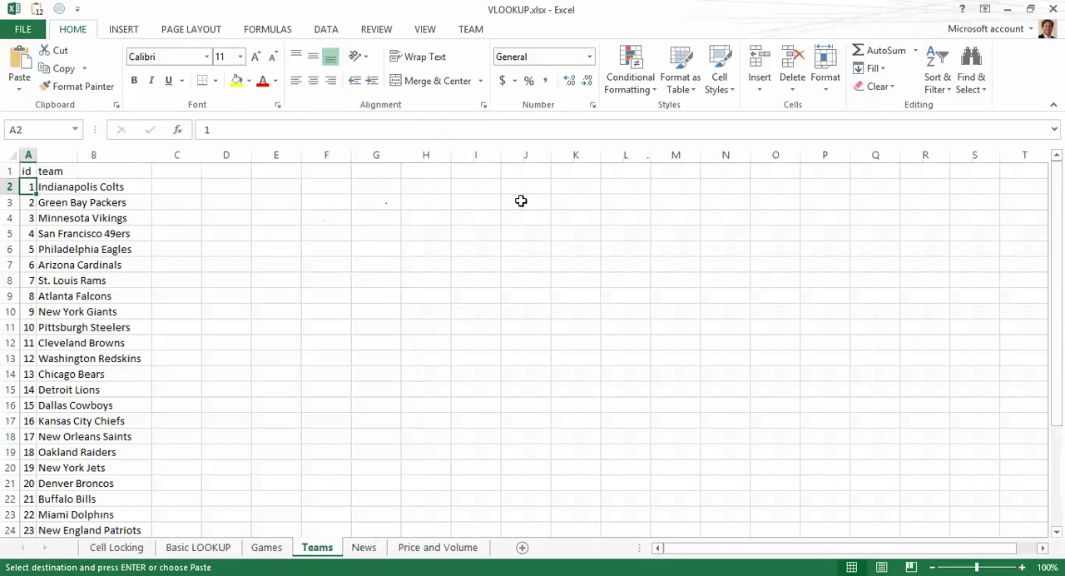
key(ctrl+Page_Up)
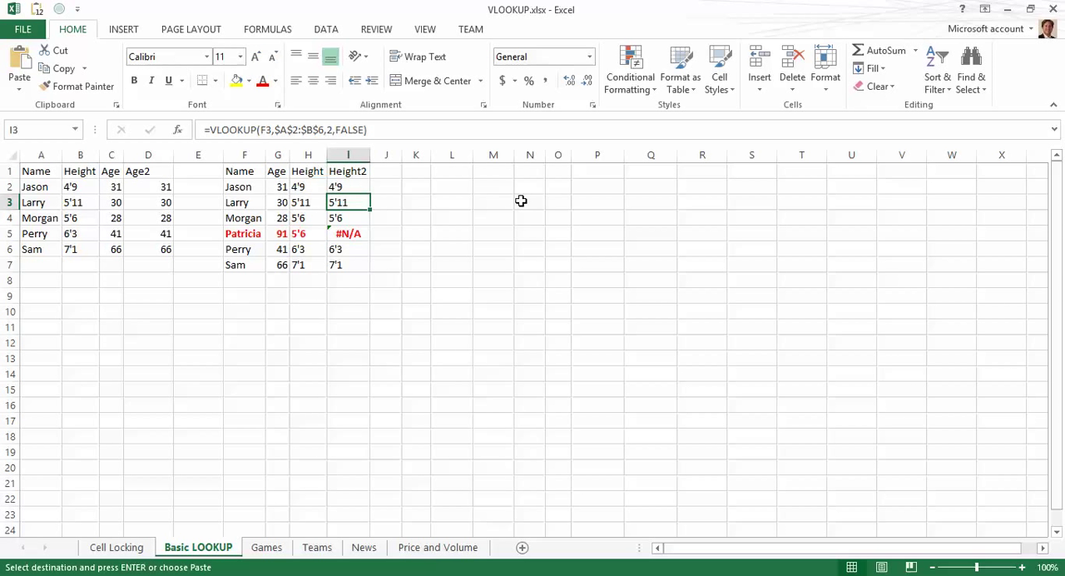
Step: Clear the Age and Age2 columns in C1:D6 on the Basic LOOKUP sheet
key(Left)
key(Left)
key(Left)
key(Left)
key(Left)
key(Left)
key(Left)
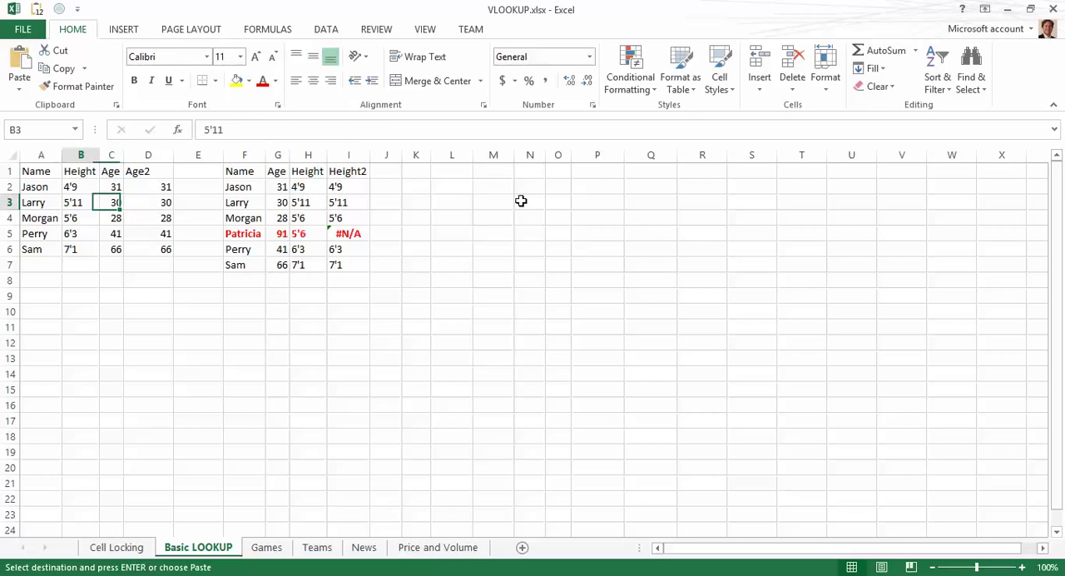
key(Left)
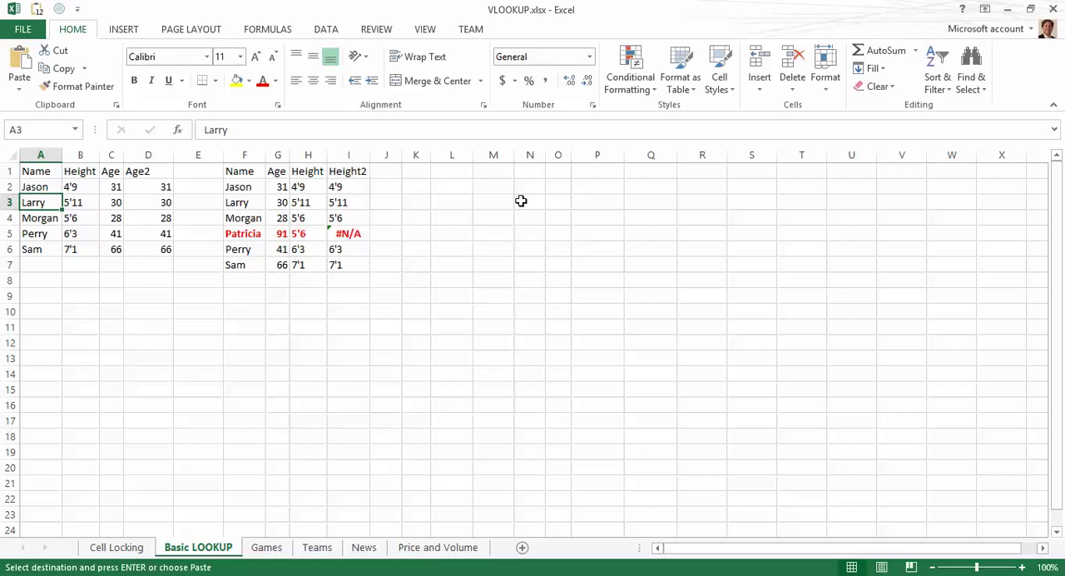
key(Right)
key(Right)
key(Up)
key(Up)
key(shift+Down)
key(shift+Down)
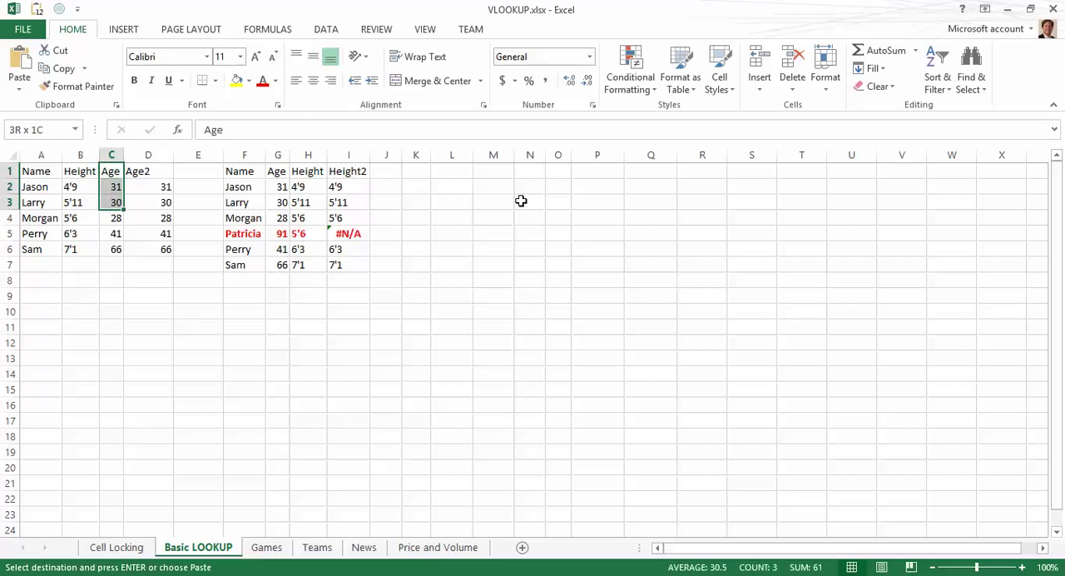
key(shift+Down)
key(shift+Down)
key(shift+Down)
key(shift+Right)
key(Delete)
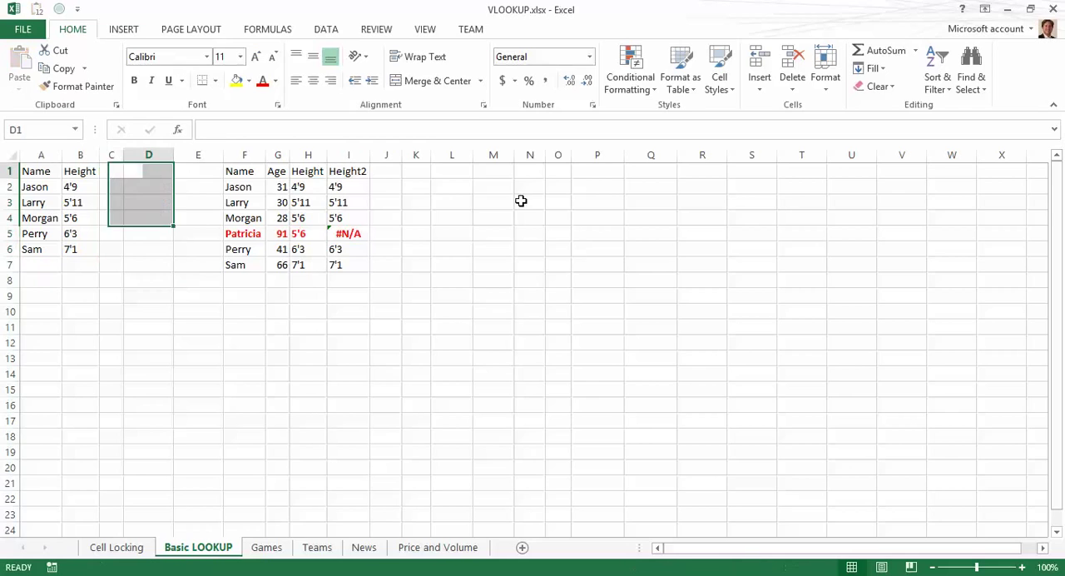
Step: Clear the Height and Height2 columns in H1:I7 on the Basic LOOKUP sheet
key(Right)
key(Right)
key(Right)
key(Right)
key(shift+Down)
key(shift+Down)
key(shift+Down)
key(shift+Down)
key(shift+Down)
key(shift+Down)
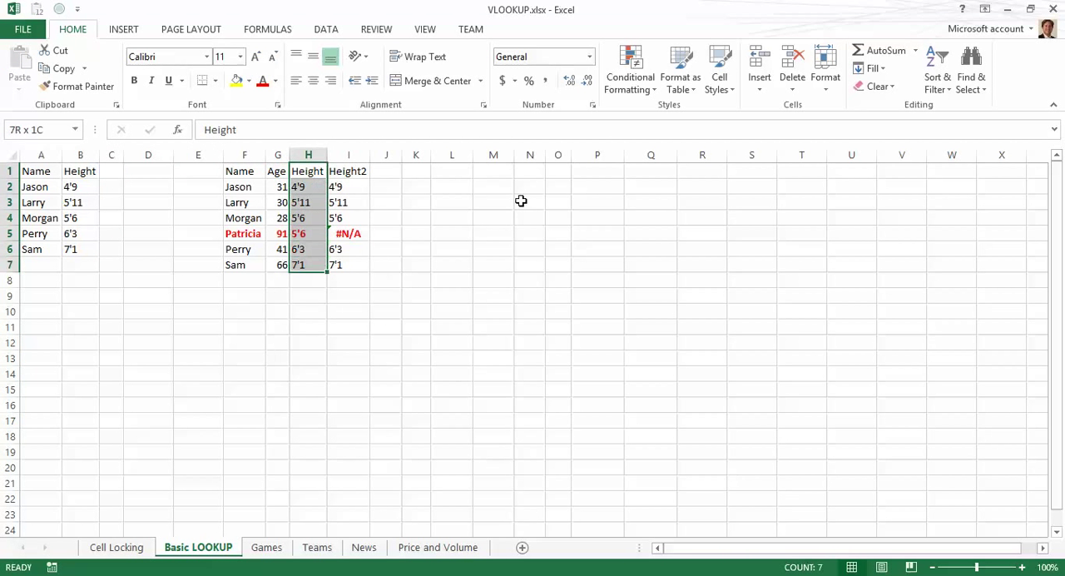
key(shift+Right)
key(Delete)
Step: Copy the Name and Age table F1:G7 and paste it transposed starting at I1
key(Left)
key(Left)
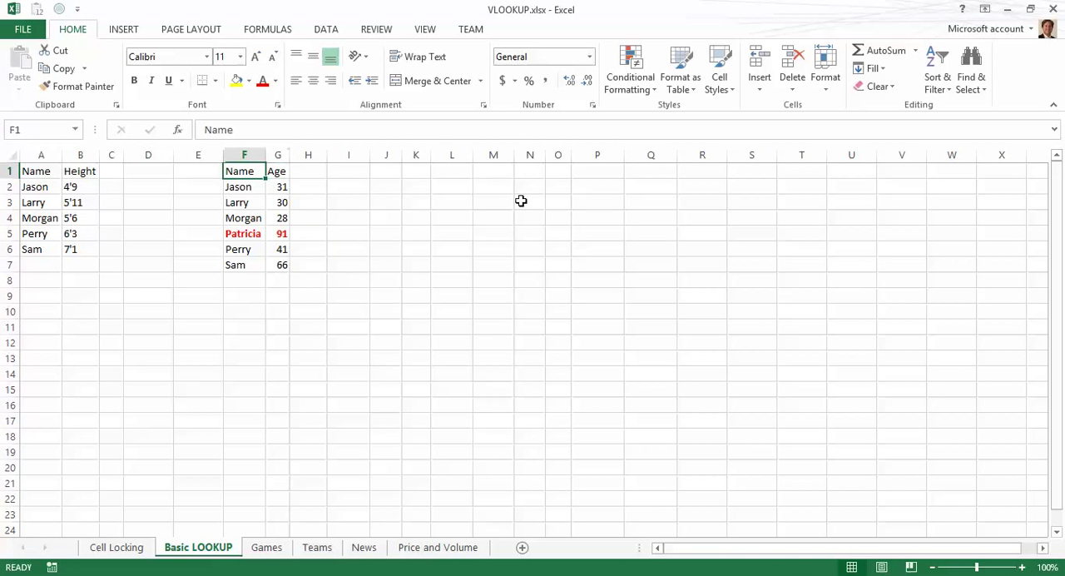
key(shift+Down)
key(shift+Down)
key(shift+Down)
key(shift+Down)
key(shift+Down)
key(shift+Down)
key(shift+Right)
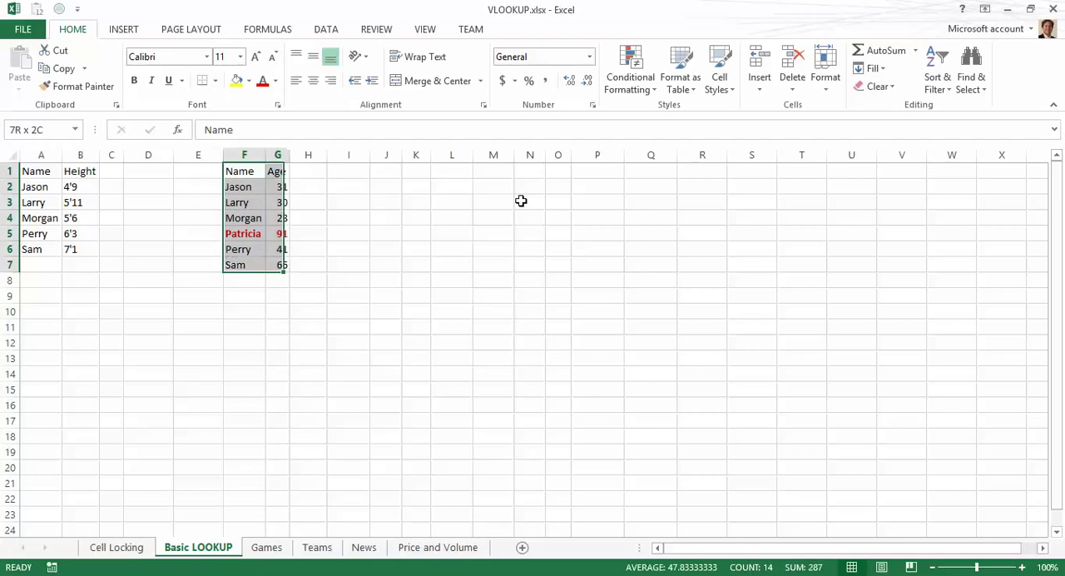
key(ctrl+c)
key(Right)
key(Right)
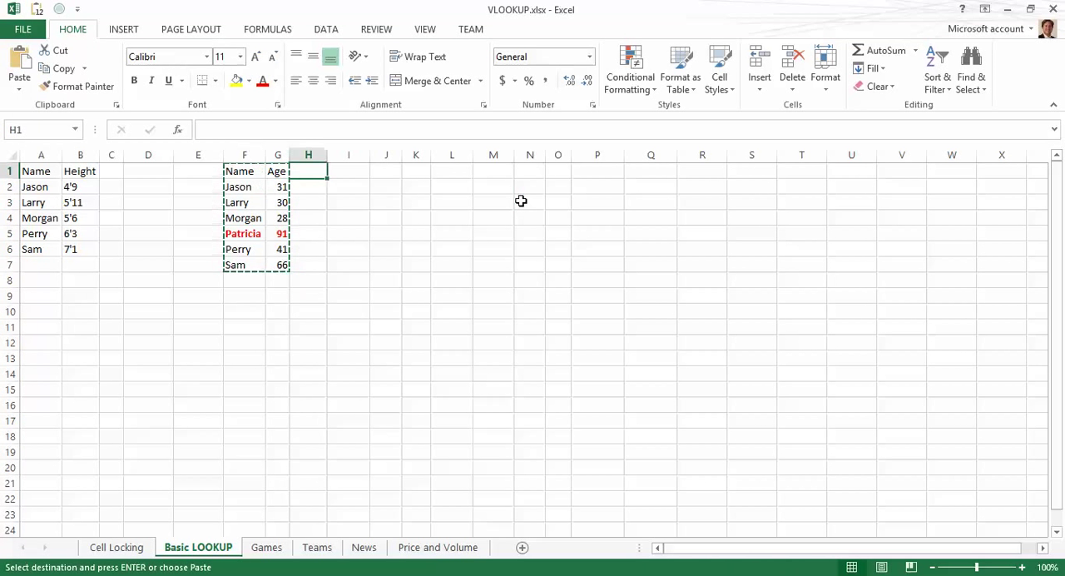
key(Right)
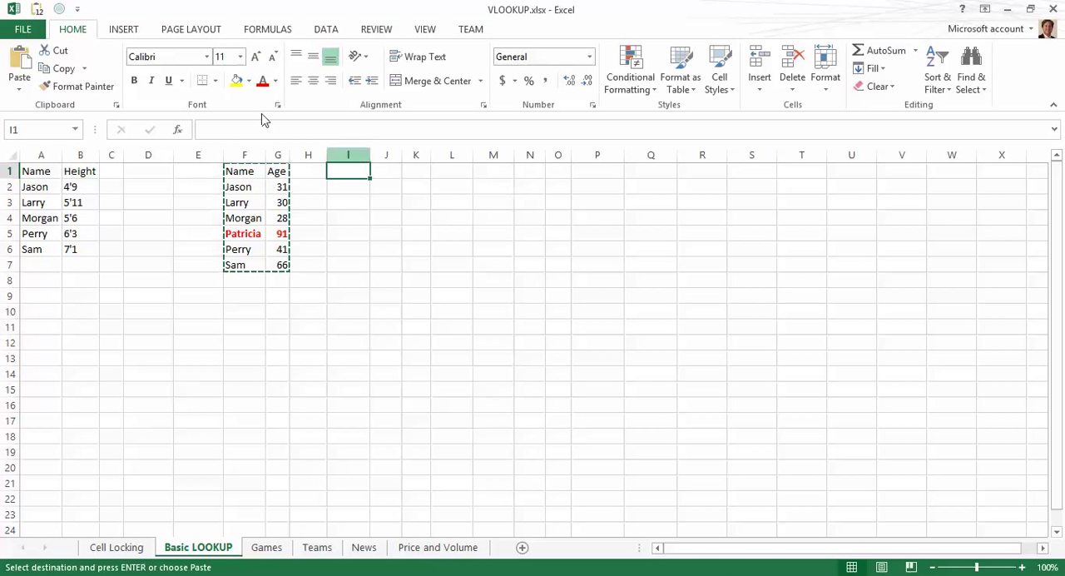
click(19, 94)
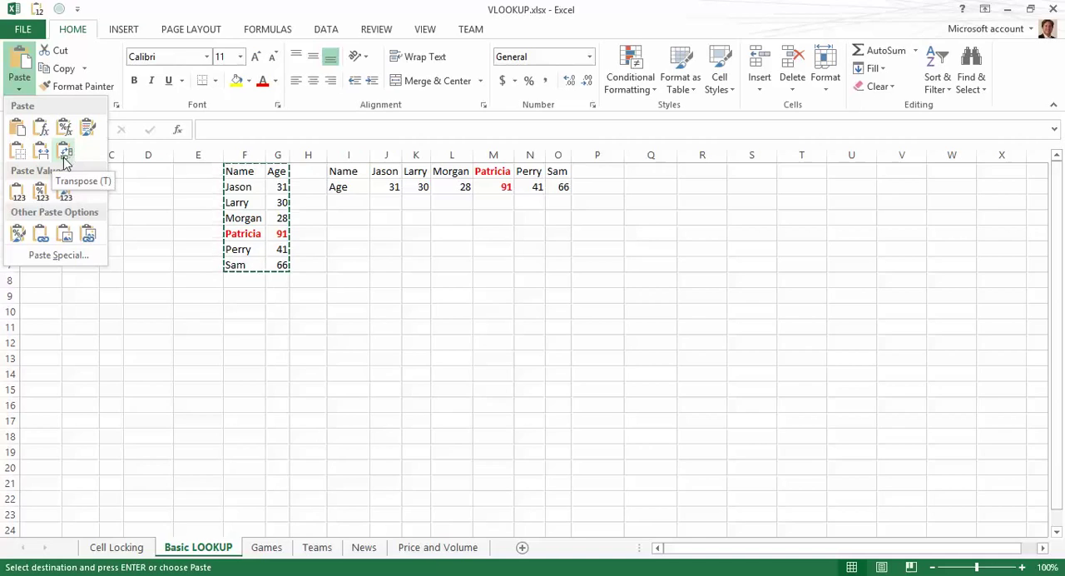
click(66, 155)
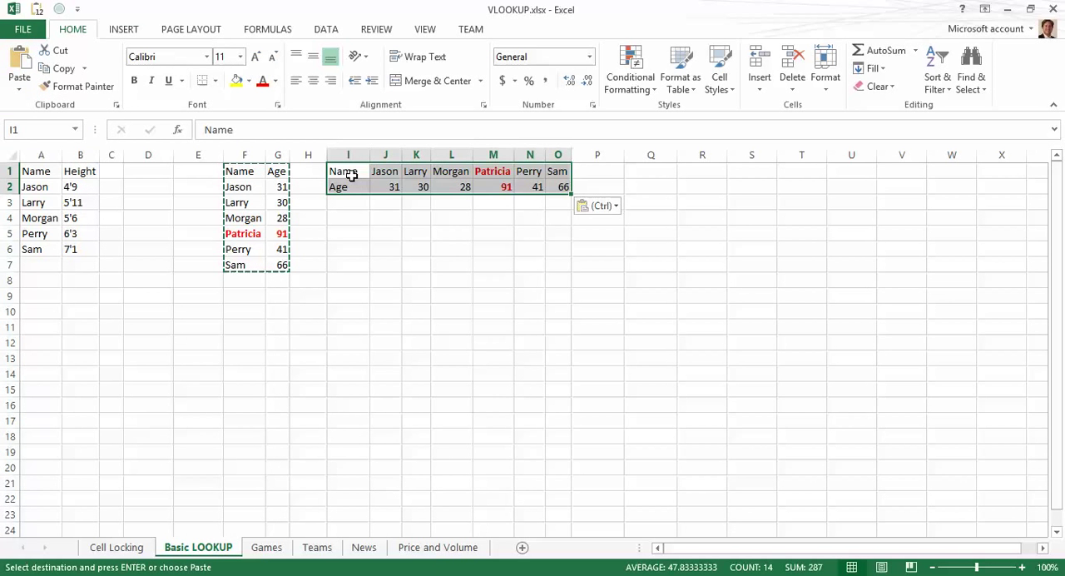
Step: Compare the transposed table in I1:O2 with the original Name and Age columns
key(Left)
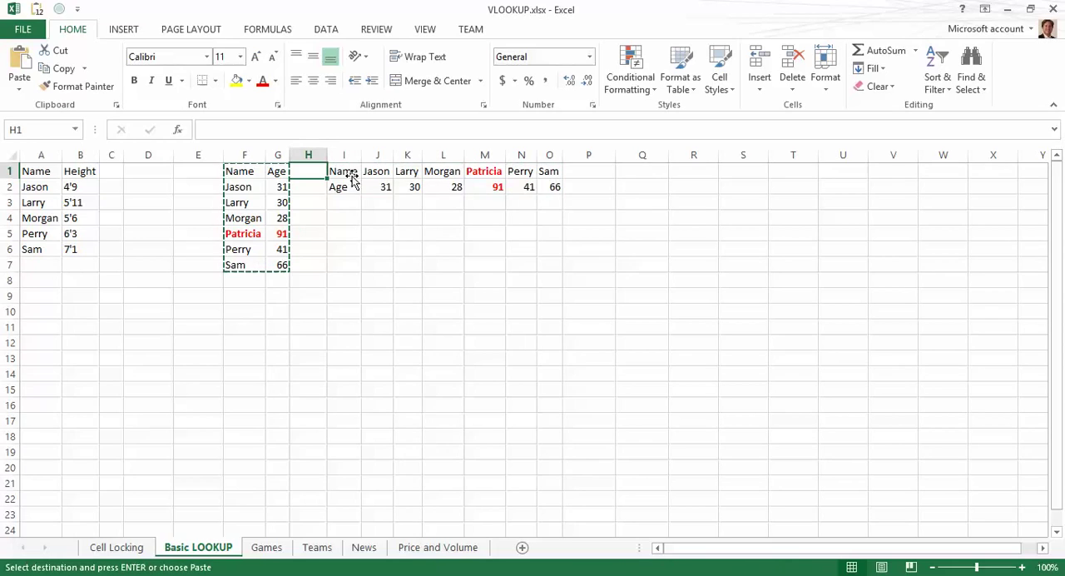
click(354, 181)
key(Left)
key(Left)
key(Right)
key(Right)
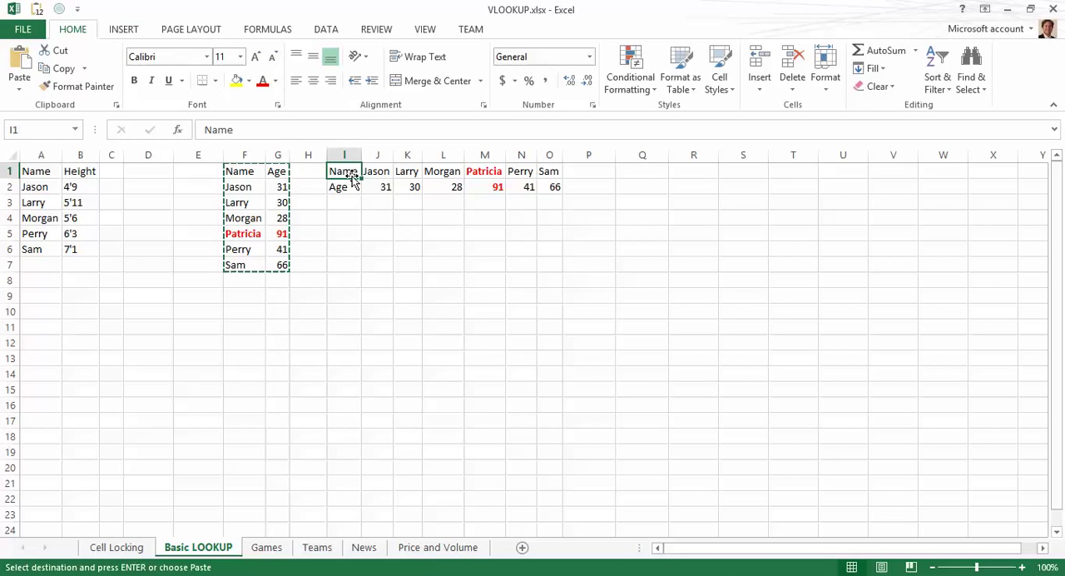
key(Right)
key(Down)
key(Left)
key(Up)
key(Left)
key(Left)
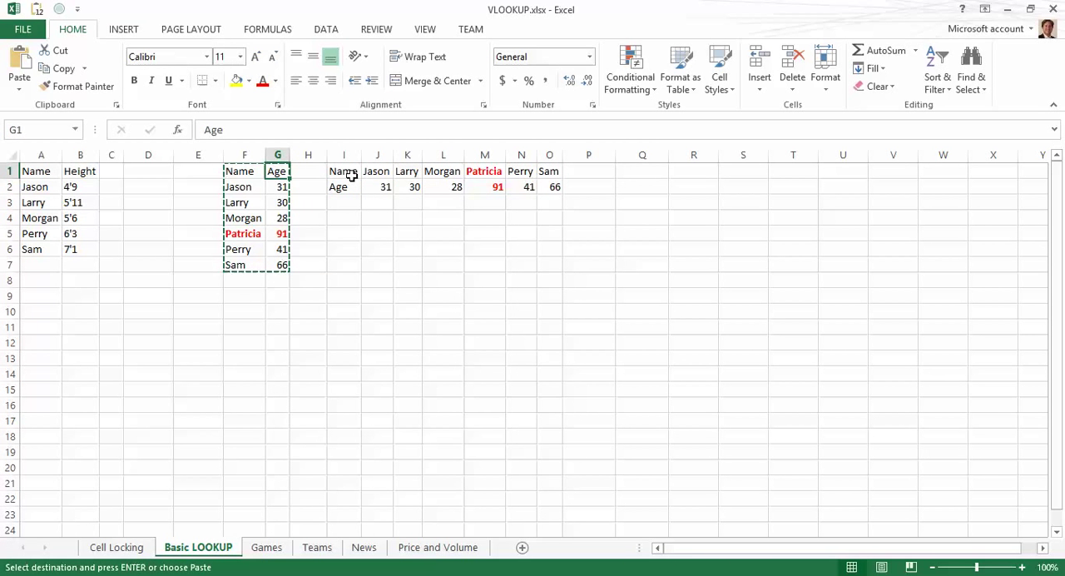
key(Left)
Step: Delete the original vertical Name and Age table in columns F and G
key(shift+Right)
key(shift+Down)
key(shift+Down)
key(shift+Down)
key(shift+Down)
key(shift+Down)
key(shift+Down)
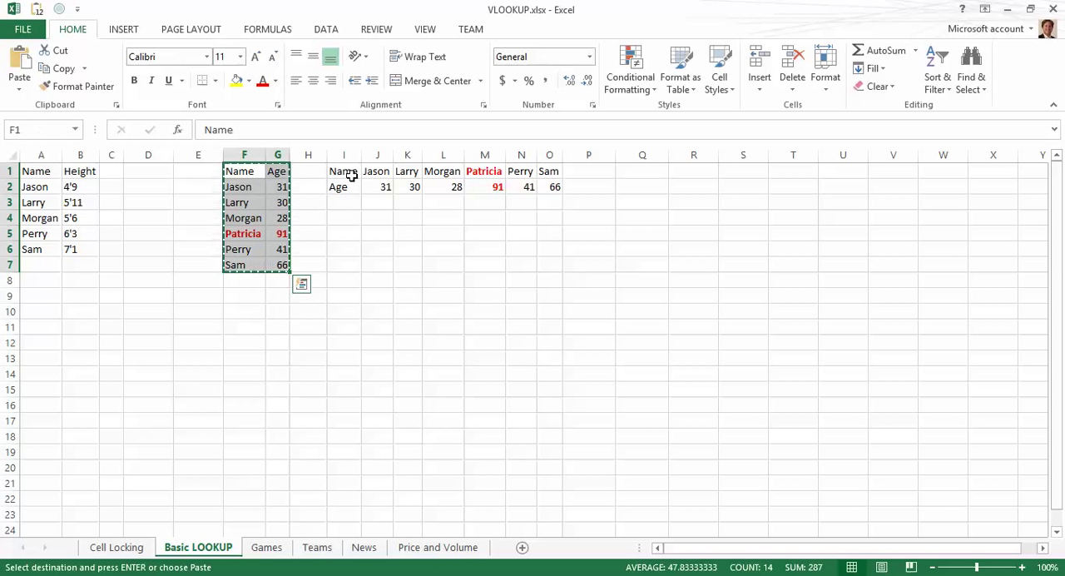
key(Right)
key(Right)
key(Right)
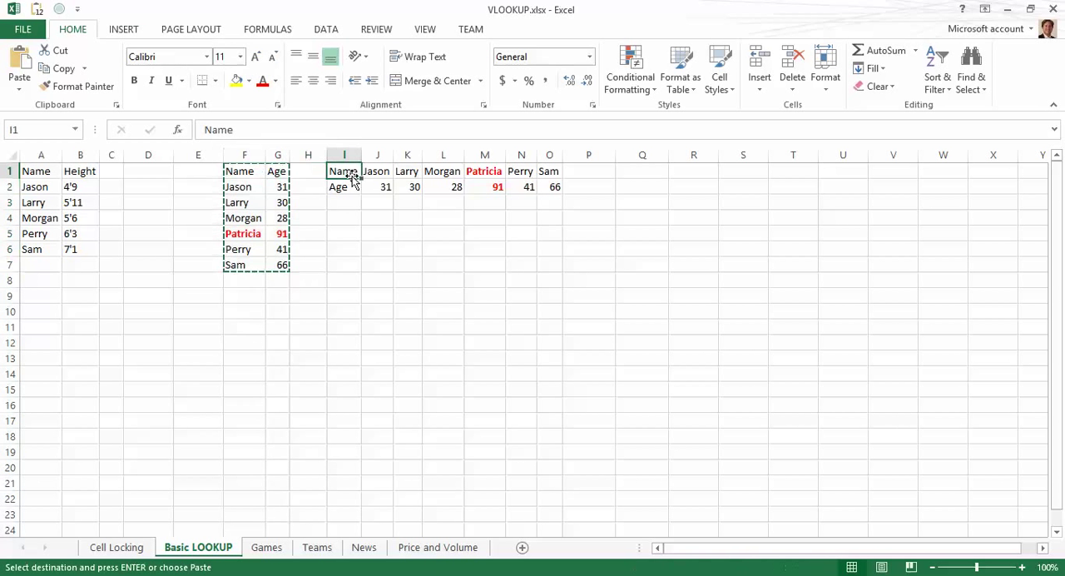
key(Left)
key(Left)
key(Left)
key(Left)
key(Left)
key(Left)
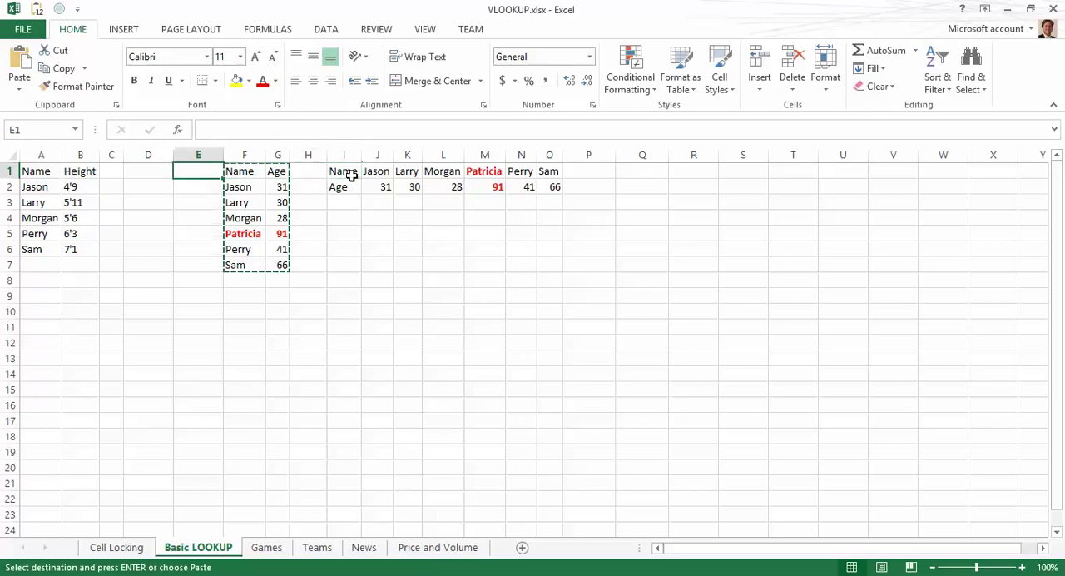
key(Right)
key(Right)
key(Right)
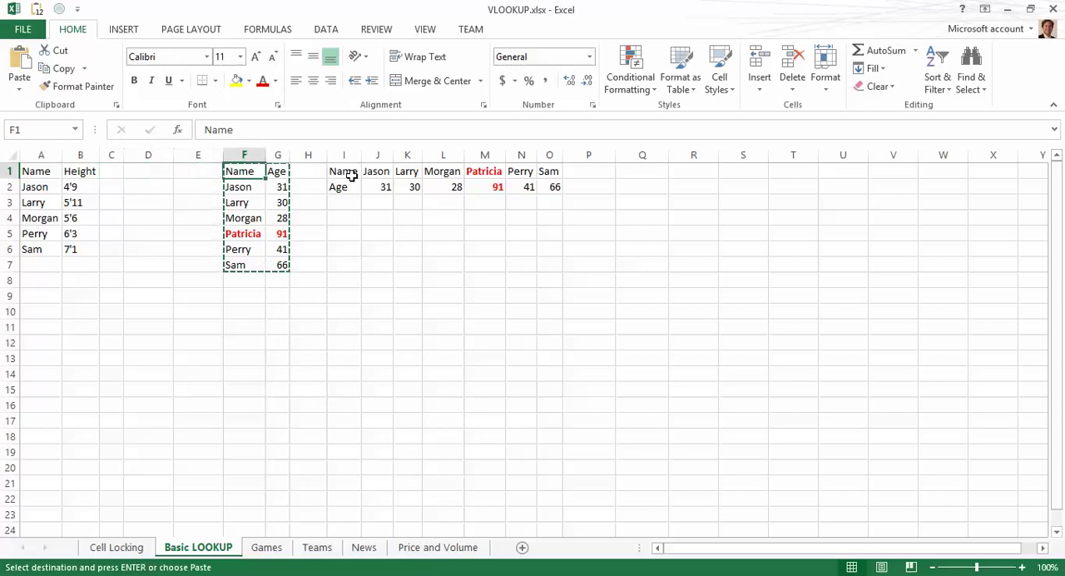
key(shift+Right)
key(shift+Down)
key(shift+Down)
key(shift+Down)
key(shift+Down)
key(shift+Down)
key(shift+Down)
key(shift+Down)
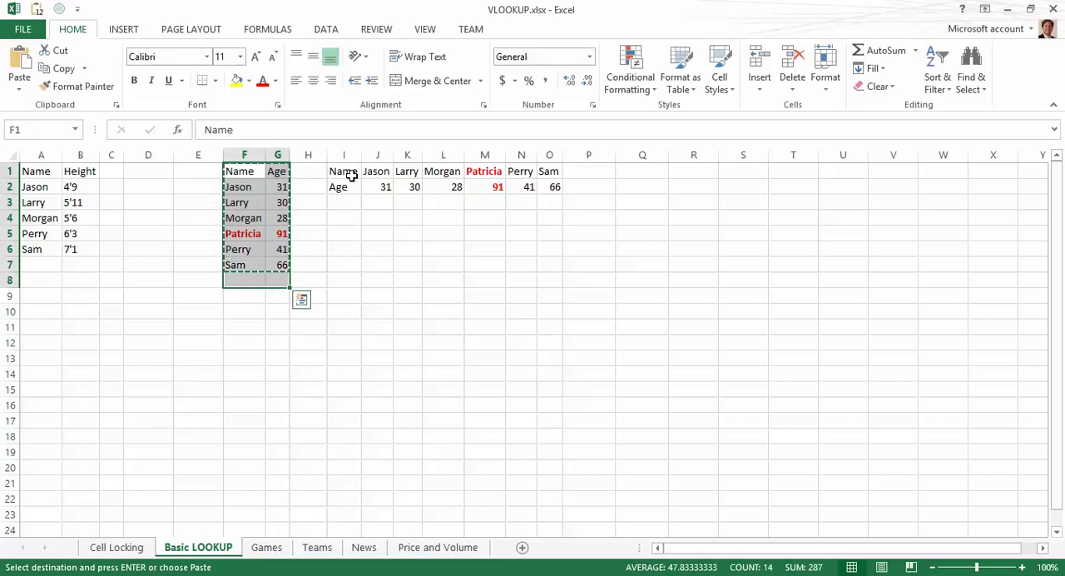
key(Delete)
key(Up)
key(Right)
key(Right)
key(Right)
key(Right)
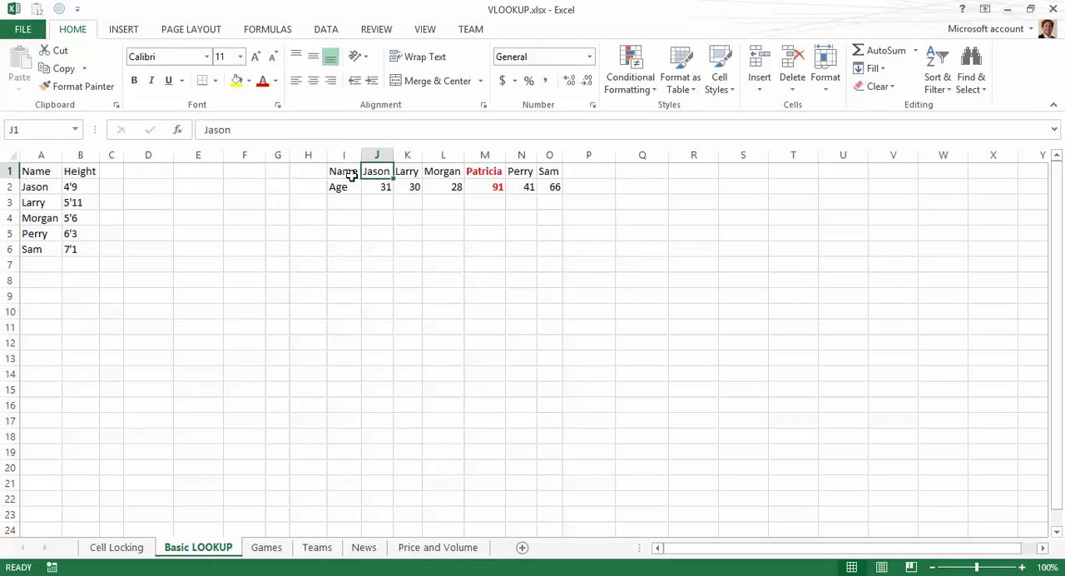
key(Left)
key(shift+Right)
key(shift+Right)
key(shift+Right)
key(shift+Right)
key(shift+Right)
key(shift+Right)
key(shift+Down)
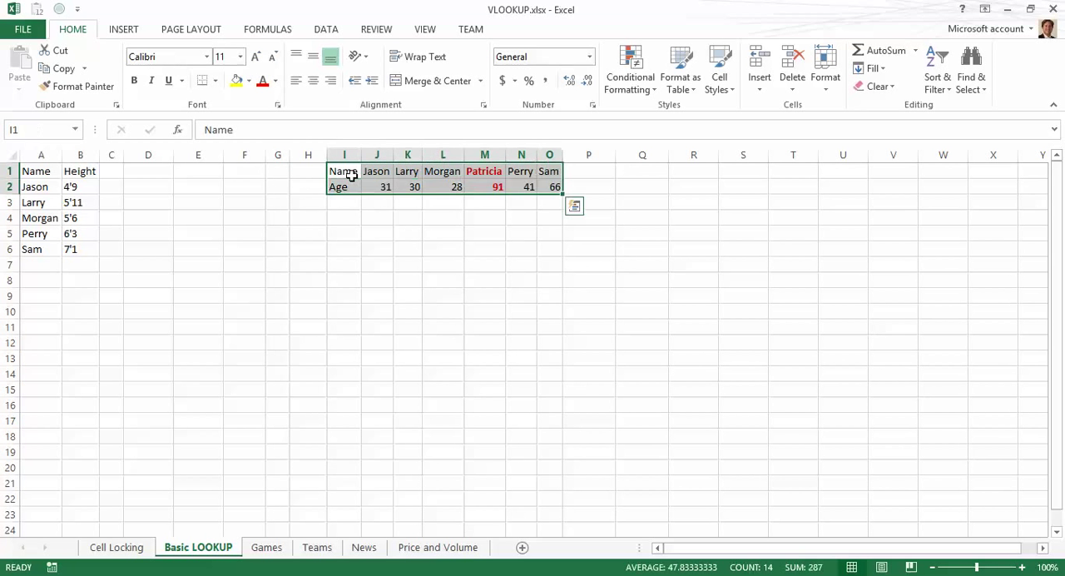
key(ctrl+c)
key(Left)
key(Left)
key(Left)
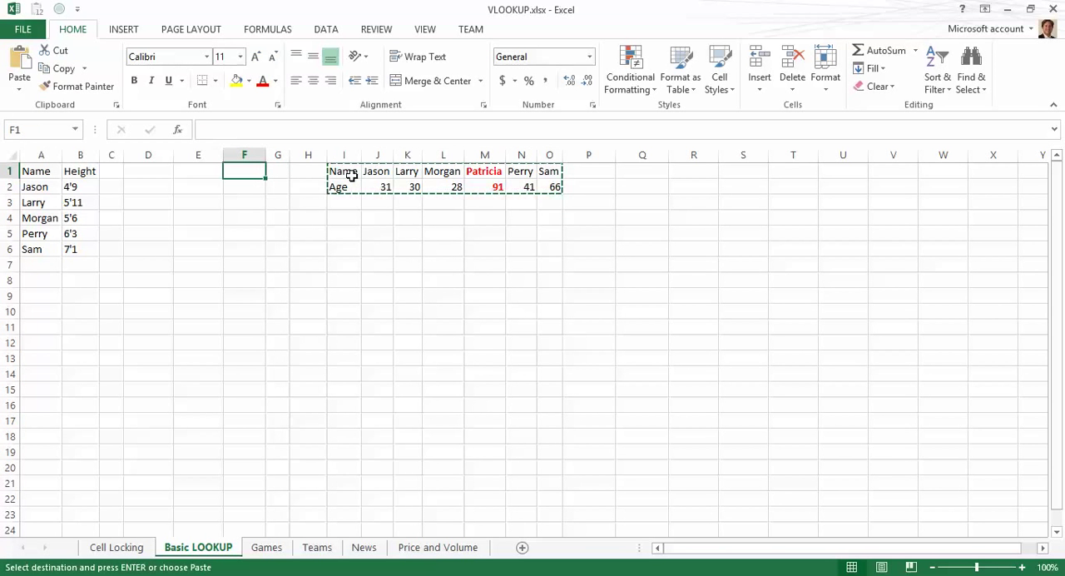
key(Escape)
Step: Enter the header Age in C1 next to Height
key(Left)
key(Left)
key(Left)
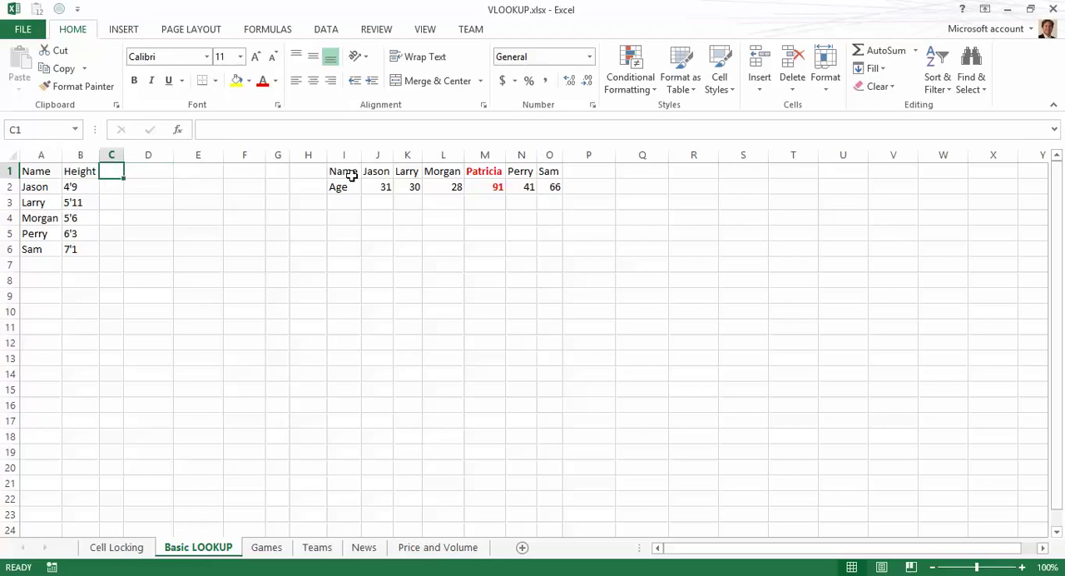
text(Age)
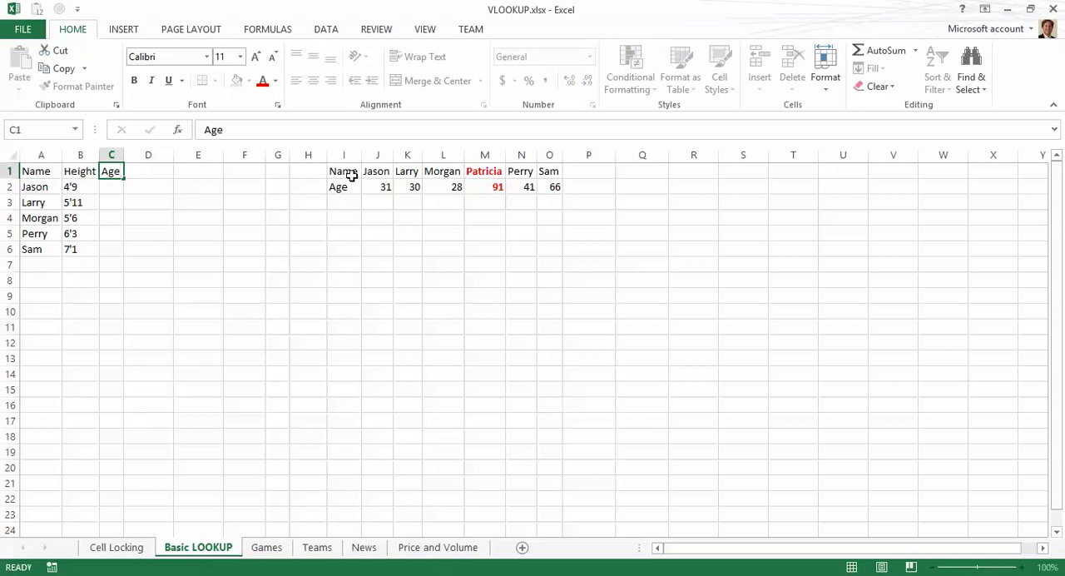
key(Return)
Step: Start an HLOOKUP in C2 with A2 as lookup value and the absolute table range $J$1:$O$2
text(=hlookup()
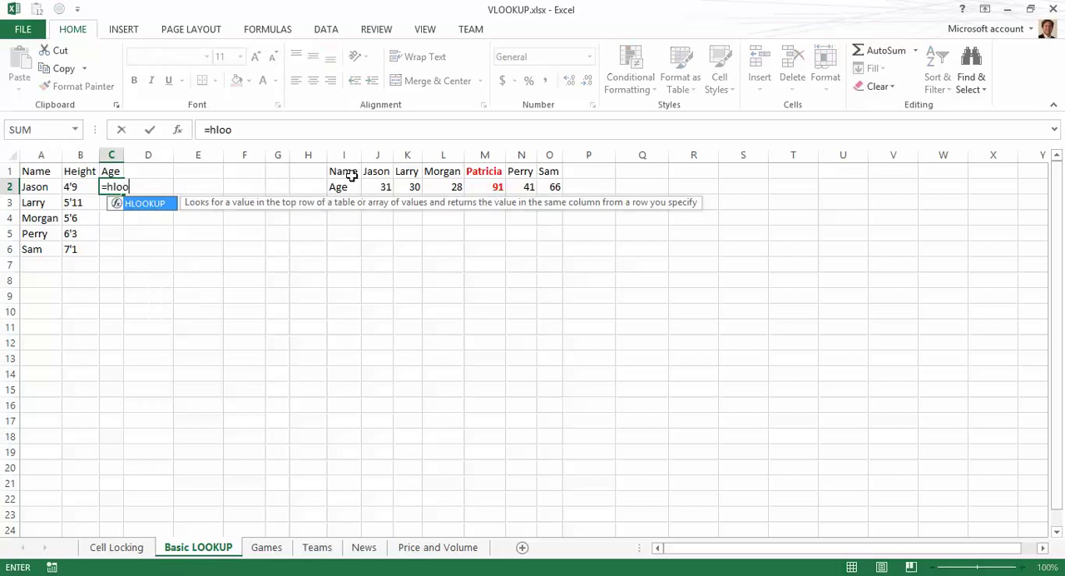
key(Left)
key(Left)
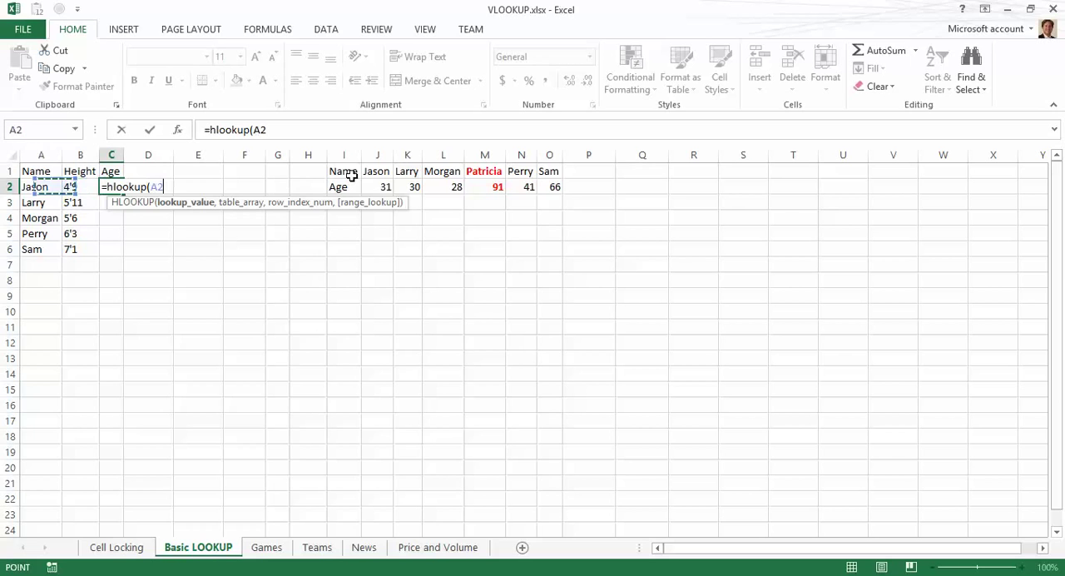
text(,)
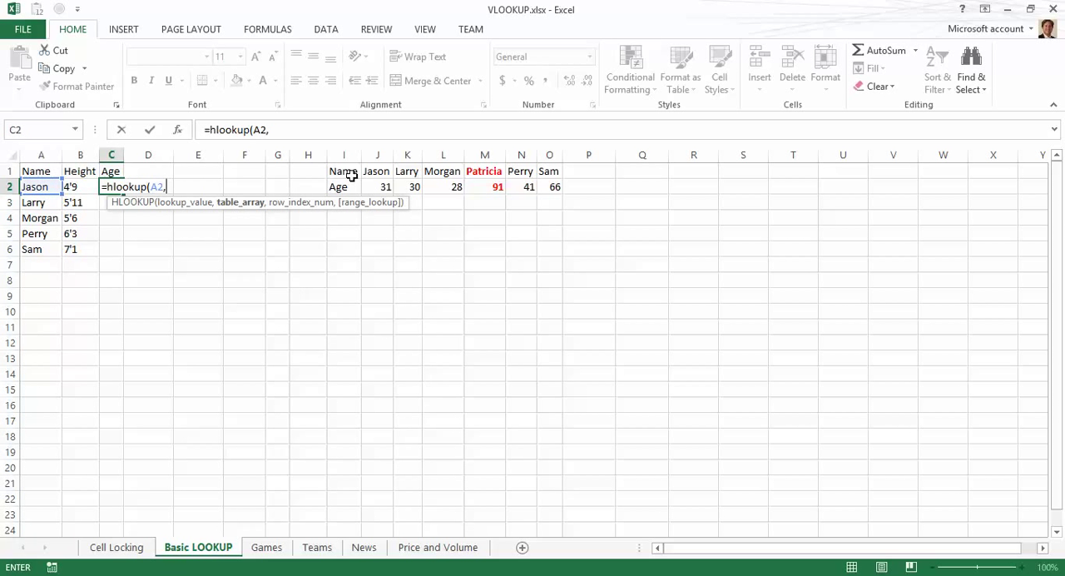
key(Right)
key(Right)
key(Right)
key(Right)
key(Right)
key(Right)
key(Right)
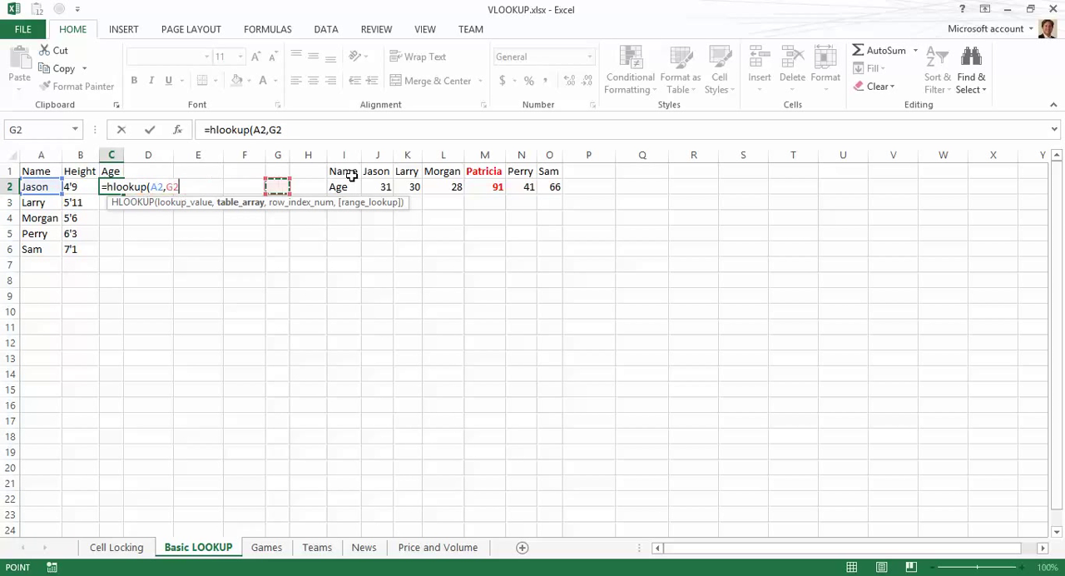
key(Up)
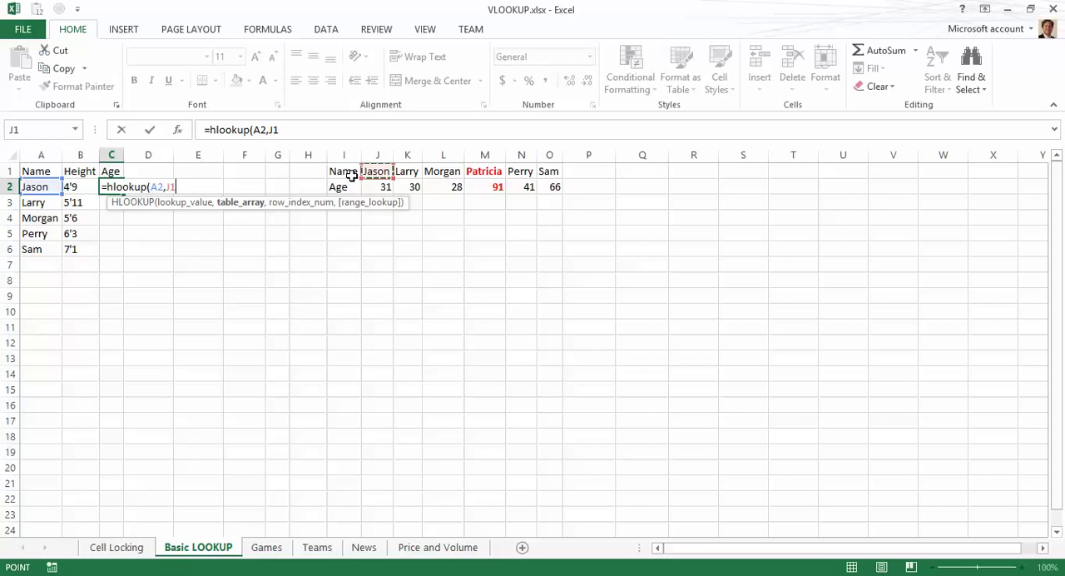
key(shift+Down)
key(shift+Down)
key(shift+Down)
key(shift+Down)
key(shift+Down)
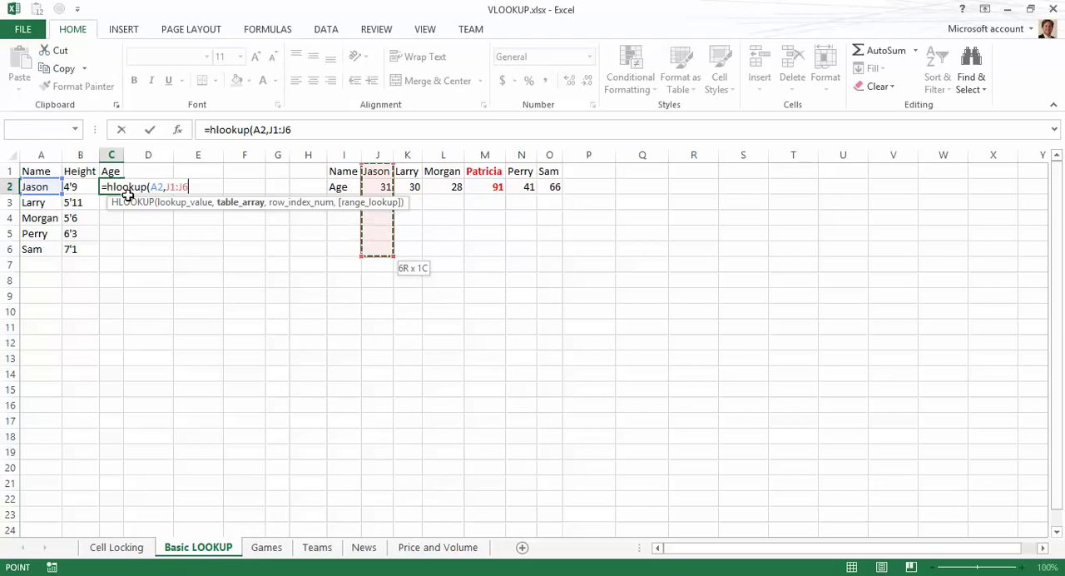
key(shift+Up)
key(shift+Up)
key(shift+Up)
key(shift+Up)
key(shift+Up)
key(shift+Right)
key(shift+Right)
key(shift+Right)
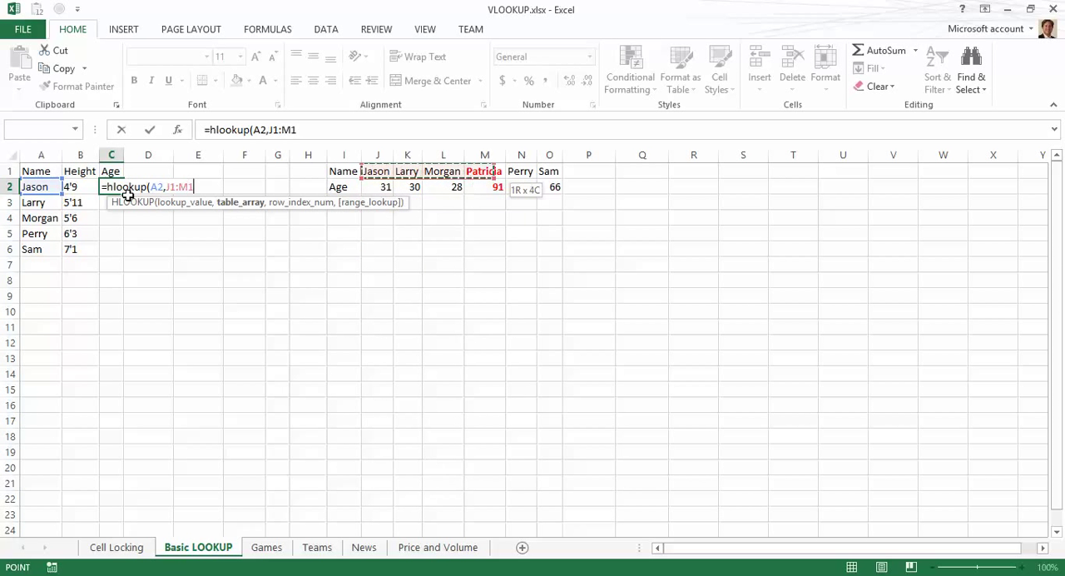
key(shift+Right)
key(shift+Right)
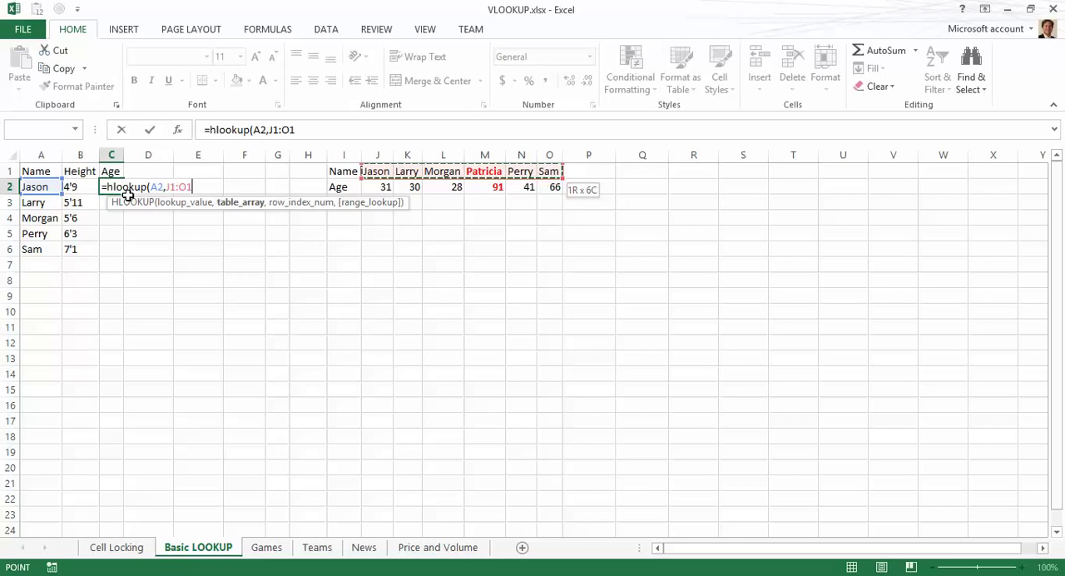
key(shift+Down)
key(shift+Down)
key(shift+Down)
key(shift+Down)
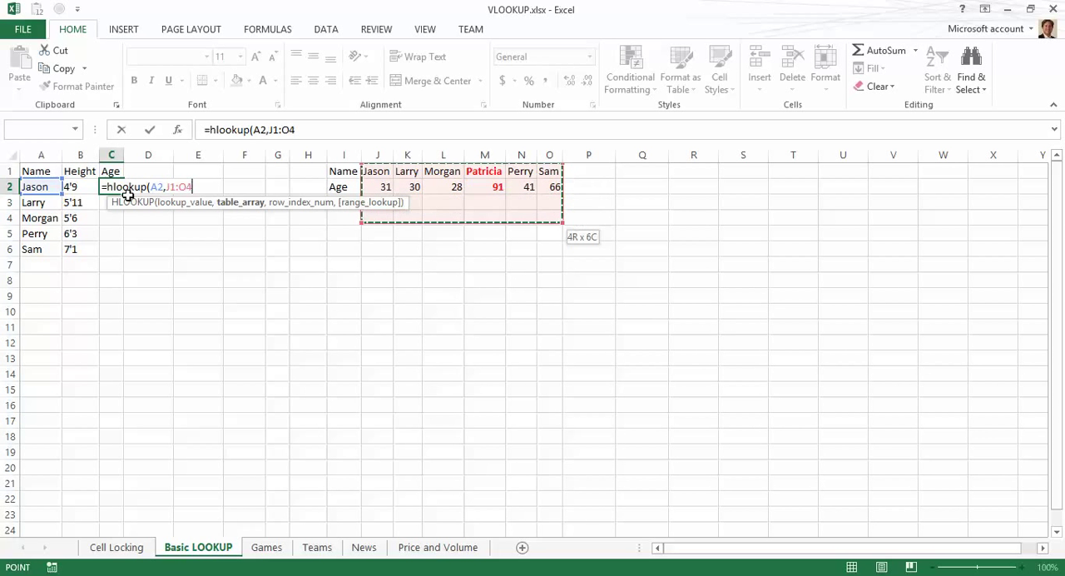
key(shift+Up)
key(shift+Up)
key(shift+Up)
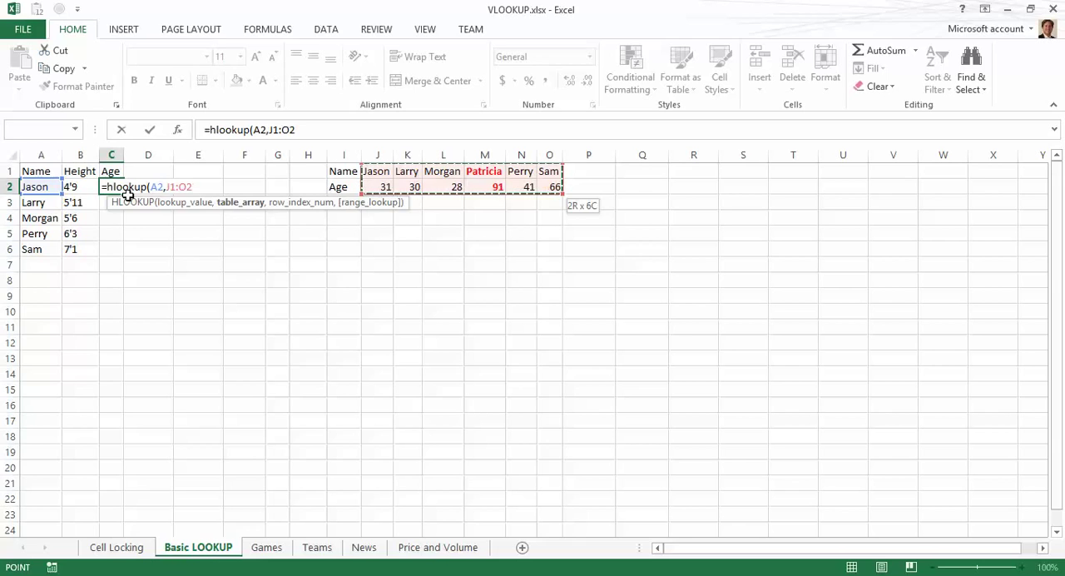
key(F4)
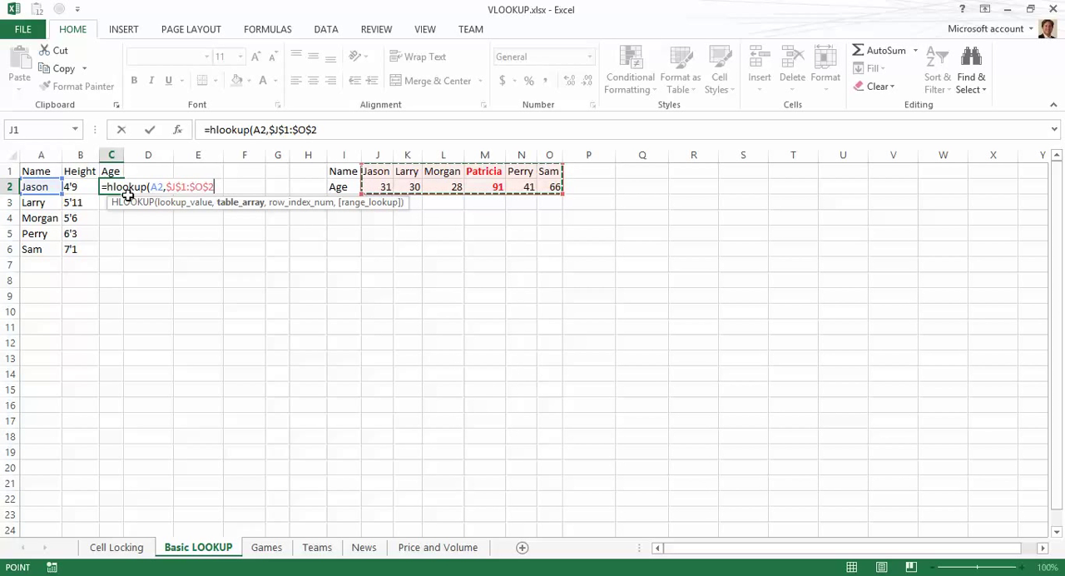
Step: Complete the HLOOKUP with row index 2 and FALSE for an exact match
text(,)
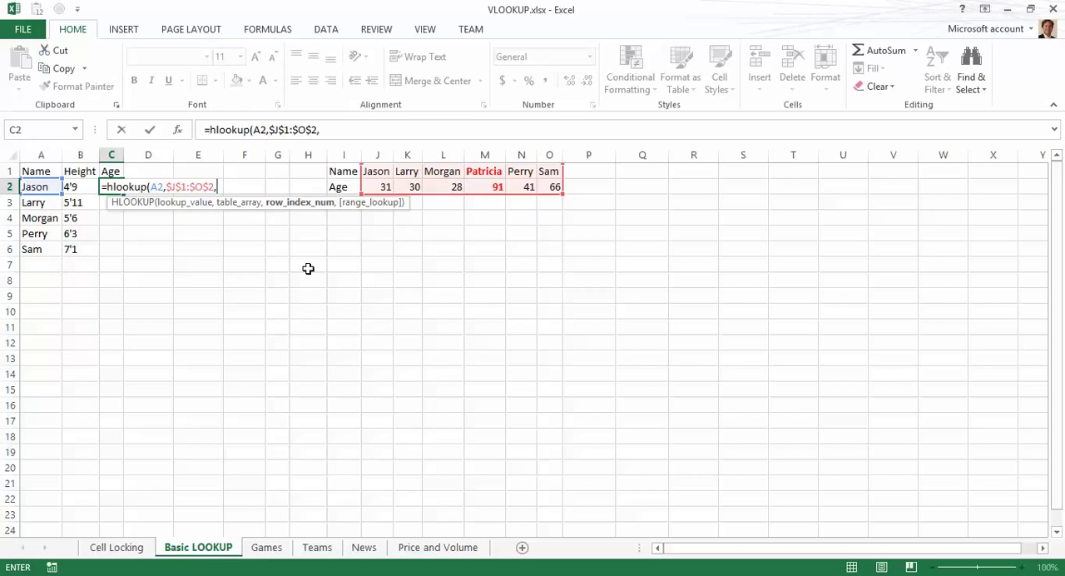
text(2,)
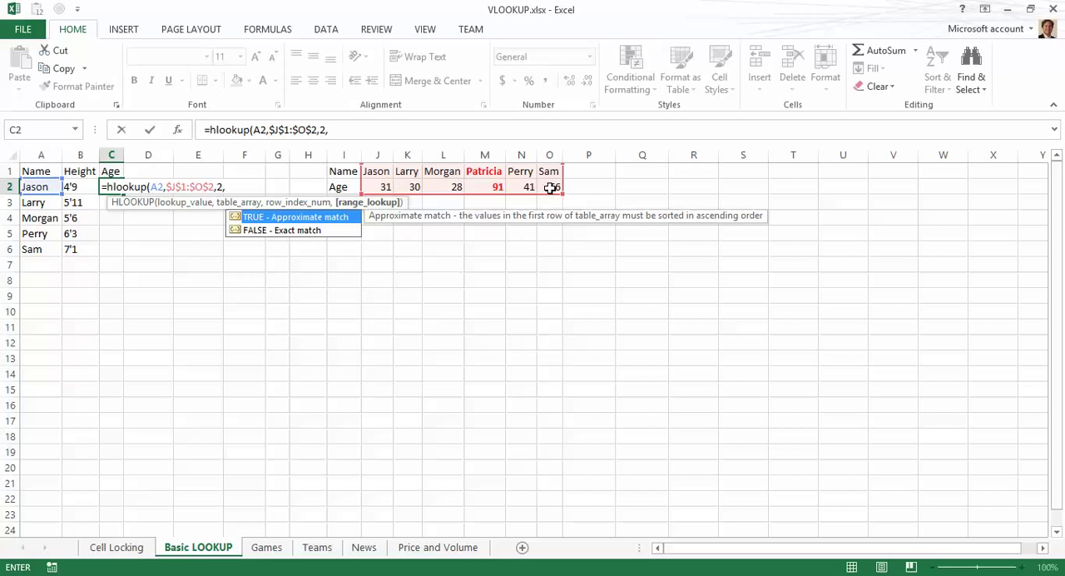
text(false)
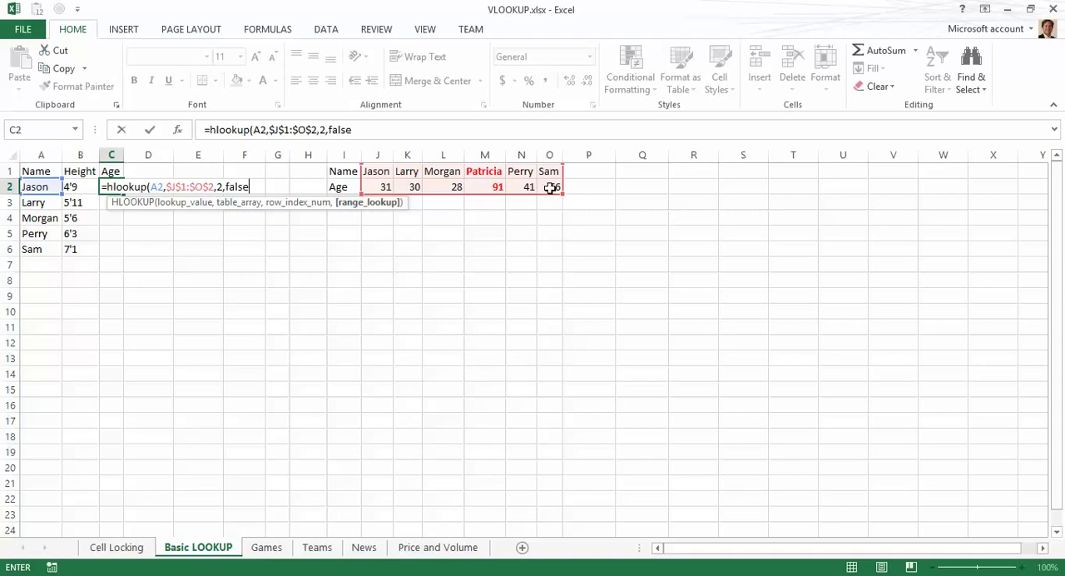
text())
key(Return)
Step: Fill the HLOOKUP formula from C2 down to C6
key(Up)
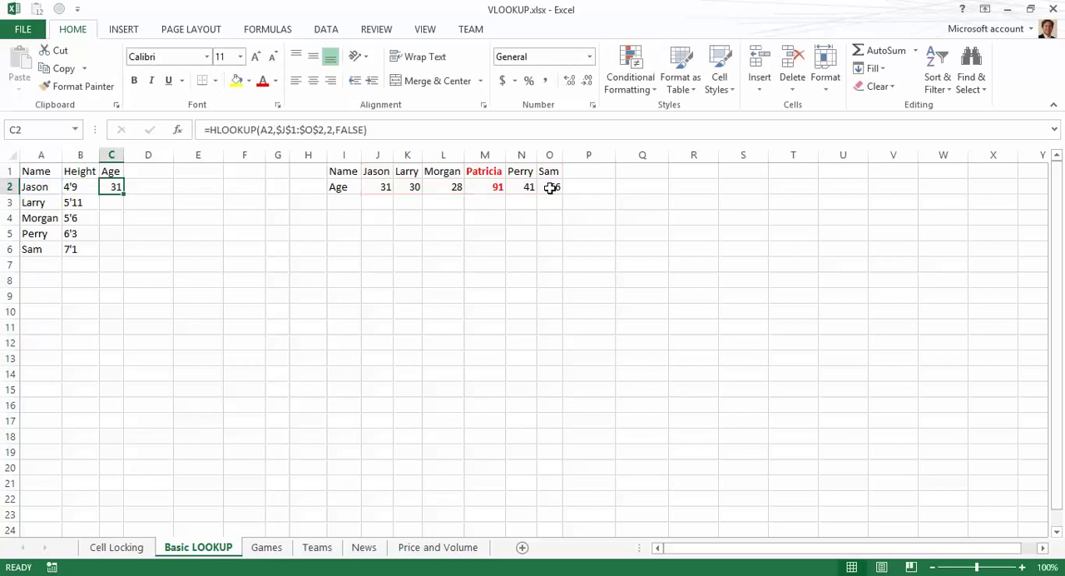
double_click(124, 194)
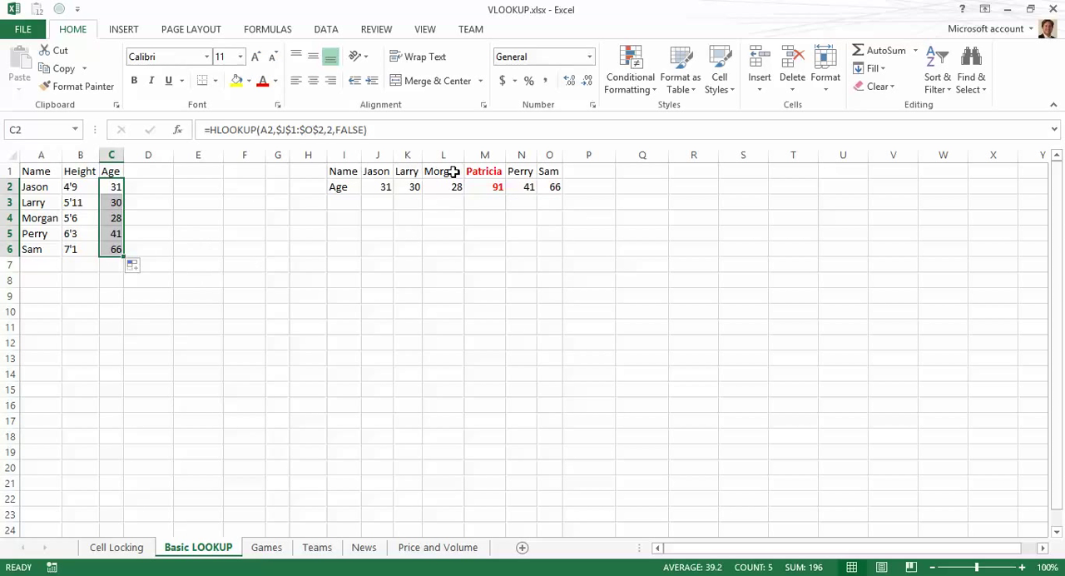
click(407, 324)
click(134, 181)
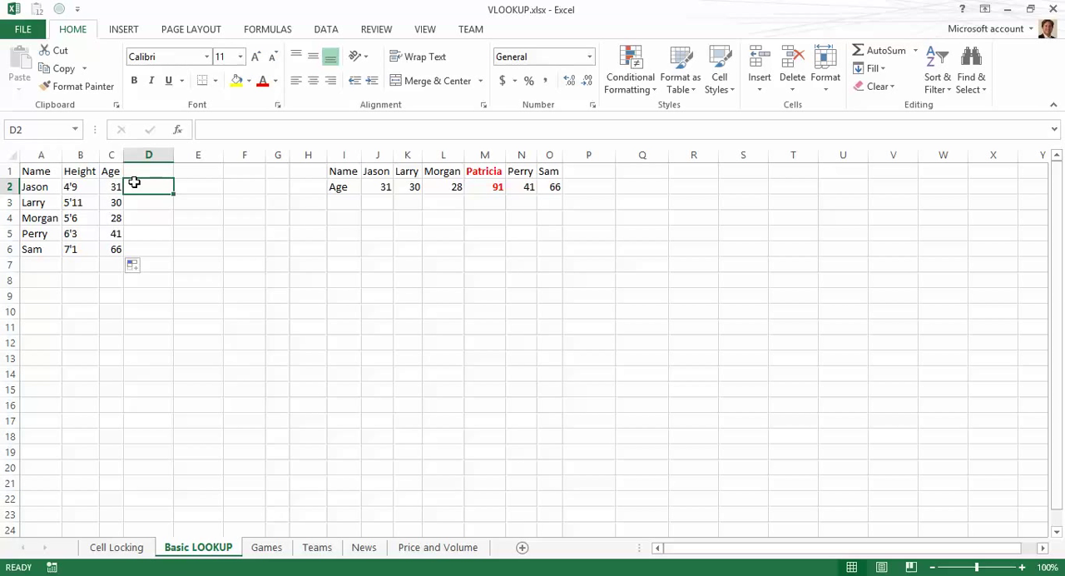
Step: Switch forward through the Games and Teams sheets
key(ctrl+Page_Down)
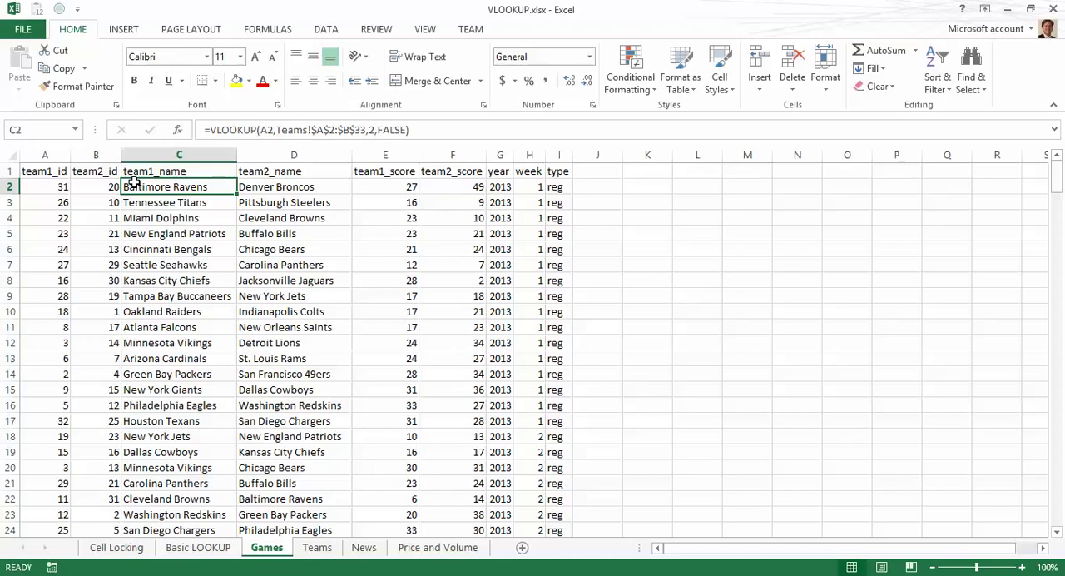
key(ctrl+Page_Down)
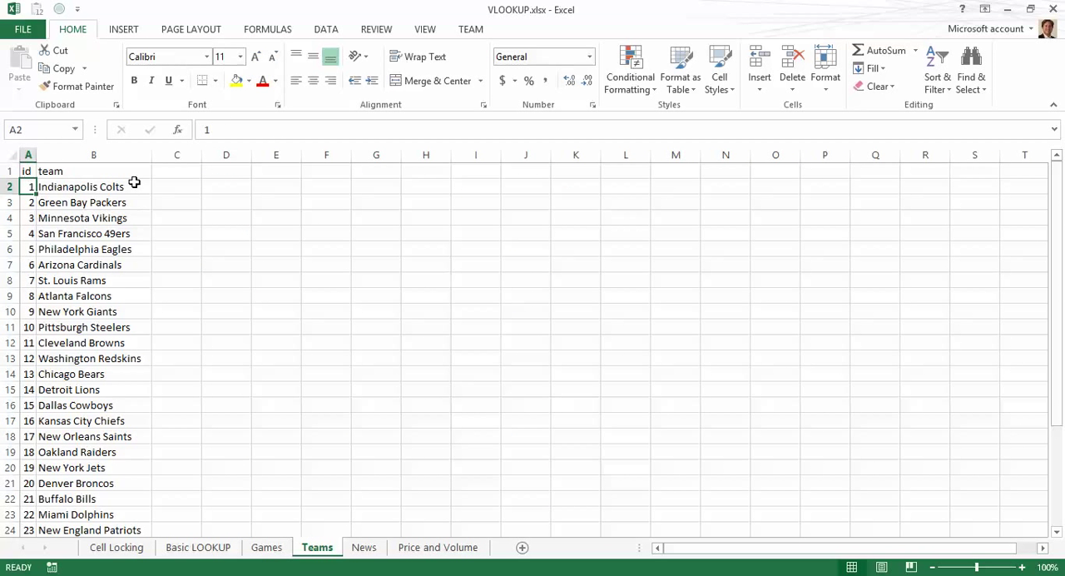